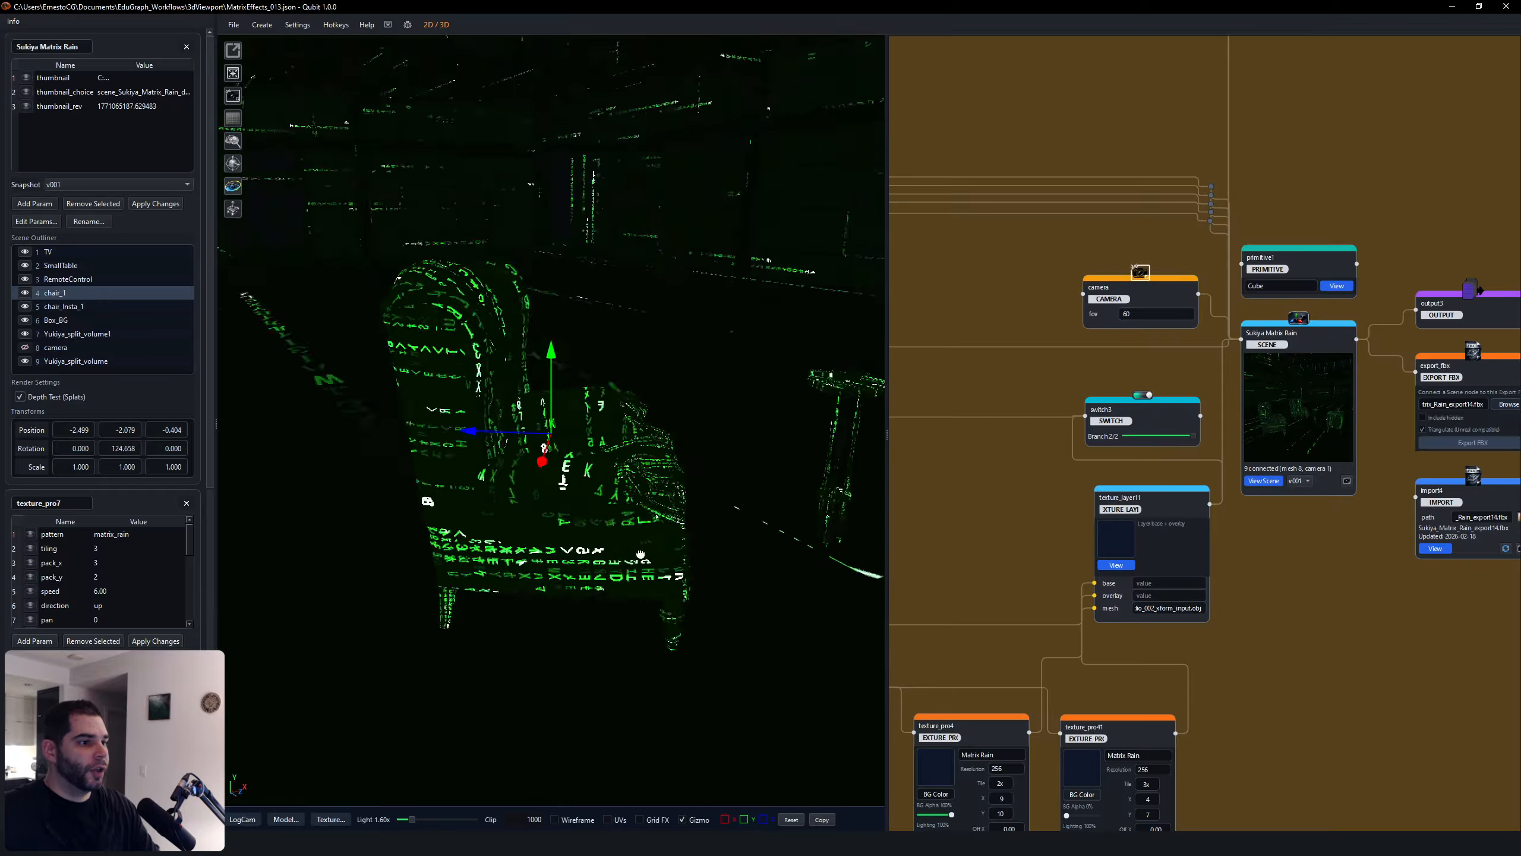
Step: Look around the matrix-rain room and its two chairs in the 3D view using free-fly navigation
right_click_drag(611, 574, 656, 568)
left_click_drag(656, 568, 622, 555)
left_click(234, 214)
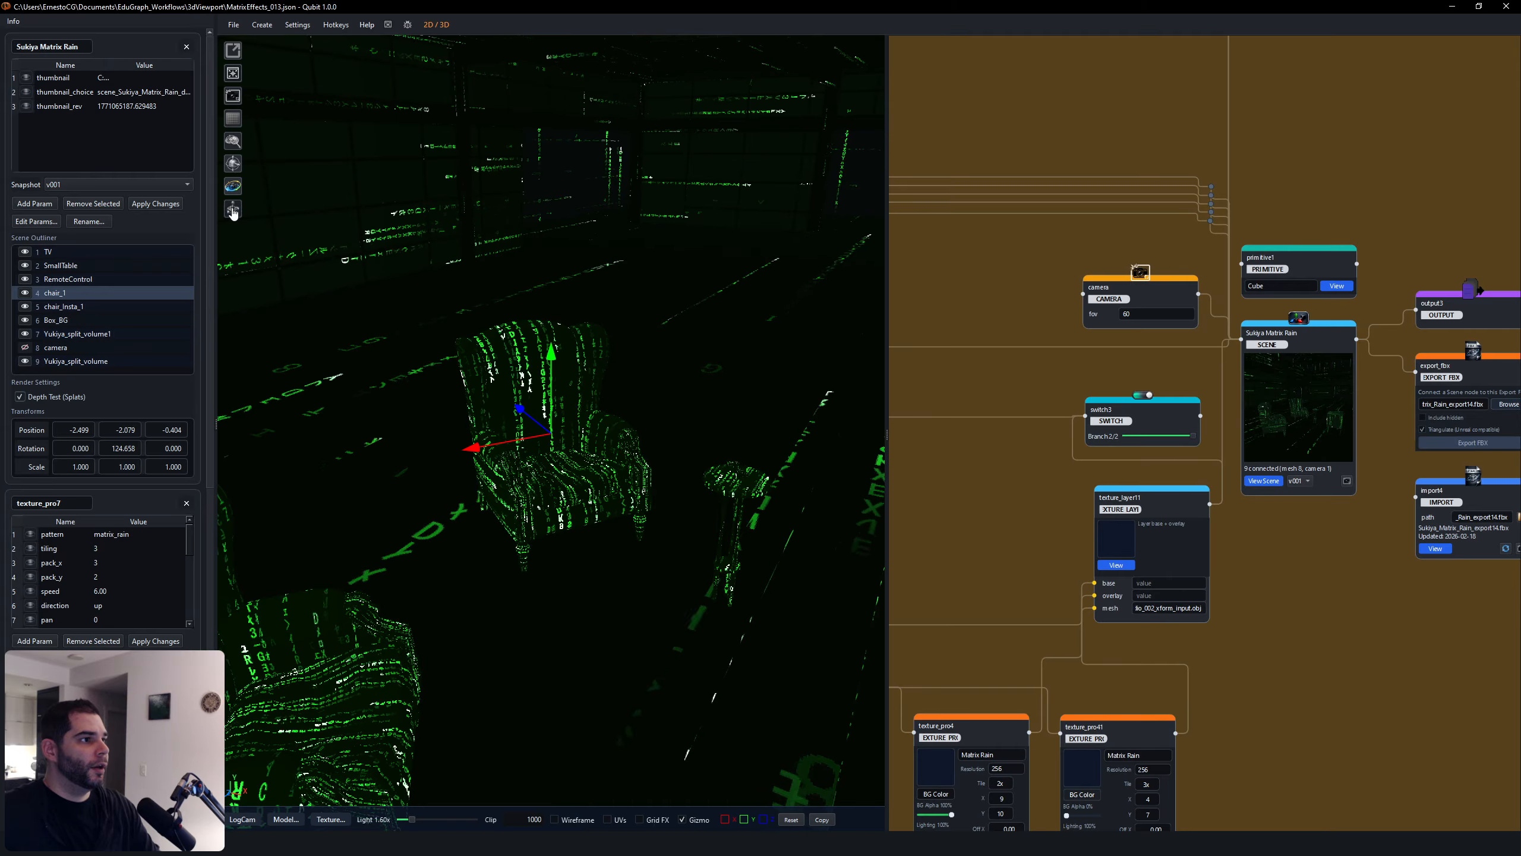
key("a")
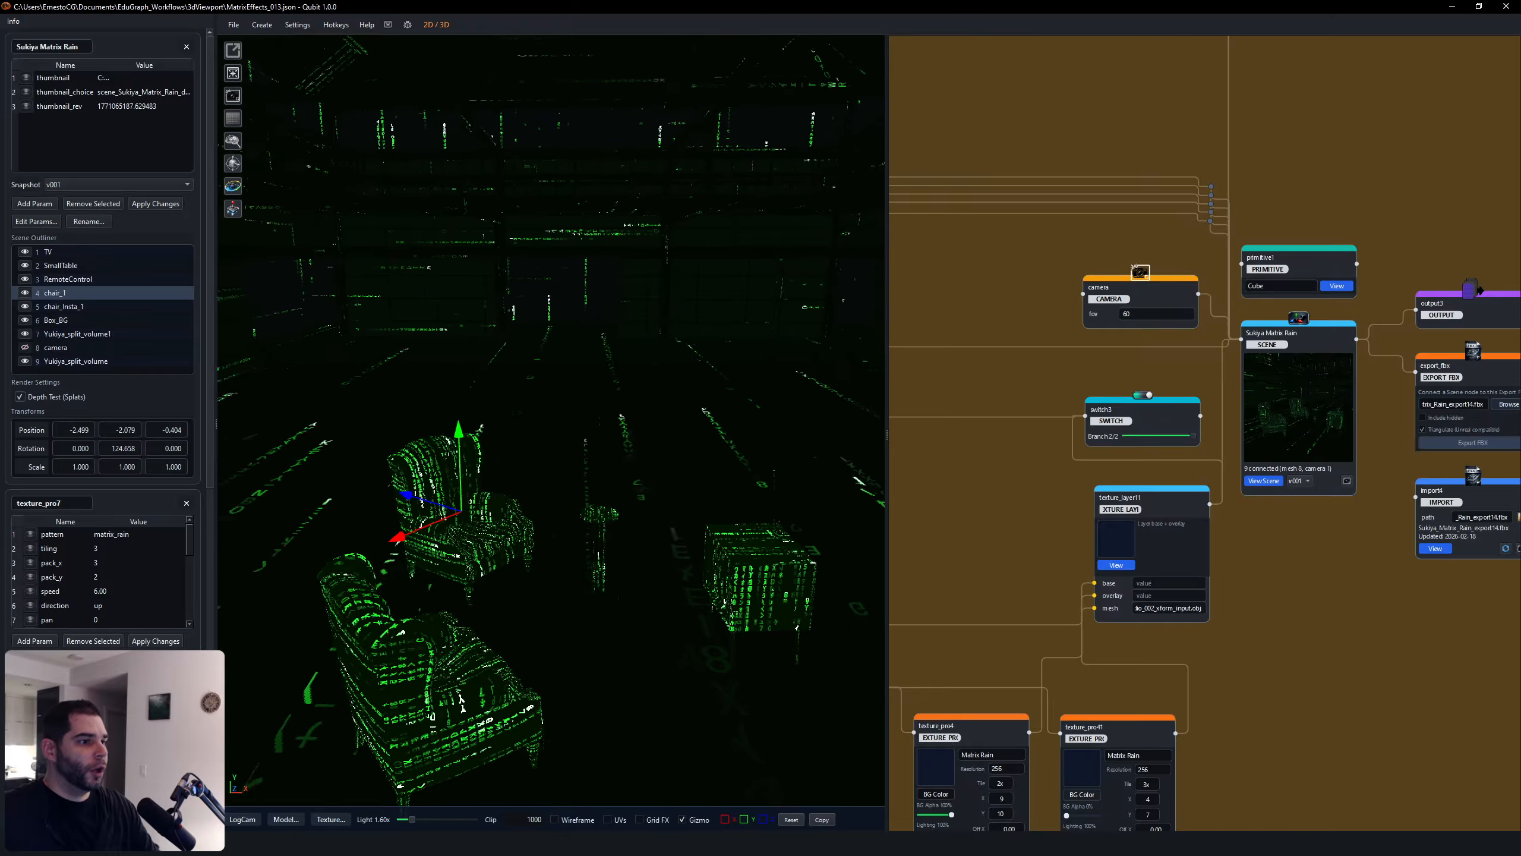
key("d")
key("a")
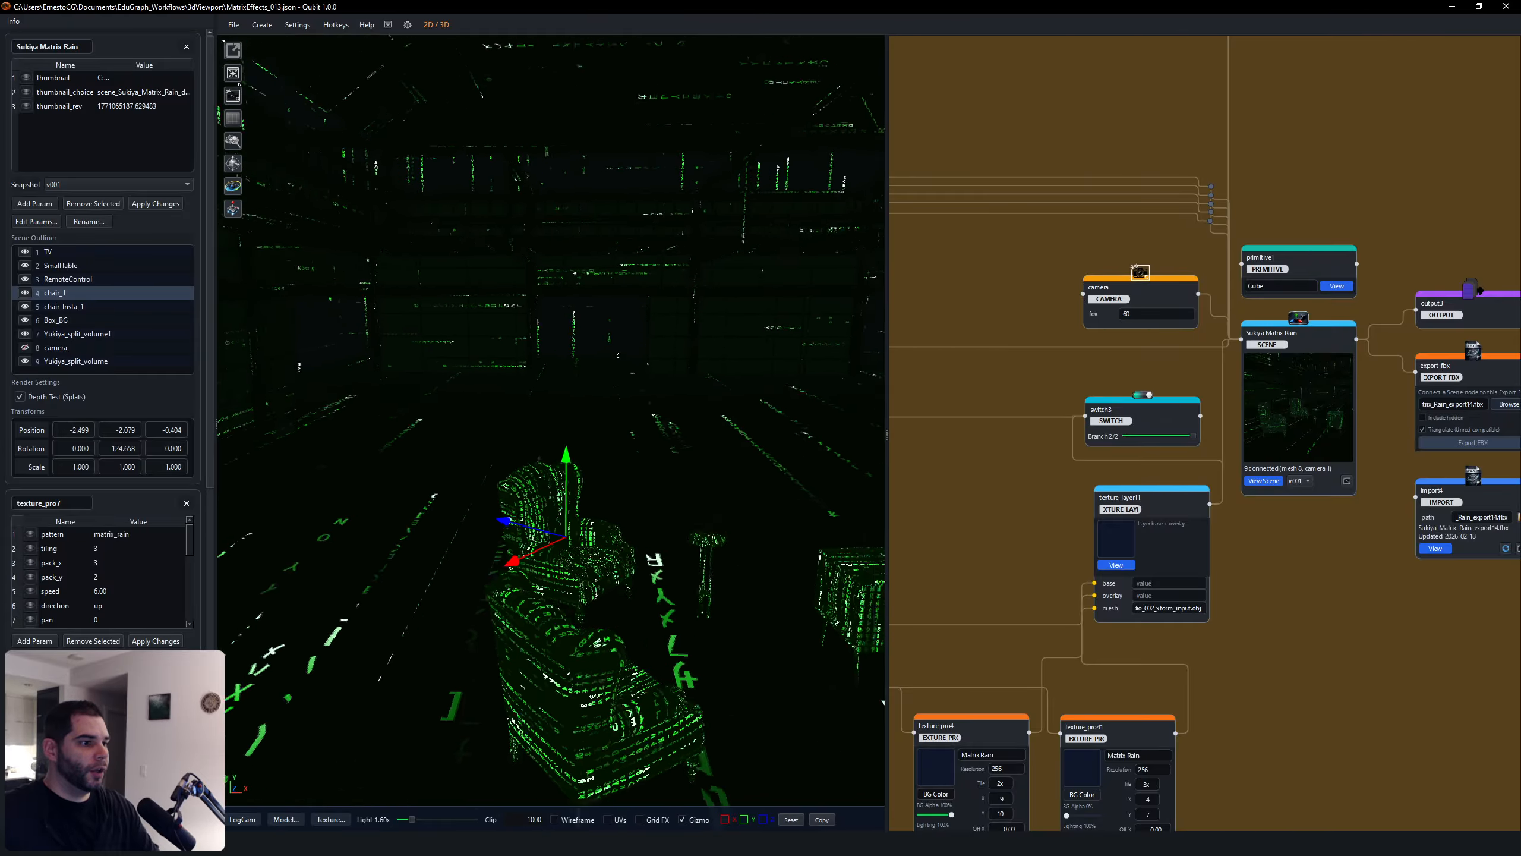
key("w")
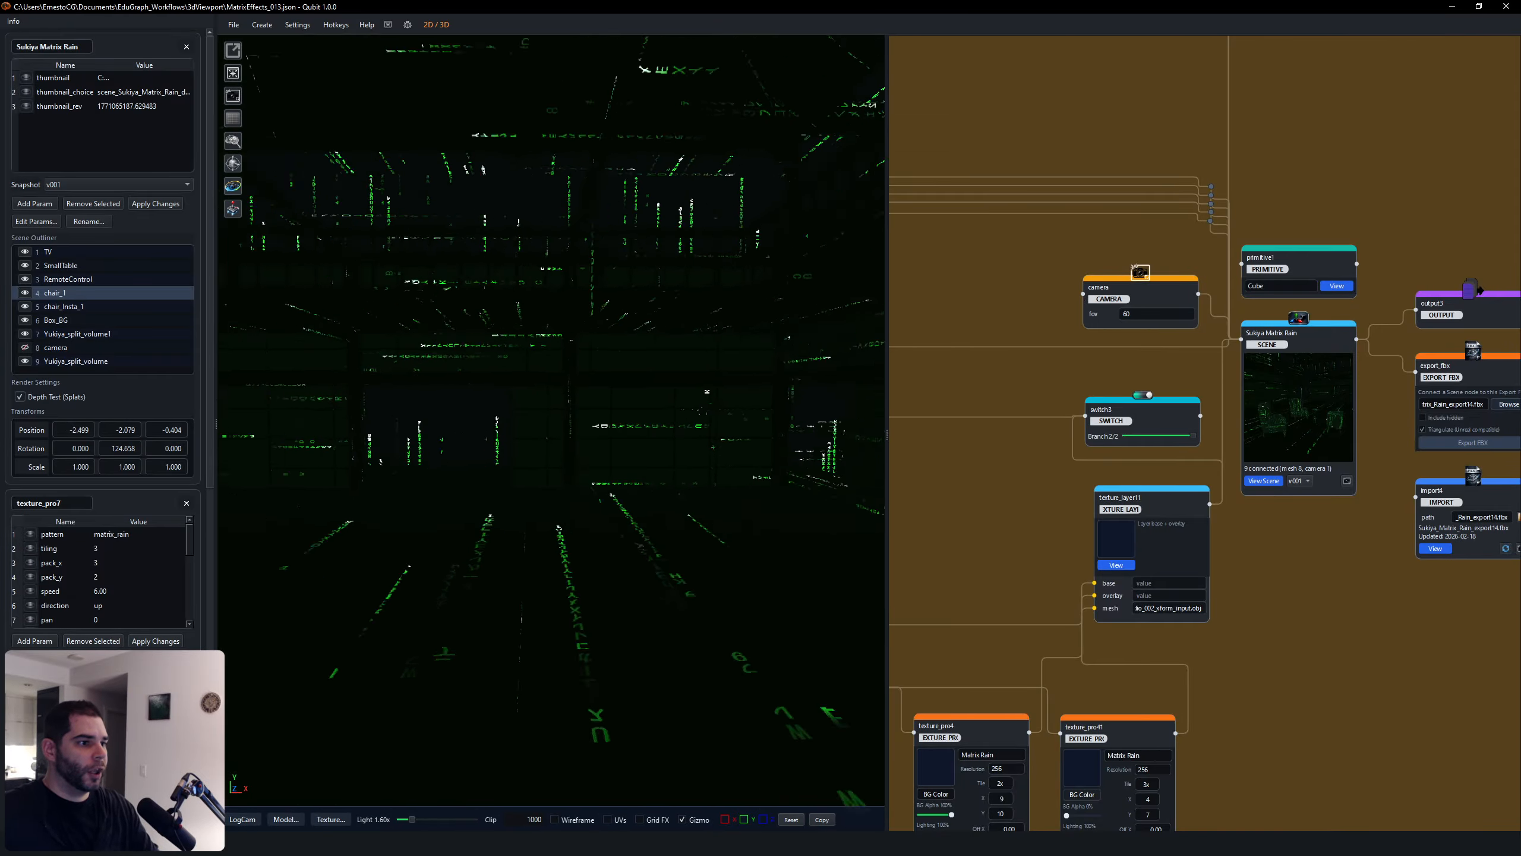
key("Escape")
Step: Widen the 3D view over the node graph and fly through the whole room back to the chairs
left_click_drag(886, 370, 1518, 369)
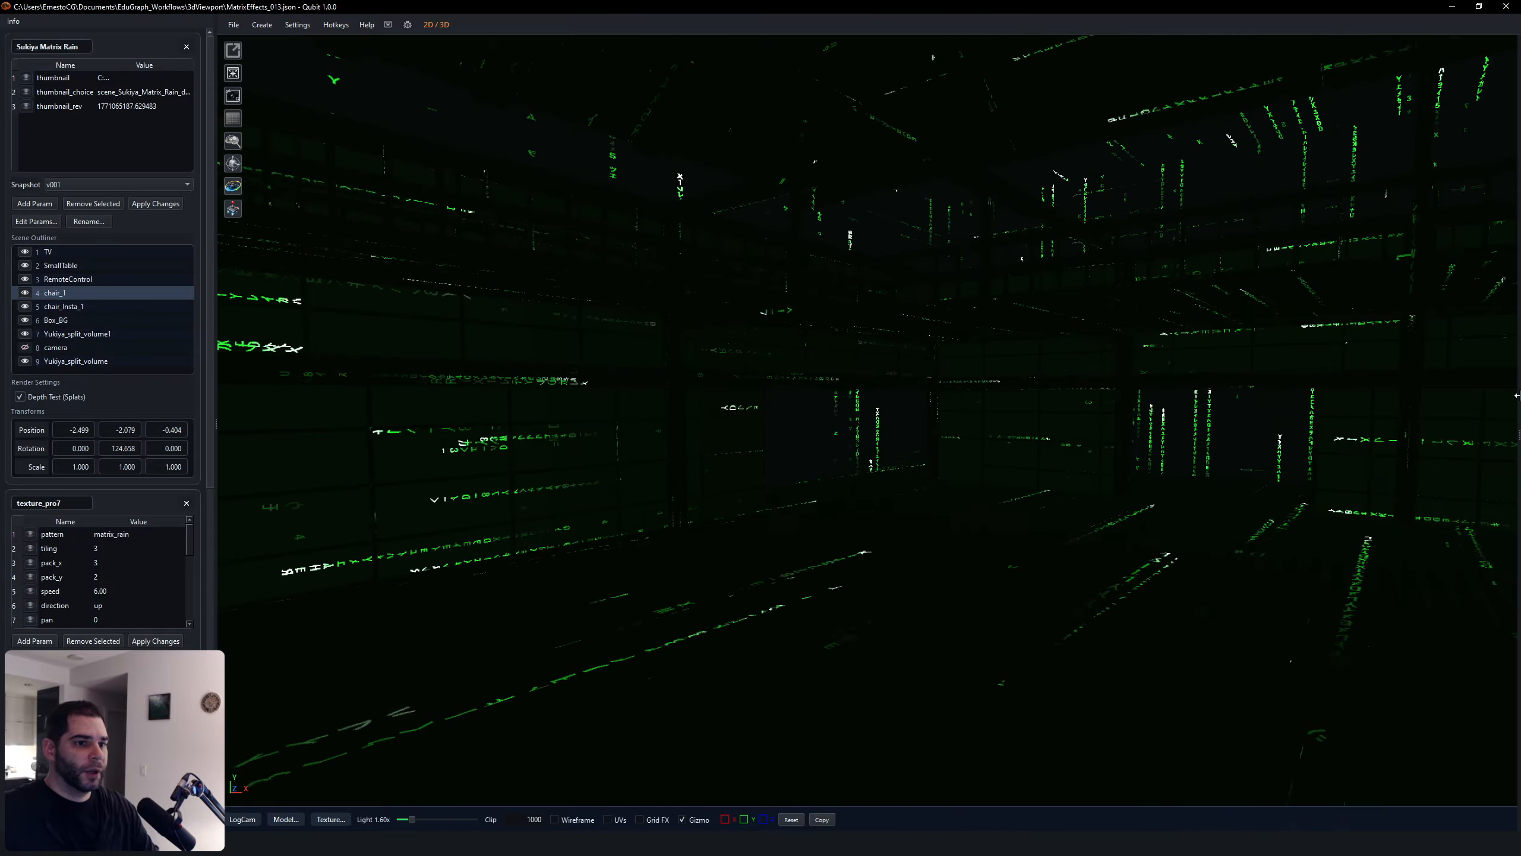
key("w")
key("w")
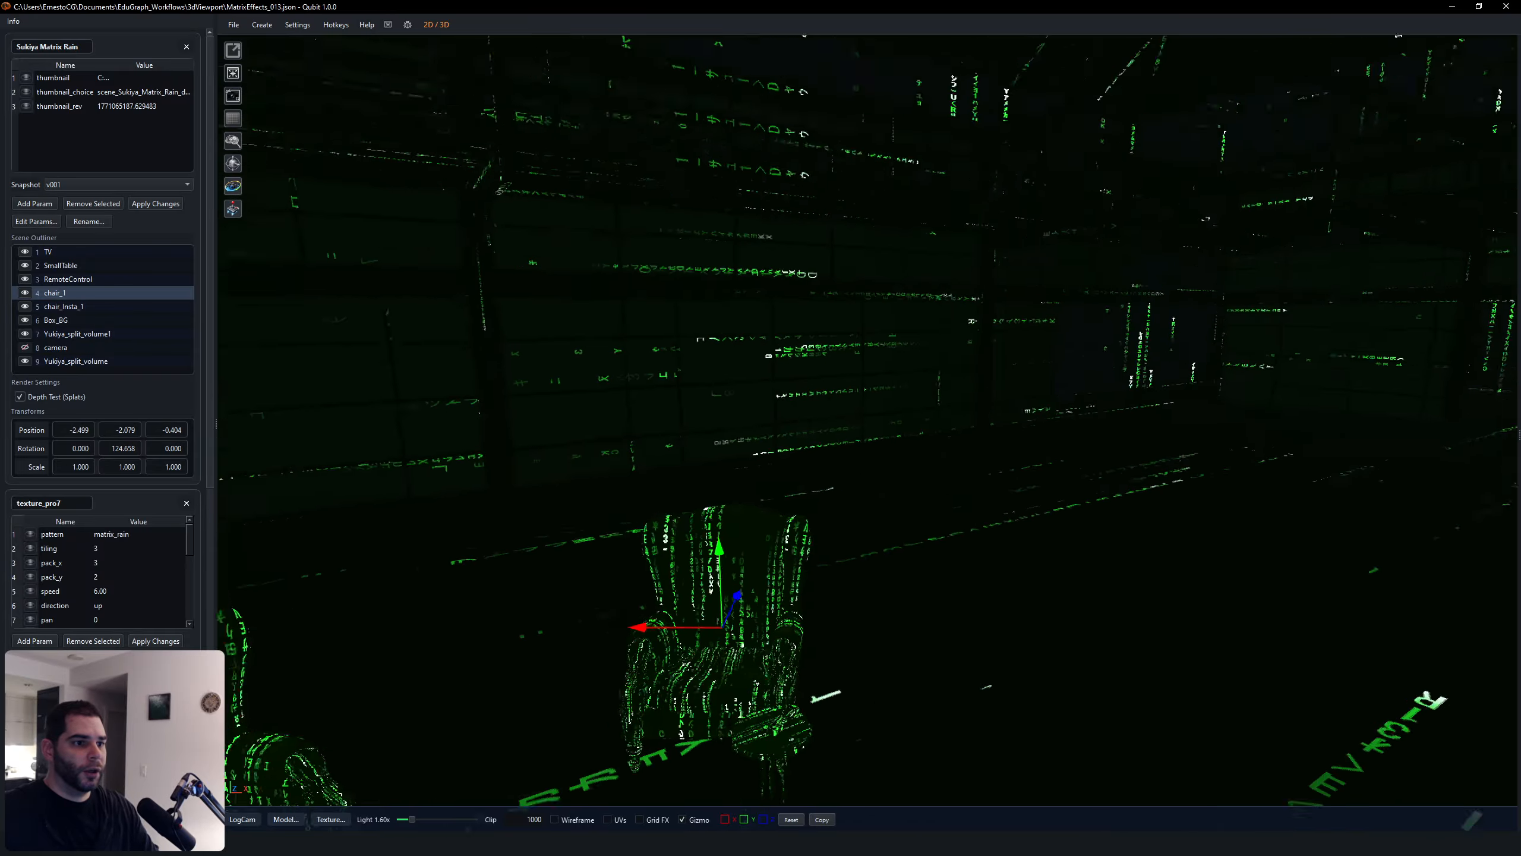
key("w")
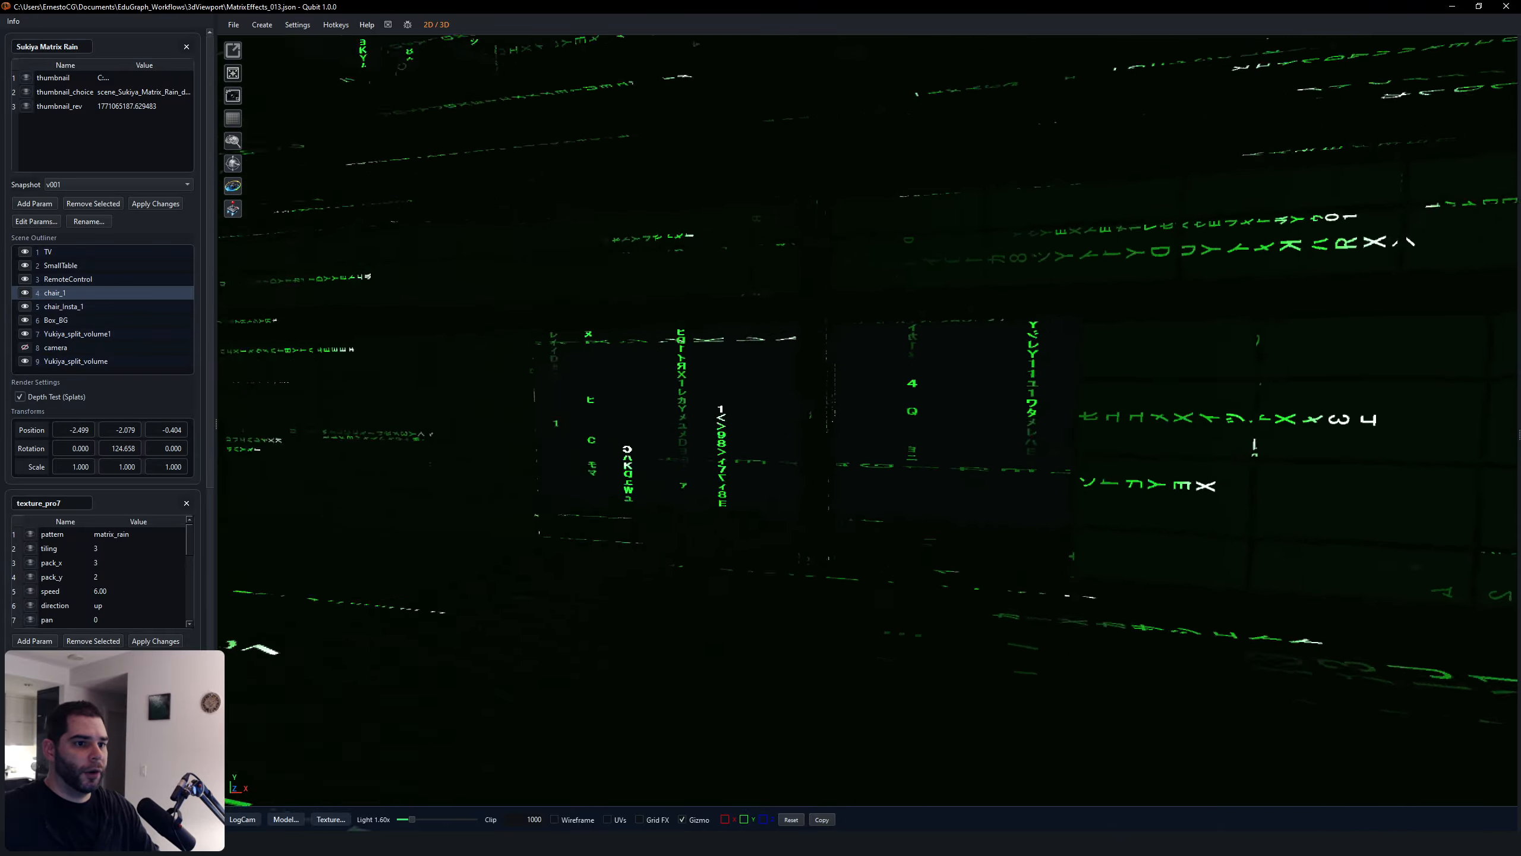
key("w")
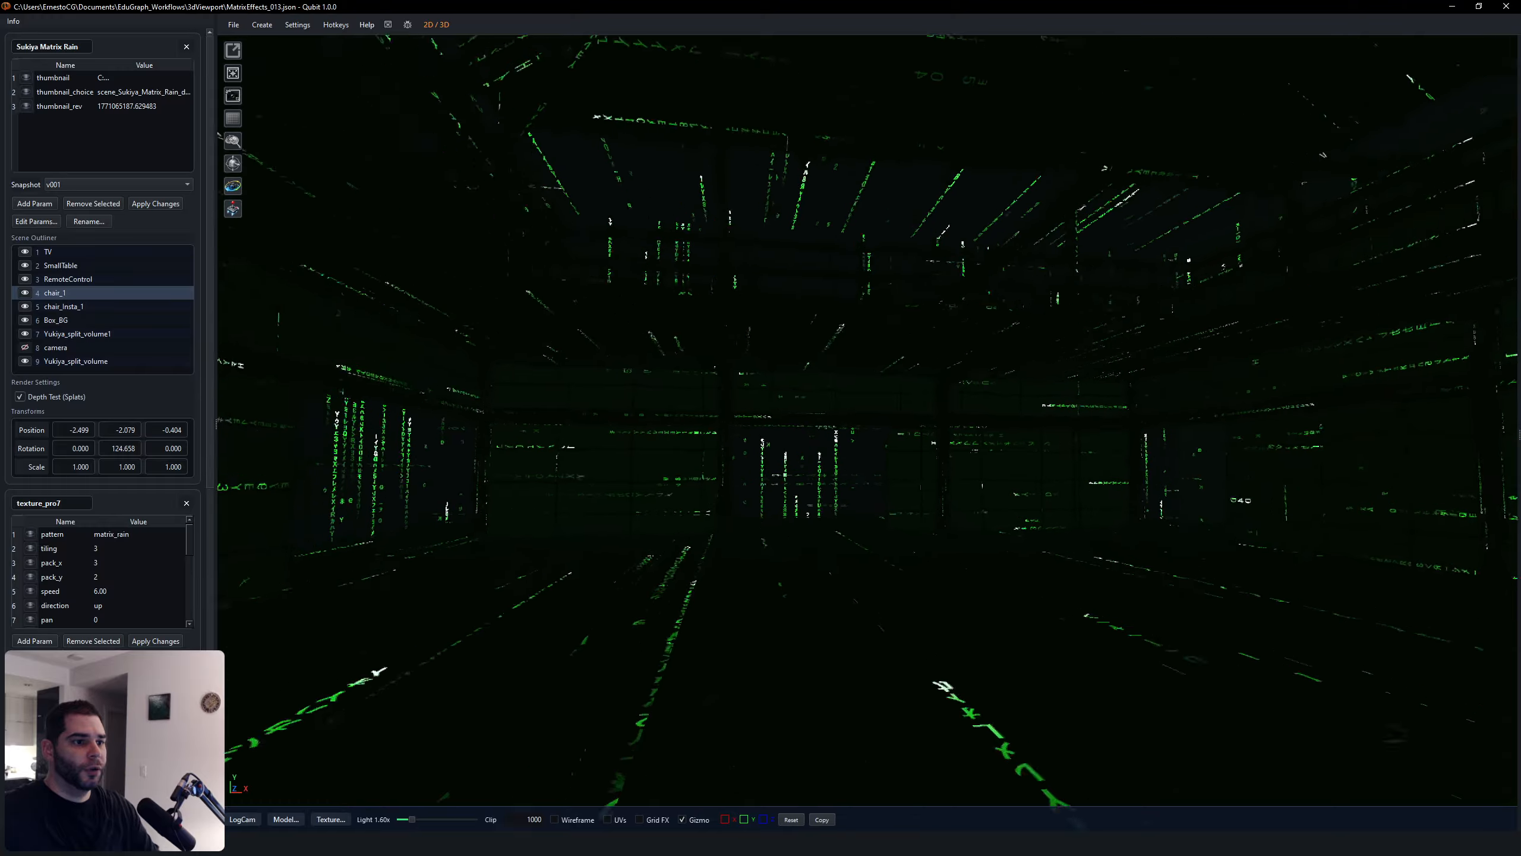
key("w")
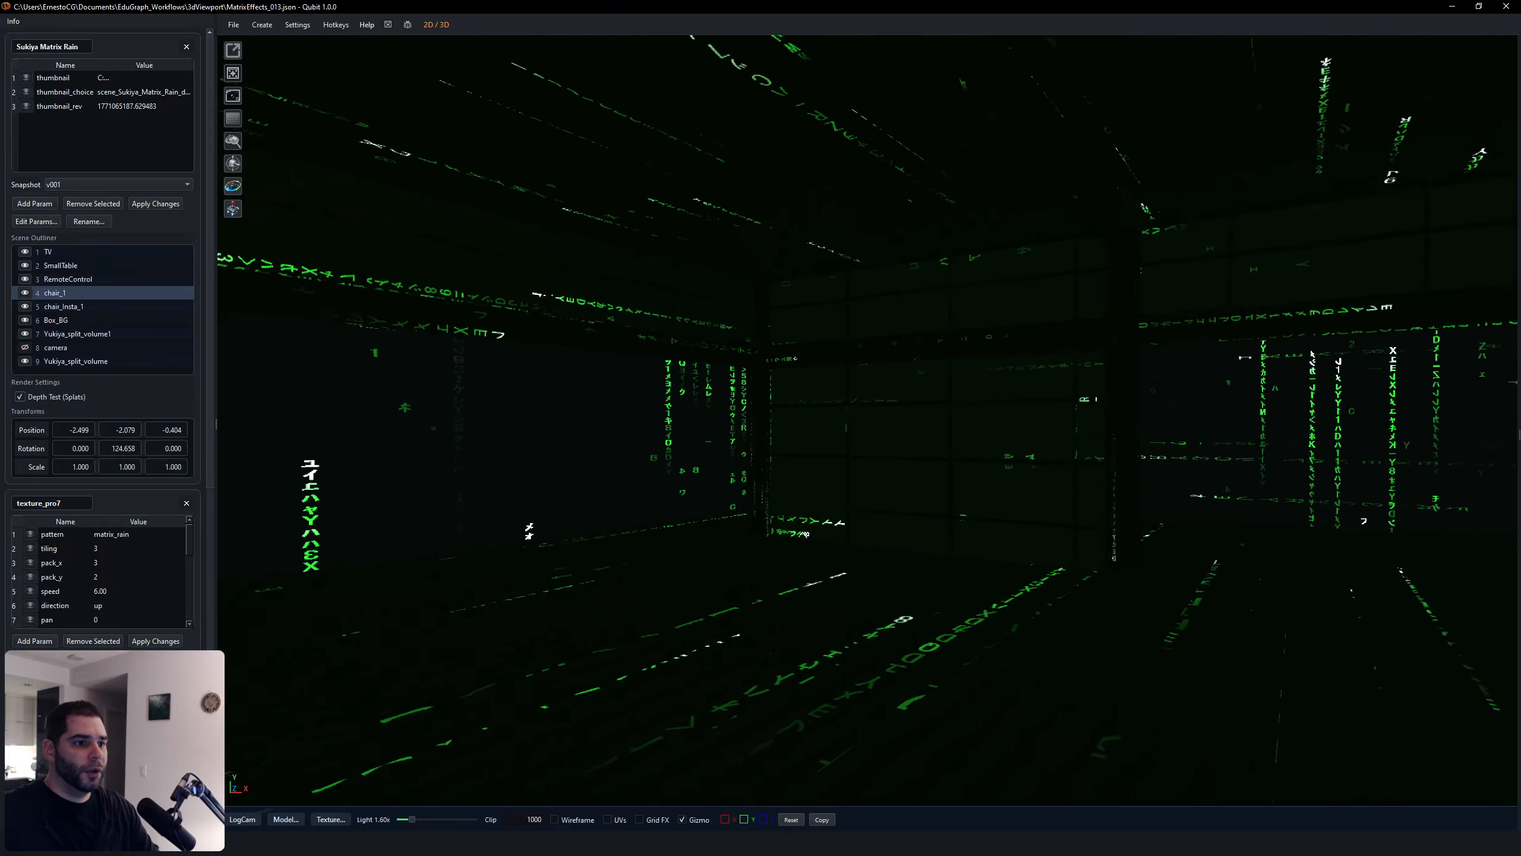
key("w")
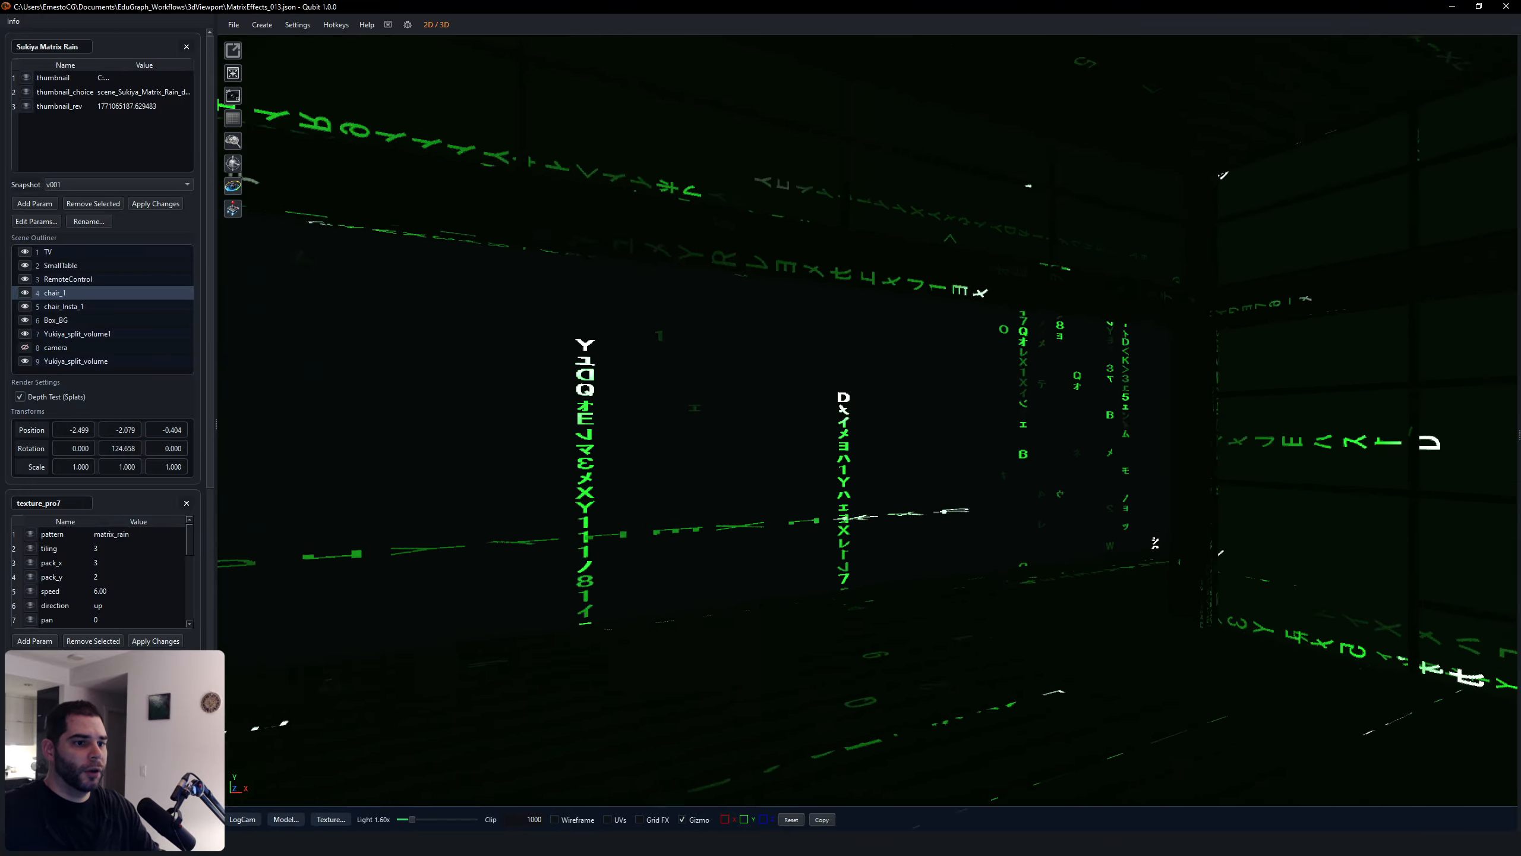
key("w")
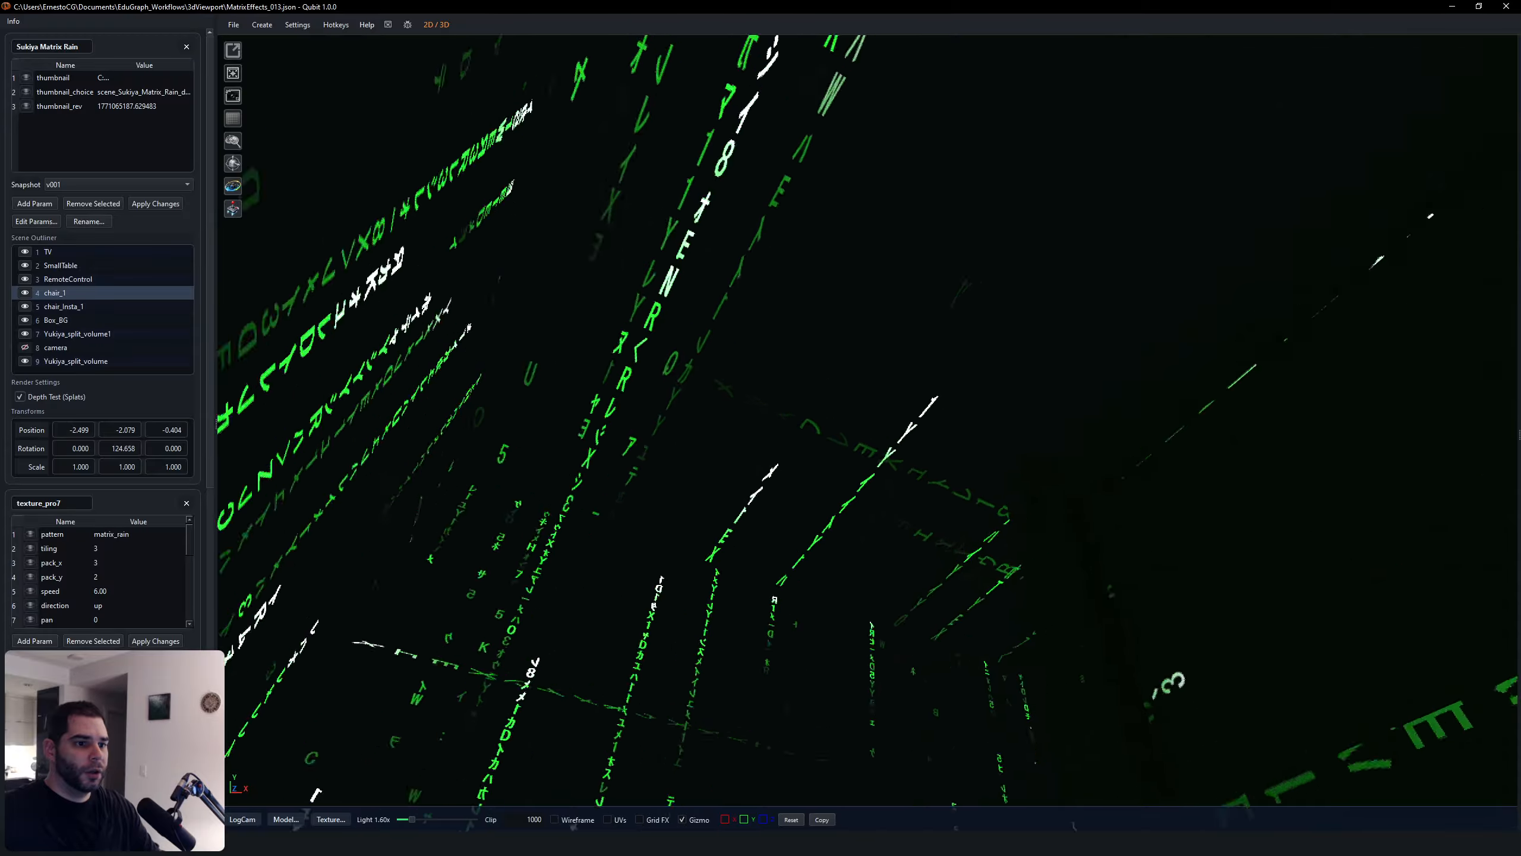
key("w")
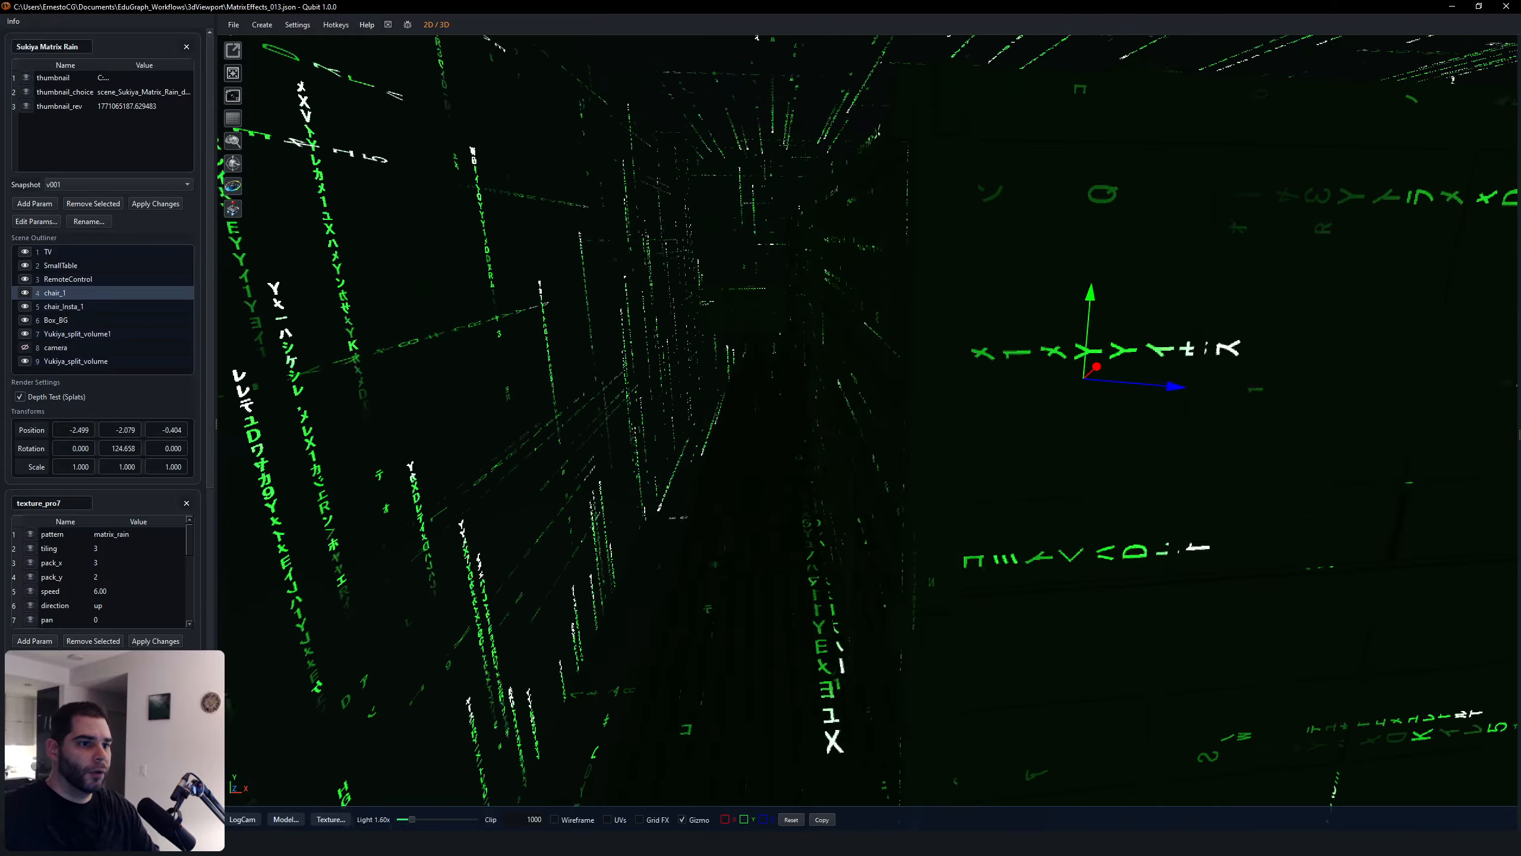
key("w")
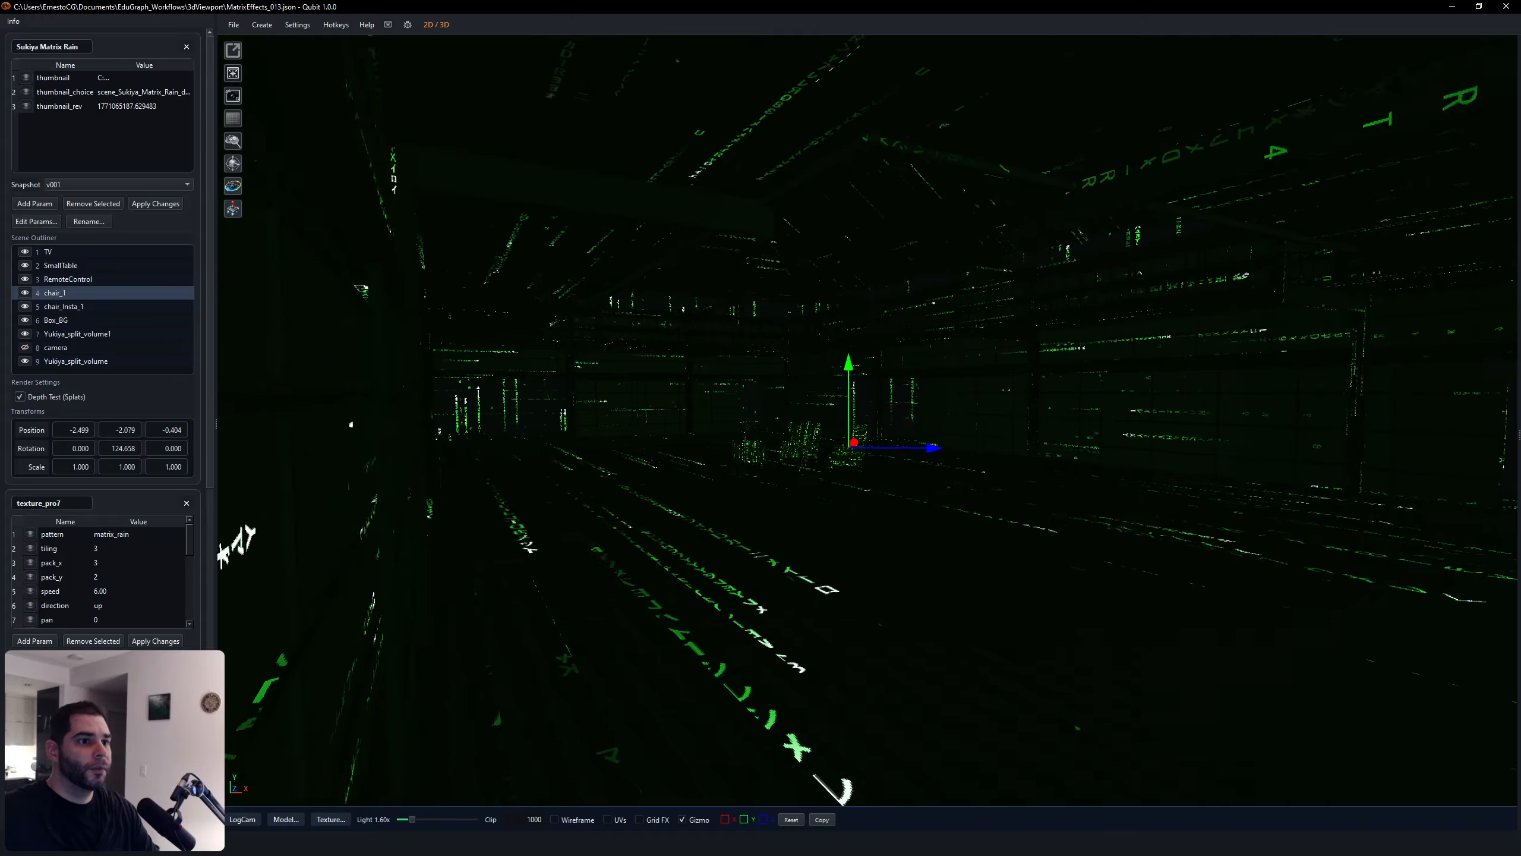
key("w")
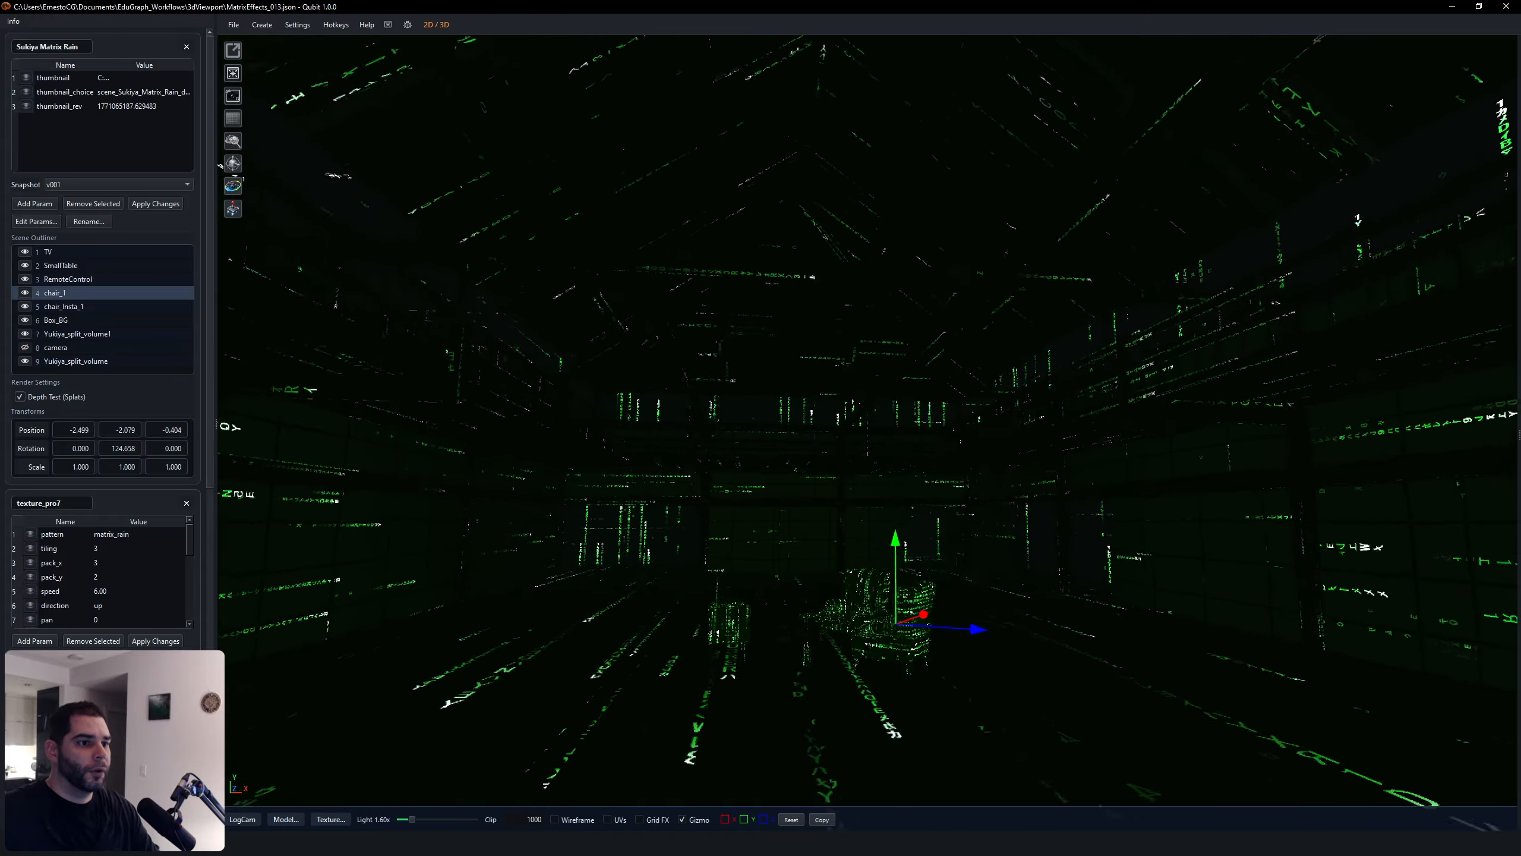
key("w")
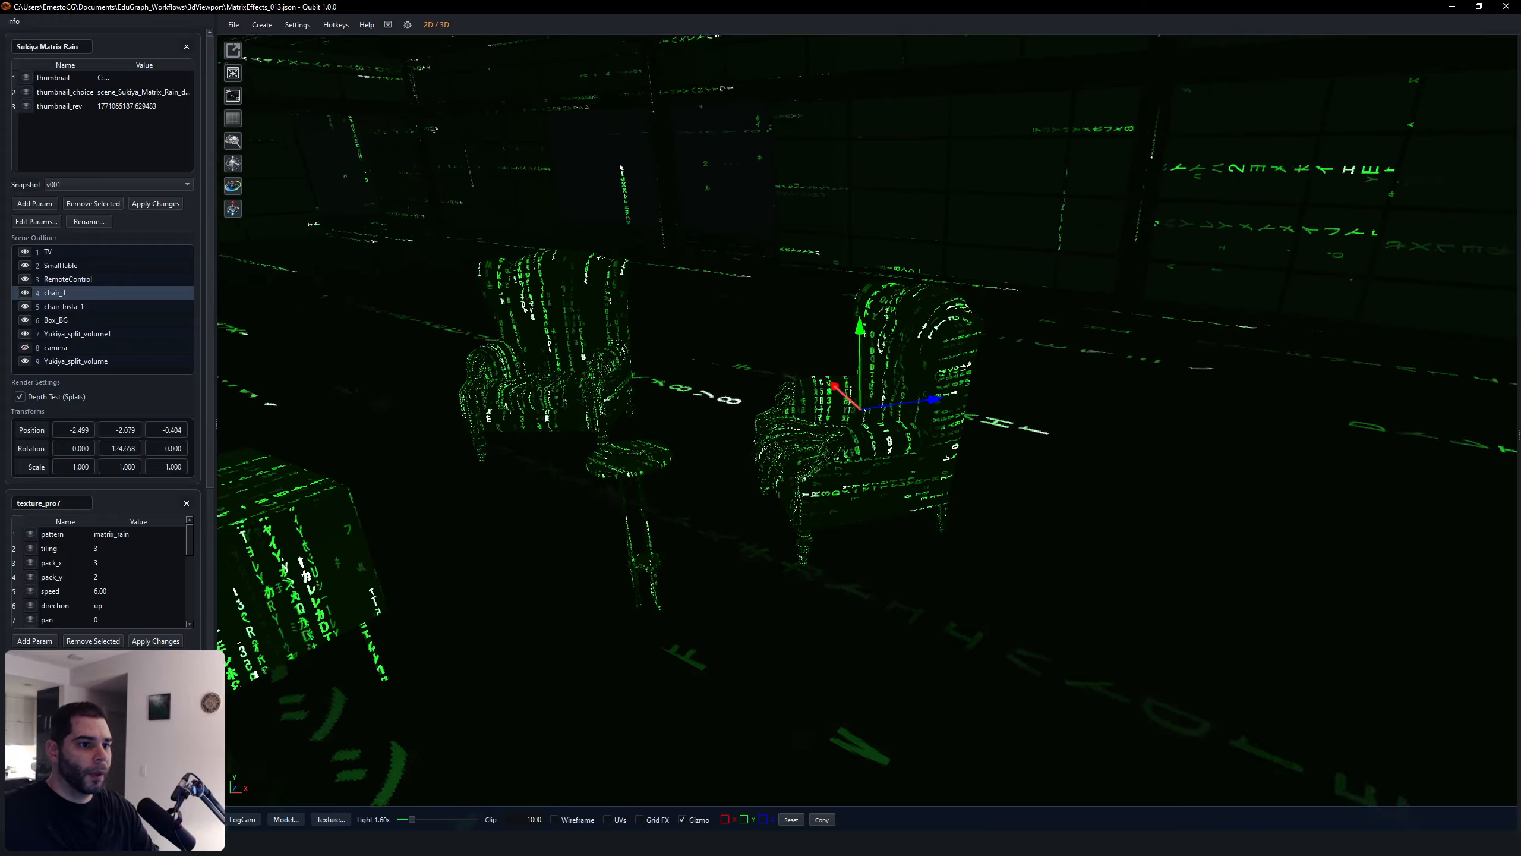
Step: Try rotating chair_1 about its vertical axis to 92.65 degrees, and undo the rotation
key("w")
key("r")
key("e")
left_click_drag(916, 409, 899, 445)
key("ctrl+z")
right_click_drag(899, 445, 982, 465)
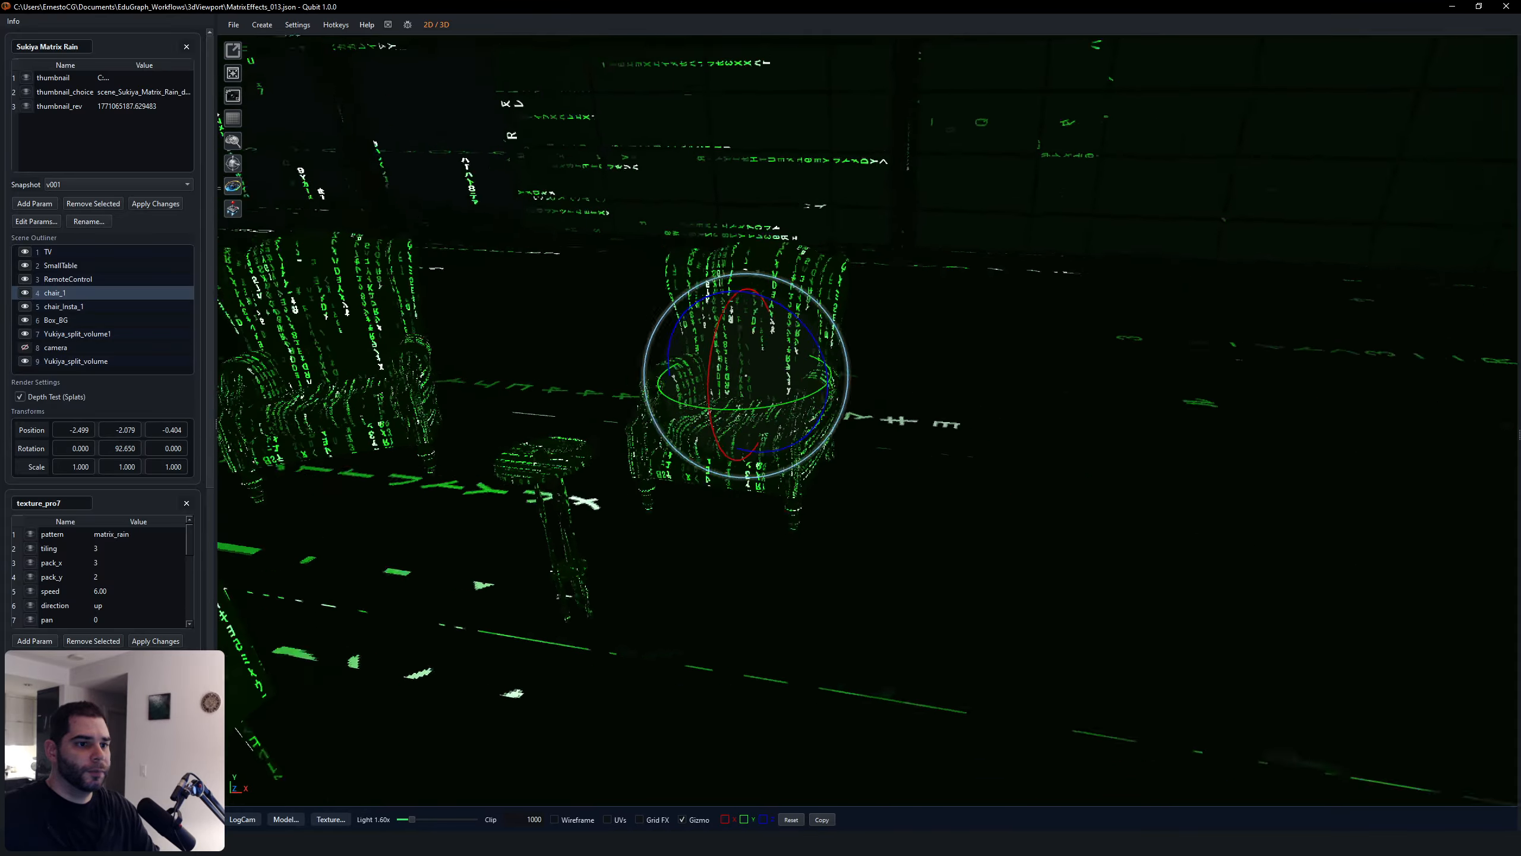
key("a")
right_click_drag(706, 440, 815, 455)
key("r")
key("e")
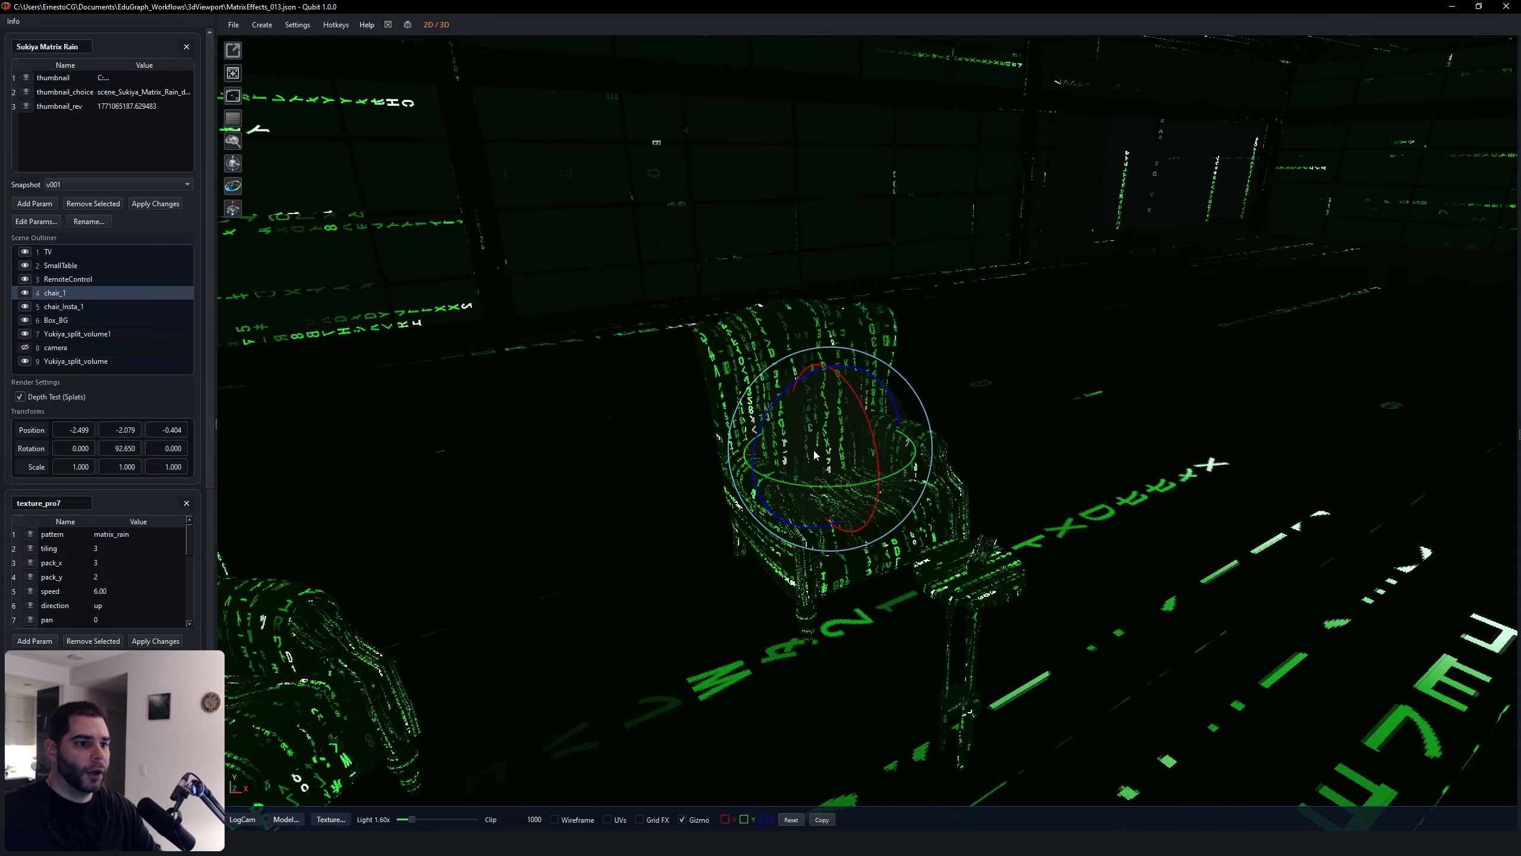
left_click_drag(814, 455, 839, 483)
key("ctrl+z")
Step: Move chair_1 across the floor to X -2.215 and Z -0.532
key("s")
right_click_drag(839, 483, 919, 516)
key("a")
left_click_drag(785, 399, 832, 363)
key("w")
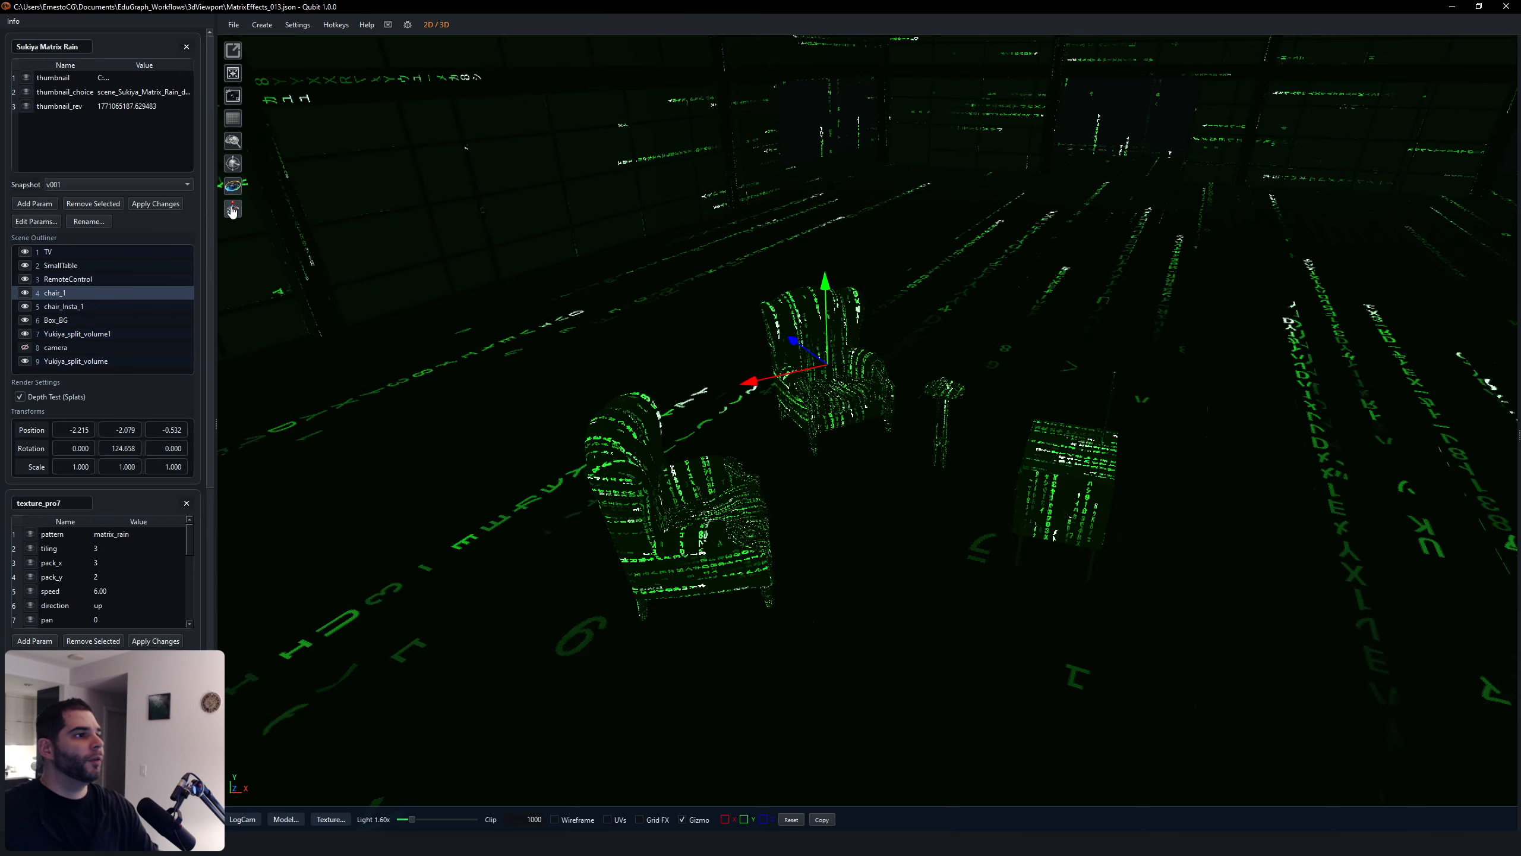
right_click_drag(794, 480, 841, 456)
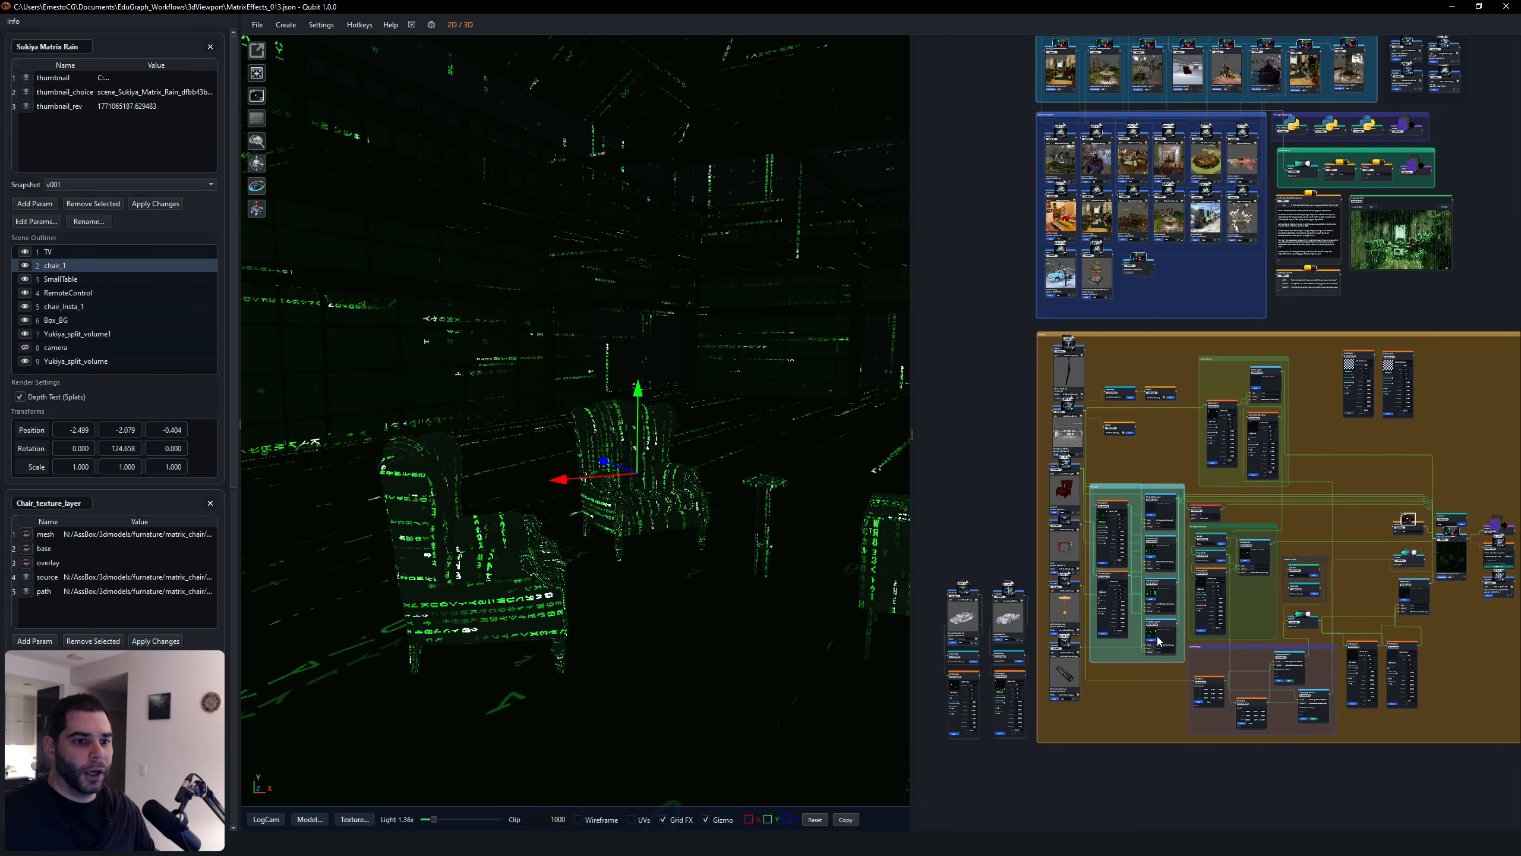
Step: Examine the node graph around the import nodes, the Propts group's texture_pro3 node and the texture1 node
scroll(1147, 684, "up", 3)
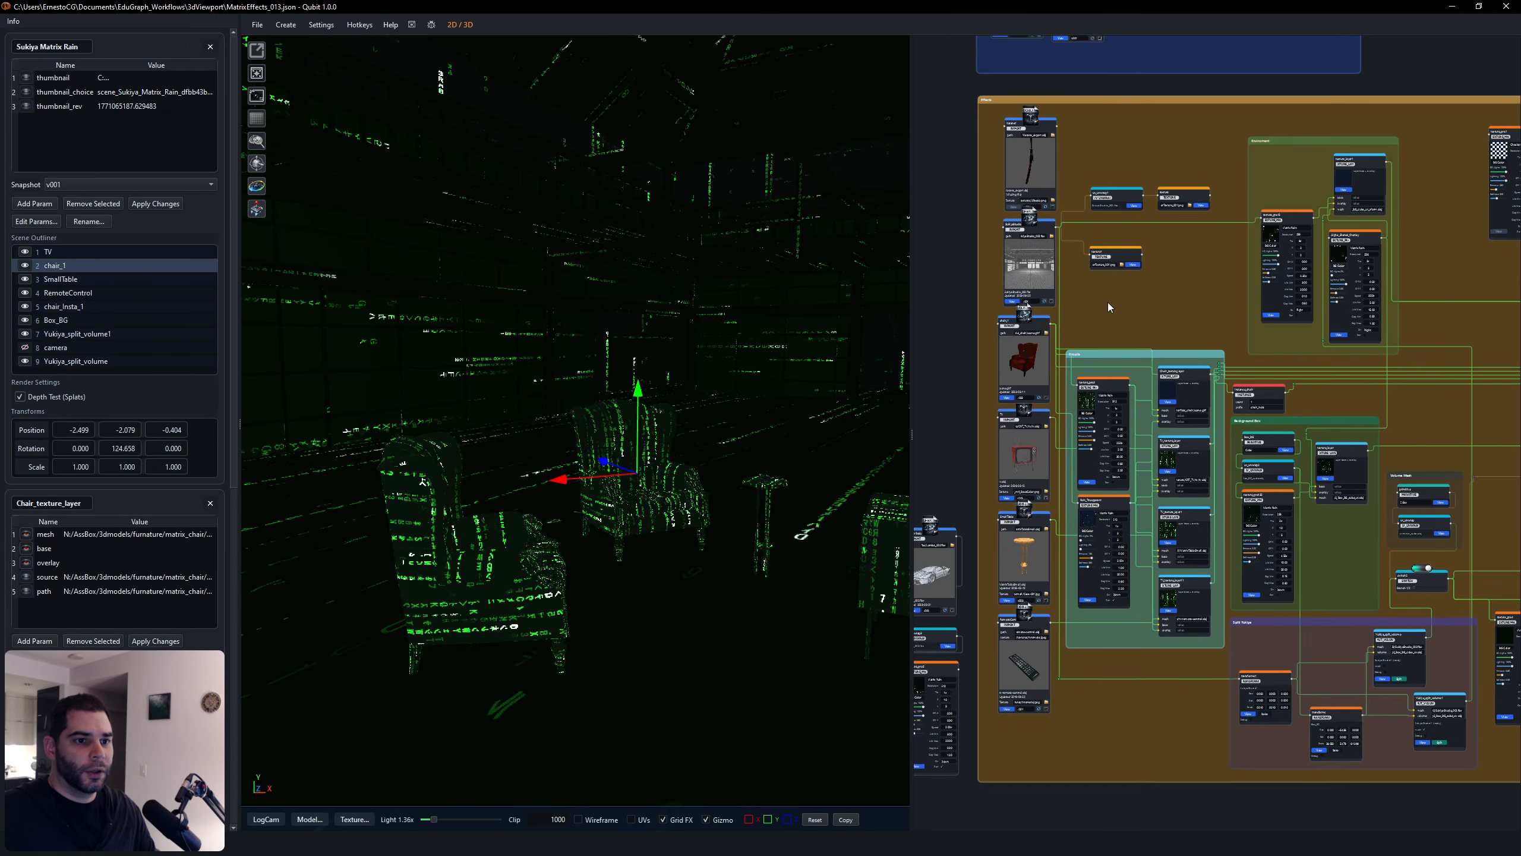
middle_click_drag(1133, 321, 1195, 318)
scroll(1169, 322, "up", 5)
left_click(1237, 385)
scroll(1166, 572, "up", 1)
scroll(1189, 155, "up", 4)
scroll(1193, 290, "down", 5)
key("Tab")
key("Escape")
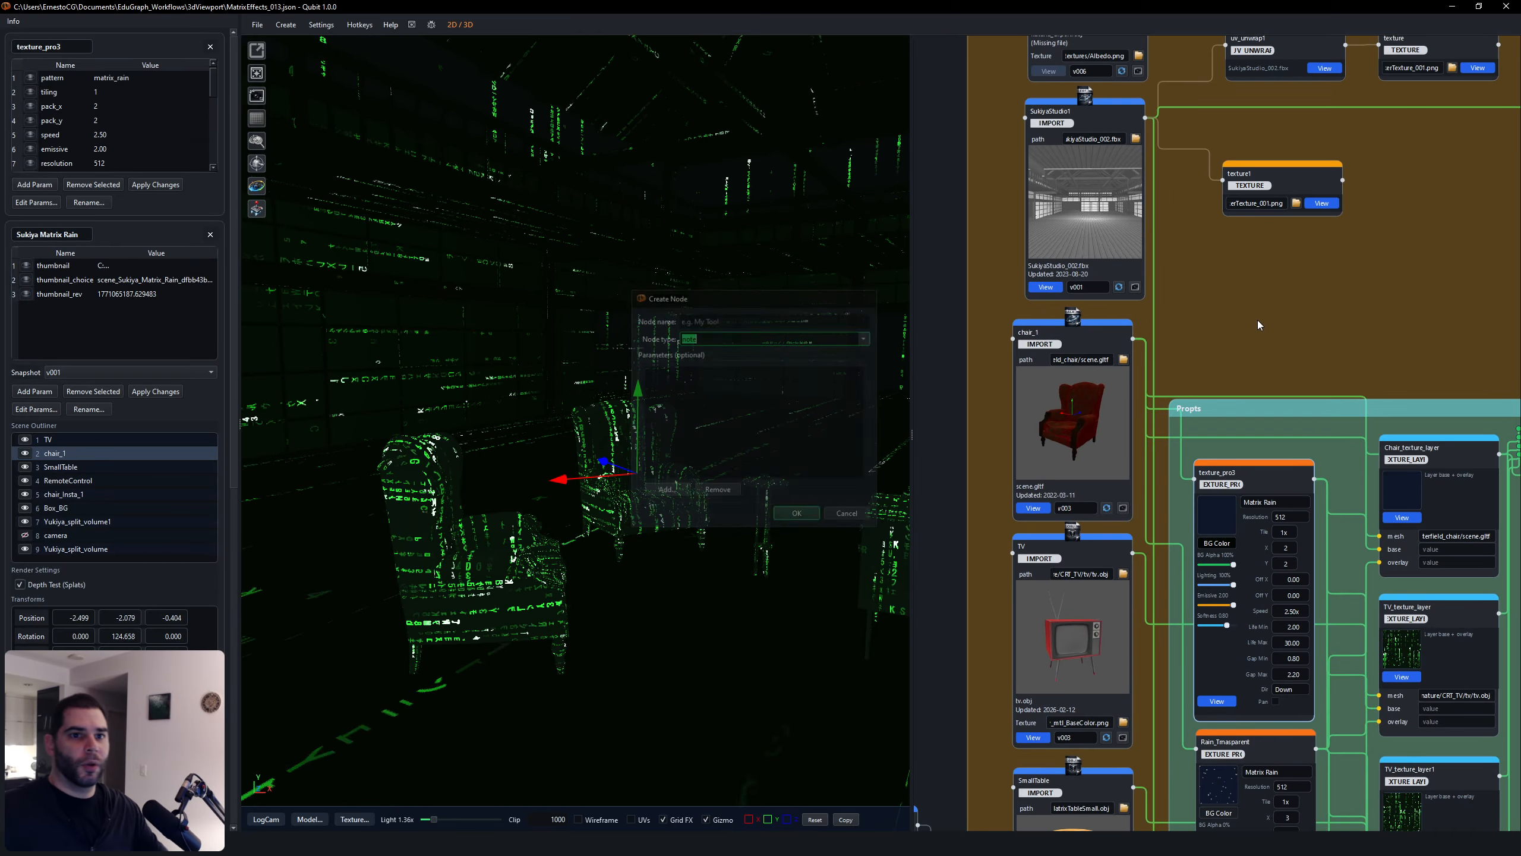
middle_click_drag(1327, 289, 1309, 355)
left_click(1265, 256)
middle_click_drag(1288, 207, 1263, 300)
scroll(1207, 438, "up", 2)
Step: Add a new texture node below texture1 and delete it again
key("Tab")
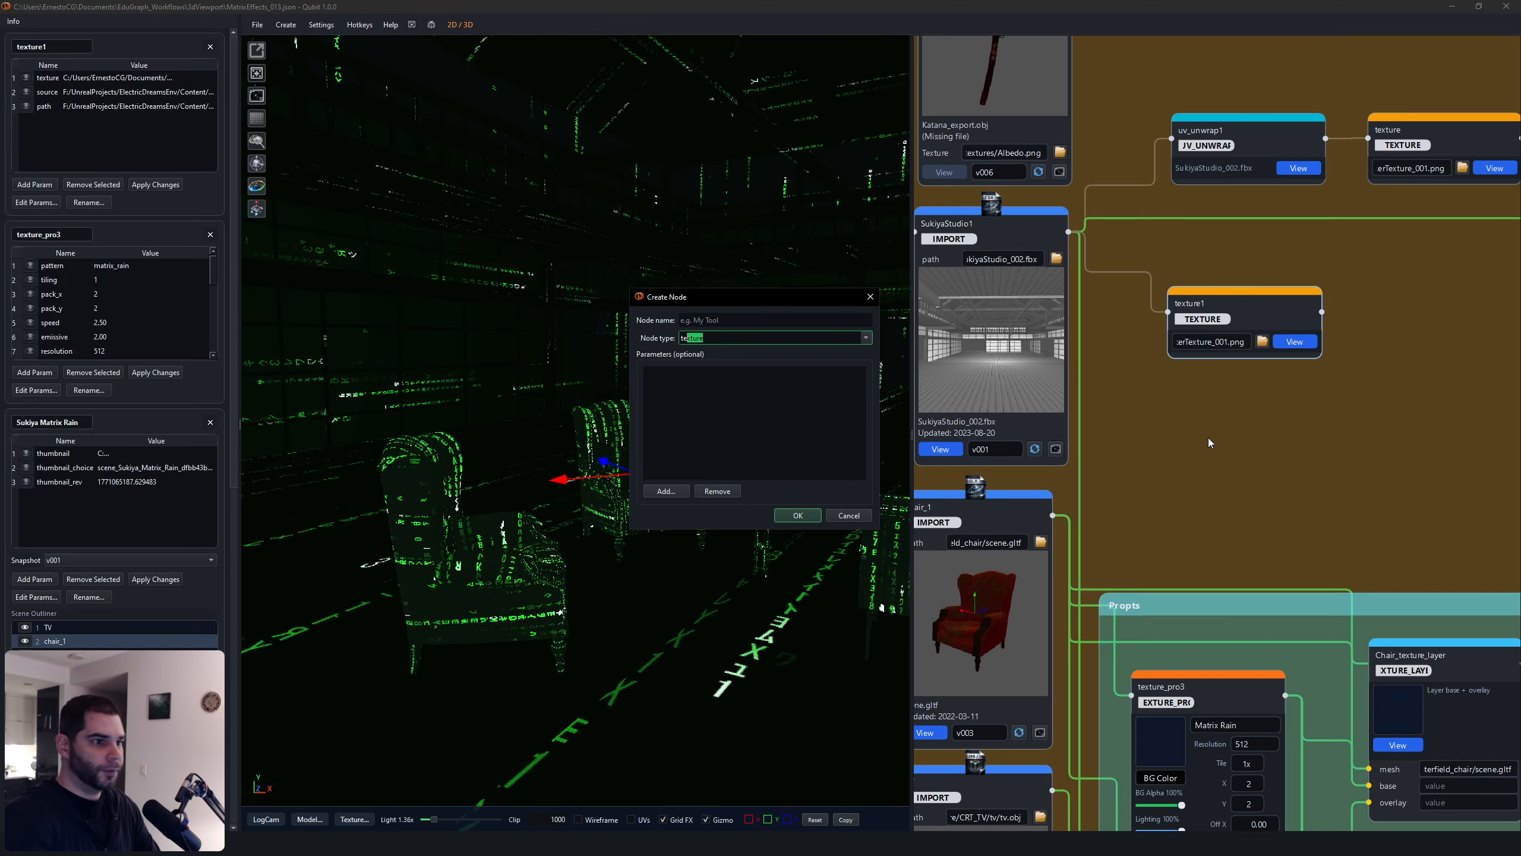
type("texture")
key("Return")
left_click_drag(1239, 424, 1252, 431)
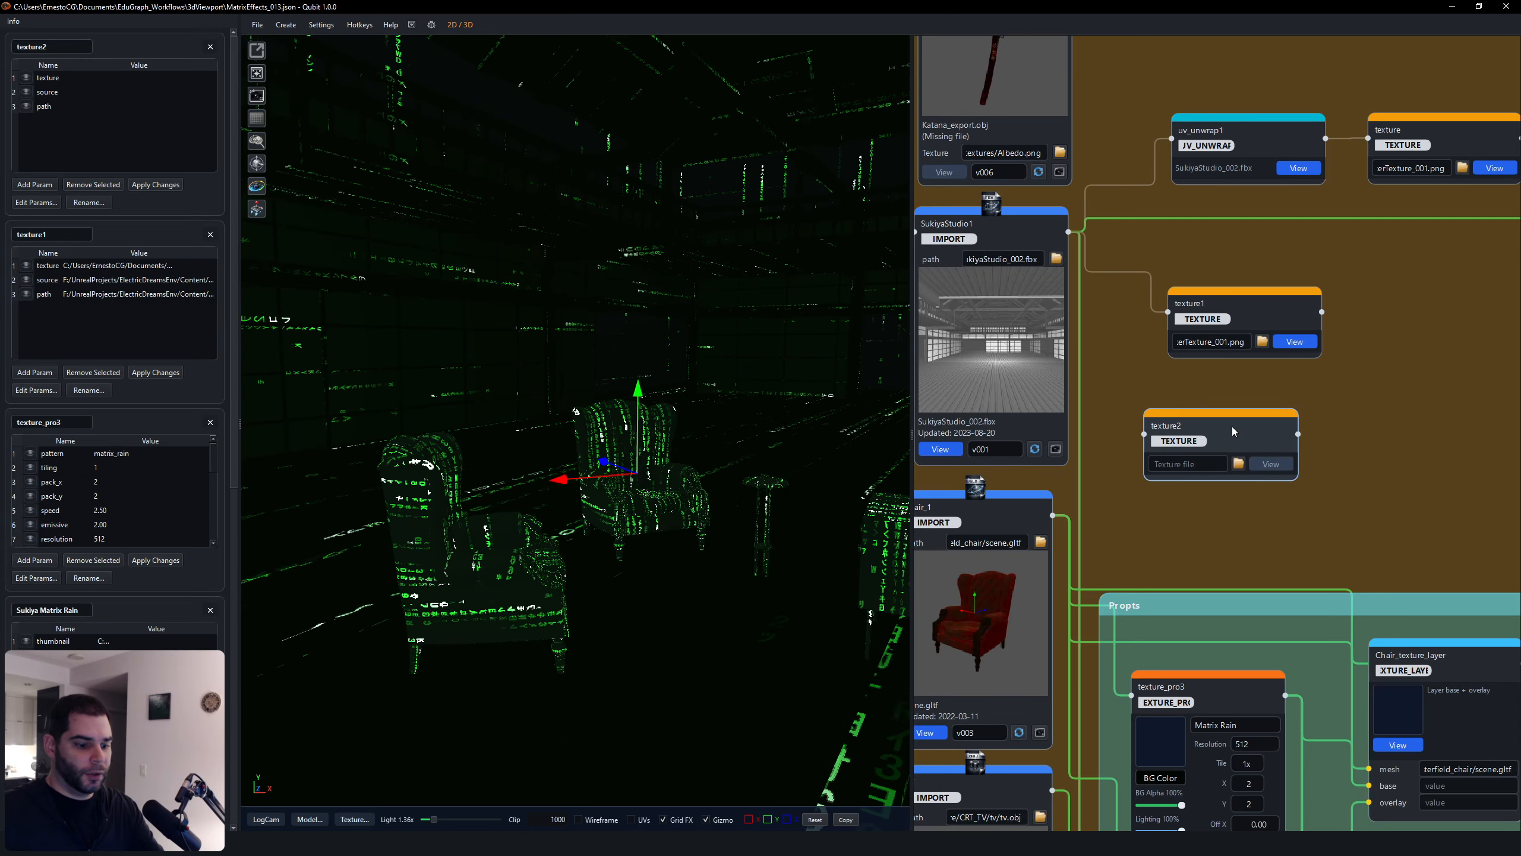
key("Delete")
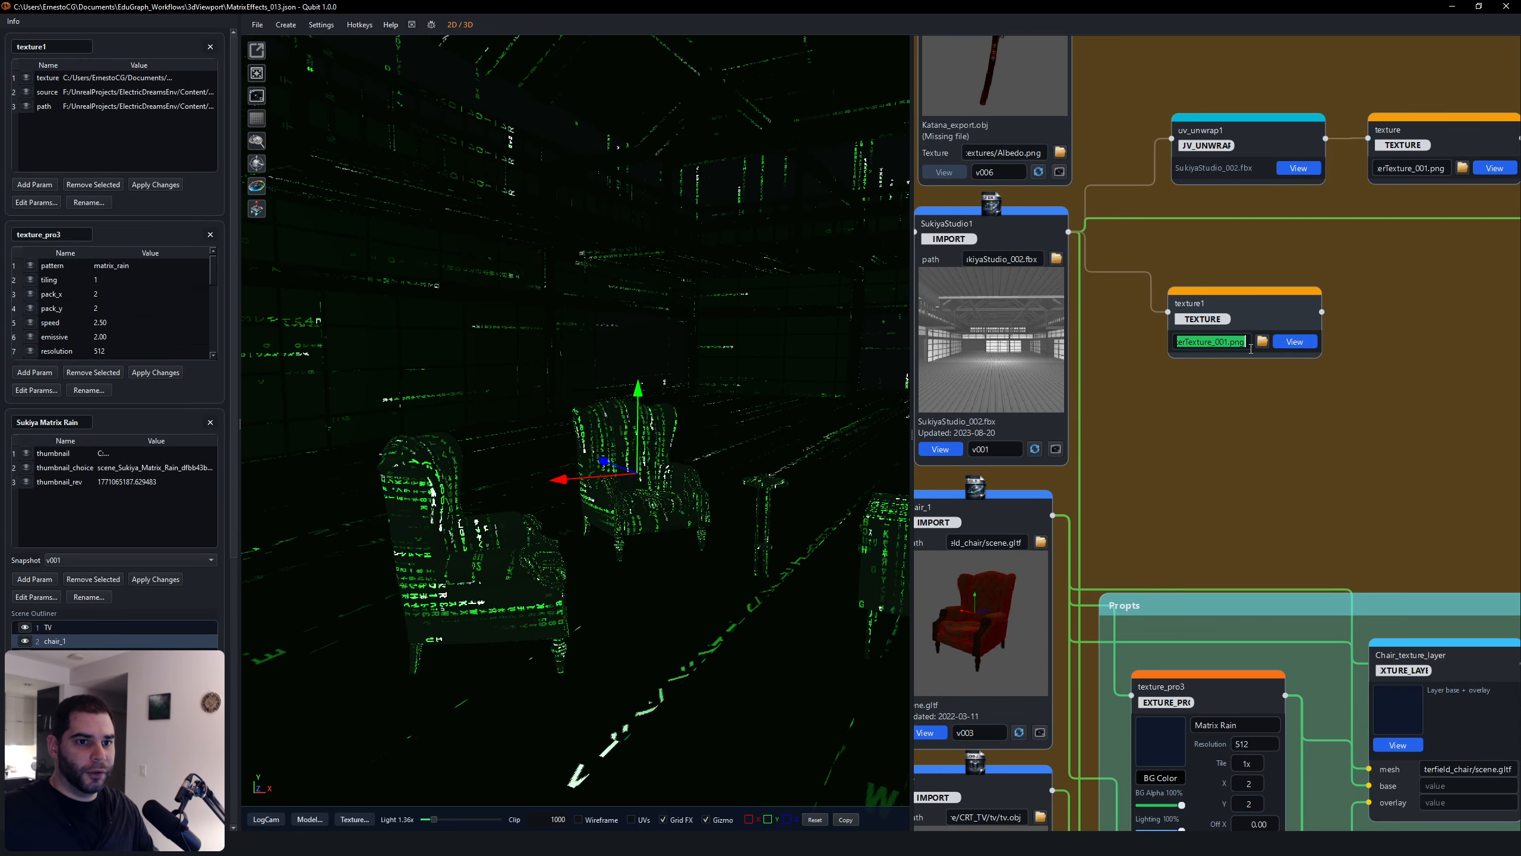
Step: Load the image CheckerTexture_001.png into the texture1 node
left_click(1262, 341)
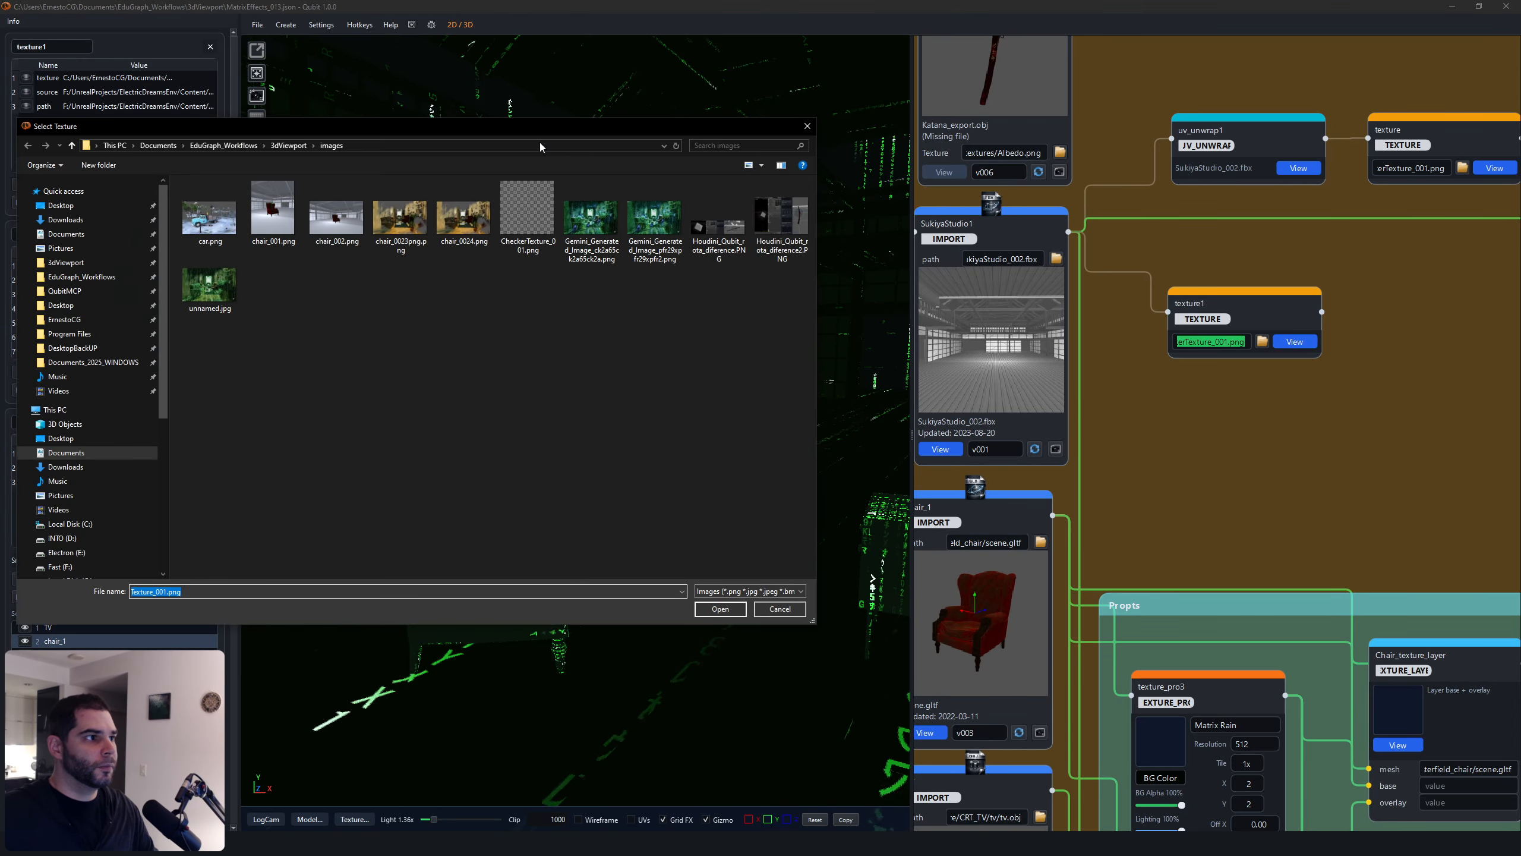
double_click(527, 209)
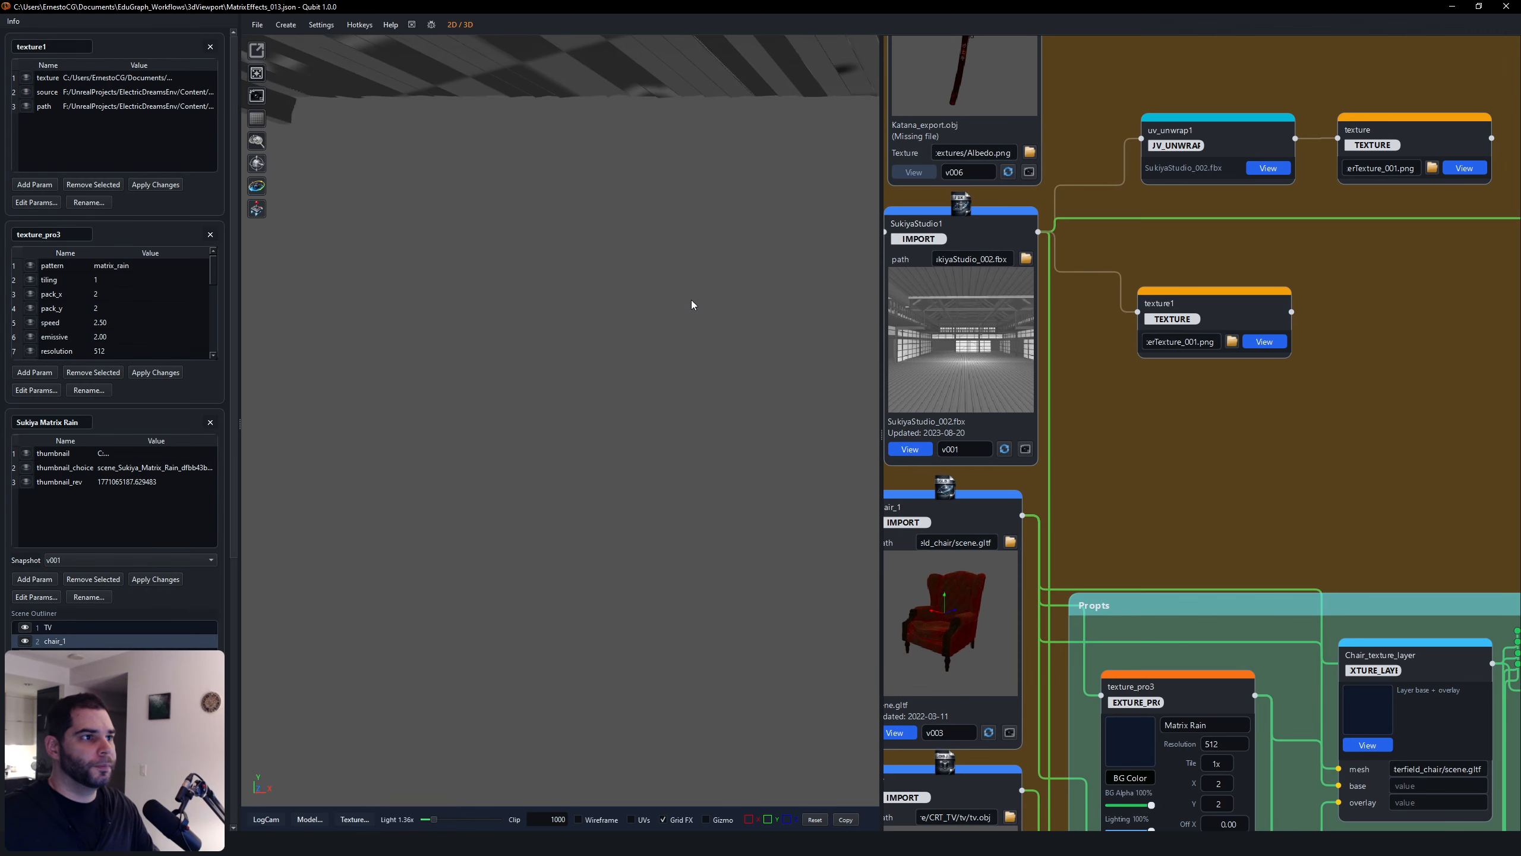
Step: Feed texture1 from the chair_1 import instead of SukiyaStudio1, and display the textured chair framed in the 3D view
left_click_drag(1238, 305, 1281, 440)
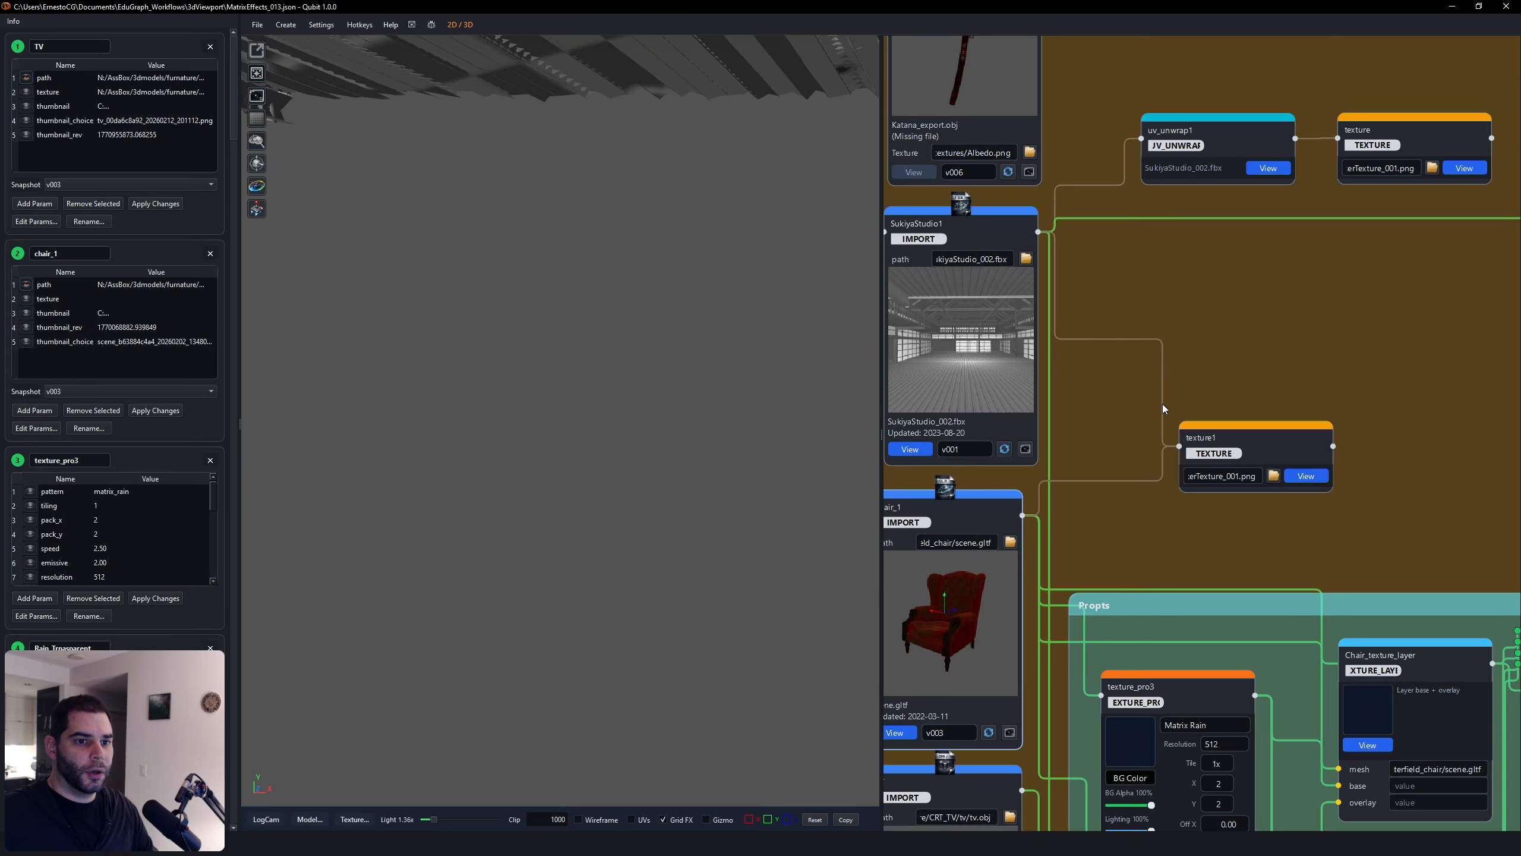
left_click_drag(1236, 441, 1287, 446)
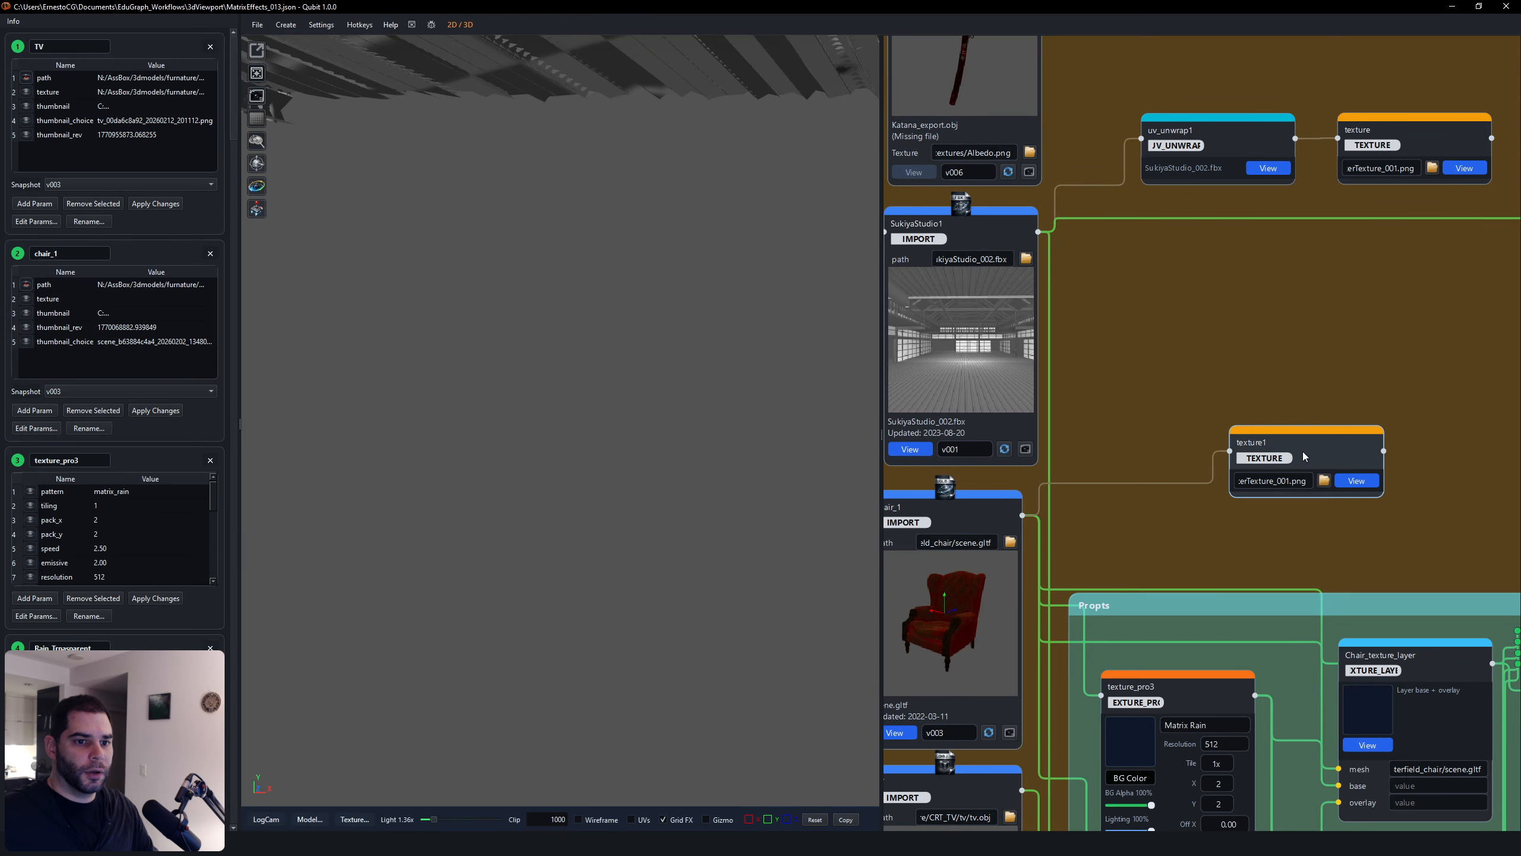
left_click(1357, 481)
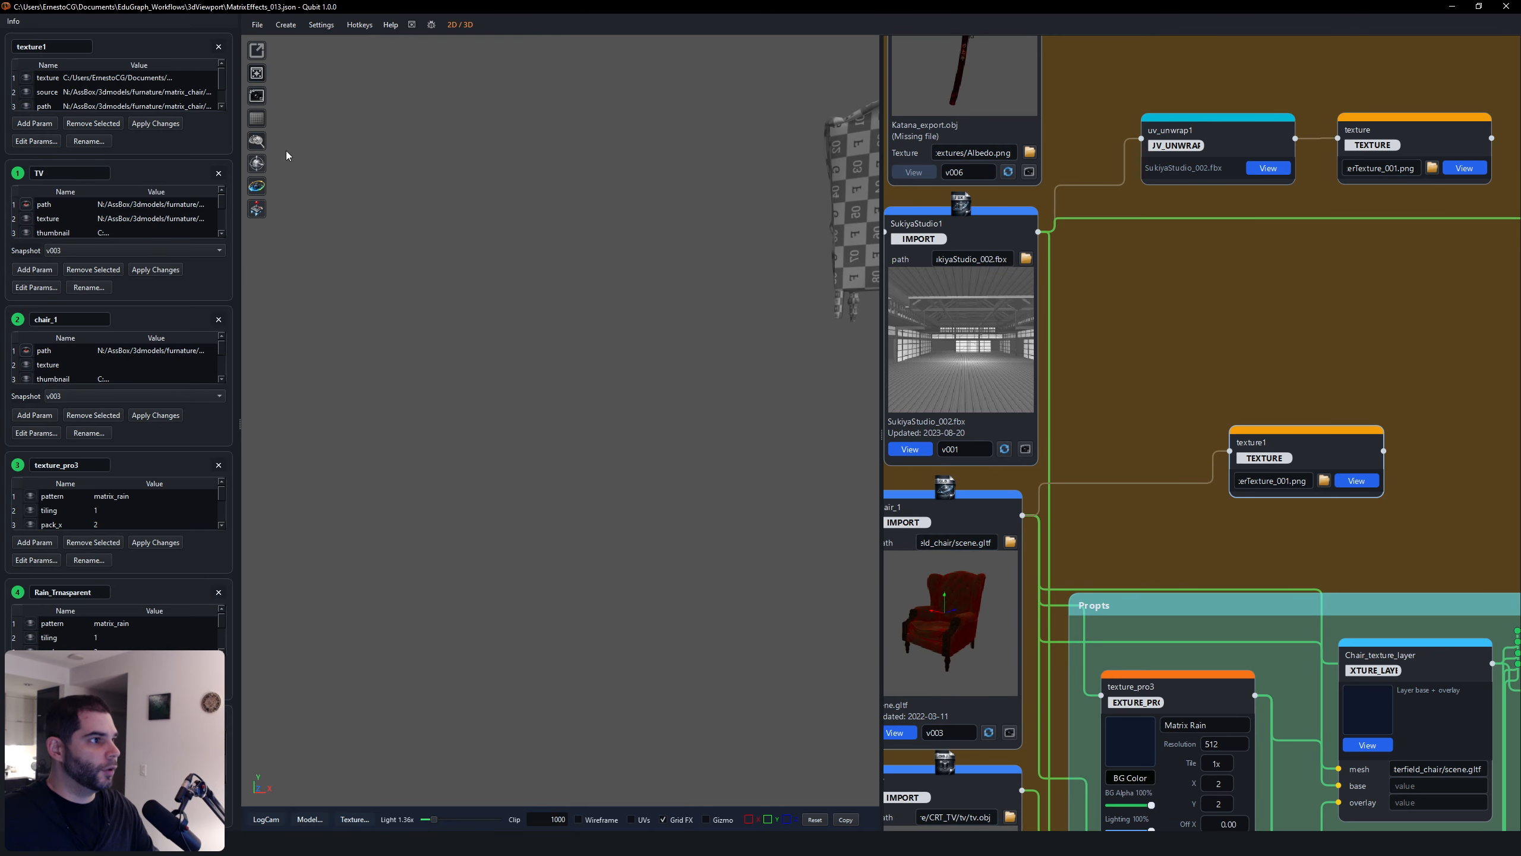
left_click(256, 211)
key("f")
left_click_drag(696, 318, 584, 337, "alt")
right_click_drag(584, 337, 587, 355, "alt")
left_click_drag(587, 354, 554, 480, "alt")
key("w")
key("w")
Step: Move the texture1 node up closer to the uv_unwrap1 node
middle_click_drag(1351, 548, 1310, 409, "alt")
right_click_drag(1310, 408, 1263, 405, "alt")
middle_click_drag(1262, 404, 1193, 417, "alt")
left_click_drag(1211, 345, 1161, 259)
key("Tab")
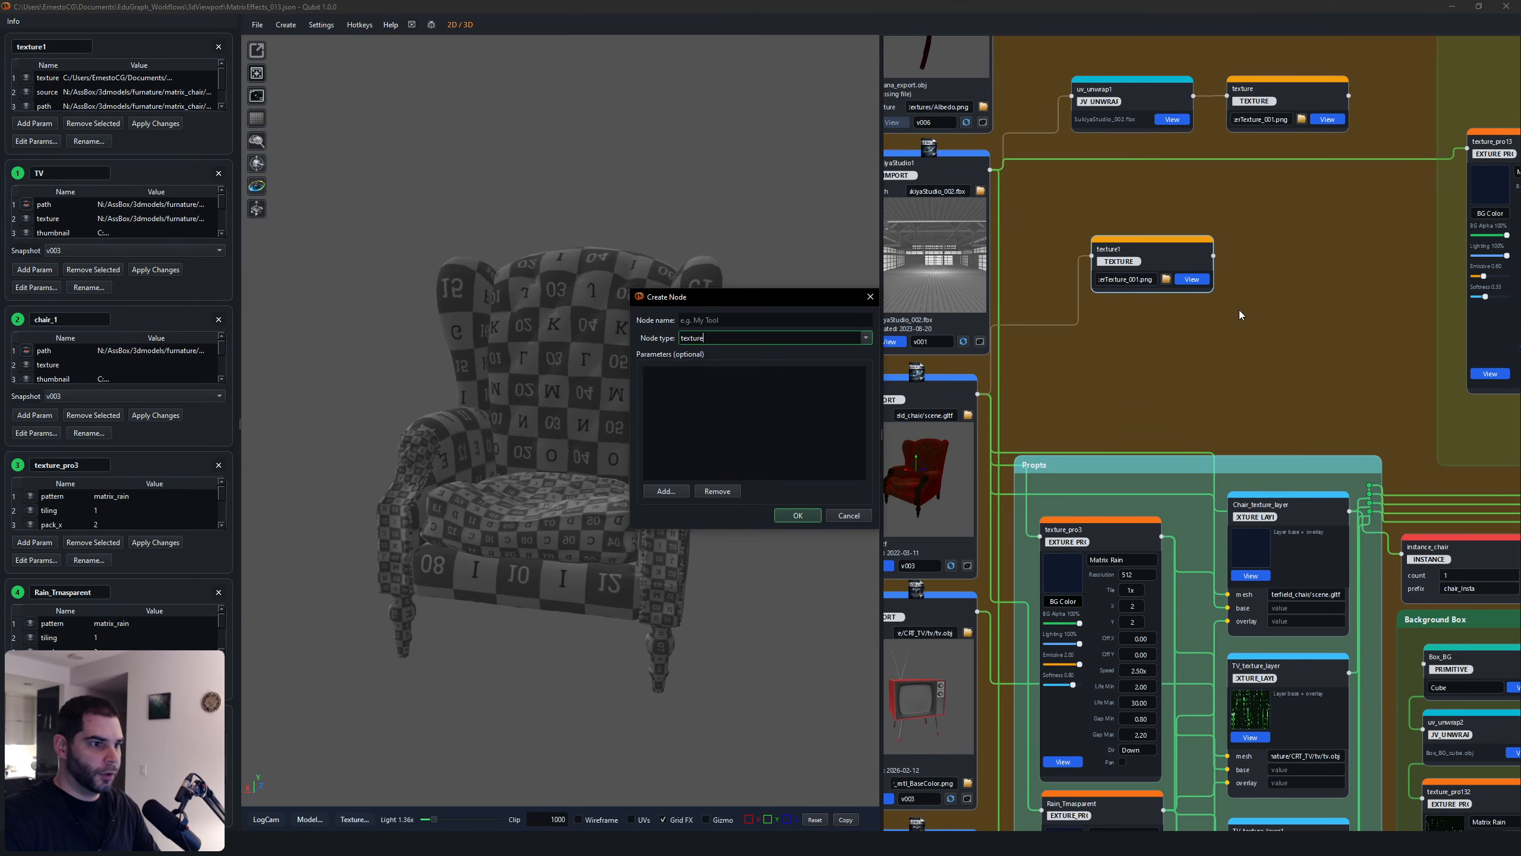
type("texture_po")
key("Return")
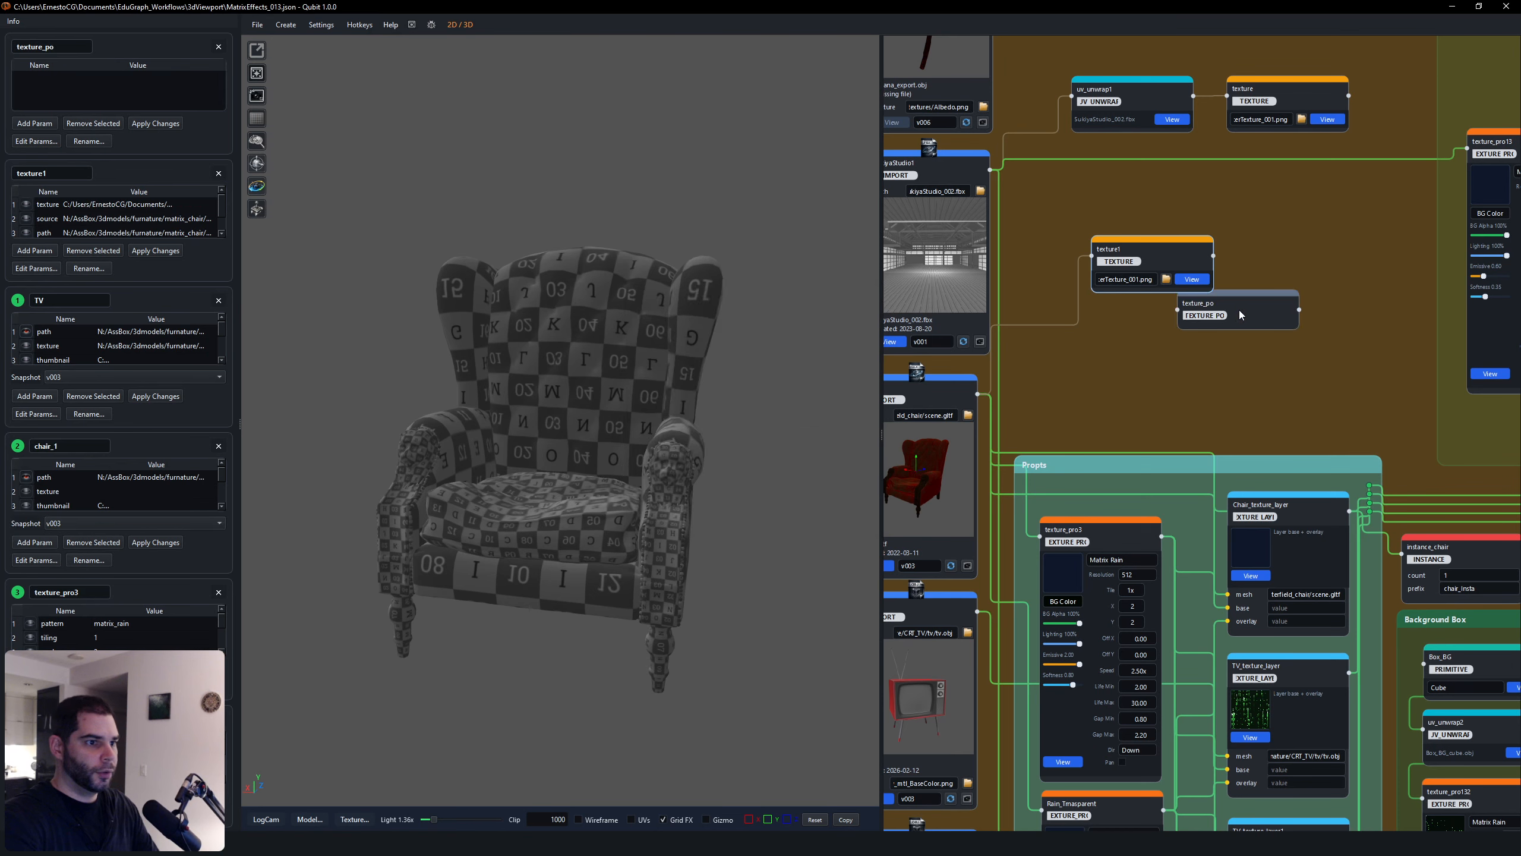
left_click(1238, 309)
key("Delete")
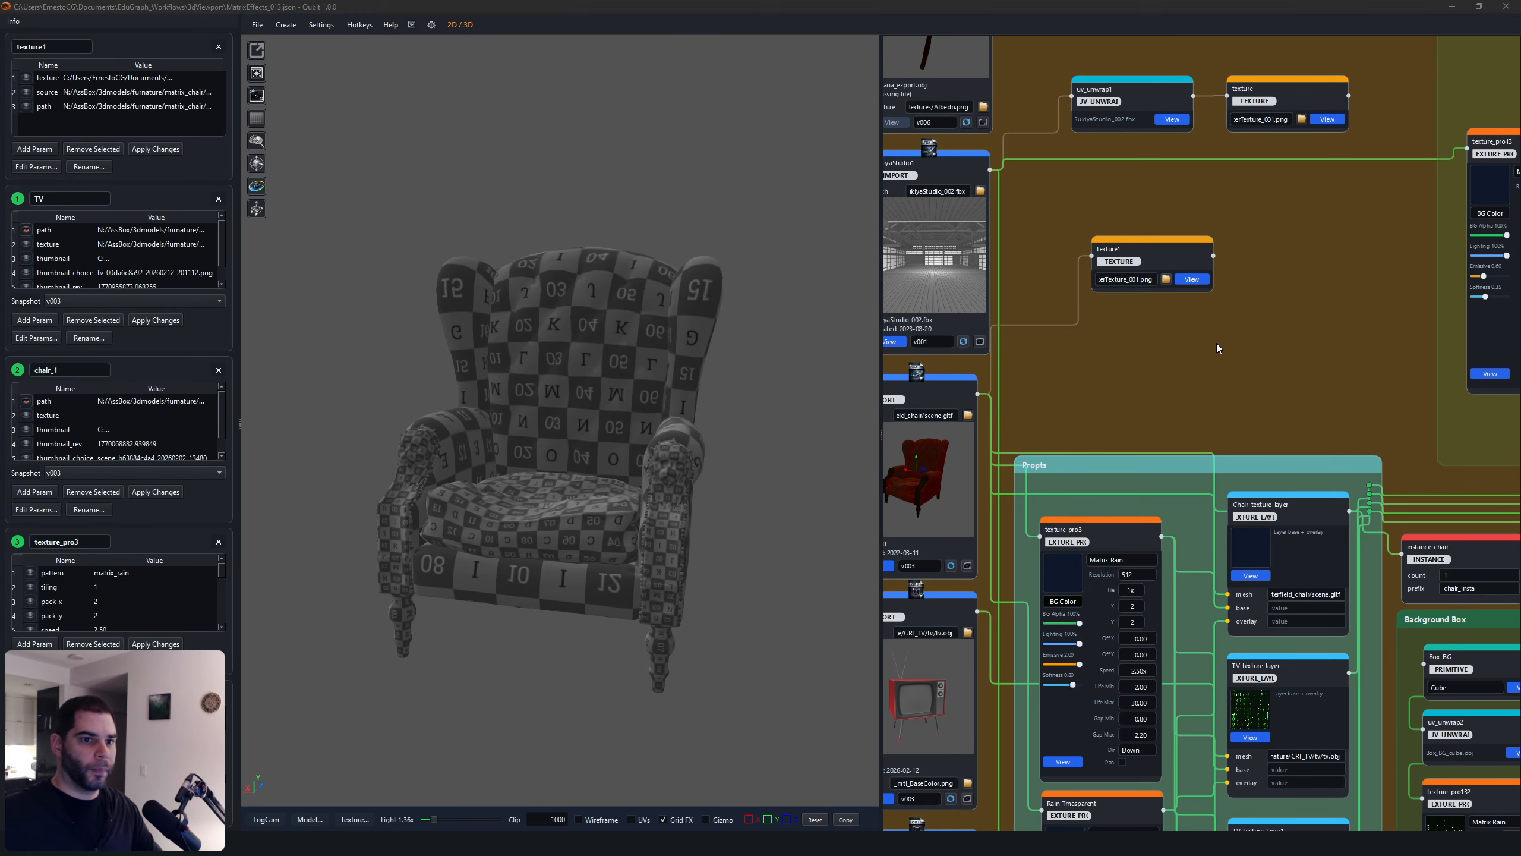
Step: Add a texture_pro node beside texture1, feed it from the chair_1 import and display its Checkerboard pattern on the chair
key("Tab")
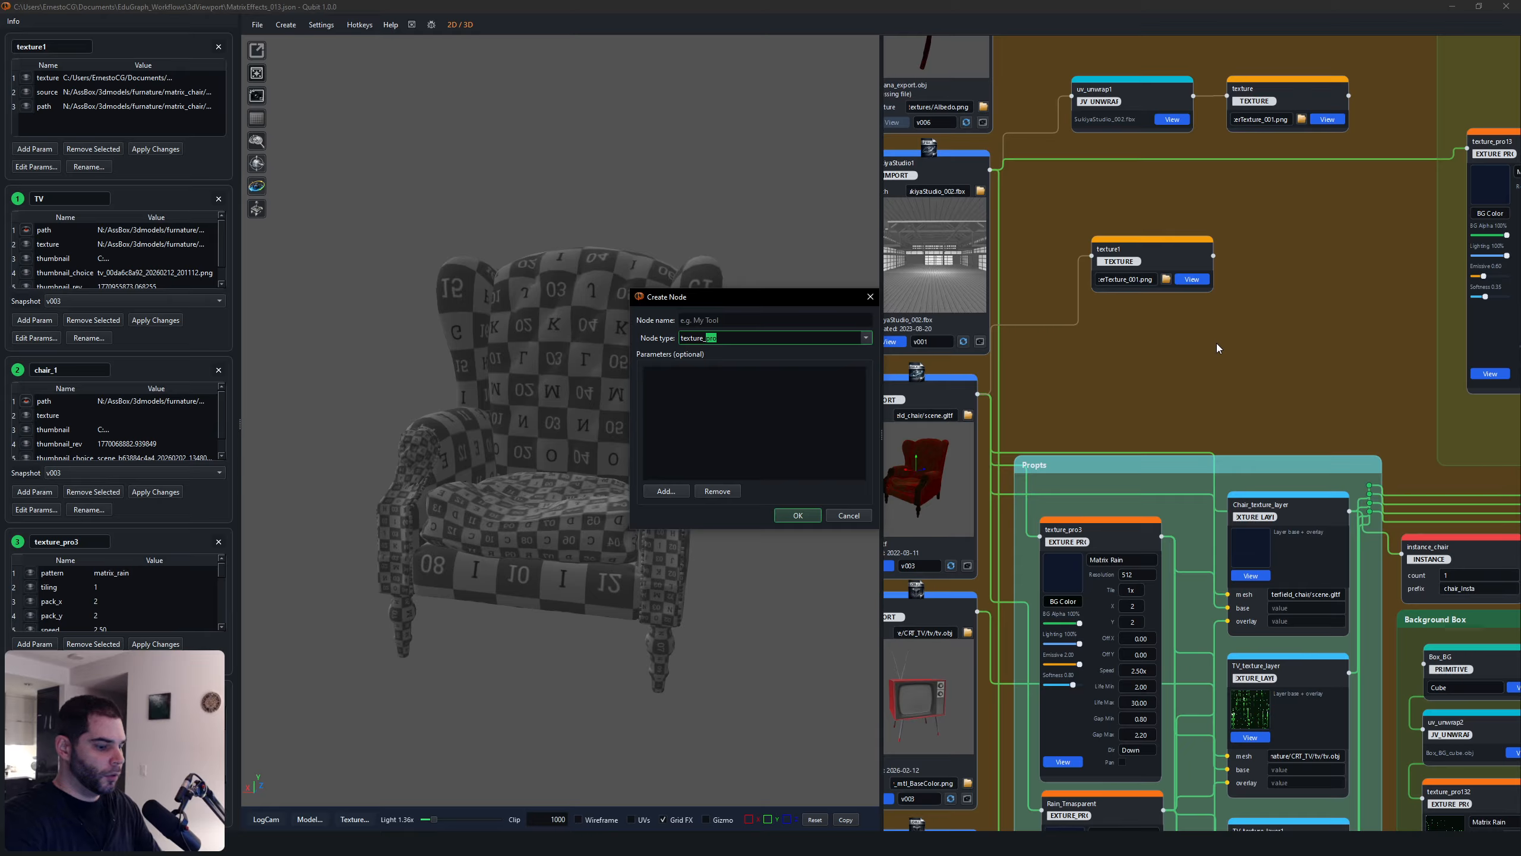
type("texture_pro")
key("Return")
left_click_drag(1230, 227, 1334, 304)
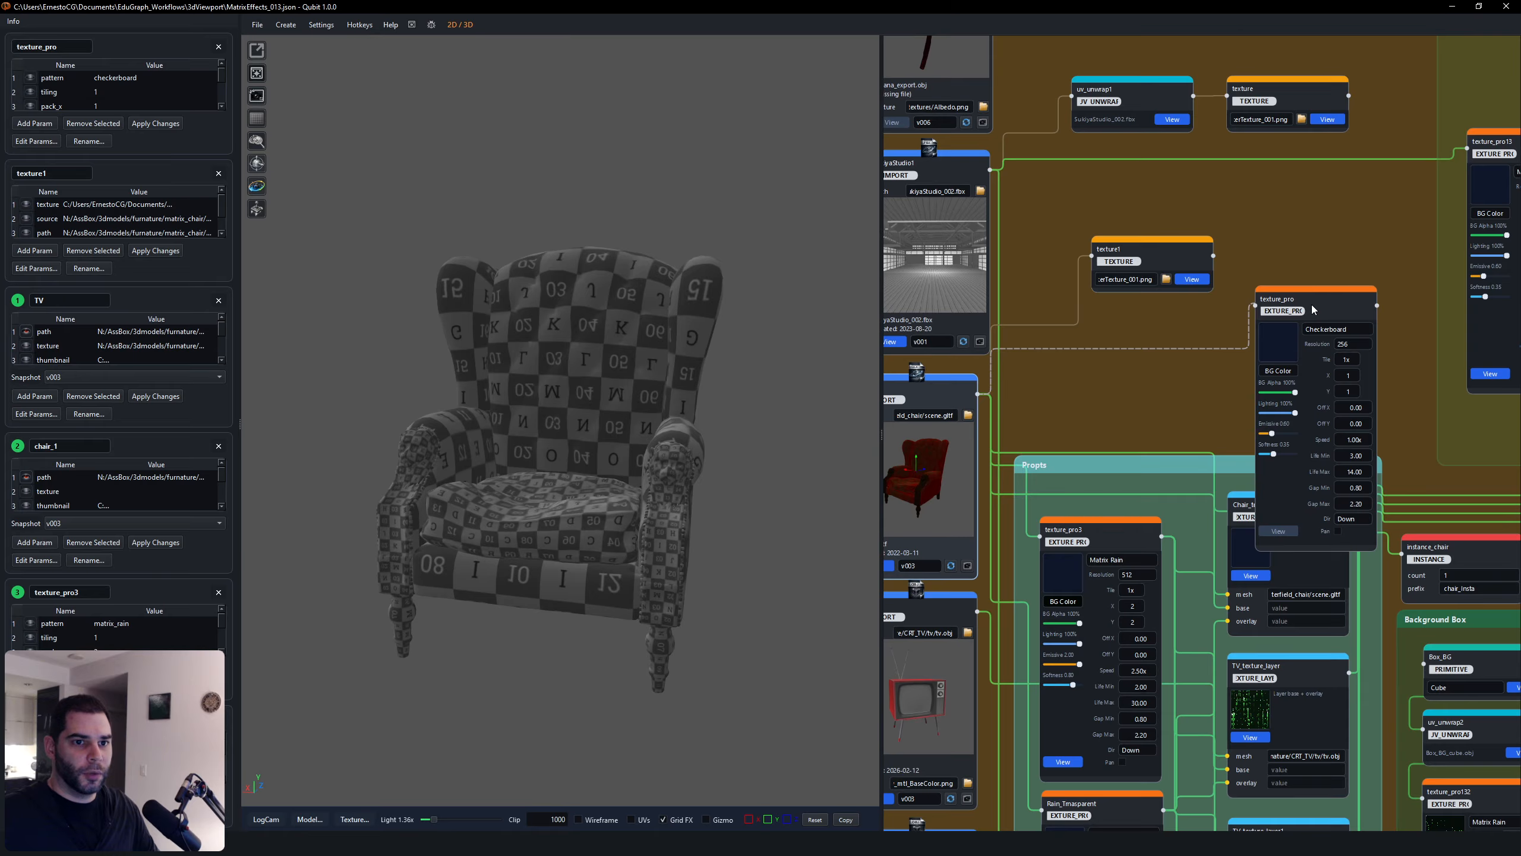
left_click_drag(1326, 307, 1322, 240)
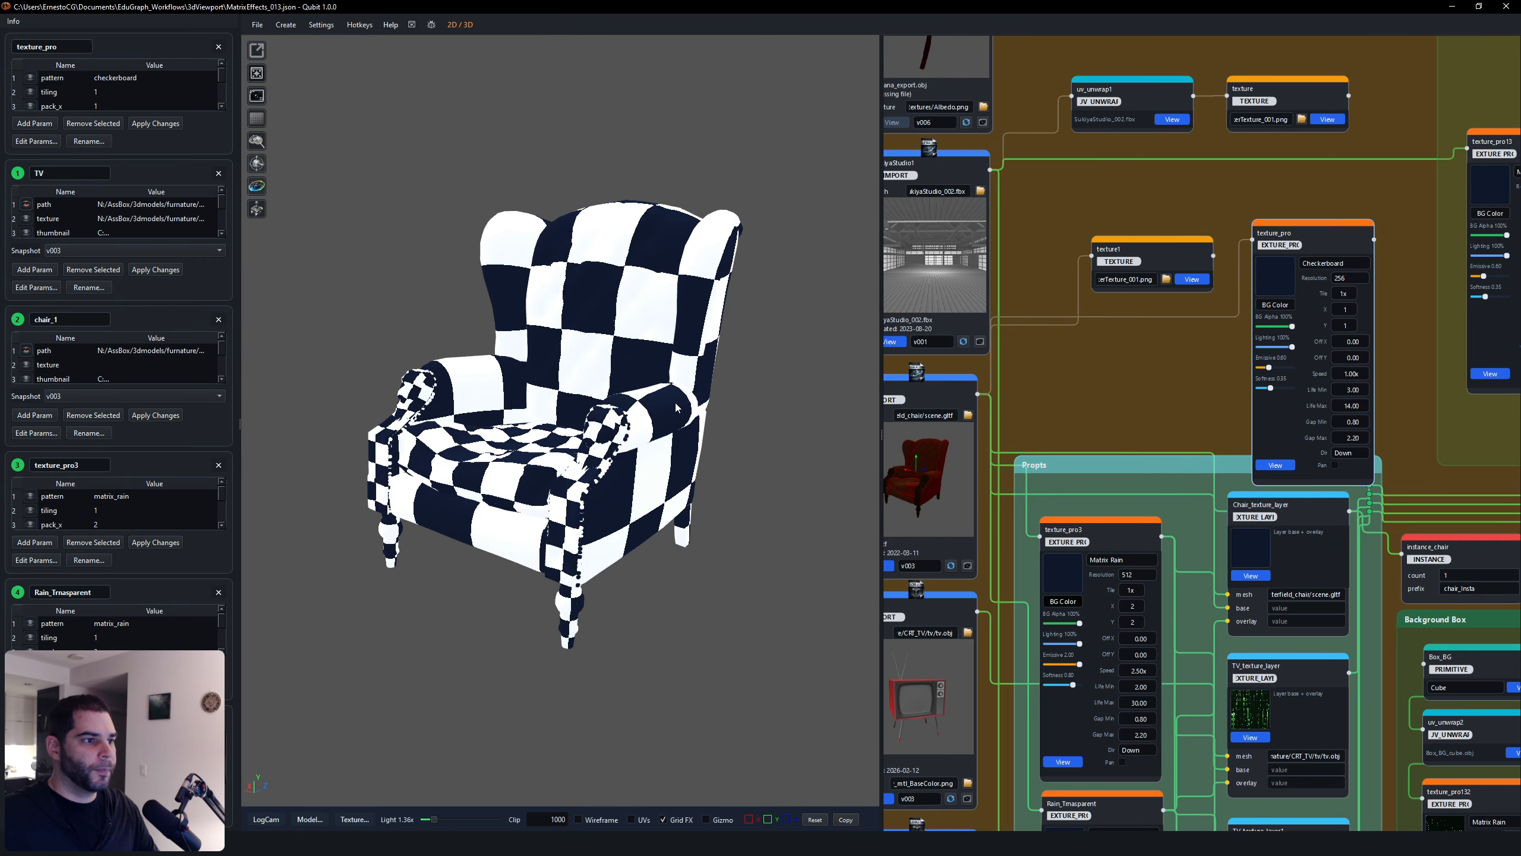
Step: Examine the Checkerboard pattern on the chair from several angles
left_click_drag(706, 398, 761, 422)
middle_click_drag(761, 422, 637, 416)
right_click_drag(637, 416, 621, 407)
left_click_drag(621, 407, 478, 408)
right_click_drag(479, 408, 462, 403)
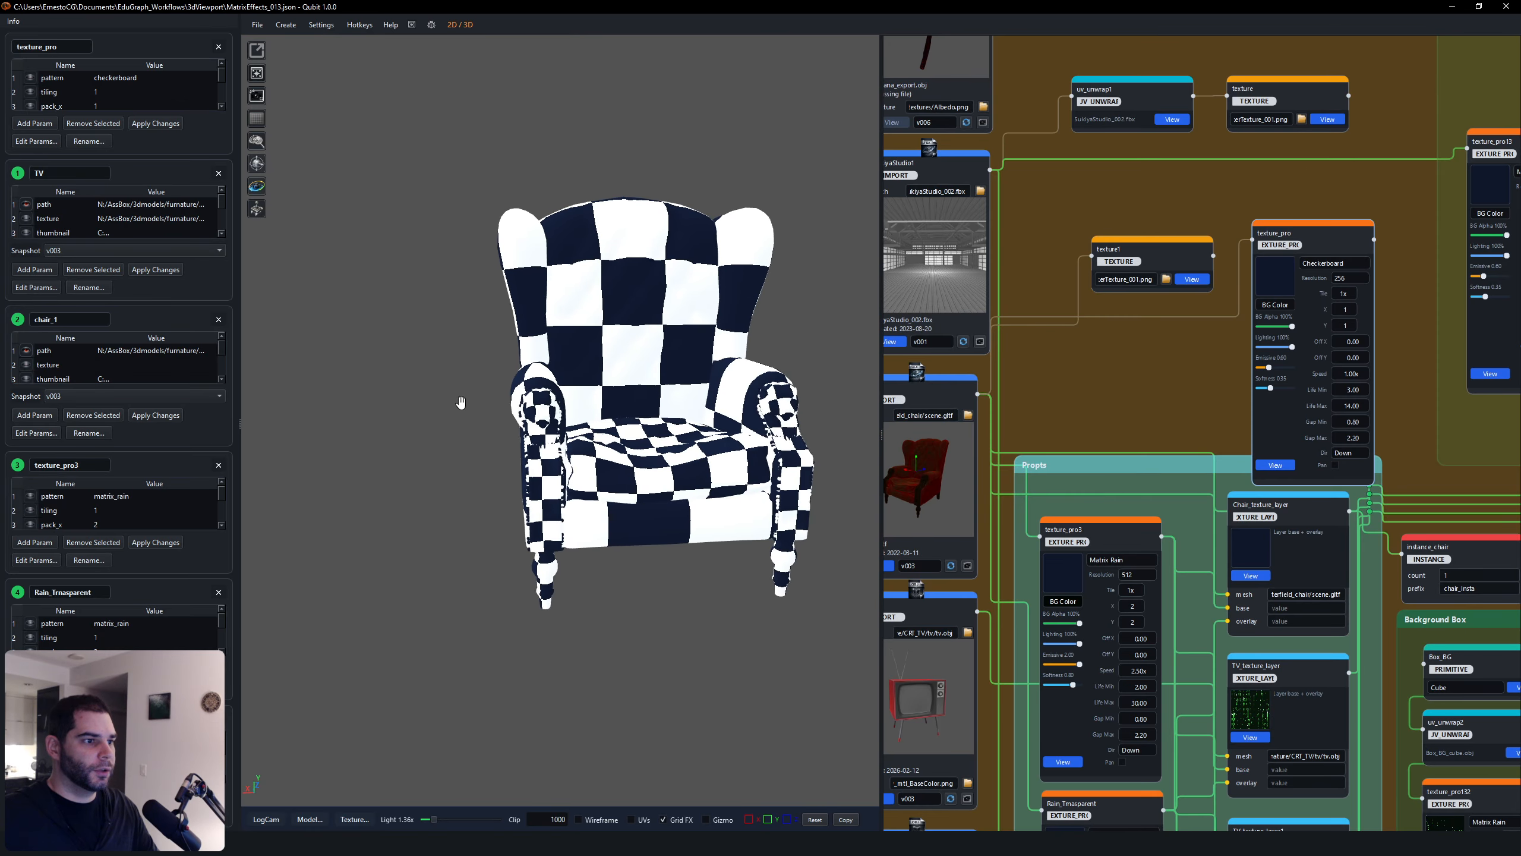
left_click_drag(461, 404, 566, 410)
middle_click_drag(740, 421, 666, 417)
left_click_drag(667, 417, 648, 416)
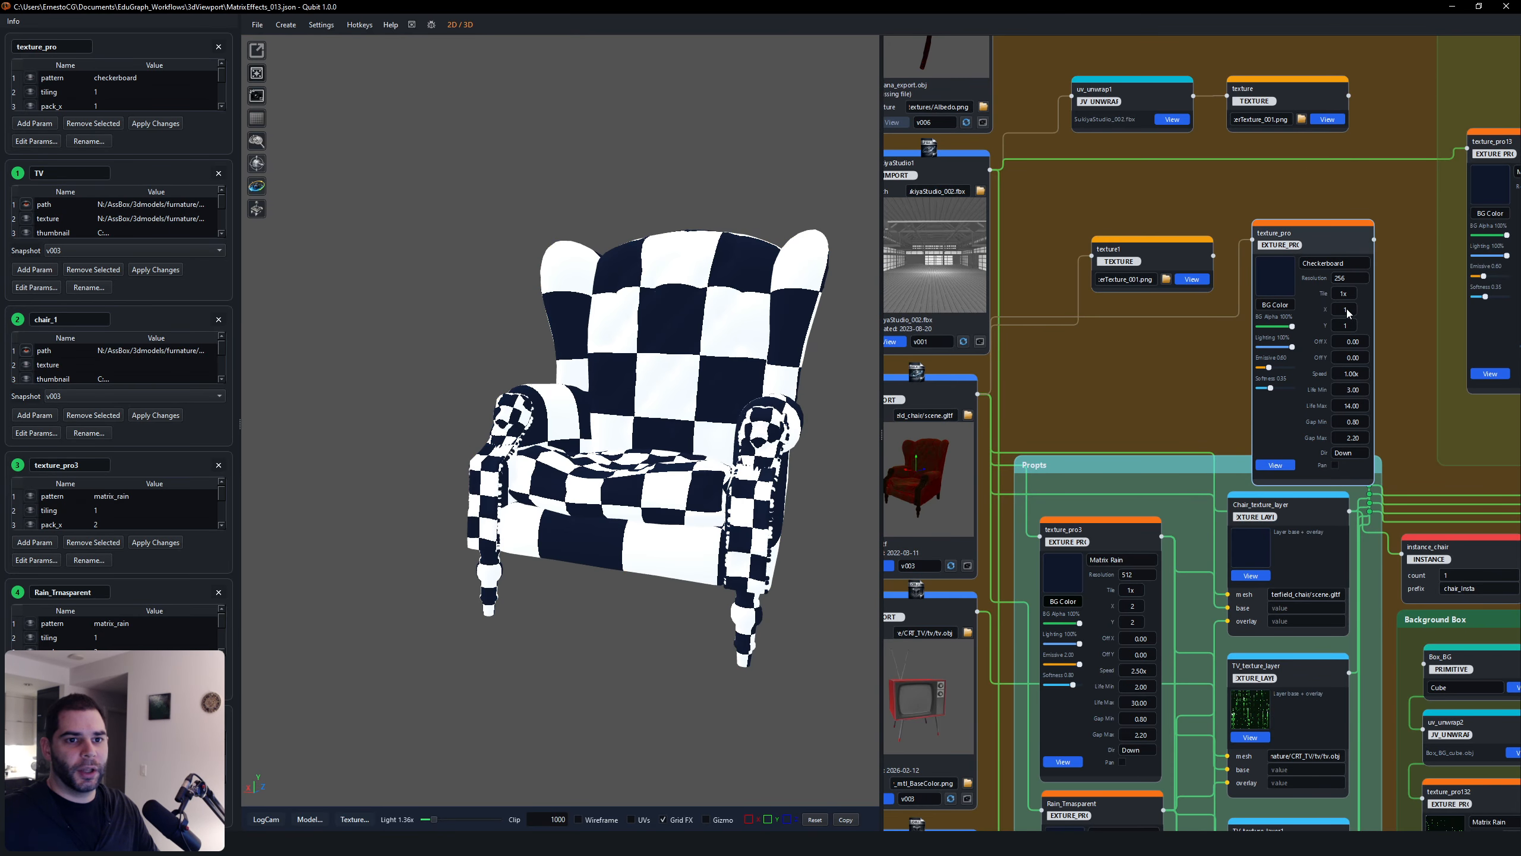
Step: Set both X and Y of the texture_pro Checkerboard pattern to 2
type("2")
left_click(1355, 326)
type("2")
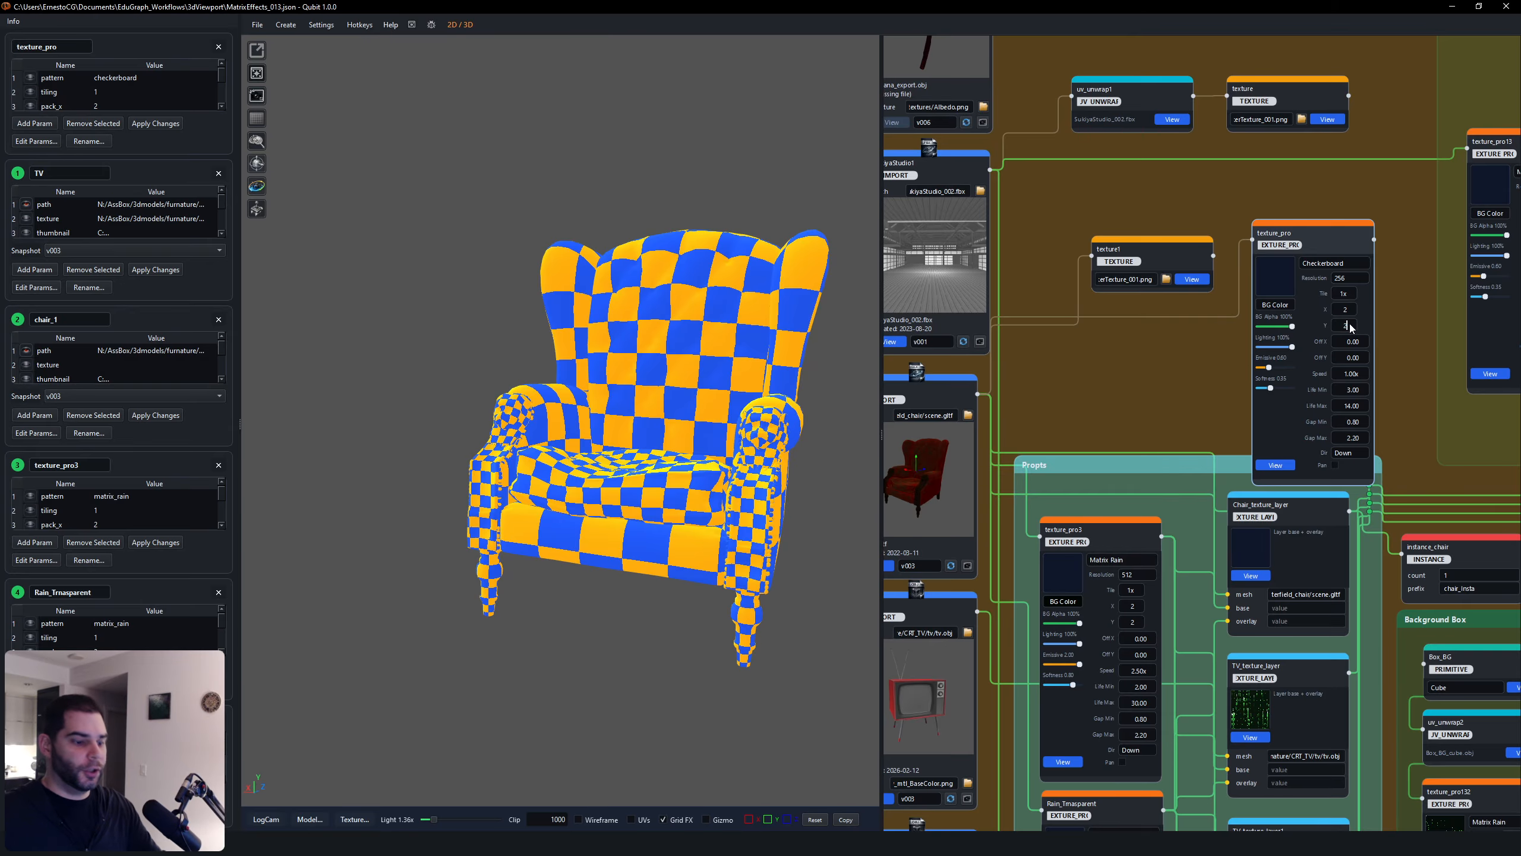
Step: Raise the Checkerboard pattern's Y and X in texture_pro to 4 each
left_click_drag(1332, 326, 1375, 334)
key("BackSpace")
type("4")
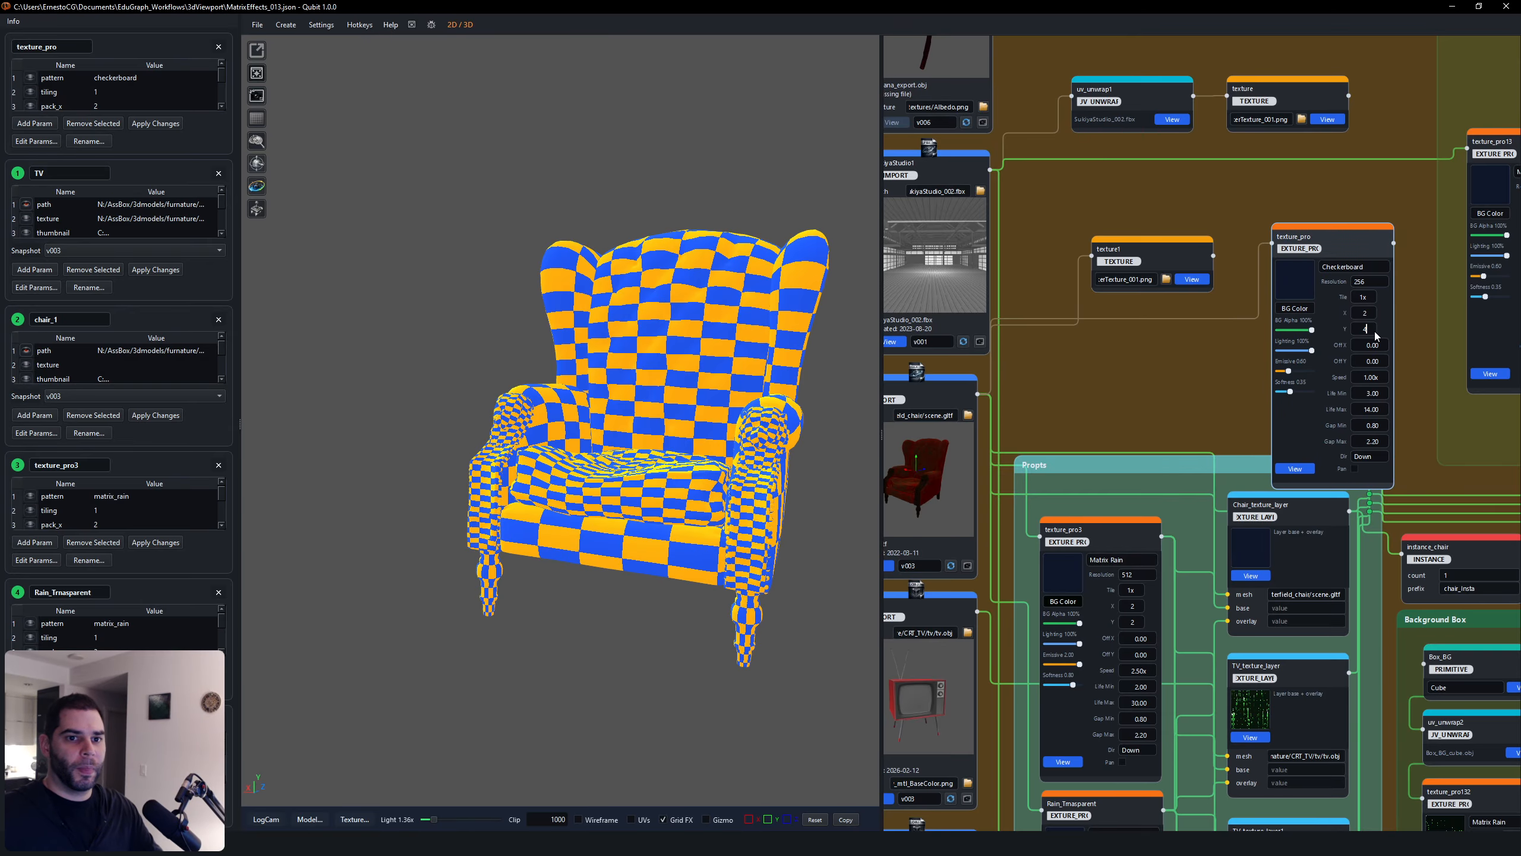
left_click(1365, 312)
type("4")
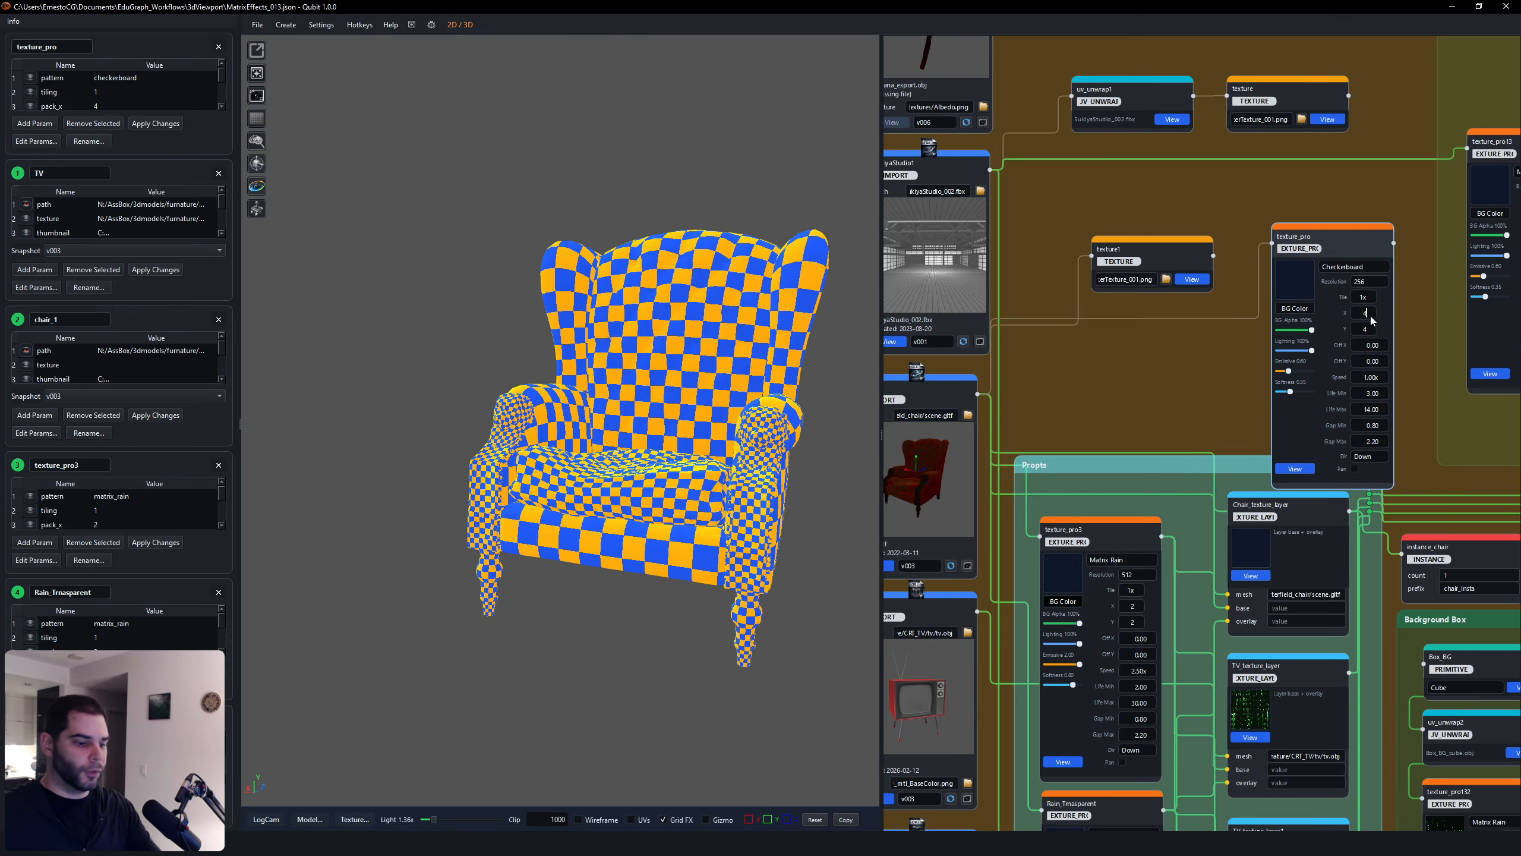
Step: Set texture_pro's tiling to 2x, try a resolution of 1024 and return the resolution to 256
double_click(1363, 298)
type("2")
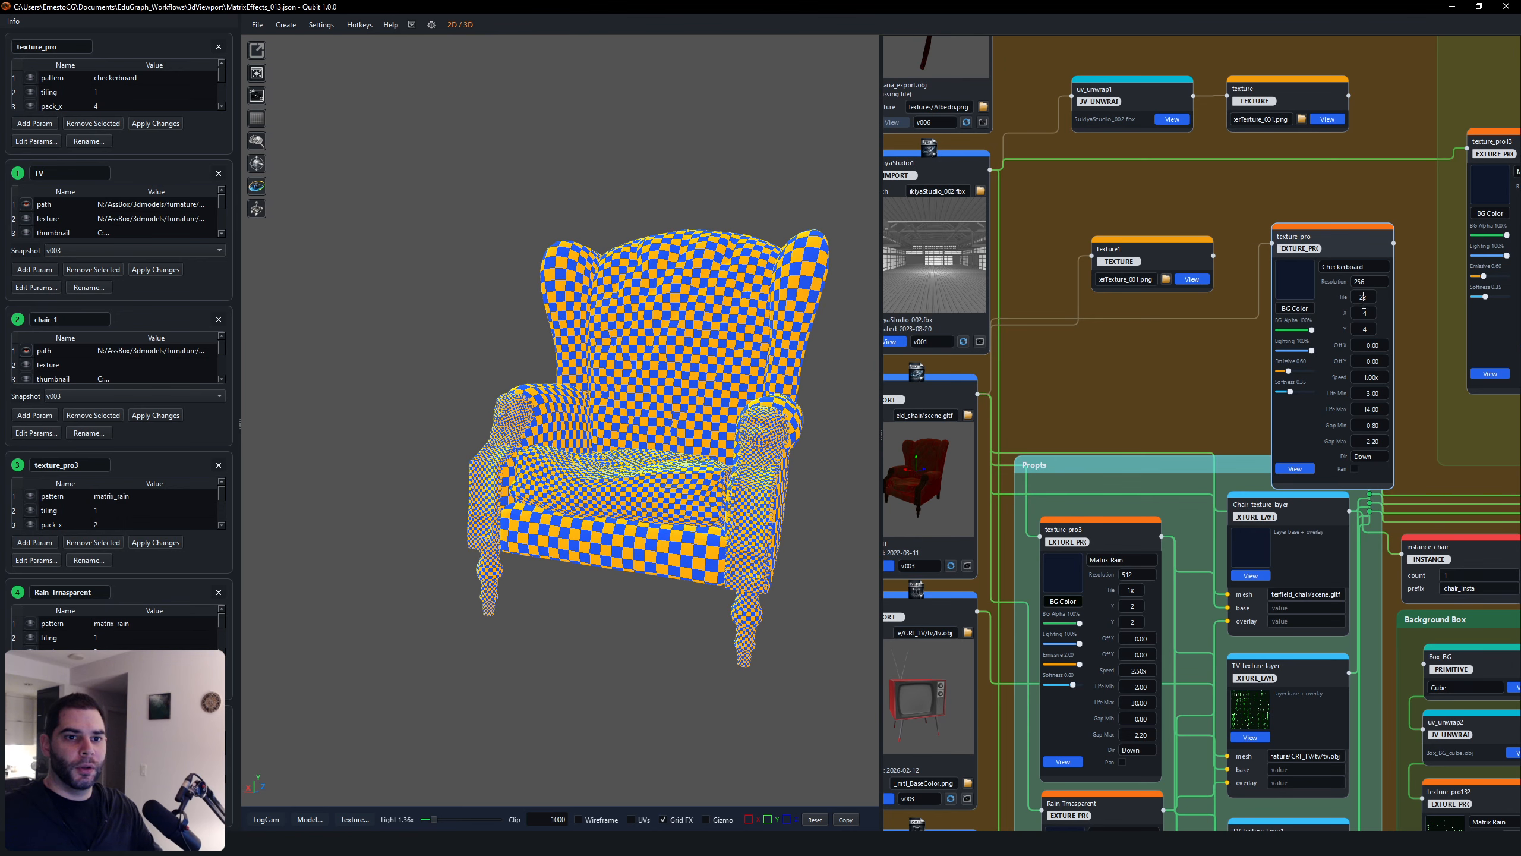
left_click(1359, 282)
left_click(1363, 309)
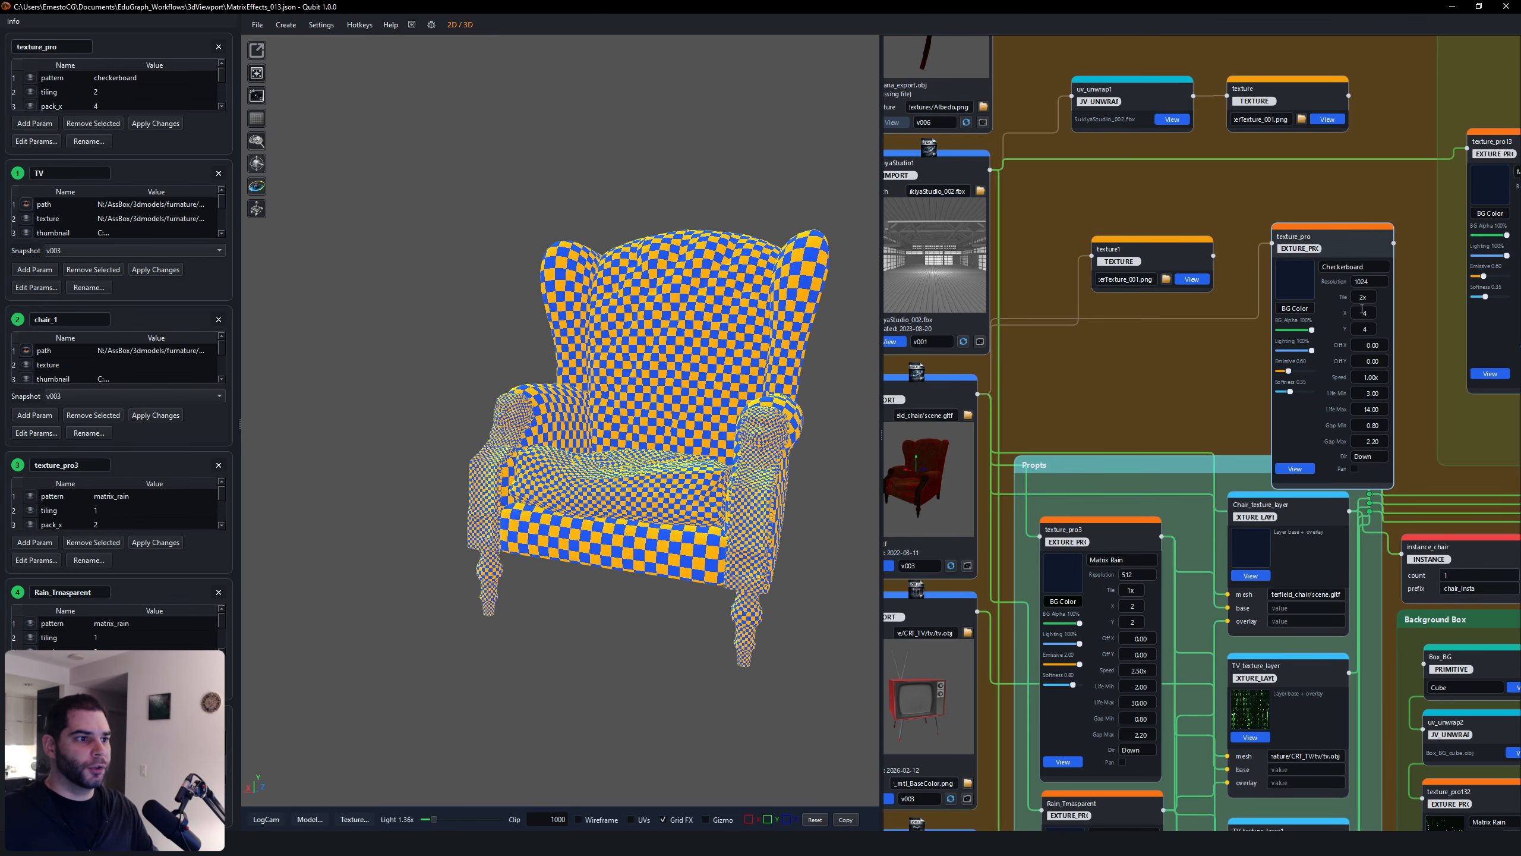
left_click(1364, 283)
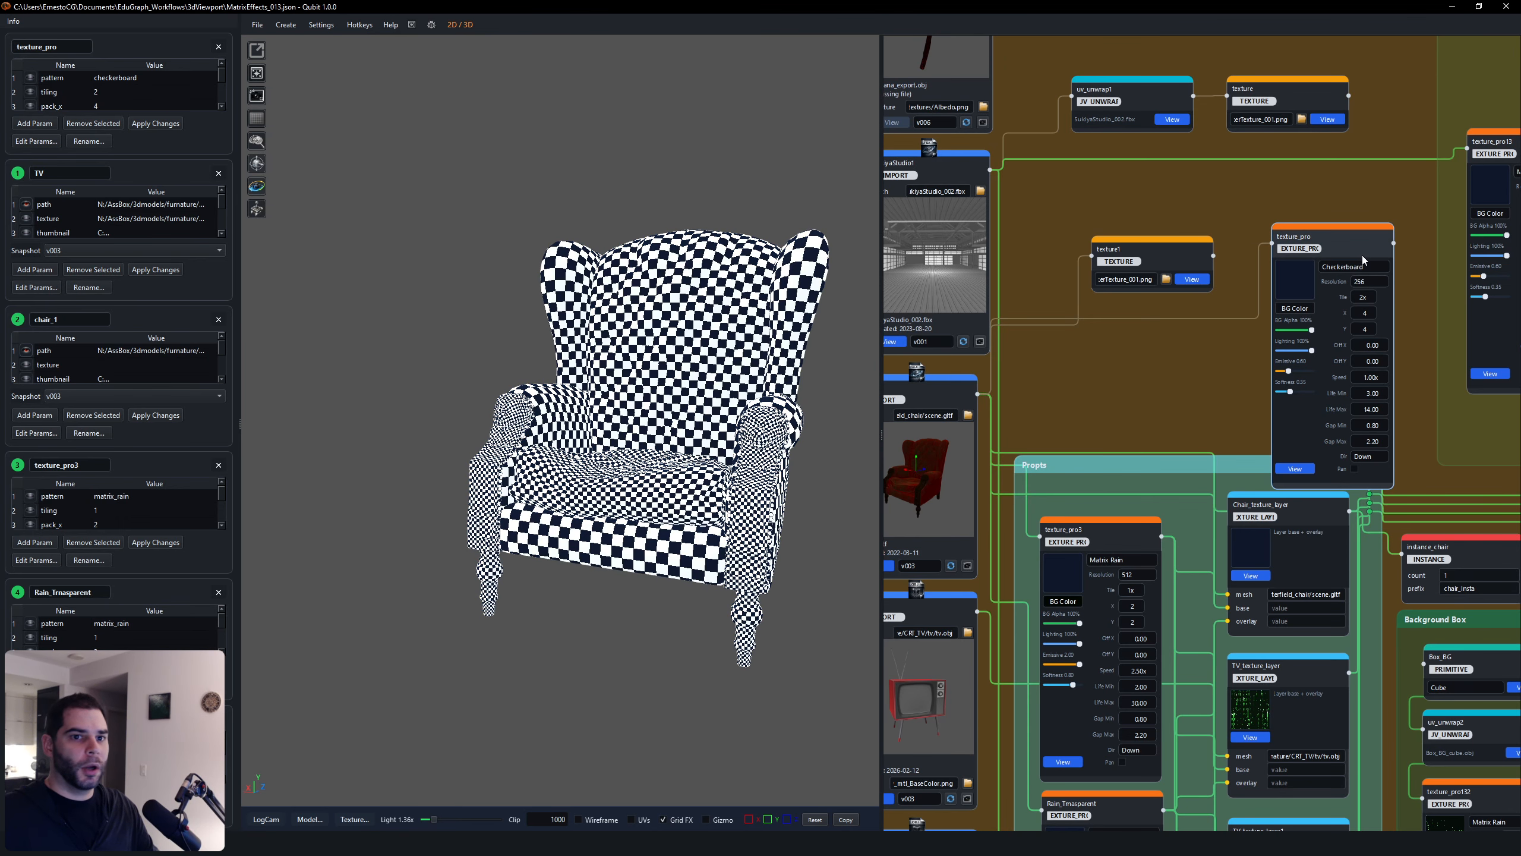
left_click(1366, 283)
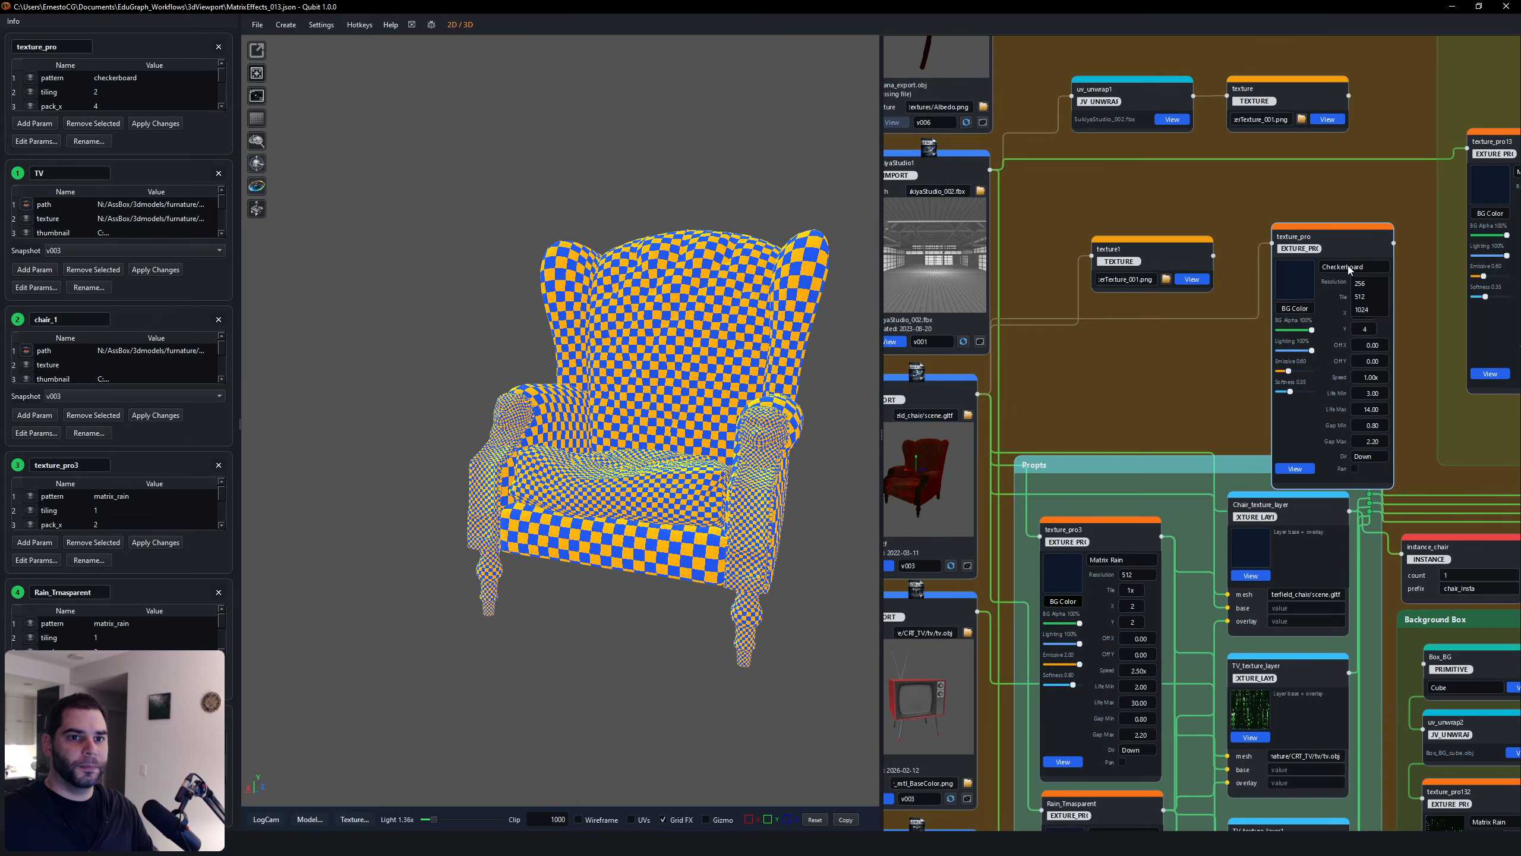
Step: Switch the texture_pro pattern to Matrix Rain and set its tiling to 1x
left_click(1358, 269)
left_click(1341, 287)
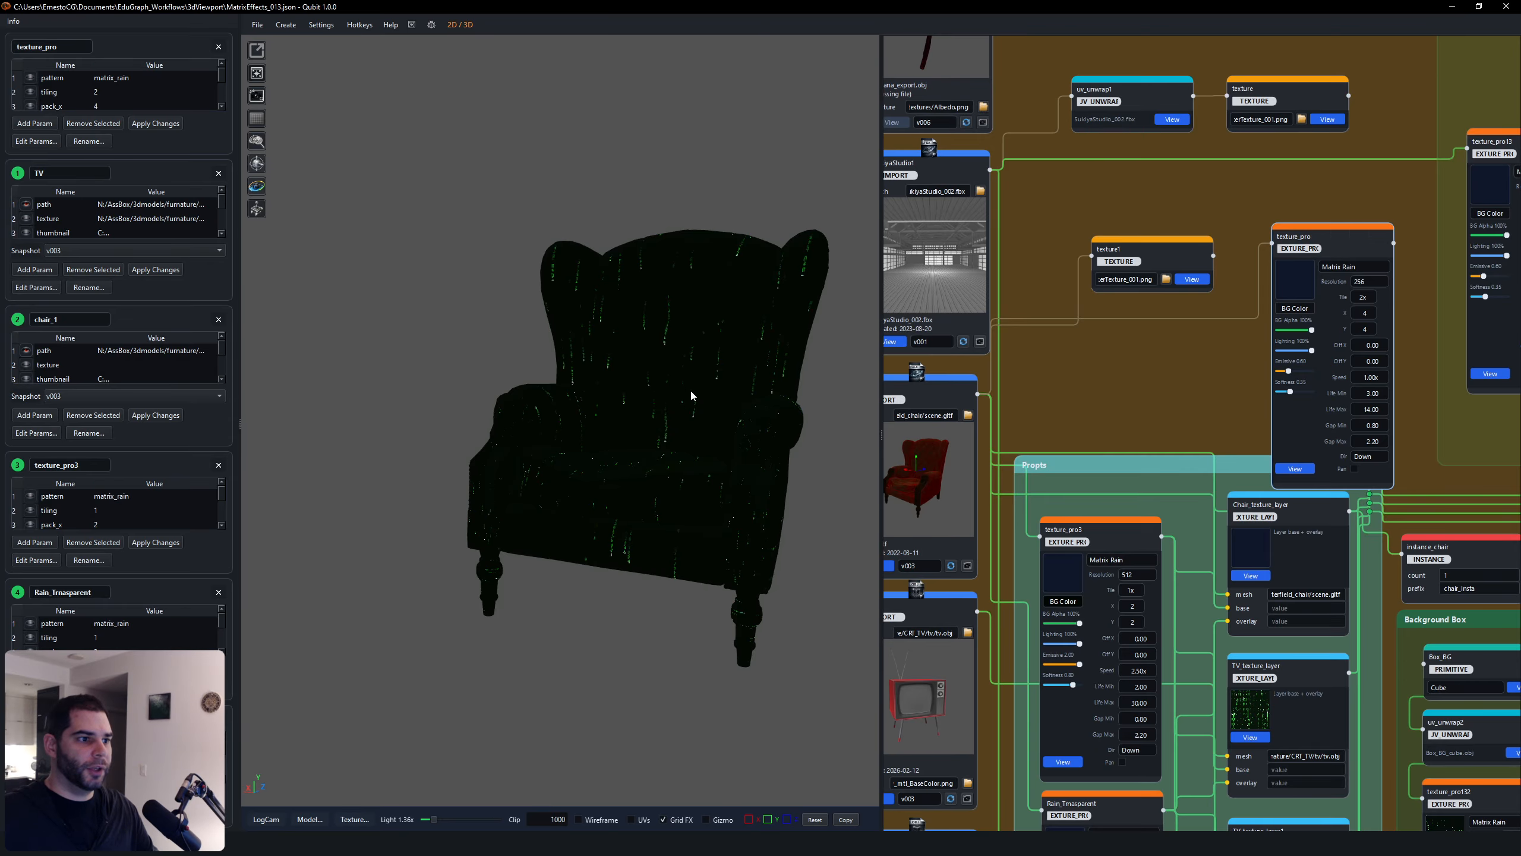
left_click_drag(690, 395, 826, 398)
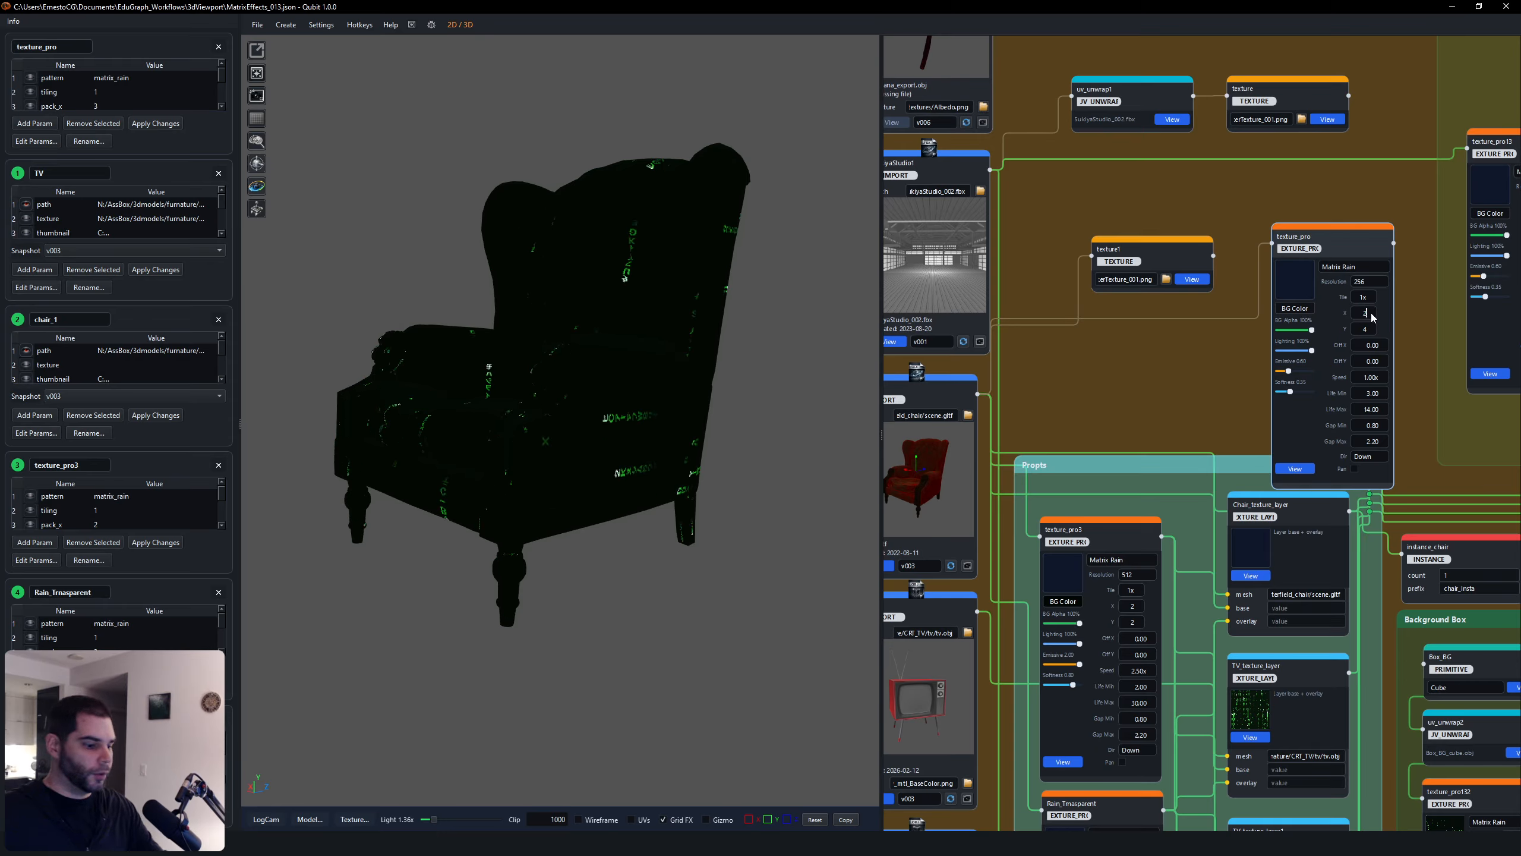
Step: Try X values of 20, 10 and 3 for the Matrix Rain in texture_pro, with Y reduced to 1
left_click_drag(552, 339, 800, 345)
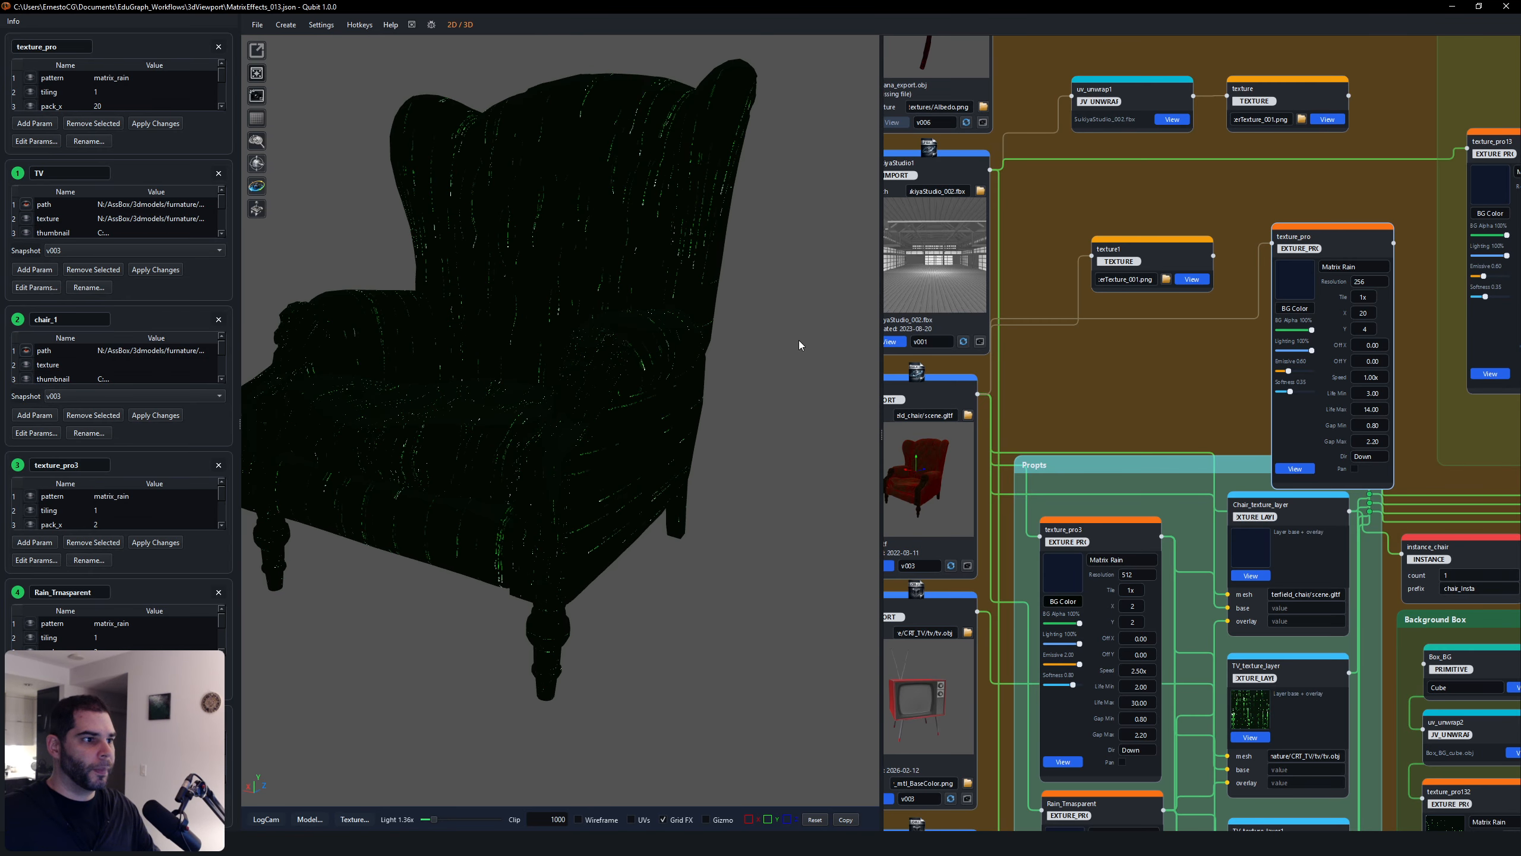
type("1")
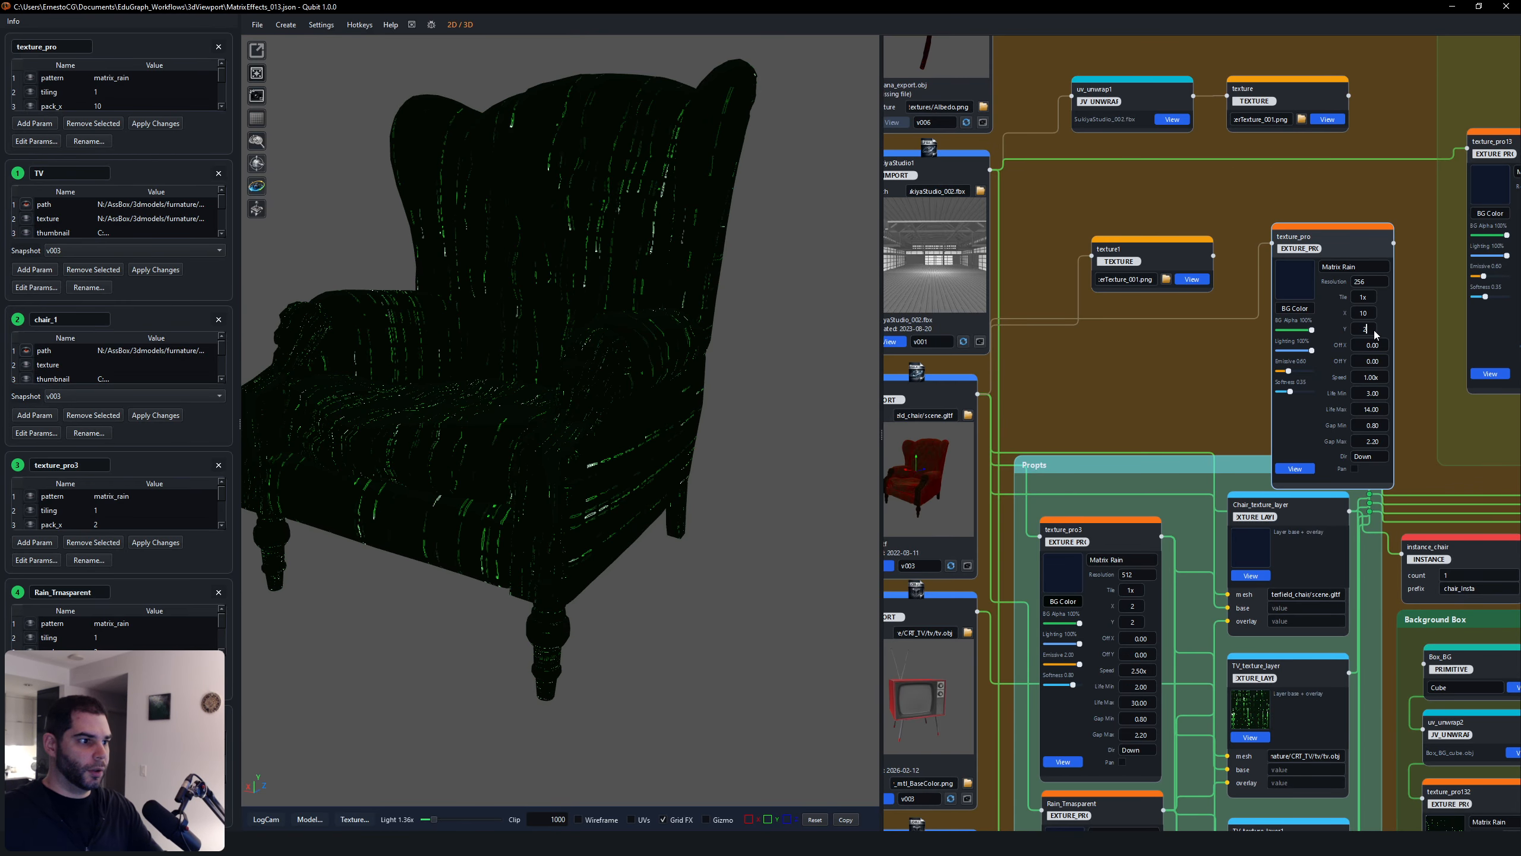
type("1")
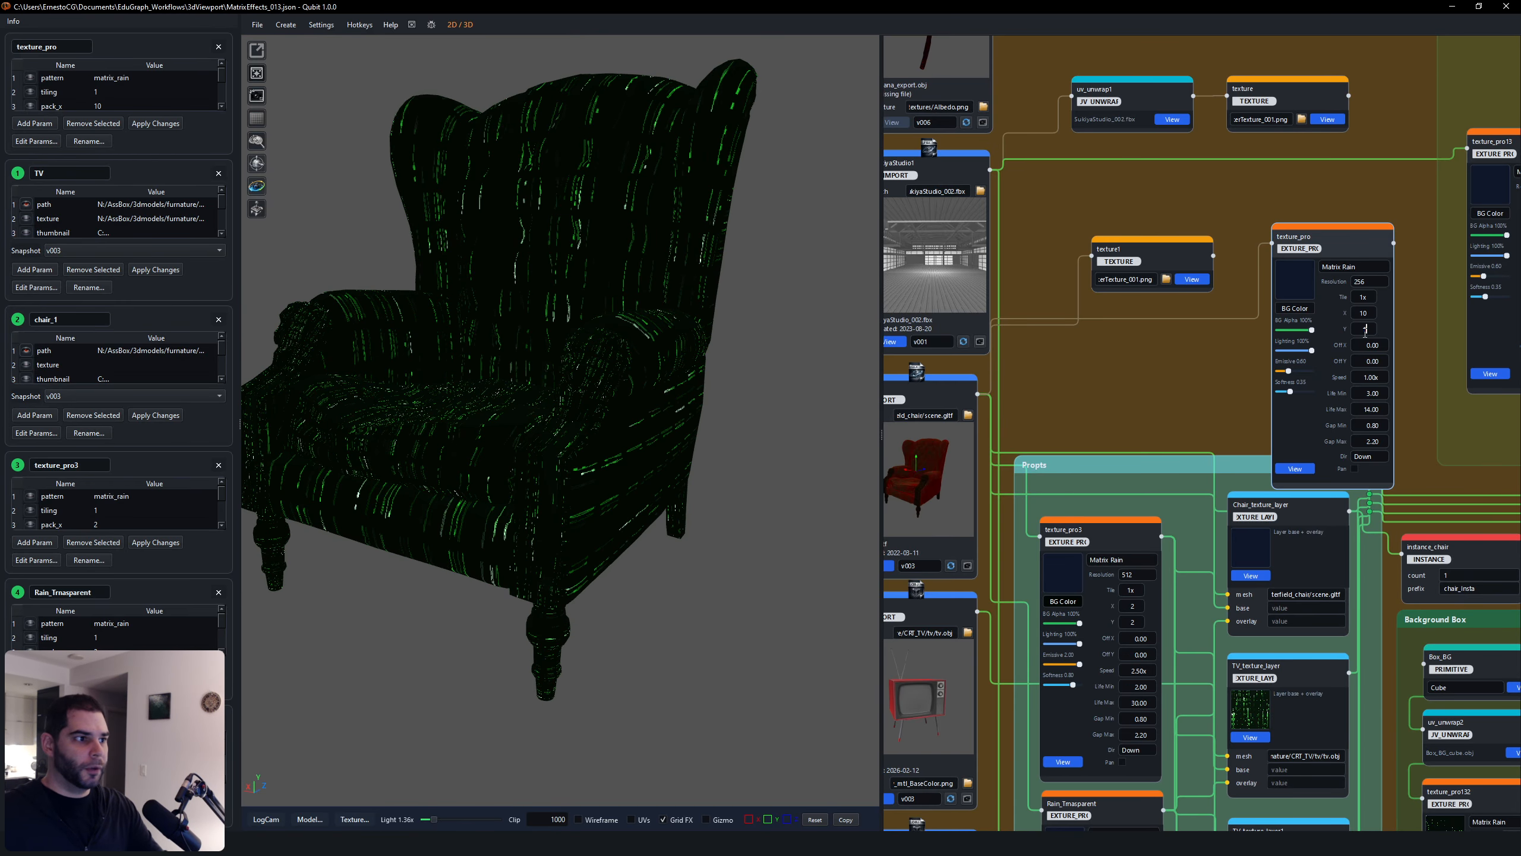
type("3")
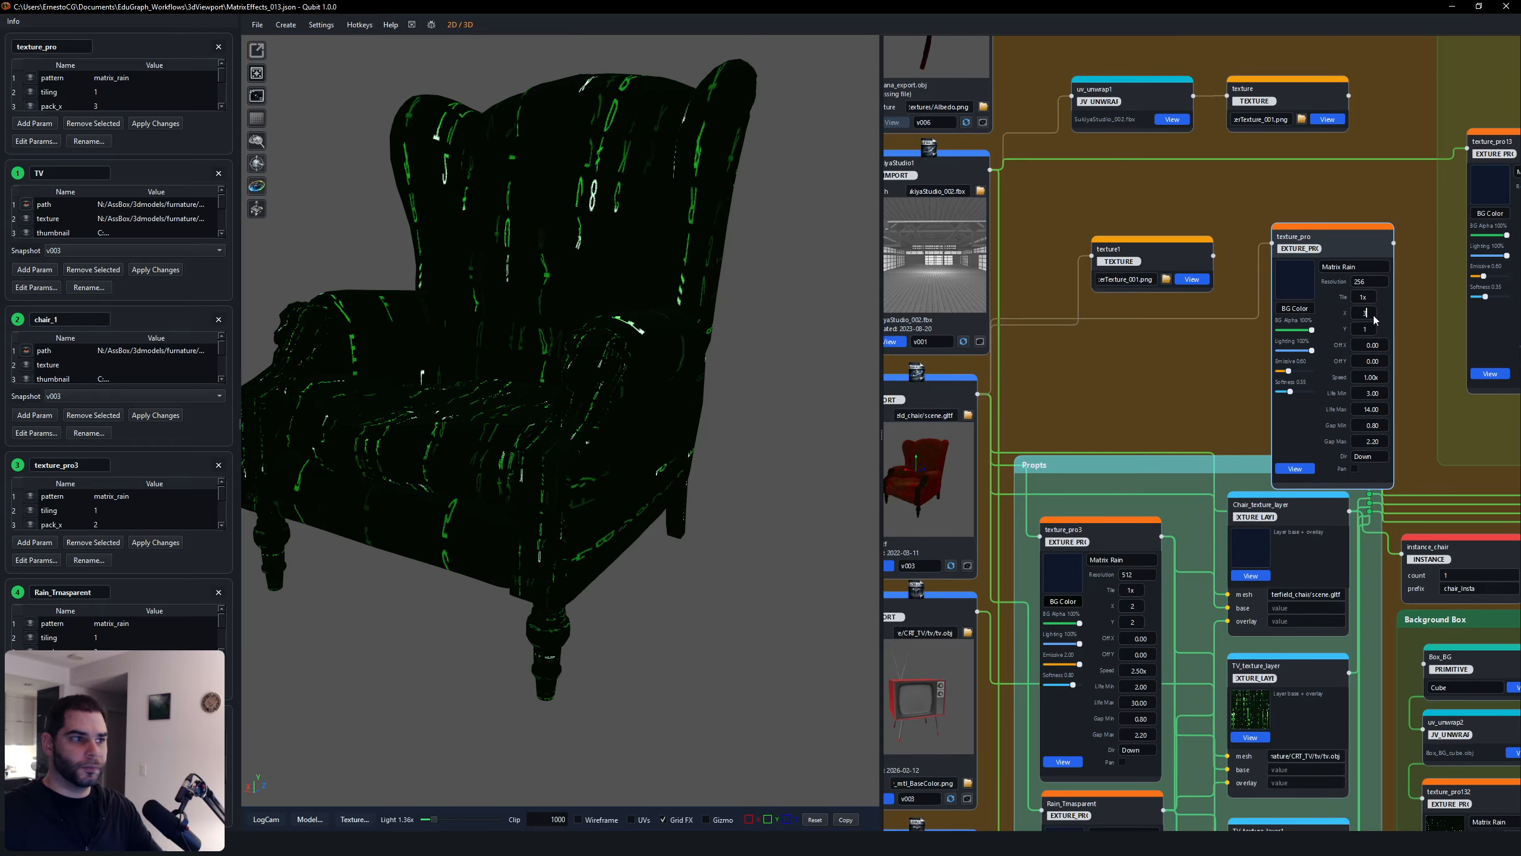
Step: Set the texture_pro Matrix Rain to X 4, Y 4 and speed 2.00x, and enable Pan
mouse_move(581, 335)
left_mouse_down()
mouse_move(567, 346)
mouse_move(582, 347)
left_mouse_up()
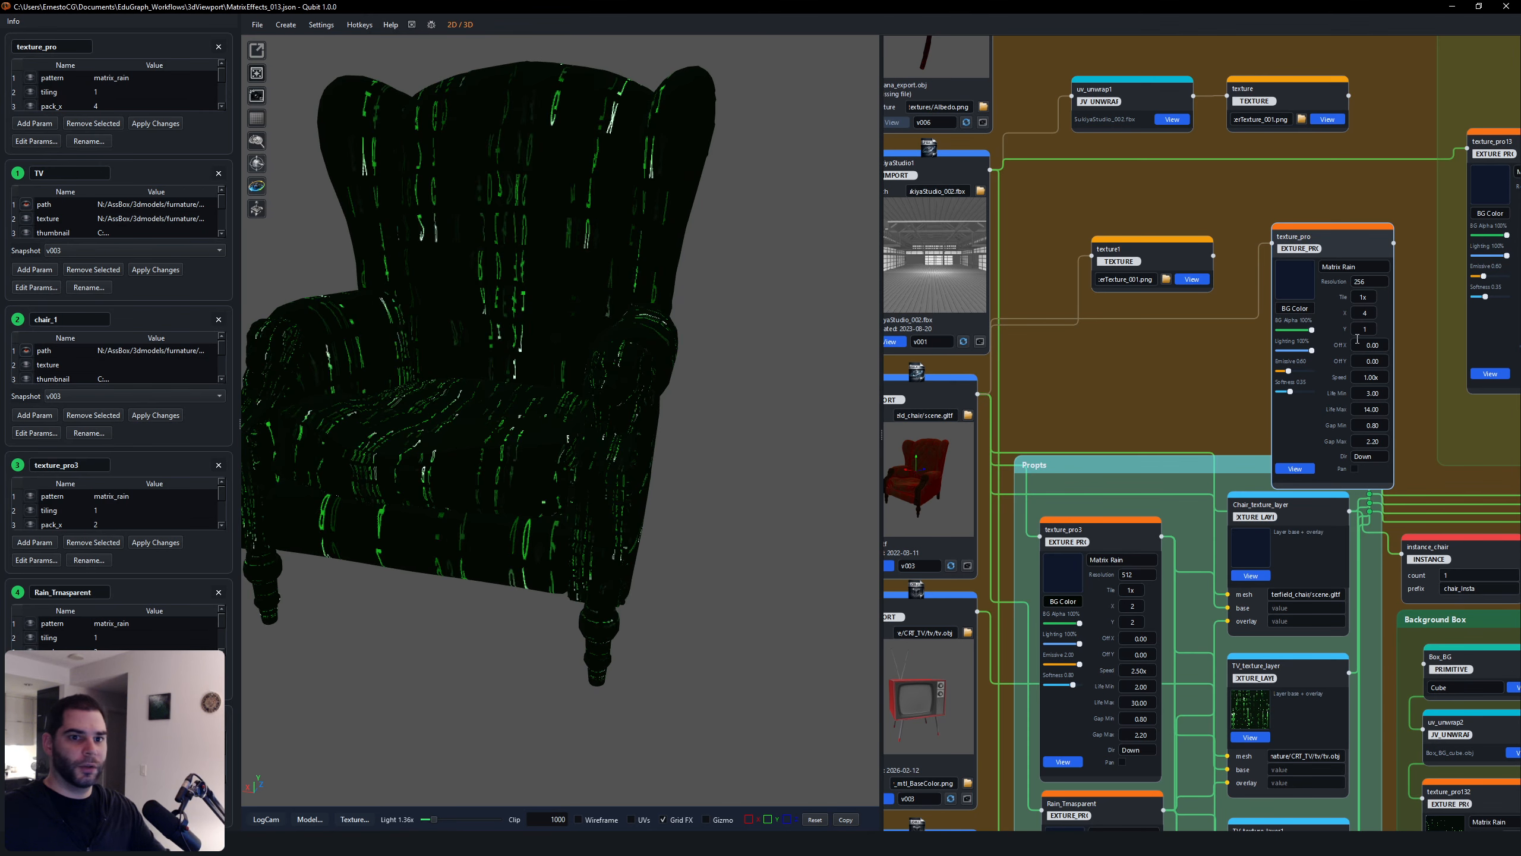
double_click(1375, 330)
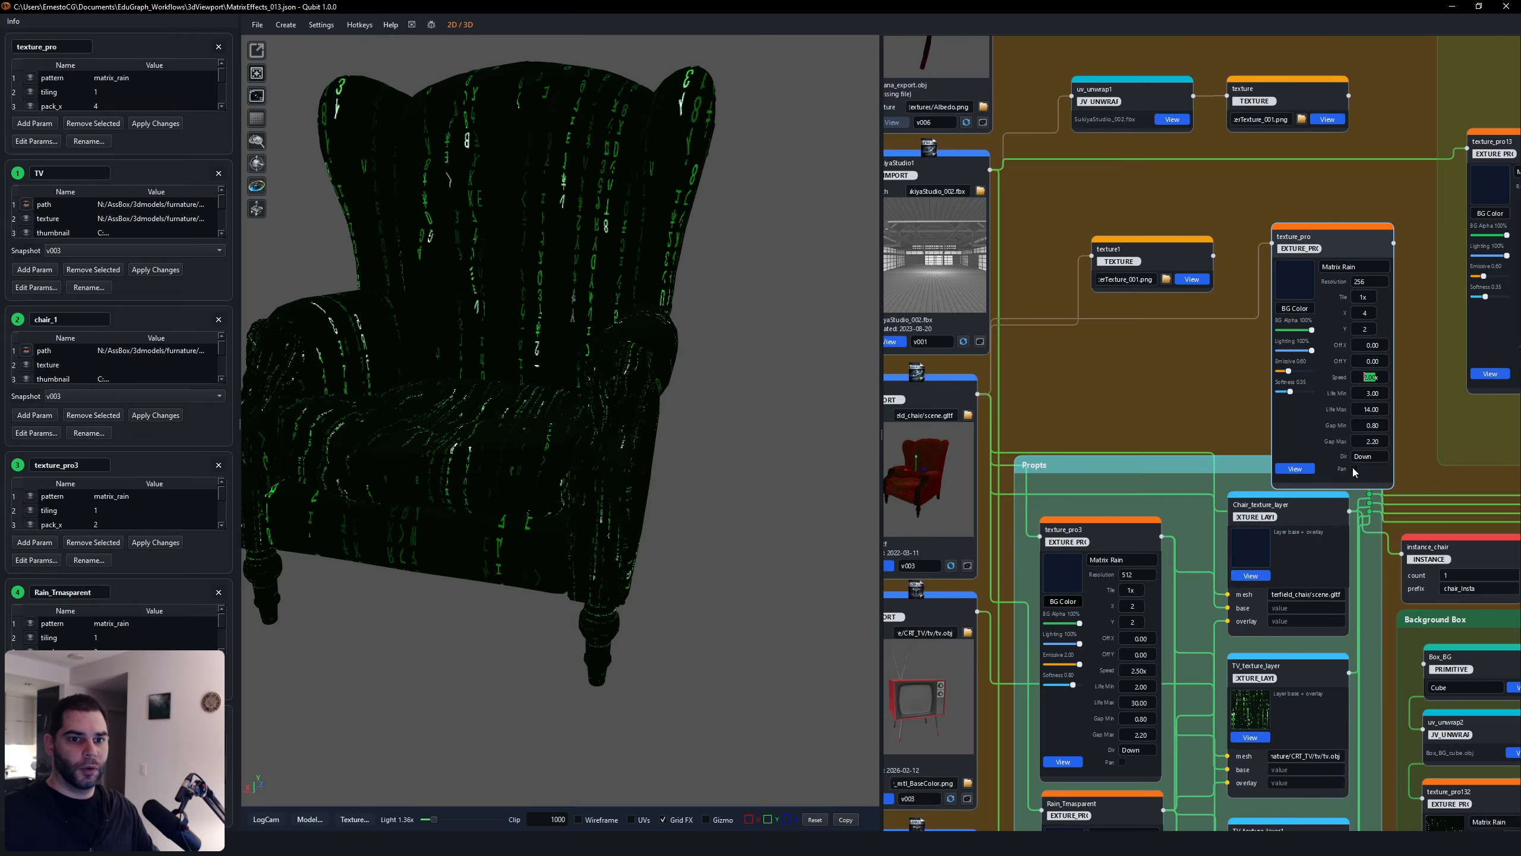
left_click_drag(590, 339, 489, 357)
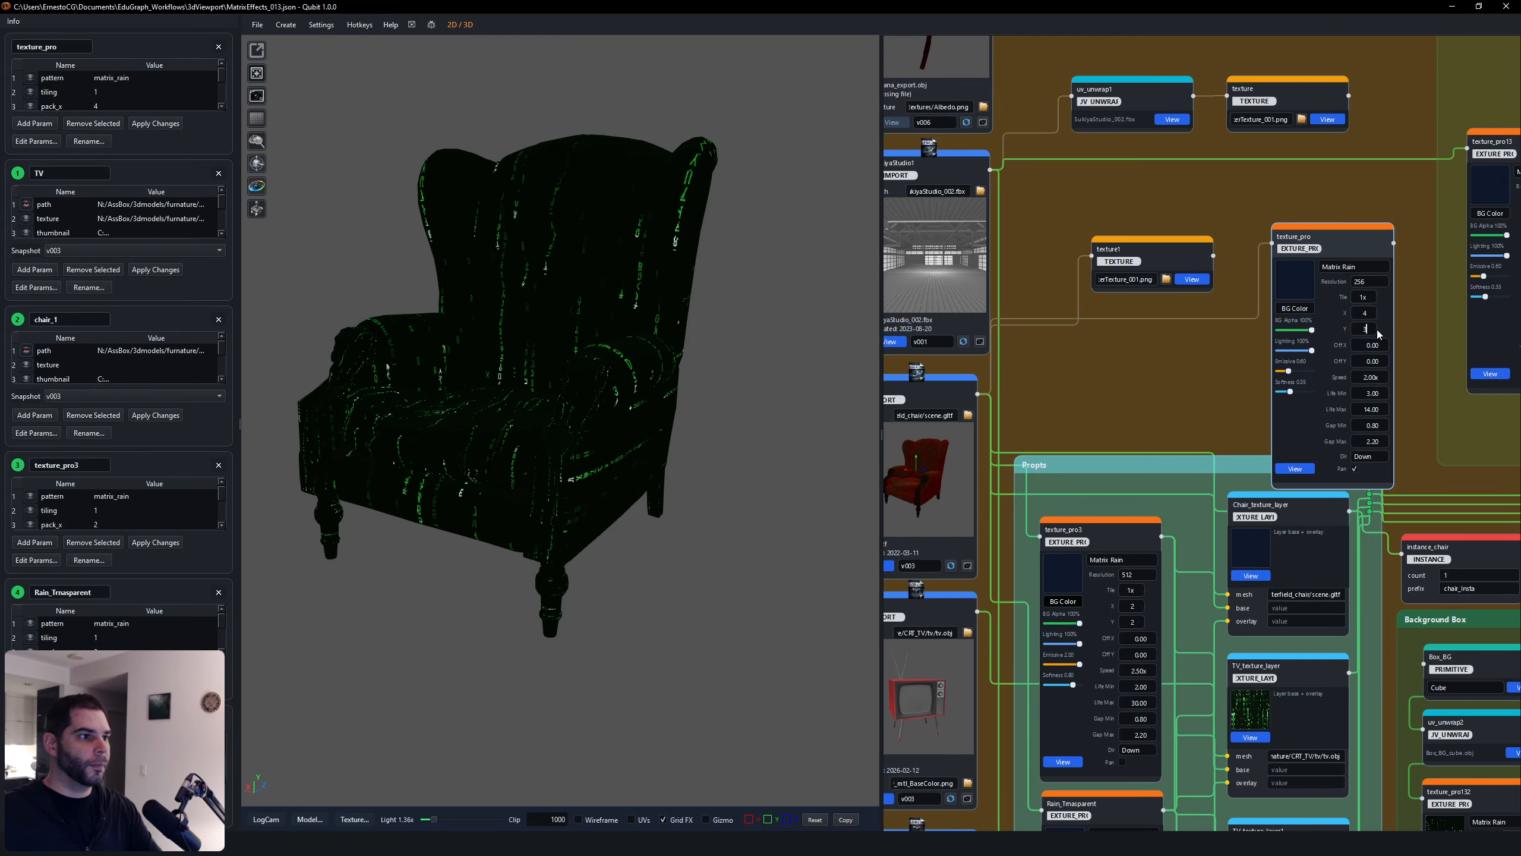
left_click(1411, 374)
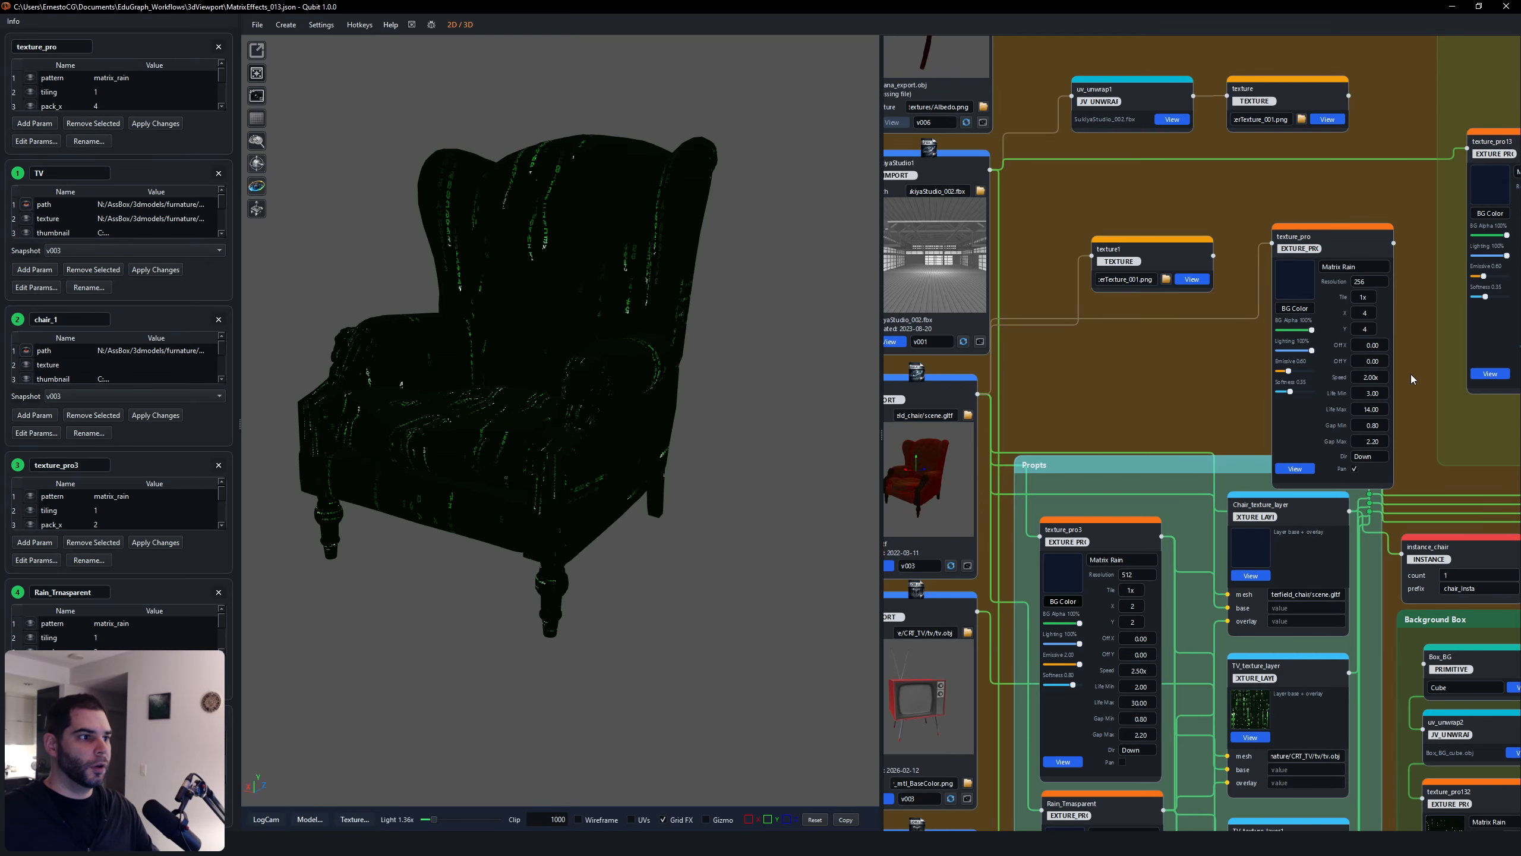
Step: Display the Matrix Rain of the texture_pro3 node in the Propts group on the chair and examine it from the front
left_click_drag(498, 361, 541, 356)
scroll(1126, 512, "up", 2)
middle_click_drag(1127, 512, 1231, 393)
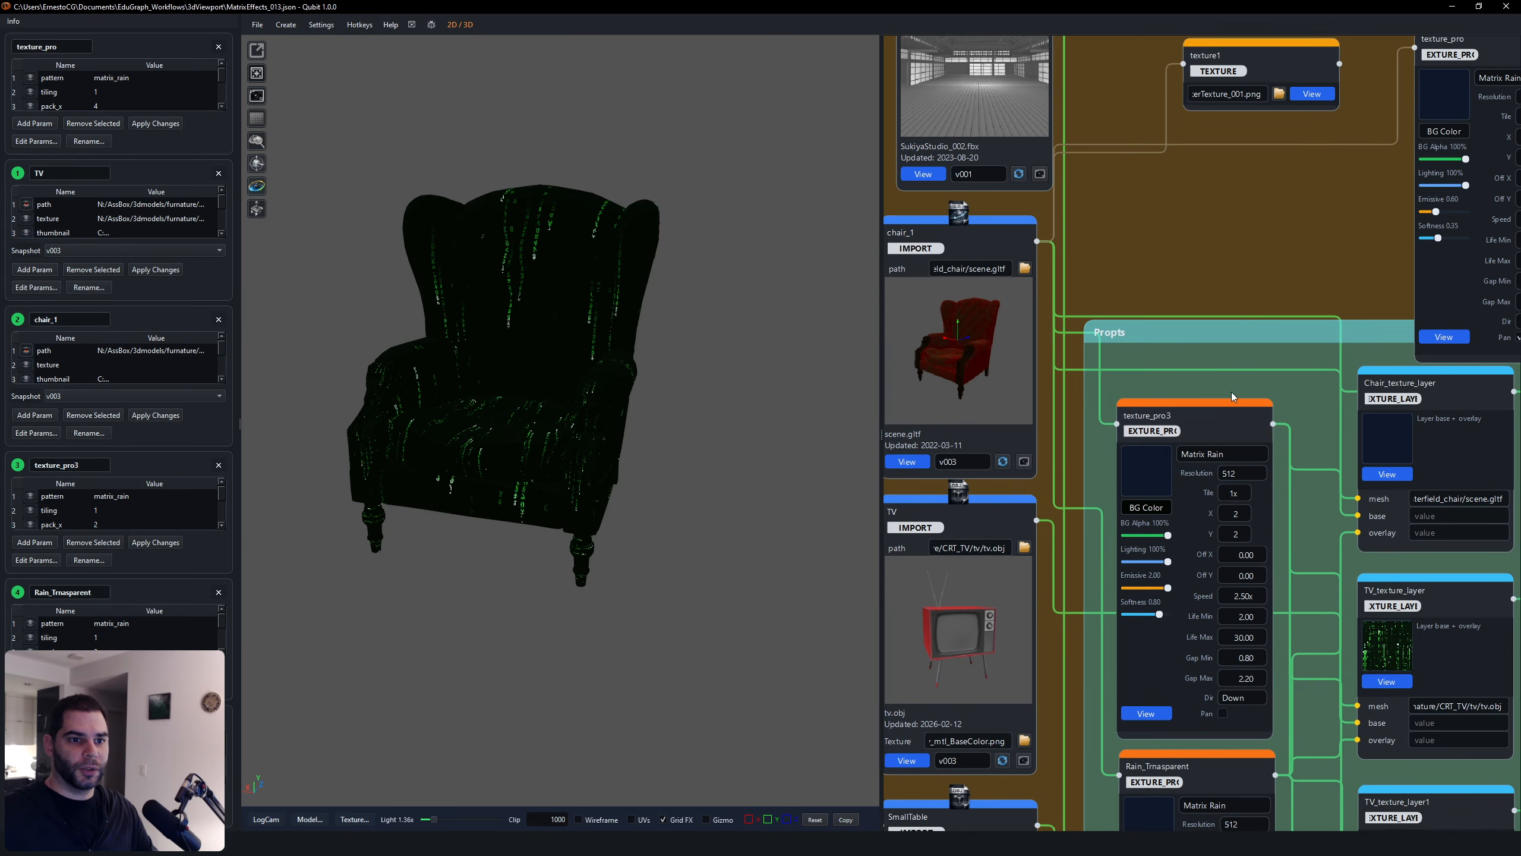
middle_click_drag(1190, 668, 1167, 585)
left_click(1126, 627)
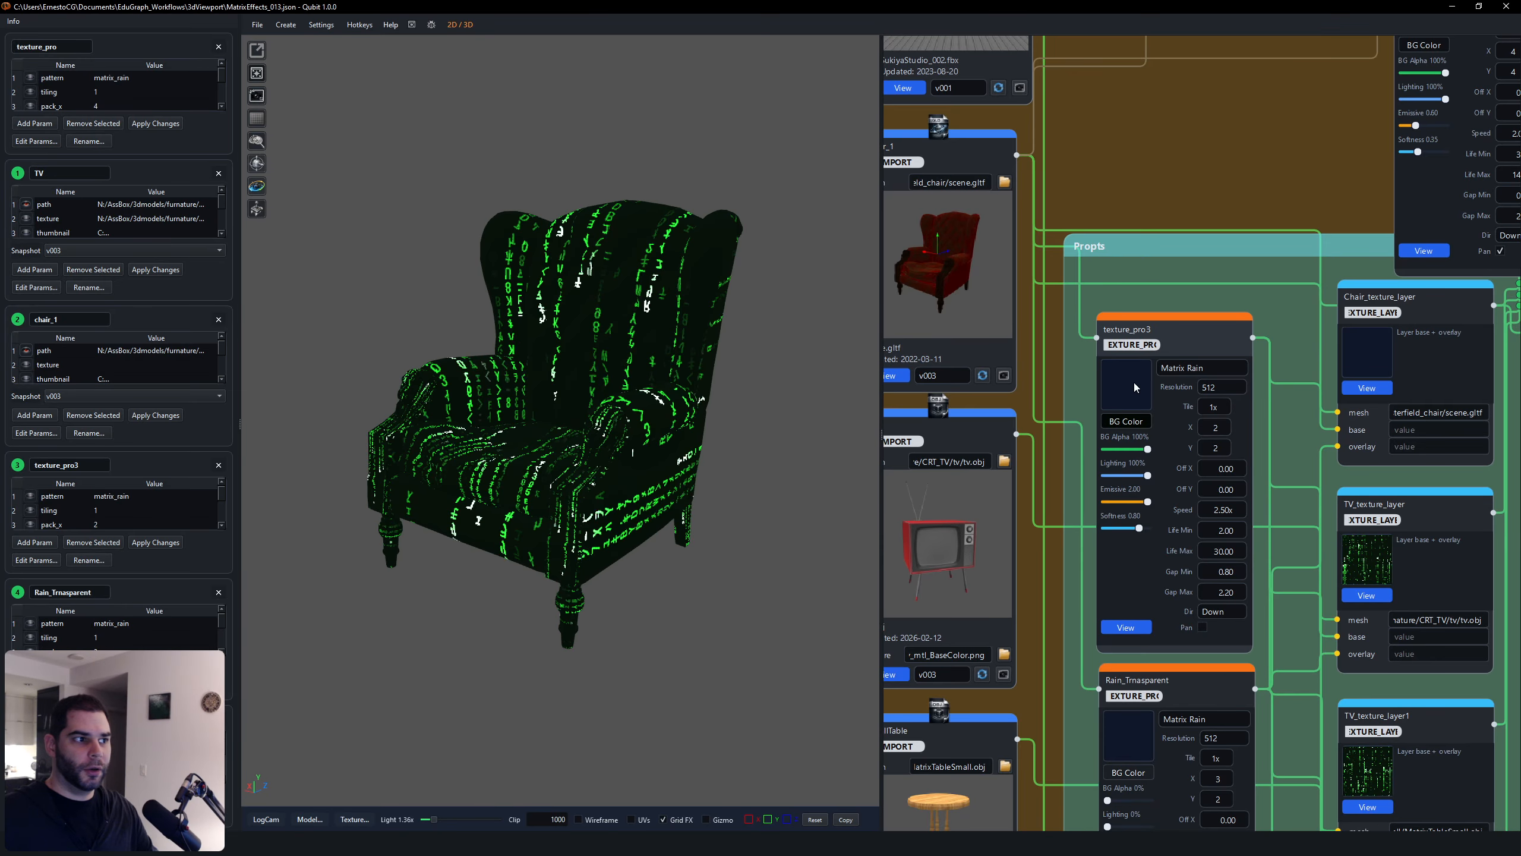
left_click(1175, 324)
right_click_drag(638, 335, 637, 347)
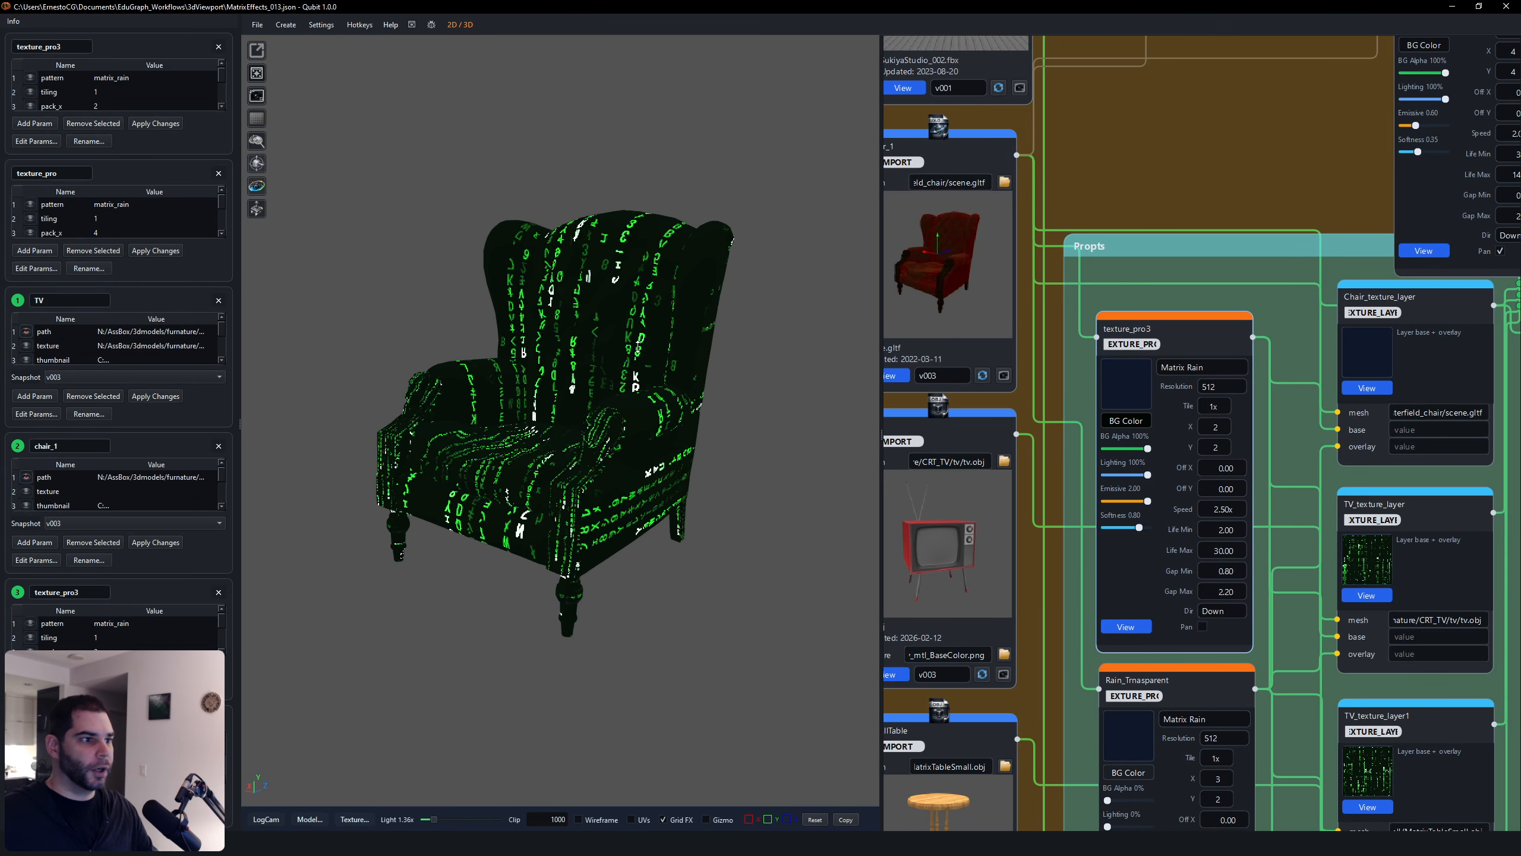
middle_click_drag(457, 412, 588, 425)
mouse_move(588, 425)
left_mouse_down()
mouse_move(750, 446)
mouse_move(645, 299)
mouse_move(476, 416)
mouse_move(569, 444)
left_mouse_up()
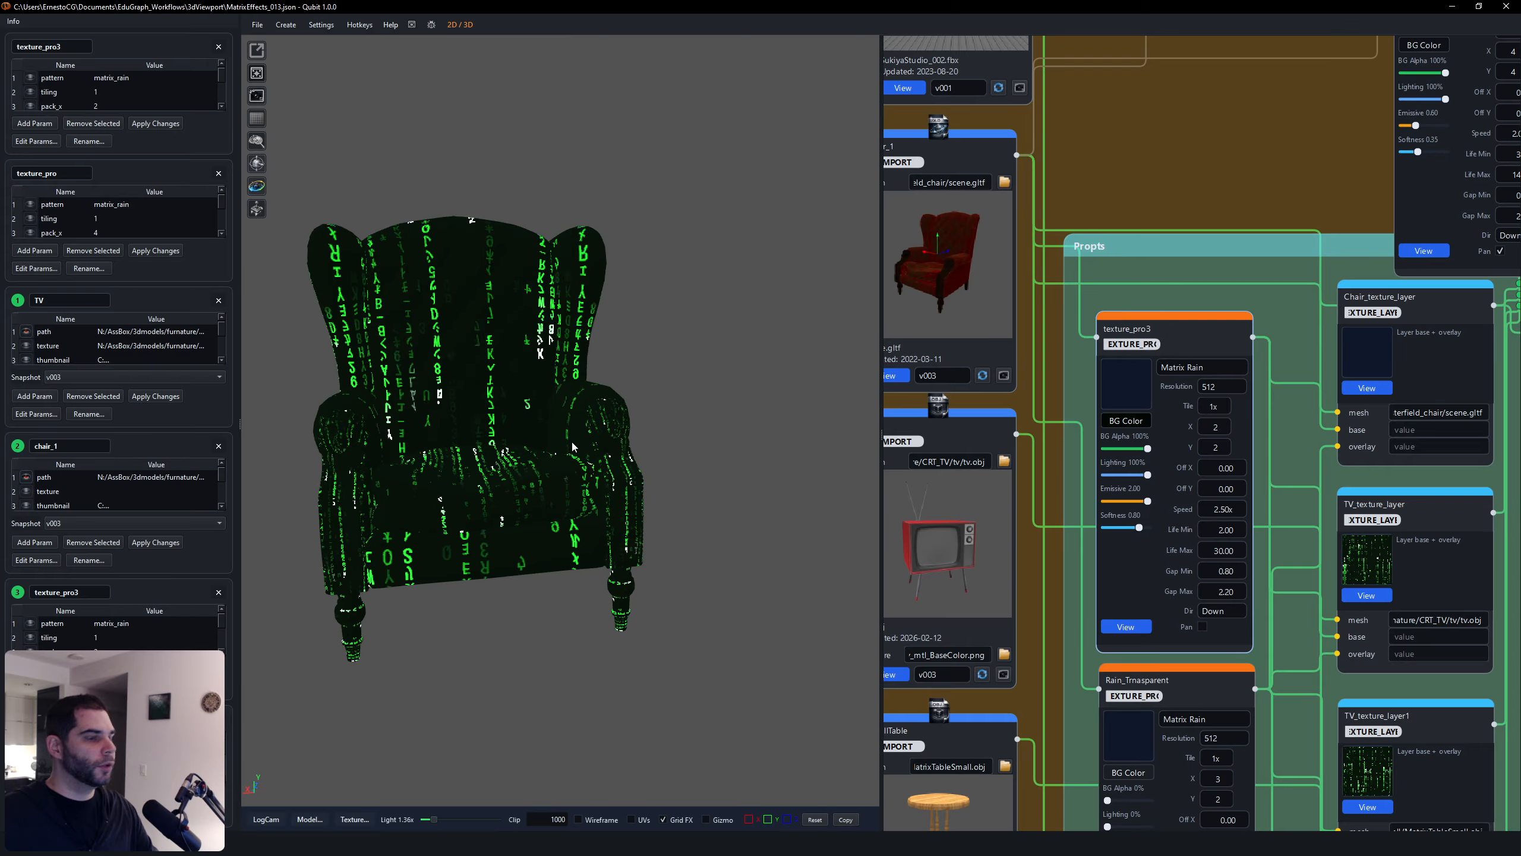
Step: Display the Rain_Trnasparent node's see-through Matrix Rain on the chair
middle_click_drag(1296, 511, 1236, 347)
scroll(1236, 346, "down", 1)
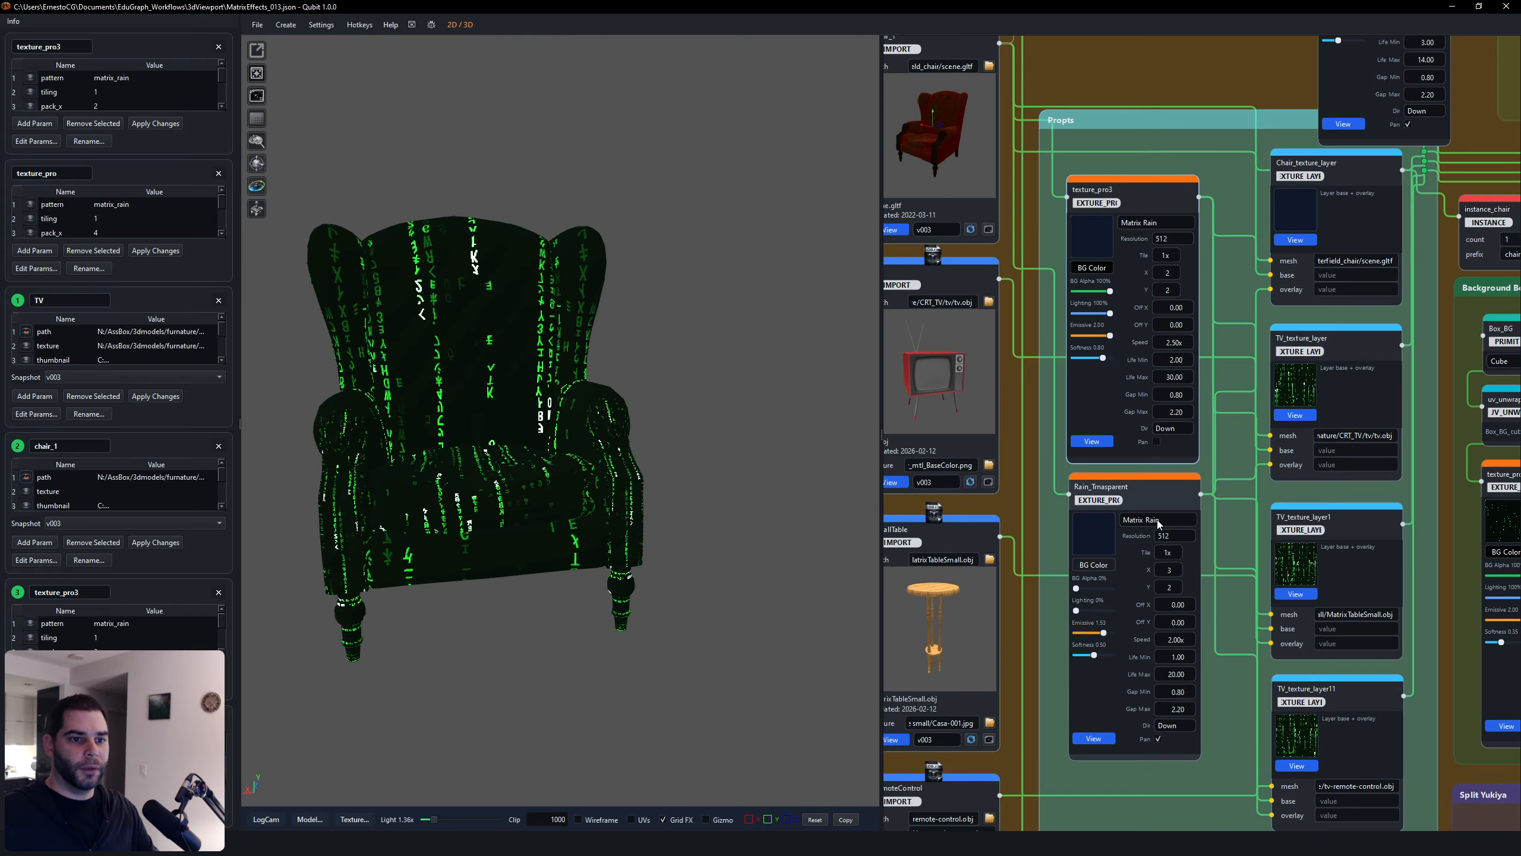
left_click(1143, 499)
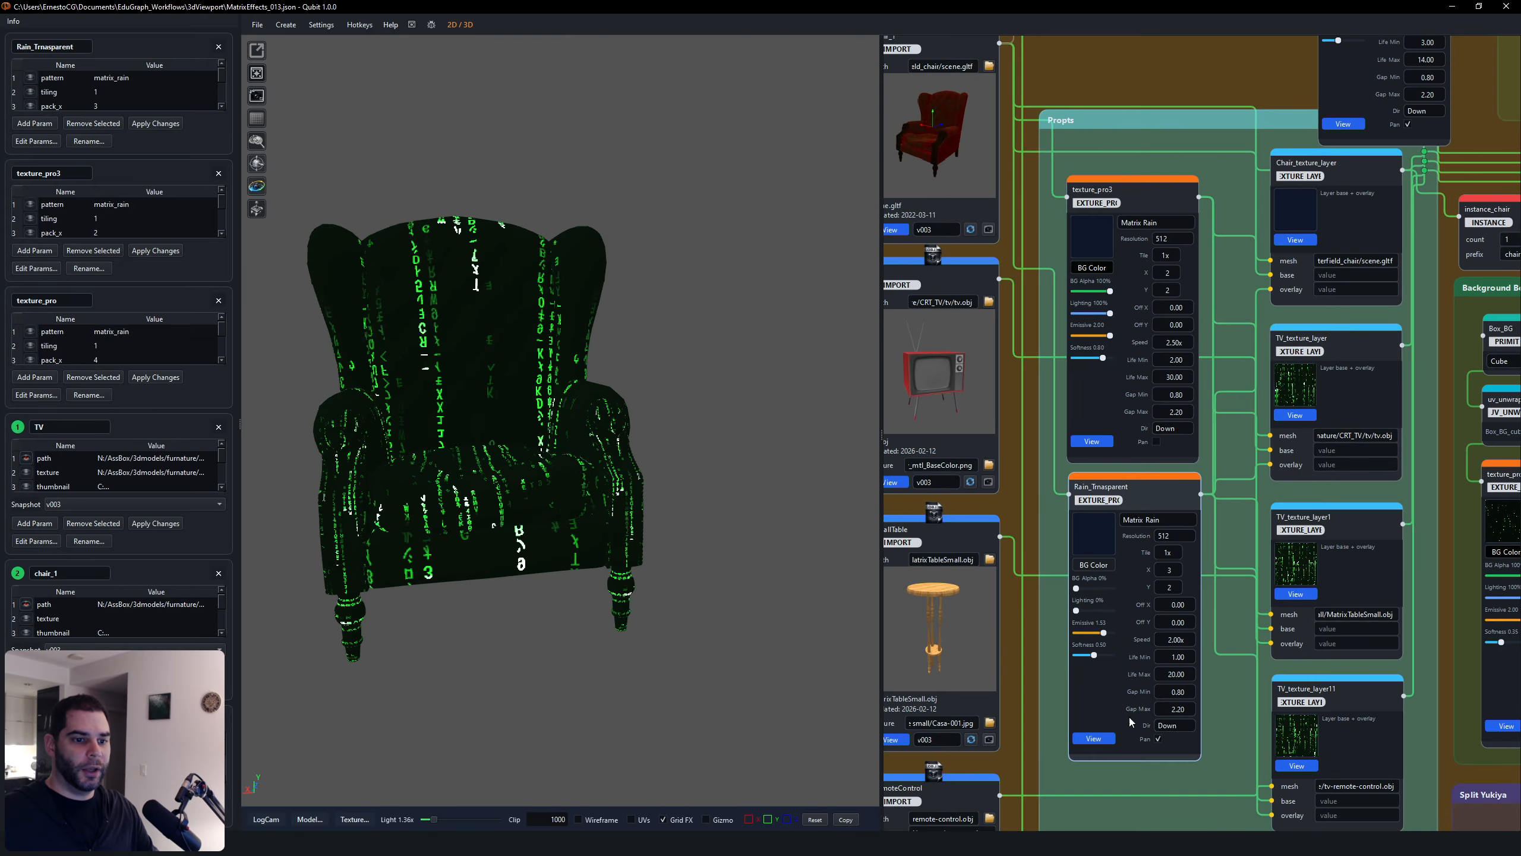
left_click(1104, 742)
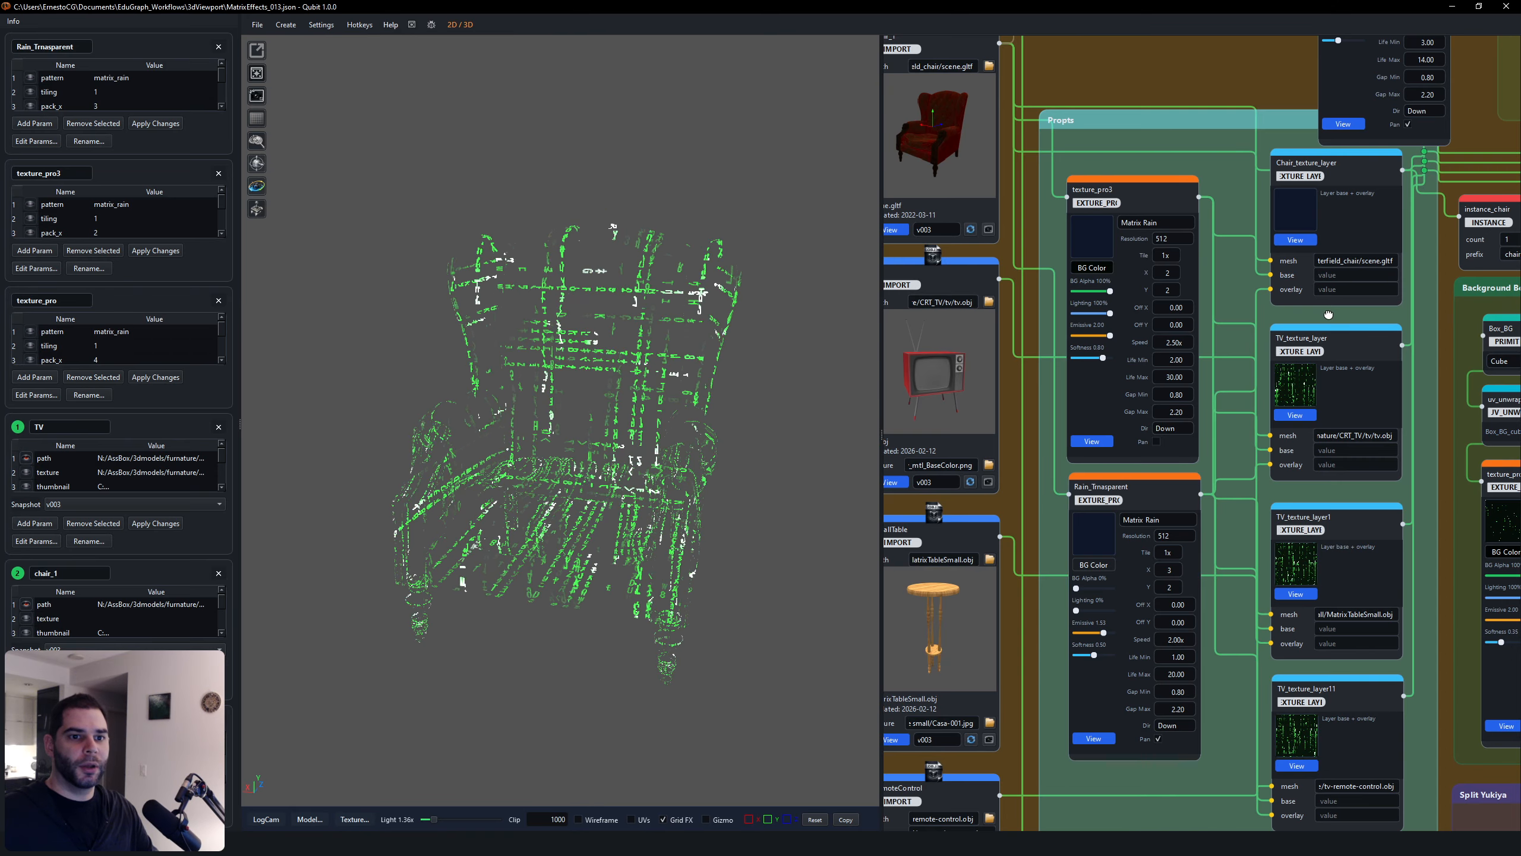
Step: Display the combined base and overlay result of TV_texture_layer, followed by that of Chair_texture_layer
left_click(1311, 463)
left_click(1295, 414)
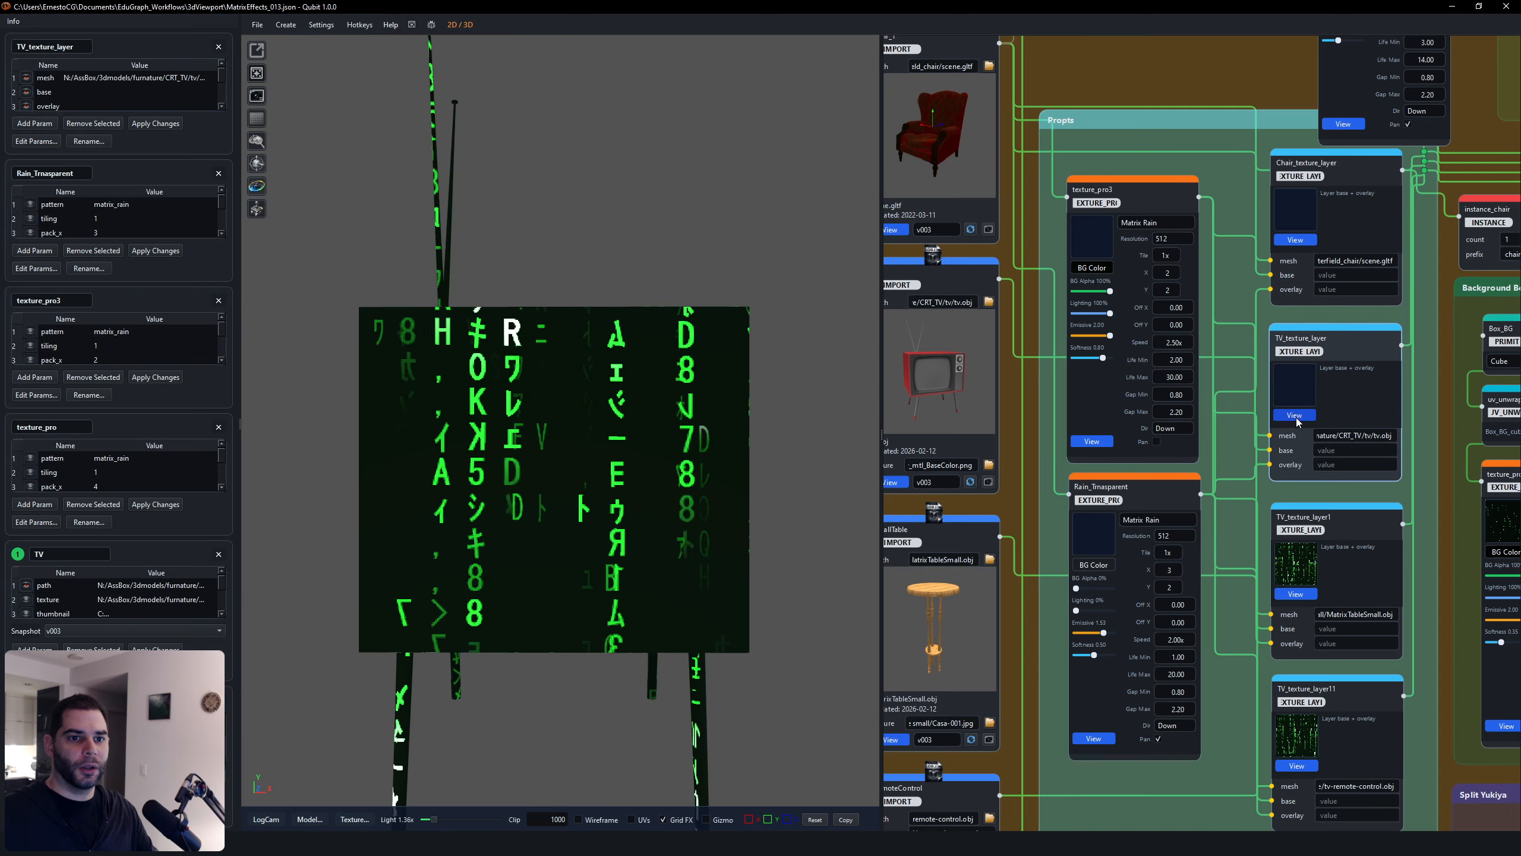
left_click(1295, 239)
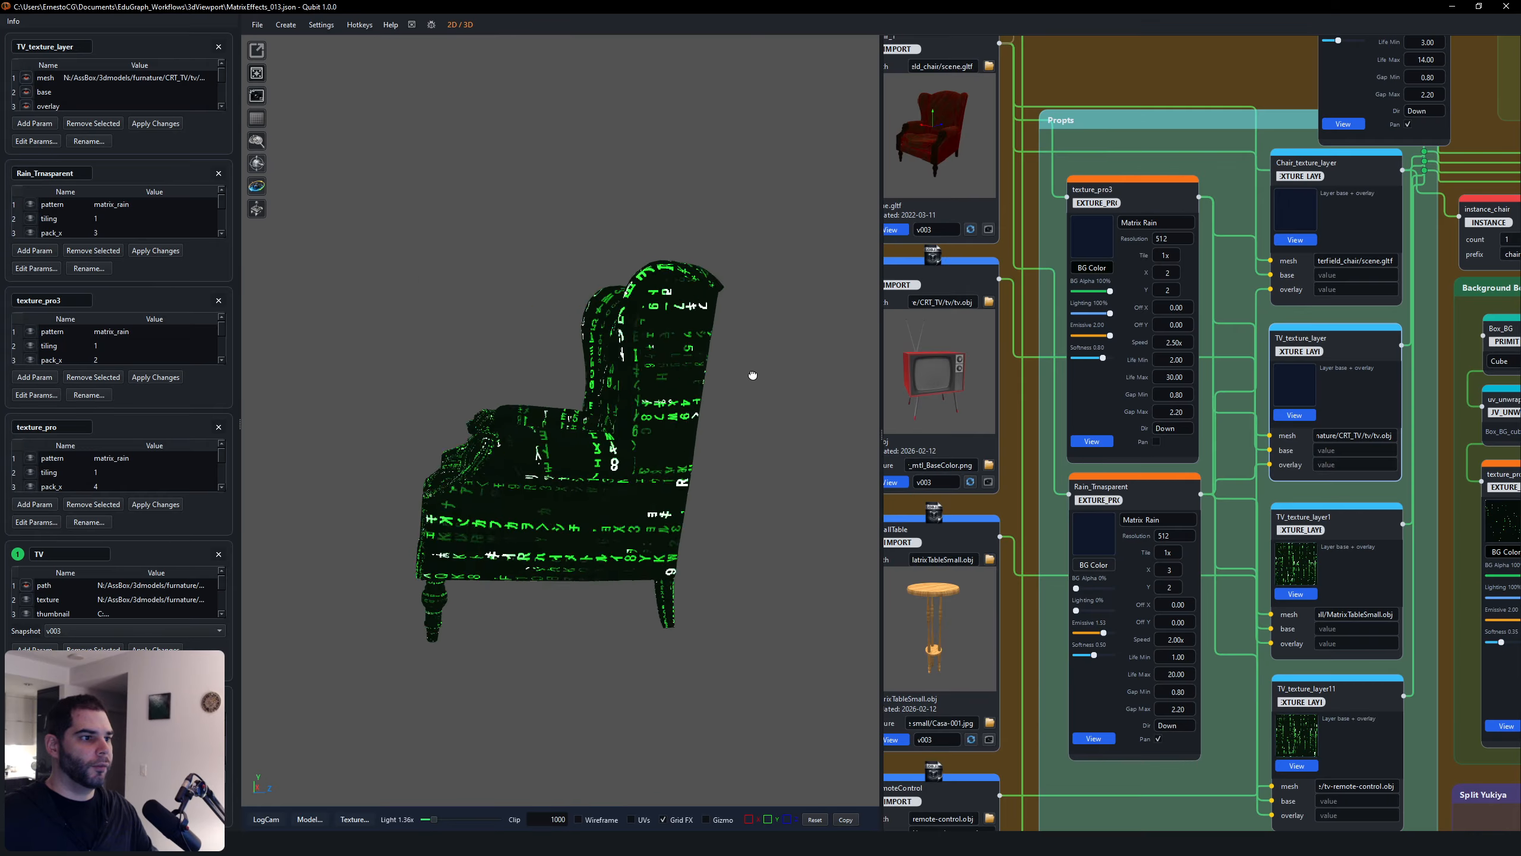
mouse_move(1354, 173)
left_mouse_down()
mouse_move(1335, 174)
mouse_move(1356, 180)
left_mouse_up()
Step: Raise the background alpha of Rain_Trnasparent to test it on the layered chair, and return it to 0%
left_click(1150, 502)
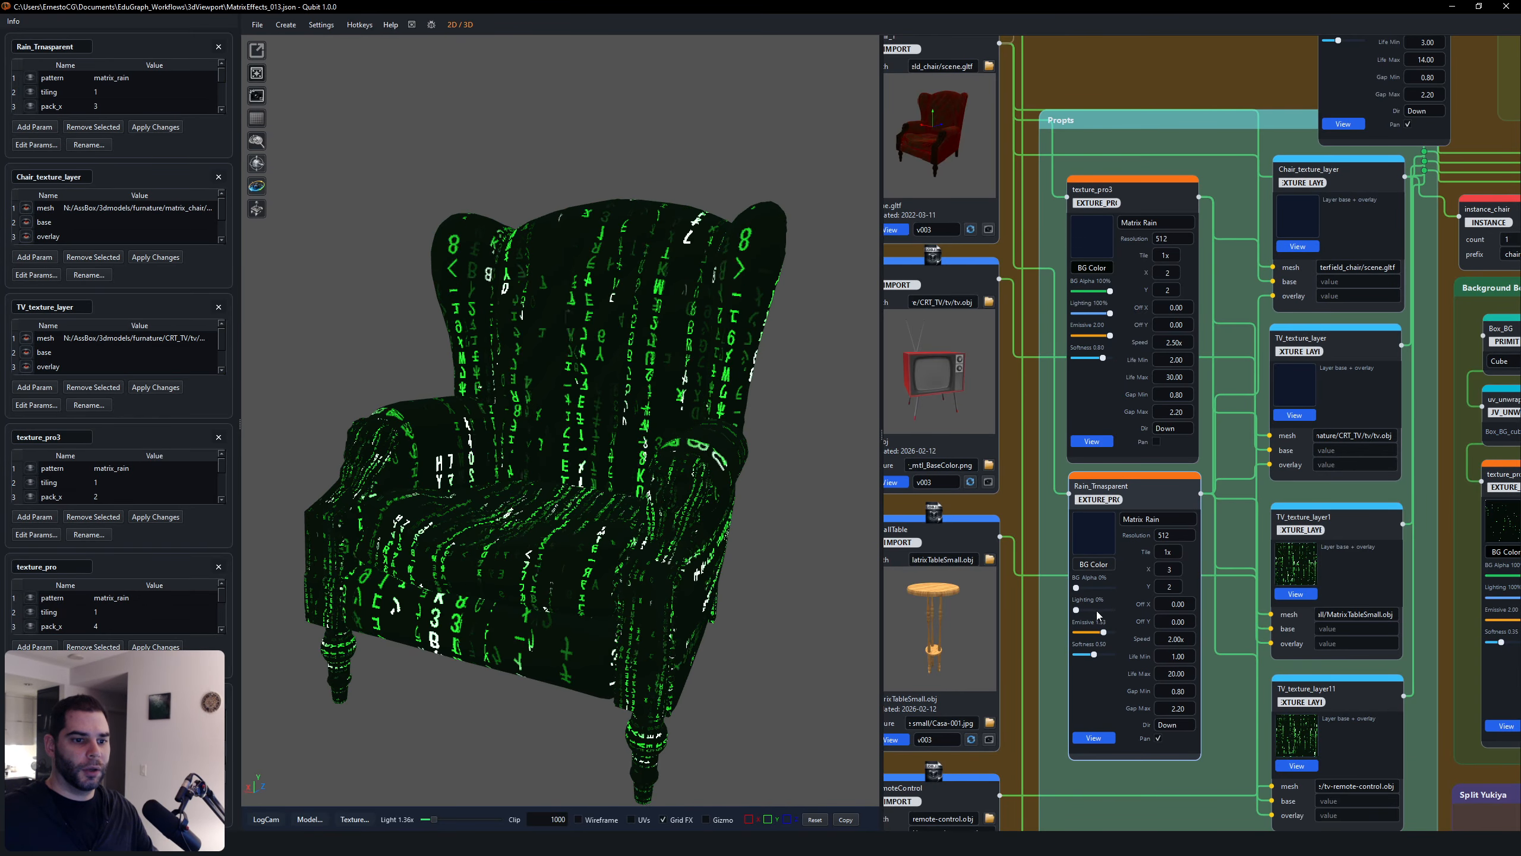
left_click_drag(1076, 587, 1018, 584)
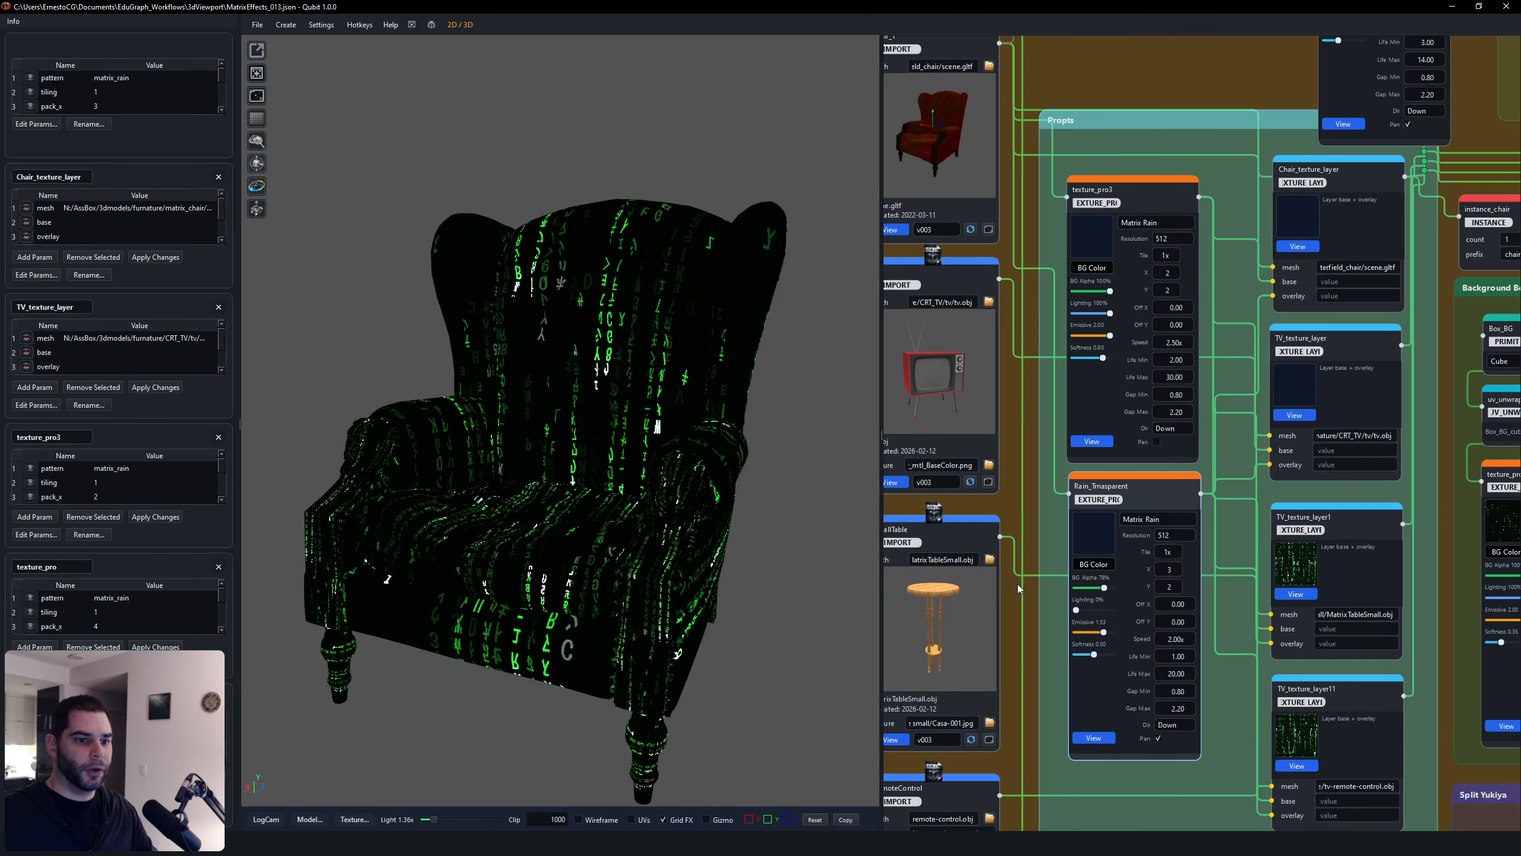
Step: Try #00557F as the Rain_Trnasparent background color, and replace it with a green shade
left_click(1093, 564)
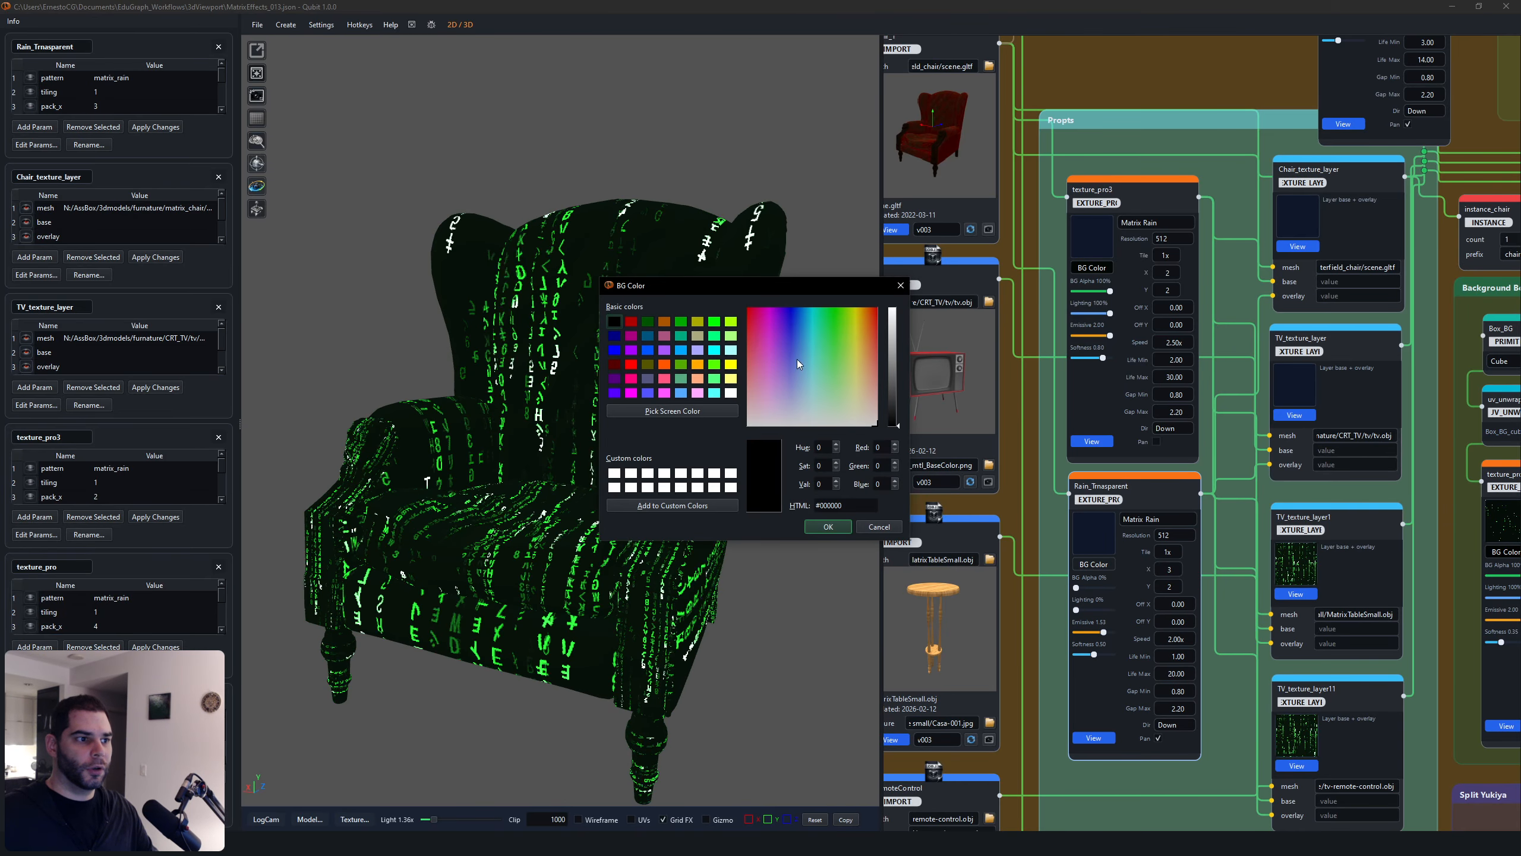
left_click(828, 528)
left_click(1093, 564)
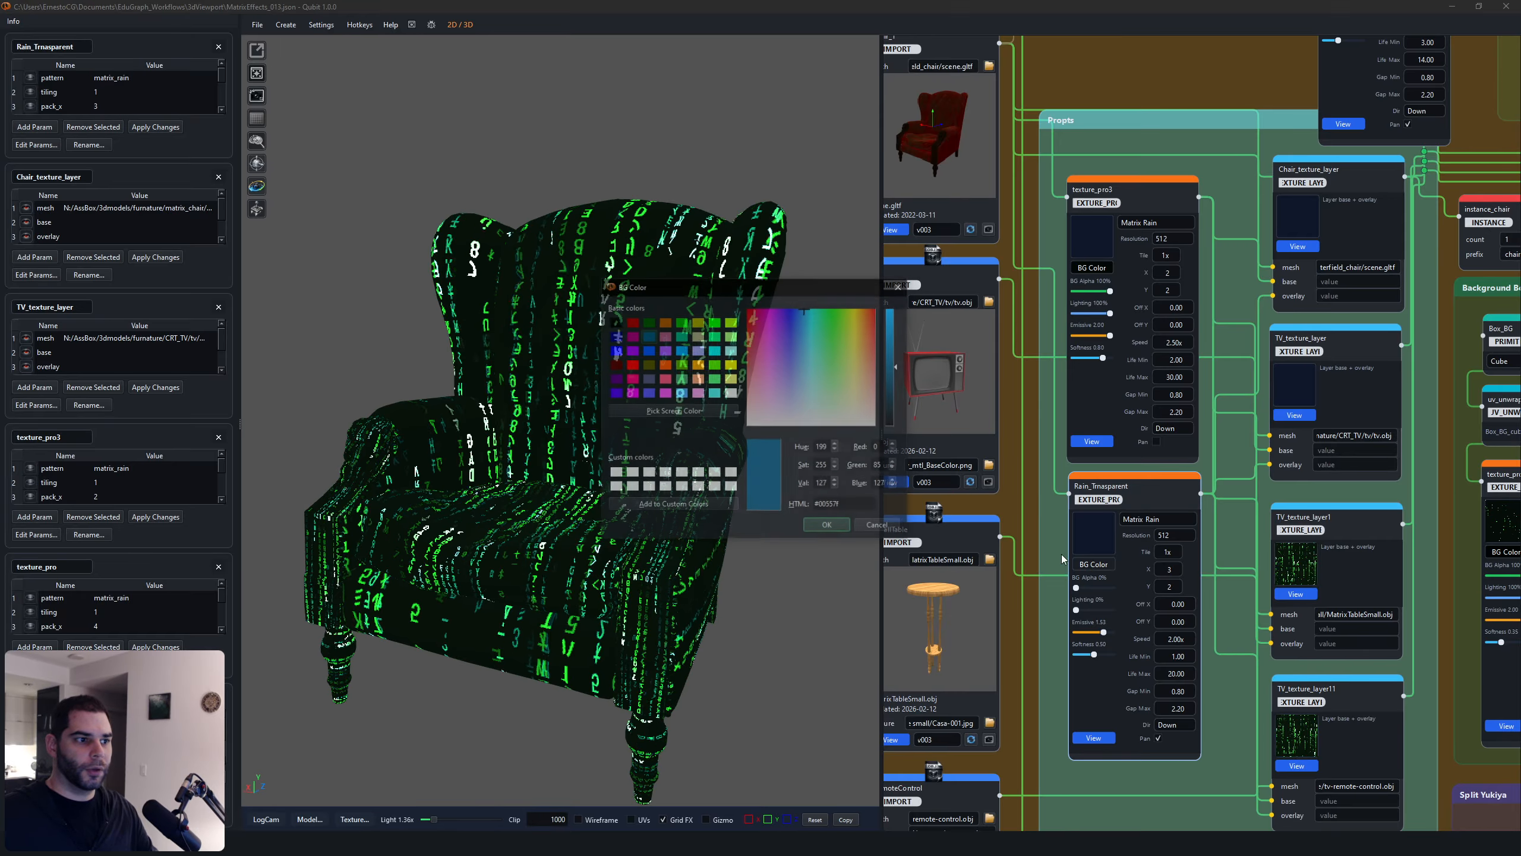
left_click(825, 324)
left_click(828, 526)
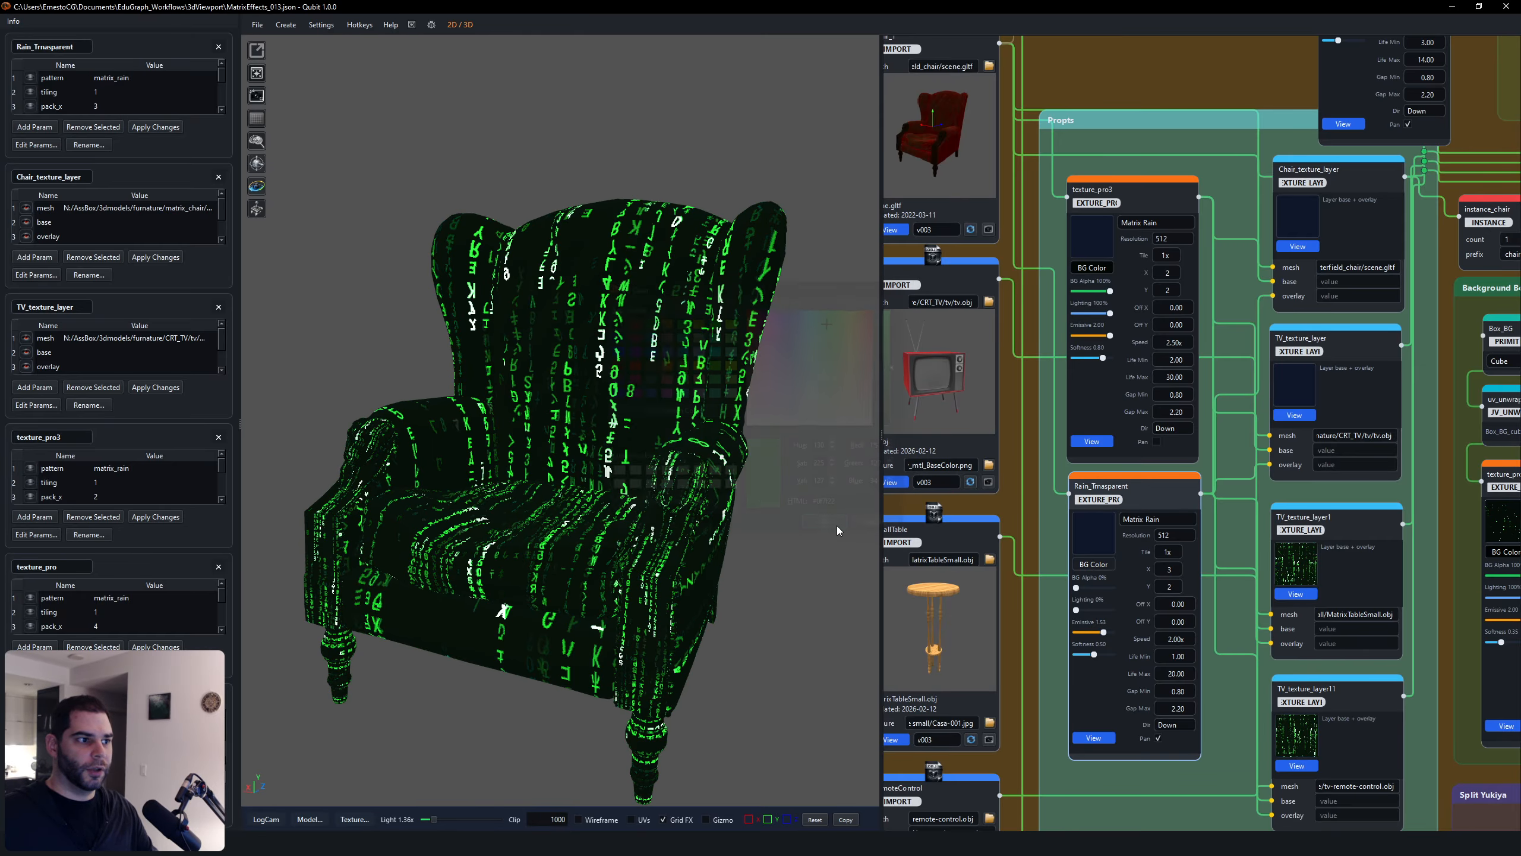
Step: Apply #030704 as the background color of texture_pro3
left_click(1091, 268)
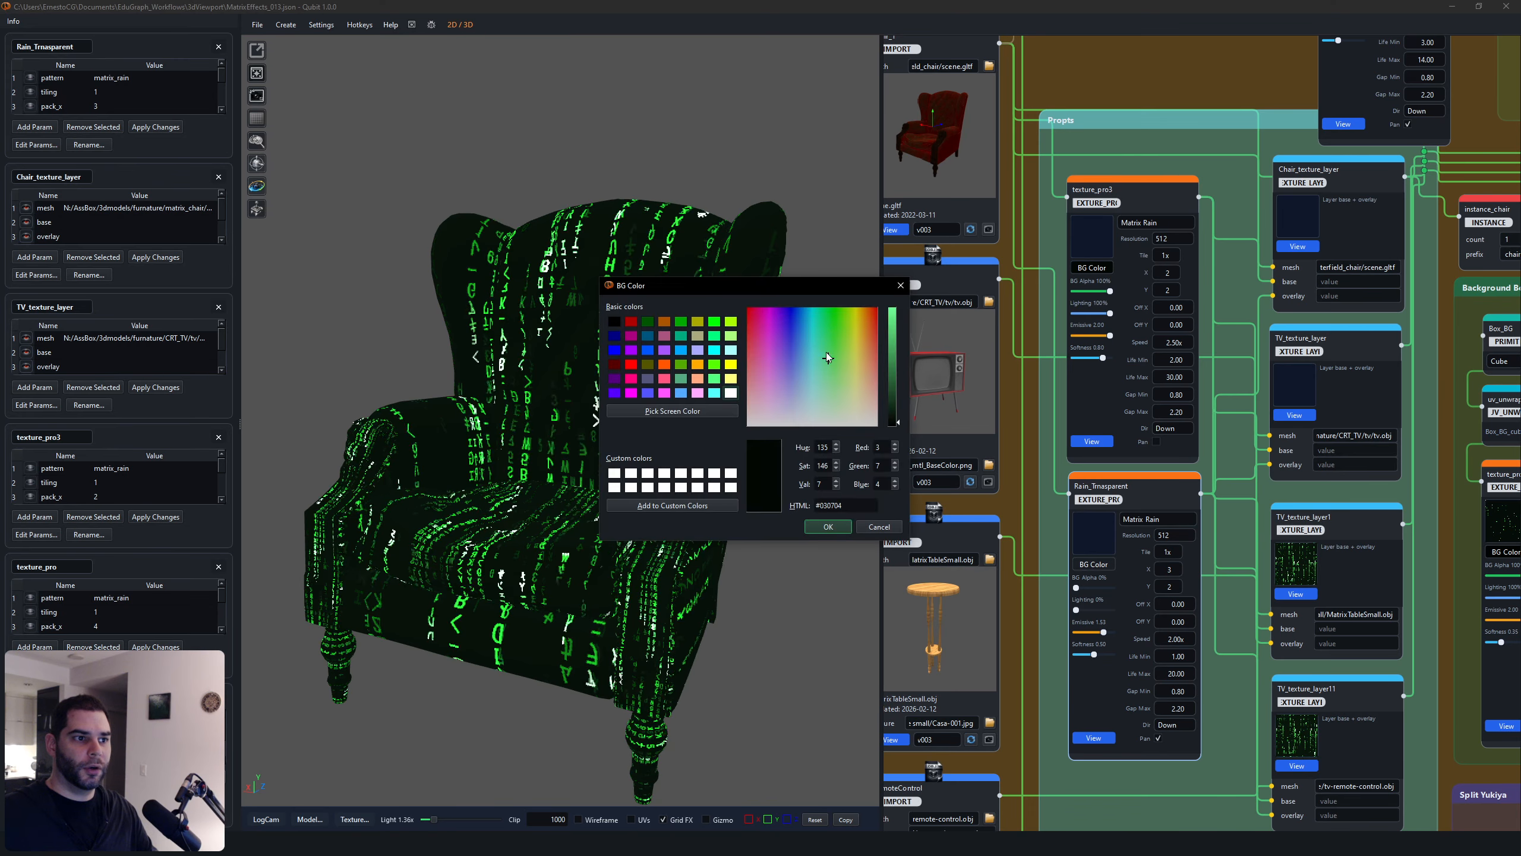
left_click(837, 527)
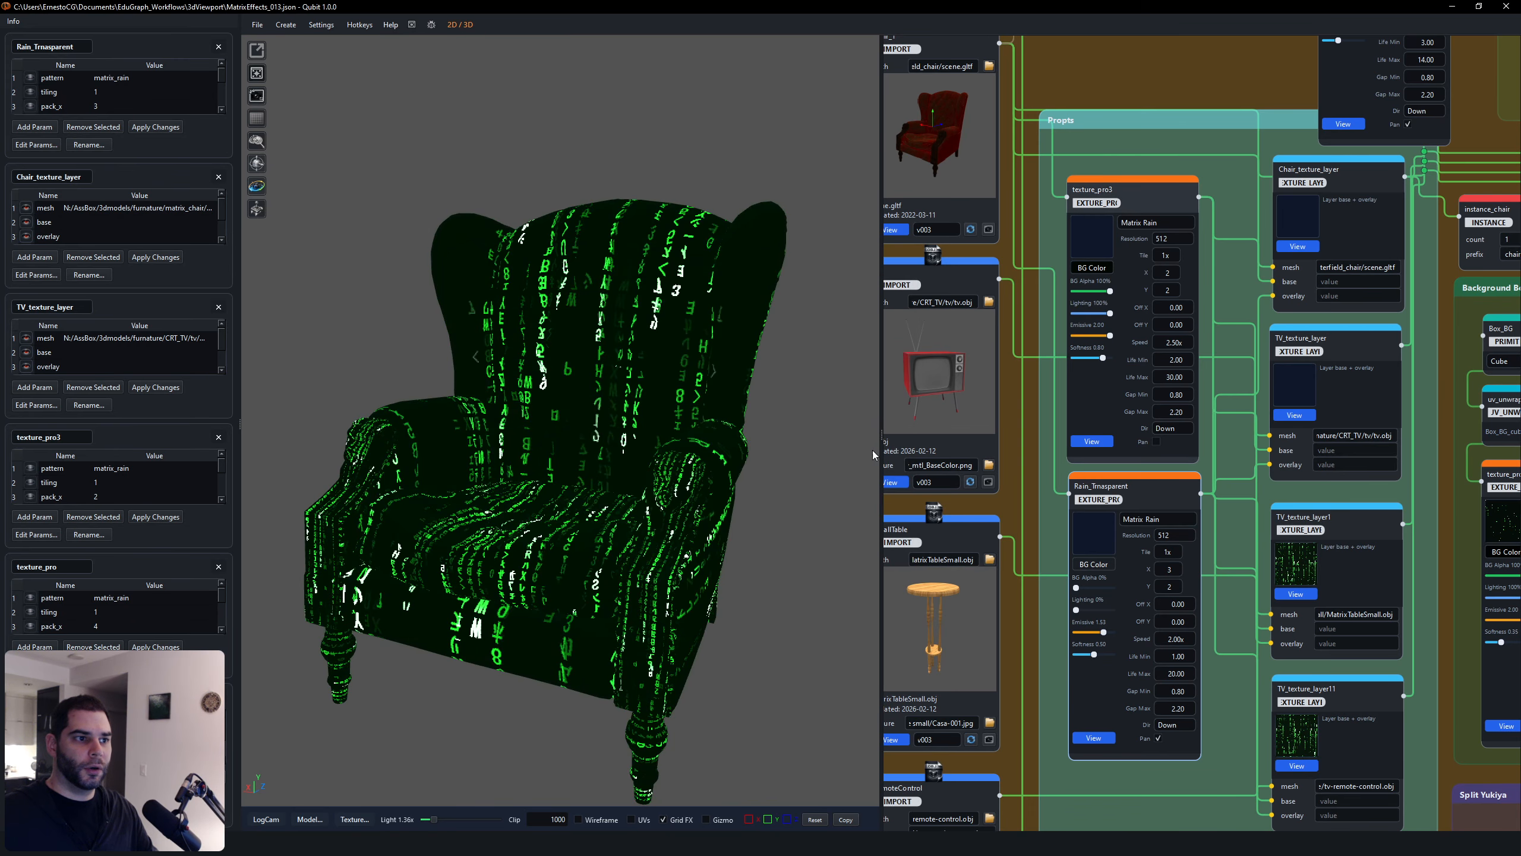
Step: Try pure red #ff0000, light cyan #52ffeb and white as the background color of texture_pro3
left_click(1090, 268)
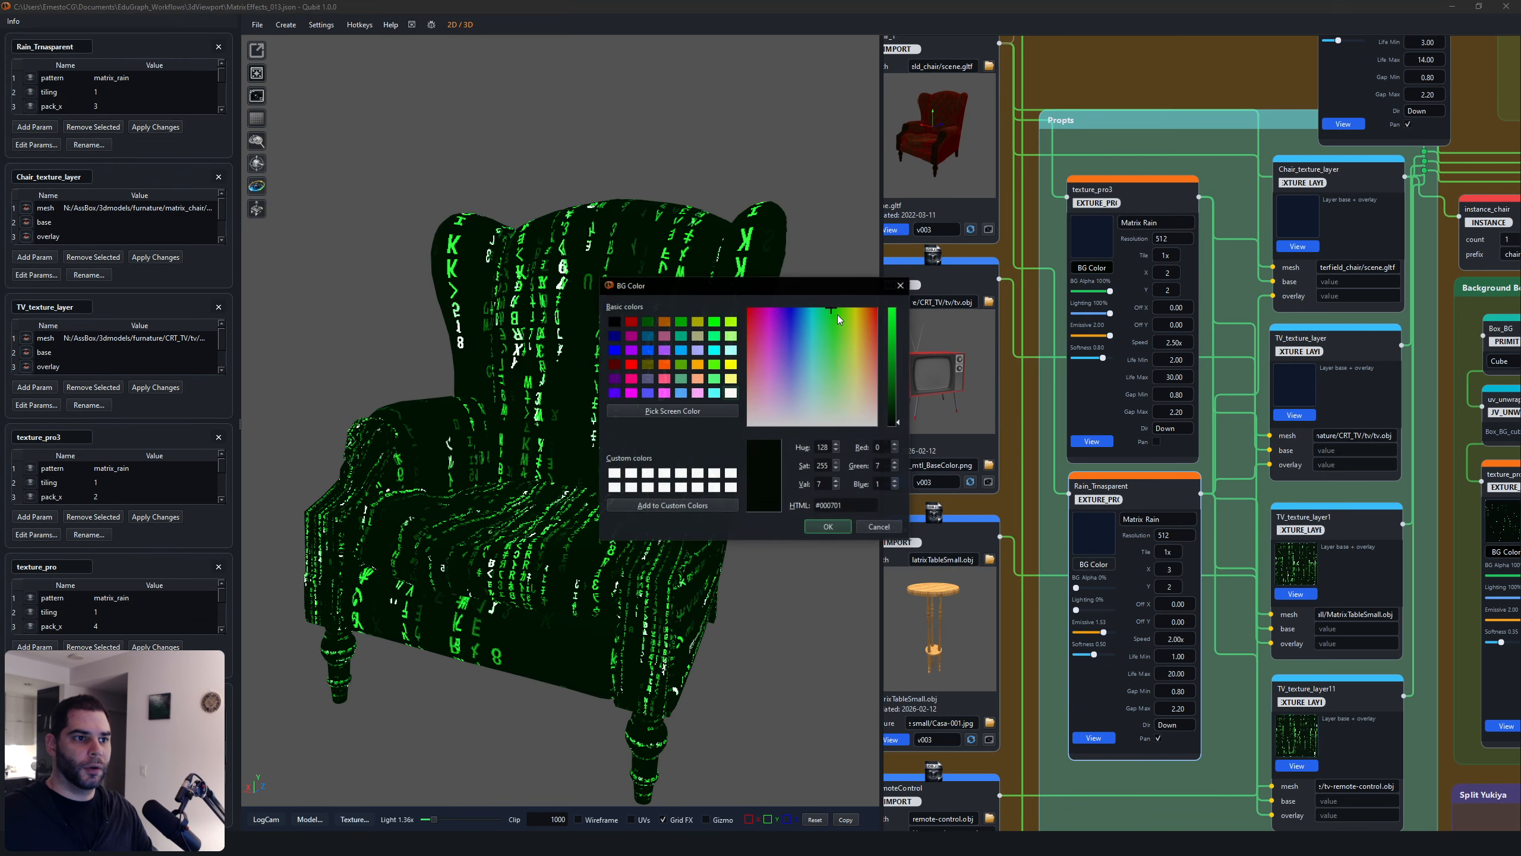
left_click_drag(895, 361, 894, 310)
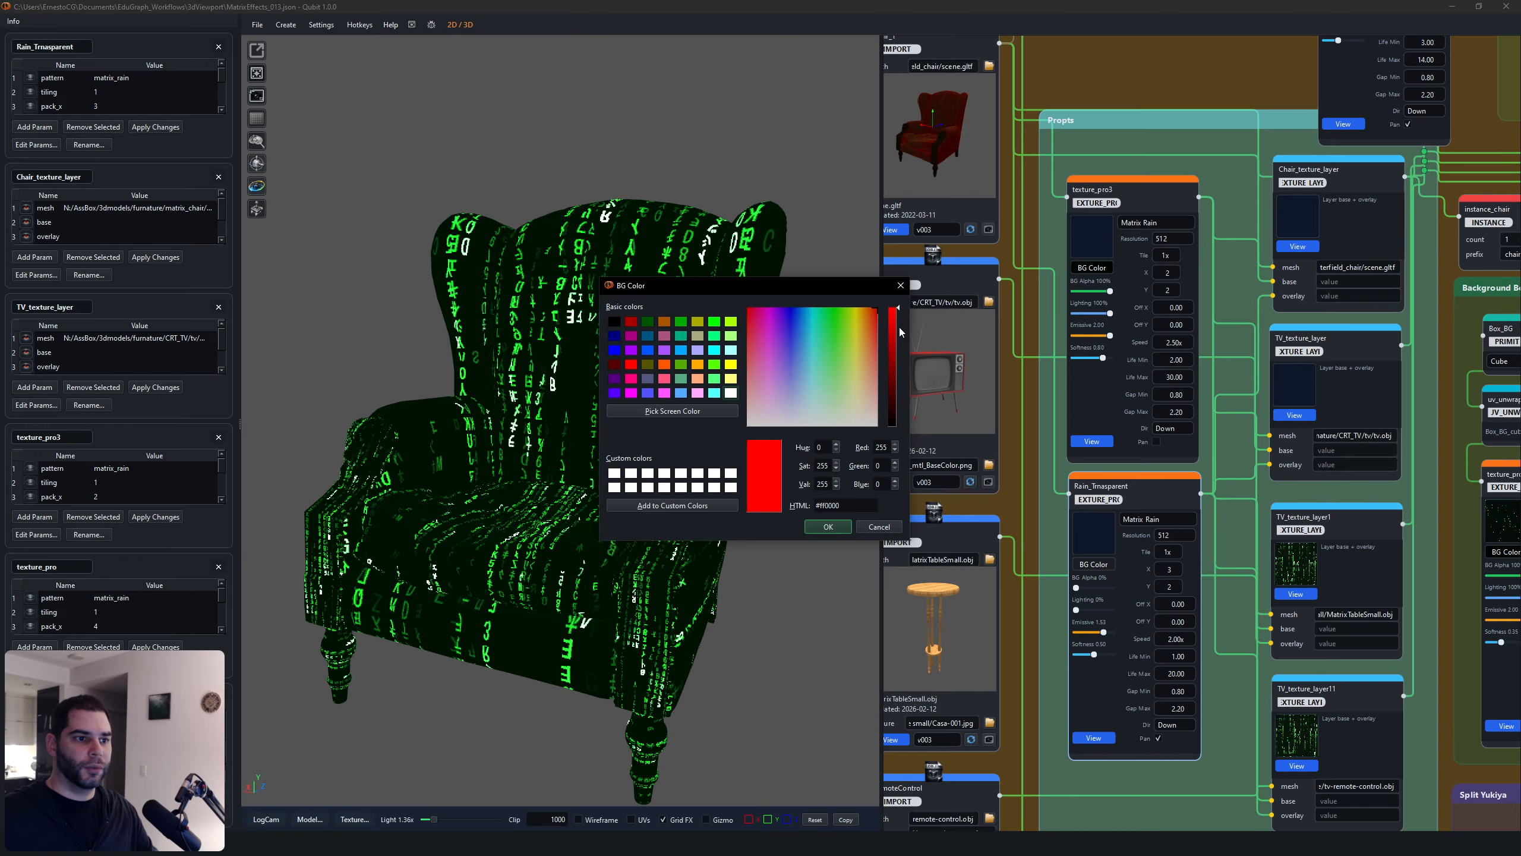
left_click(828, 526)
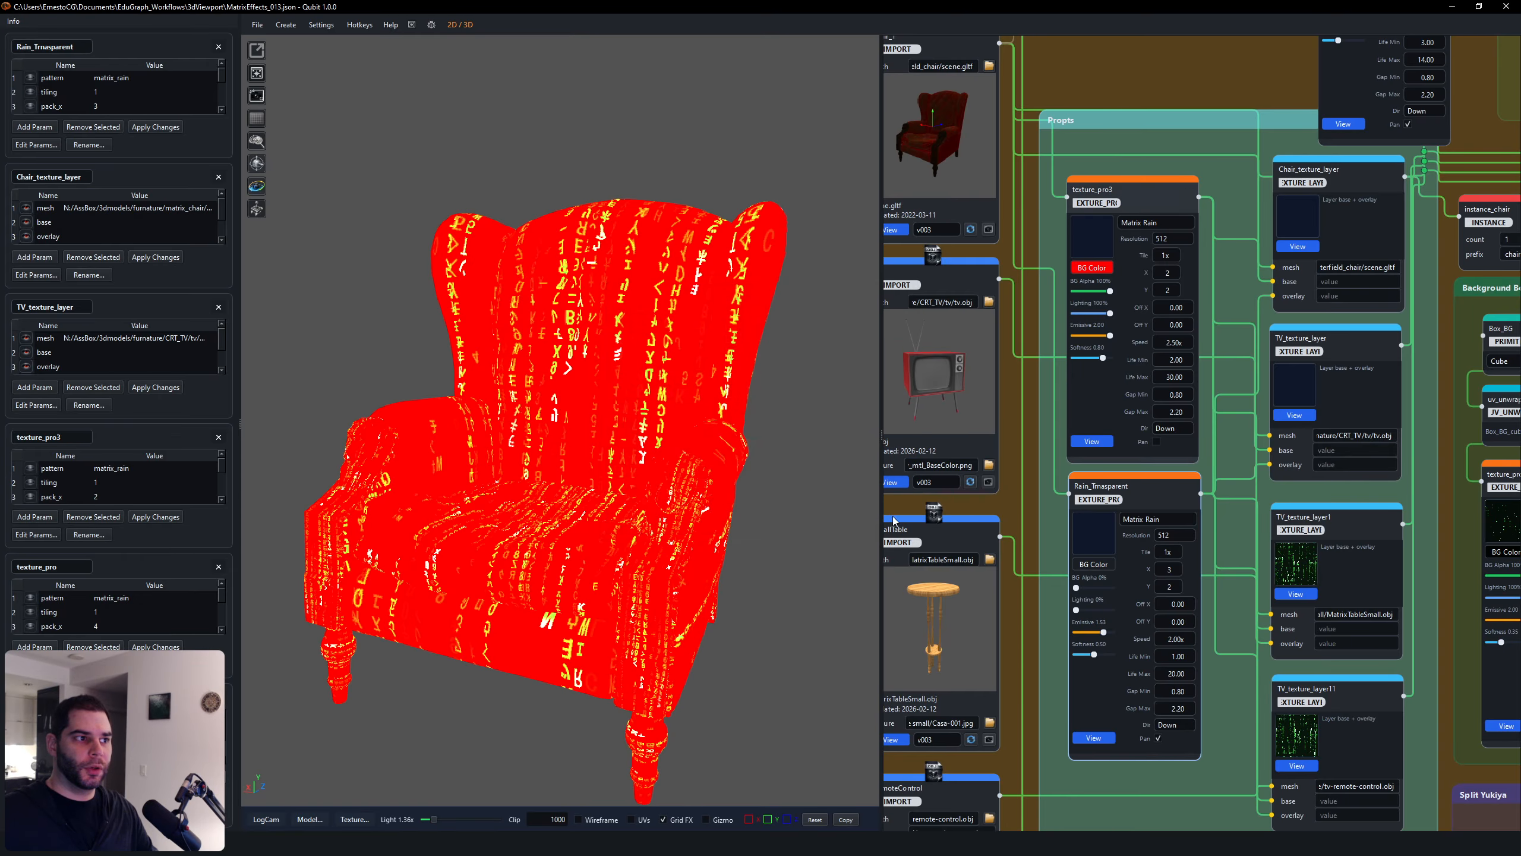
left_click(1091, 268)
left_click(814, 345)
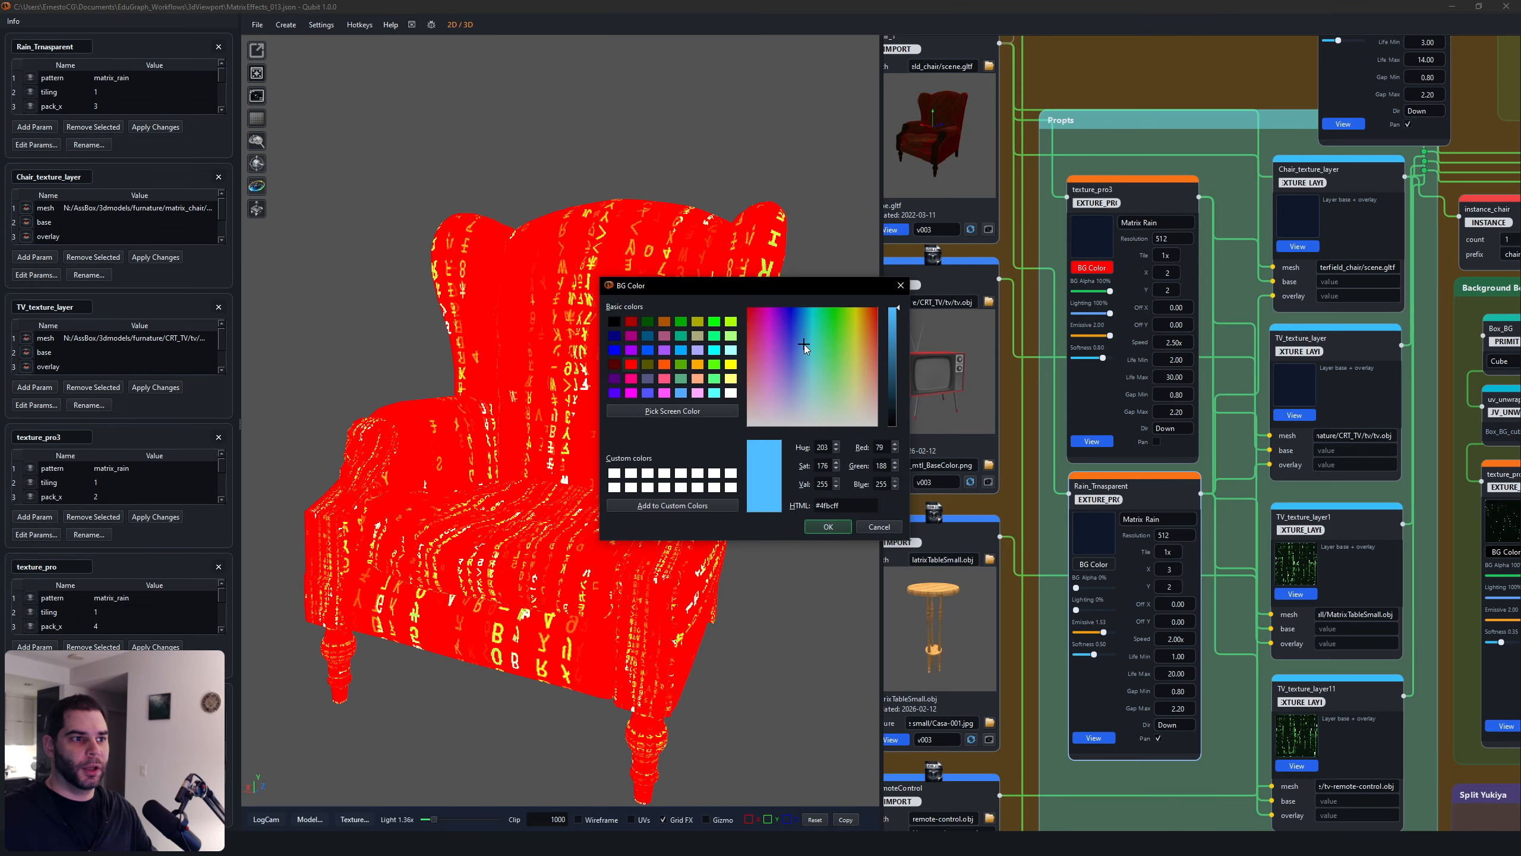
left_click(828, 526)
left_click(1091, 267)
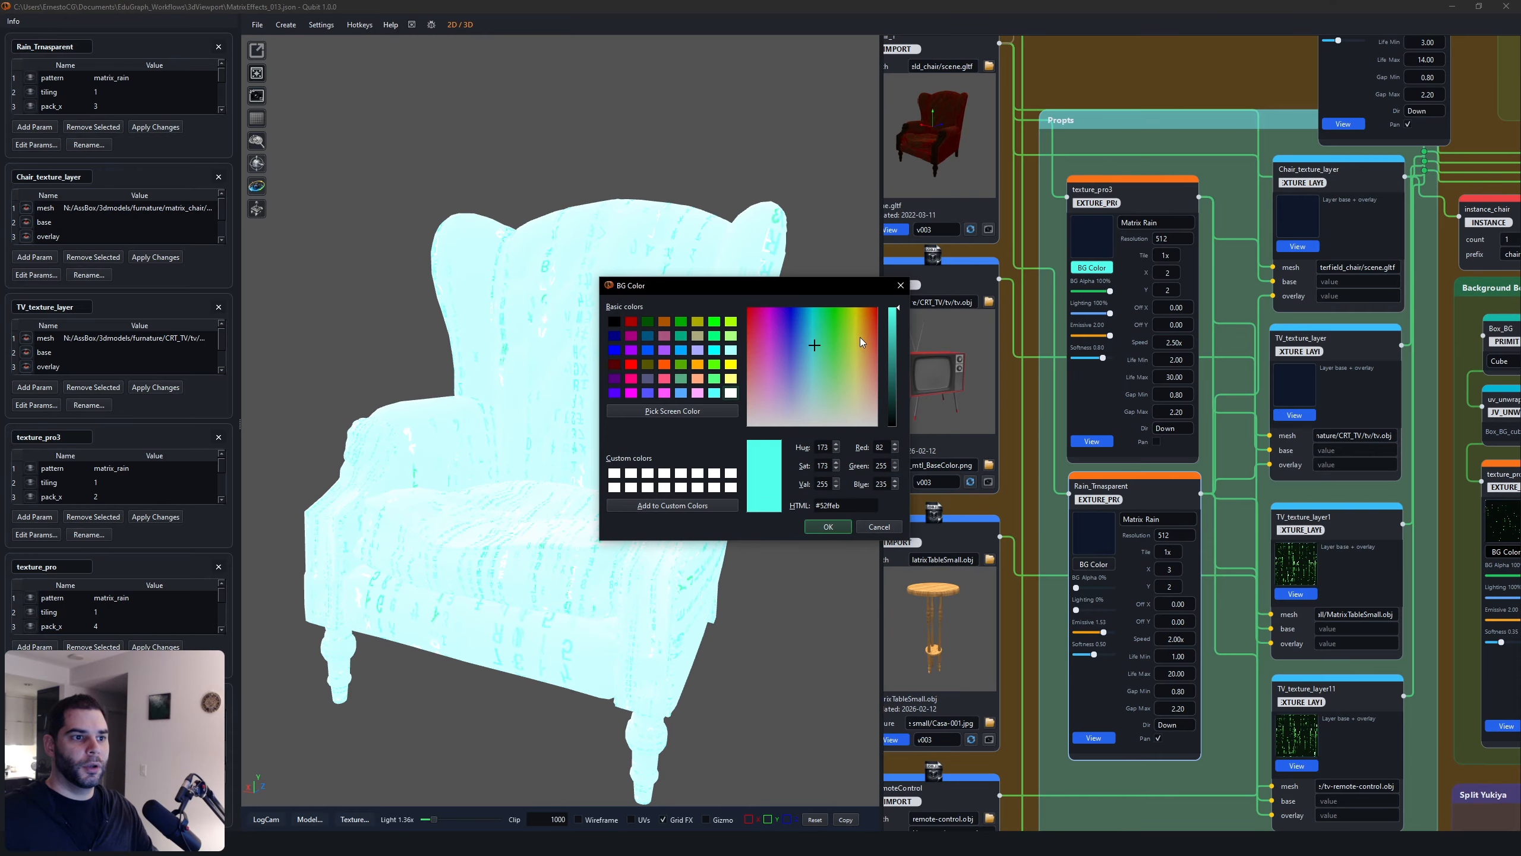
left_click_drag(826, 348, 889, 453)
left_click(829, 526)
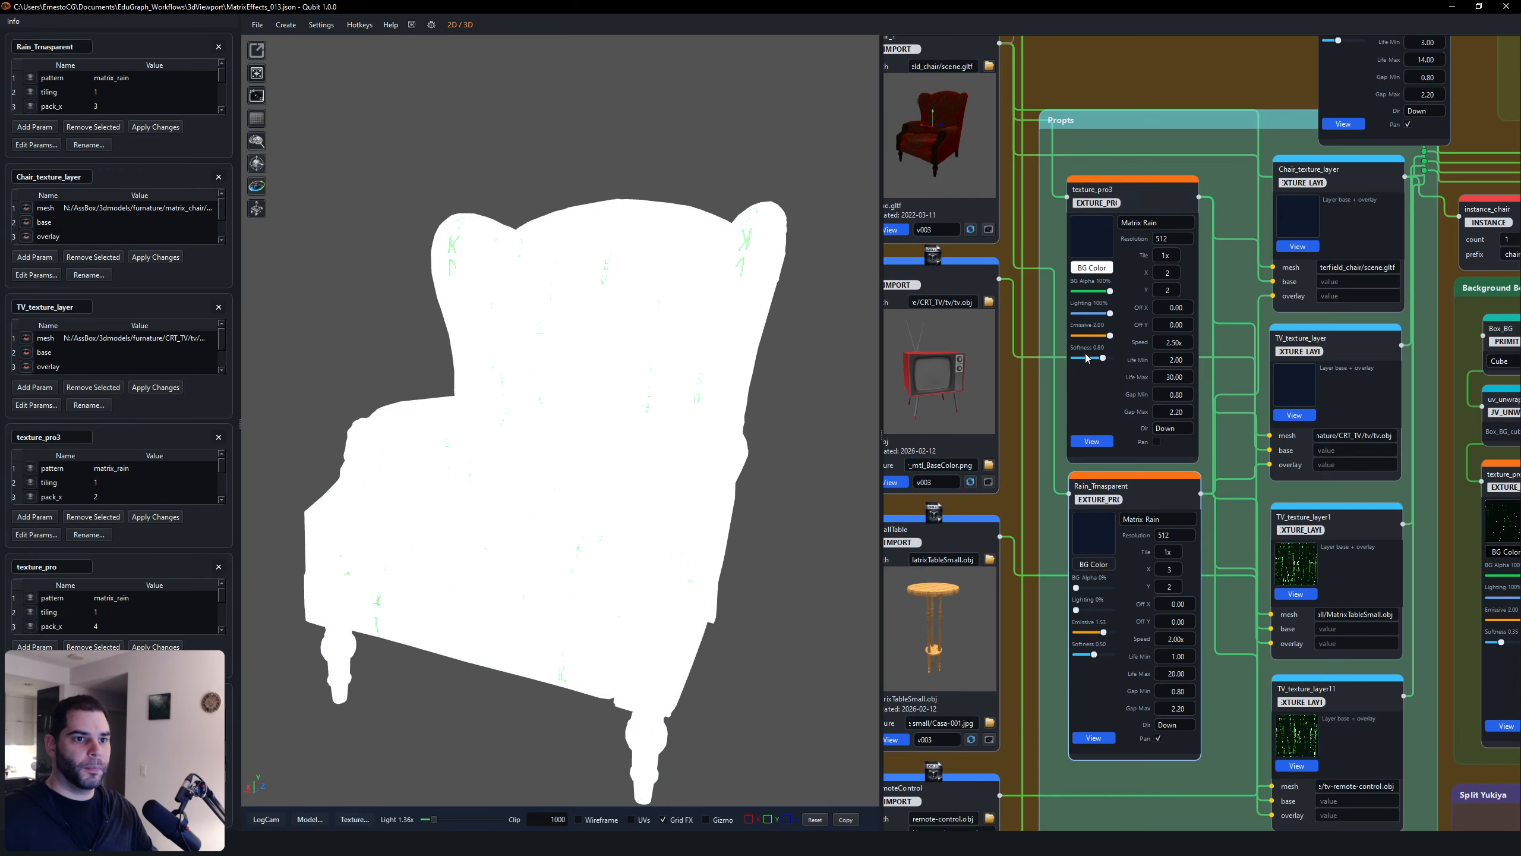
Step: Set the background color of texture_pro3 to near-black green #010600, and accept the Rain_Trnasparent background color unchanged
left_click(1091, 267)
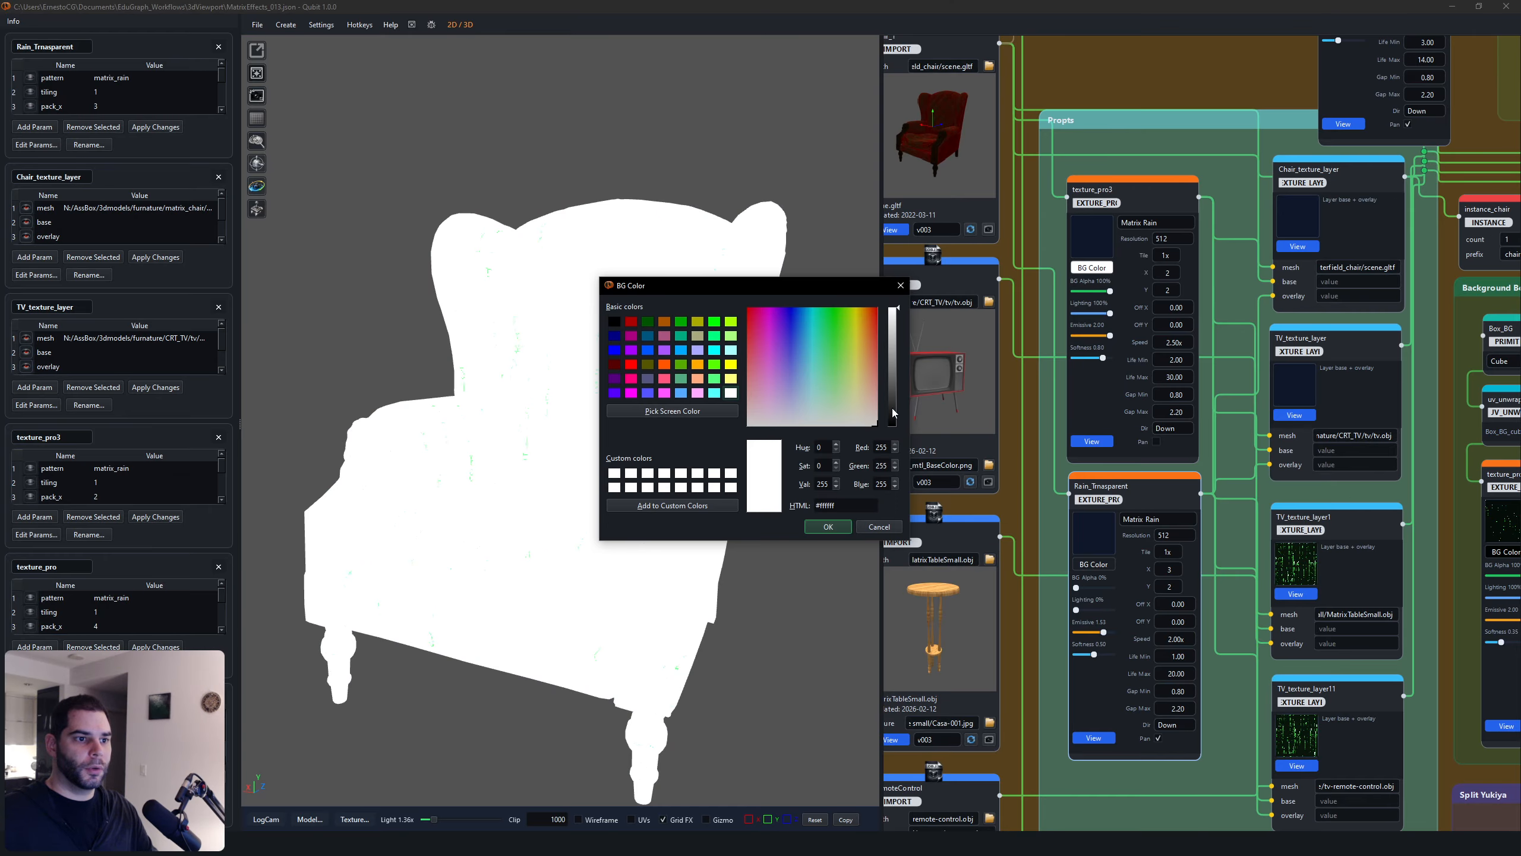
left_click_drag(894, 412, 837, 312)
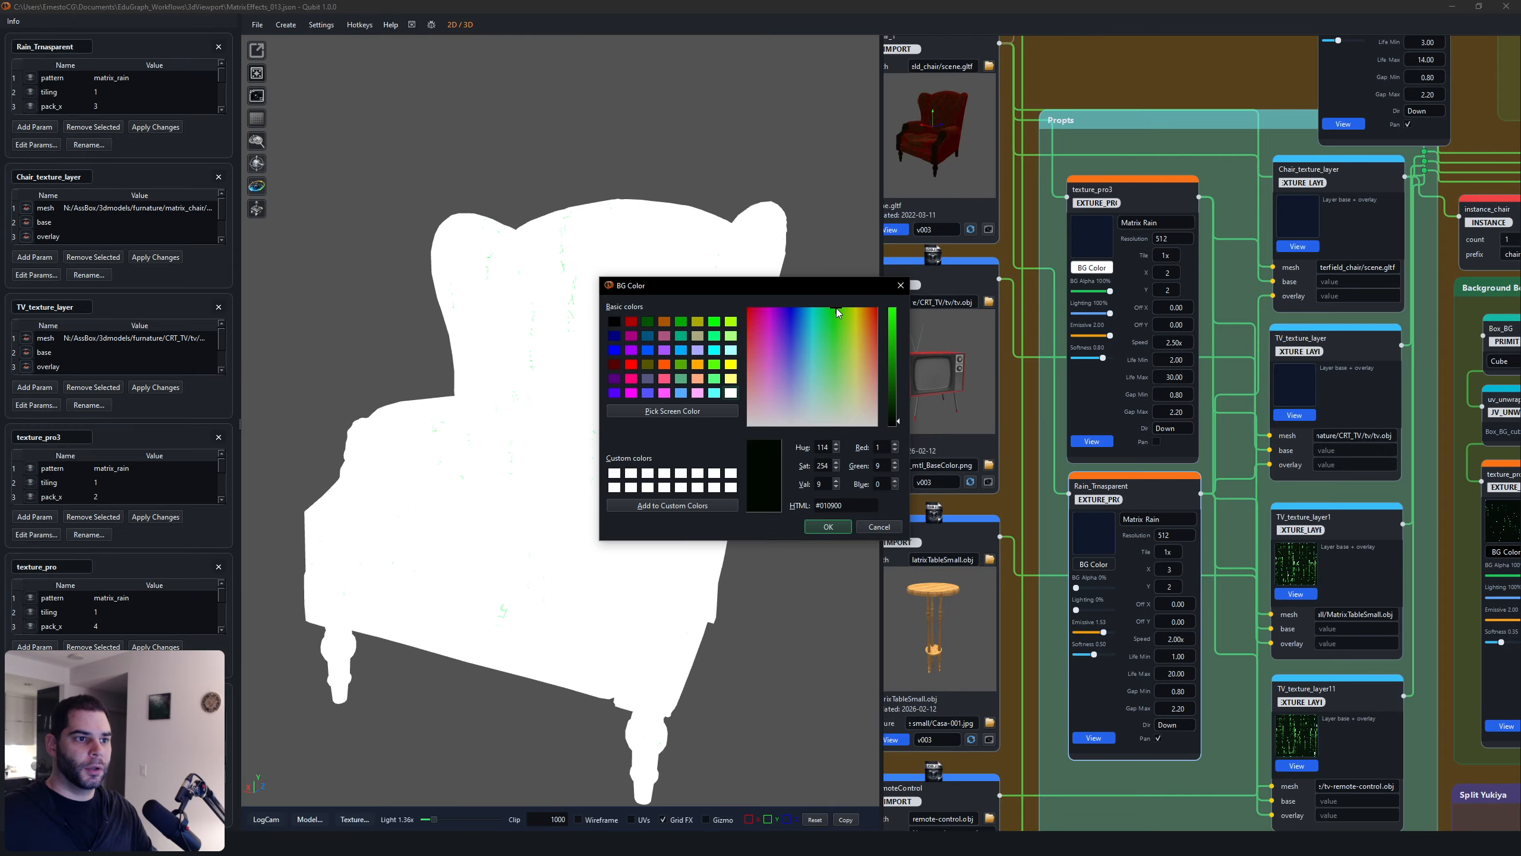
left_click(828, 527)
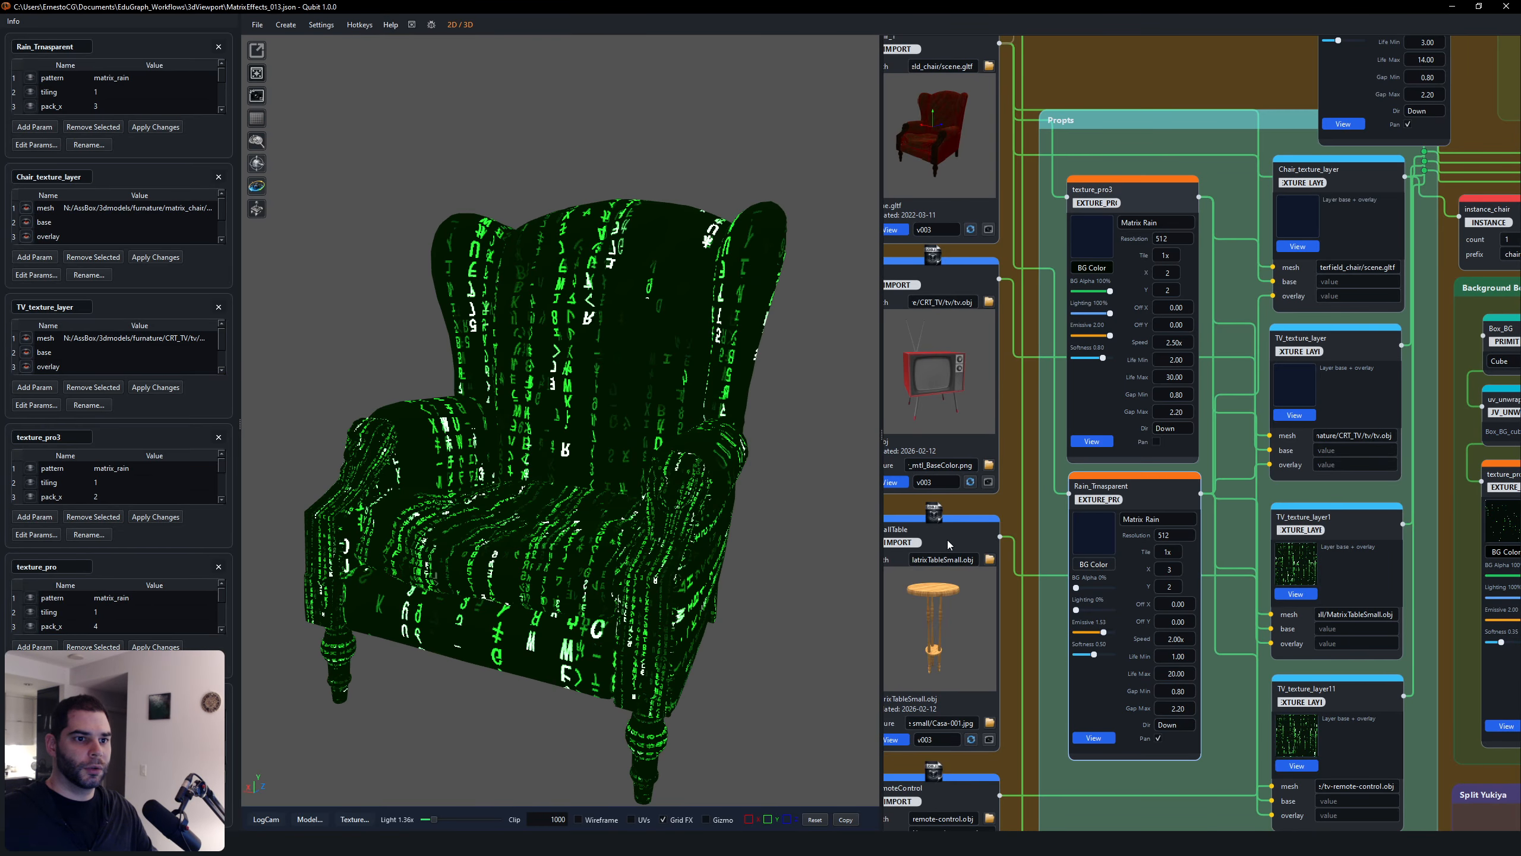
left_click(1097, 268)
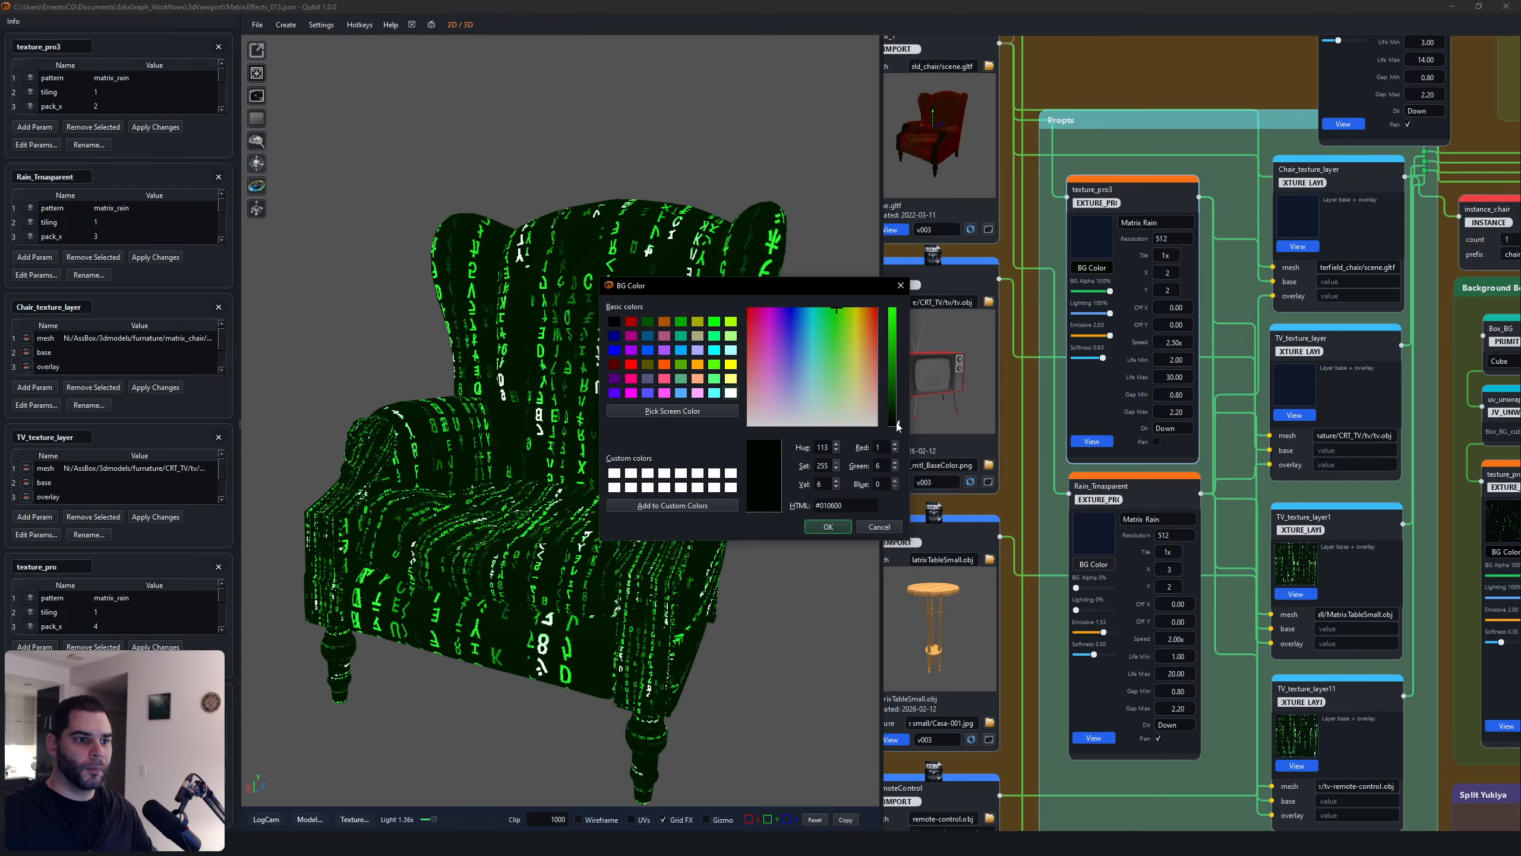
left_click(832, 528)
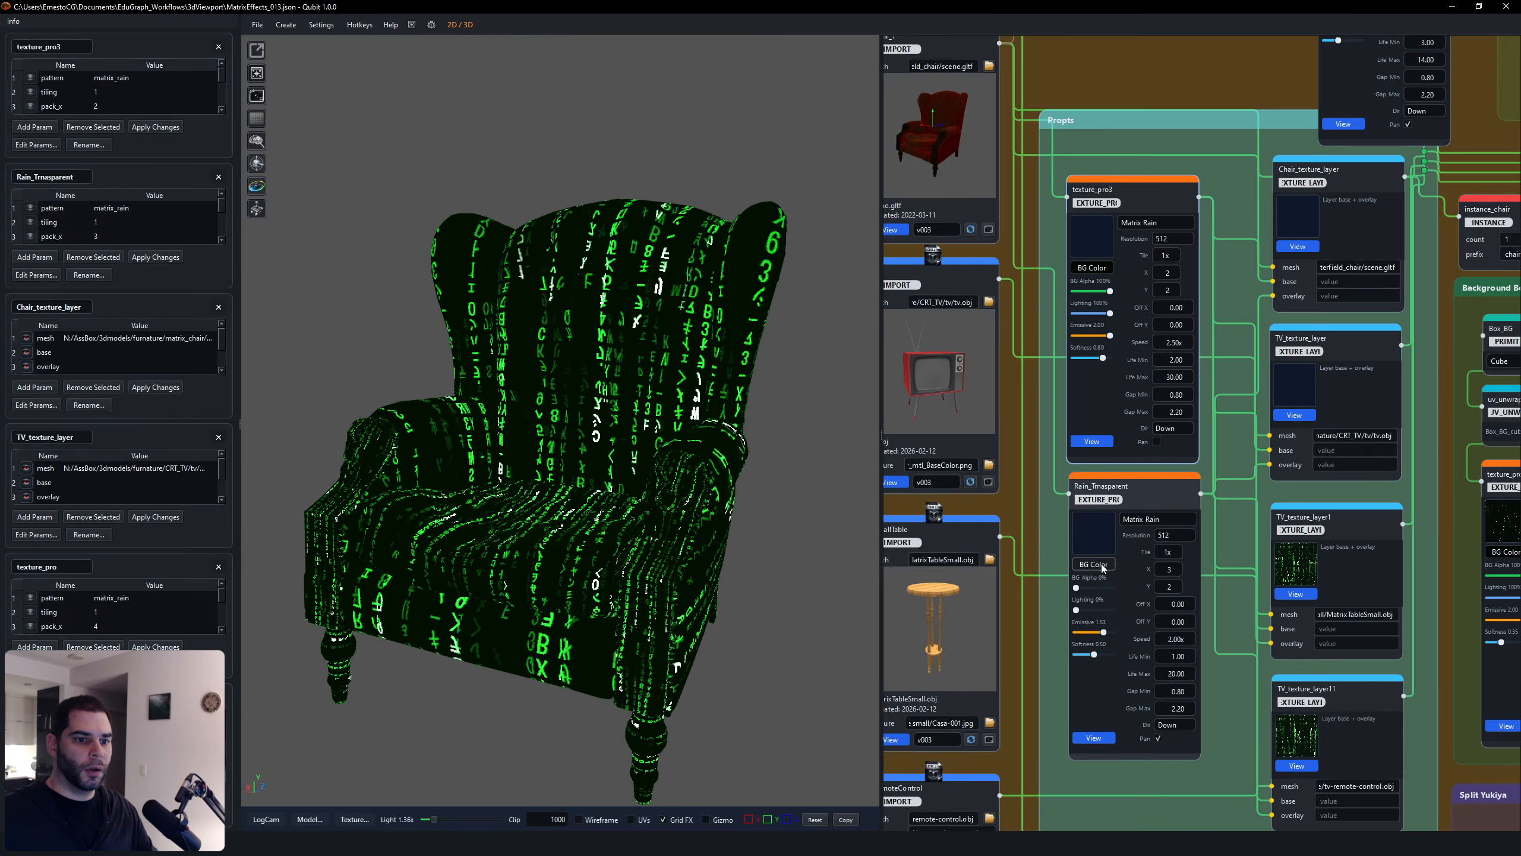
left_click(1093, 564)
left_click(831, 527)
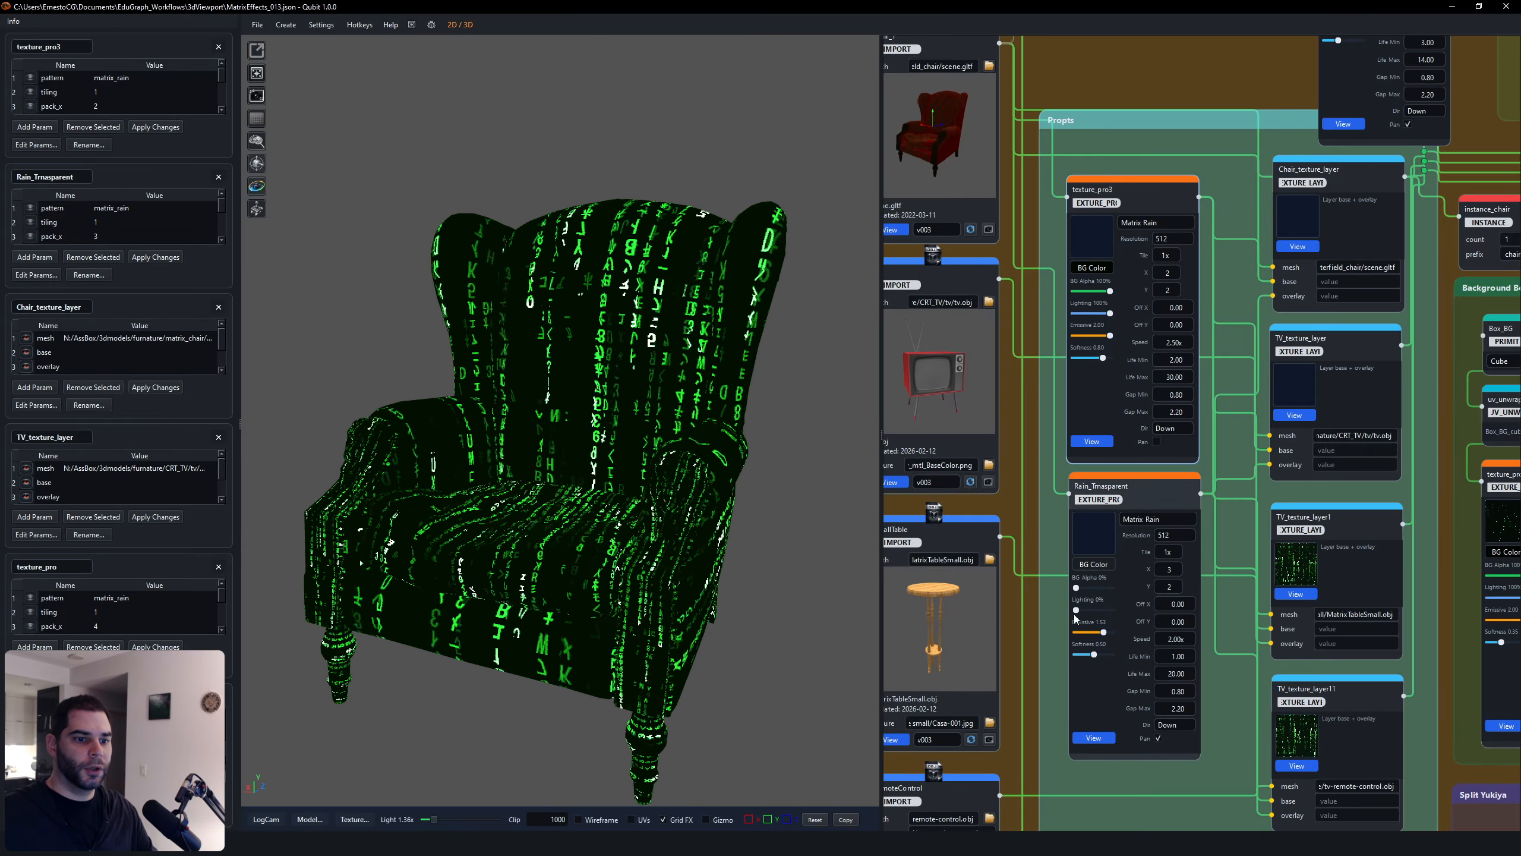
Step: Test texture_pro3 at 0% lighting under different viewport light levels, set the viewport light to 1.60x, and raise the node's lighting back to full
left_click_drag(1077, 611, 1099, 611)
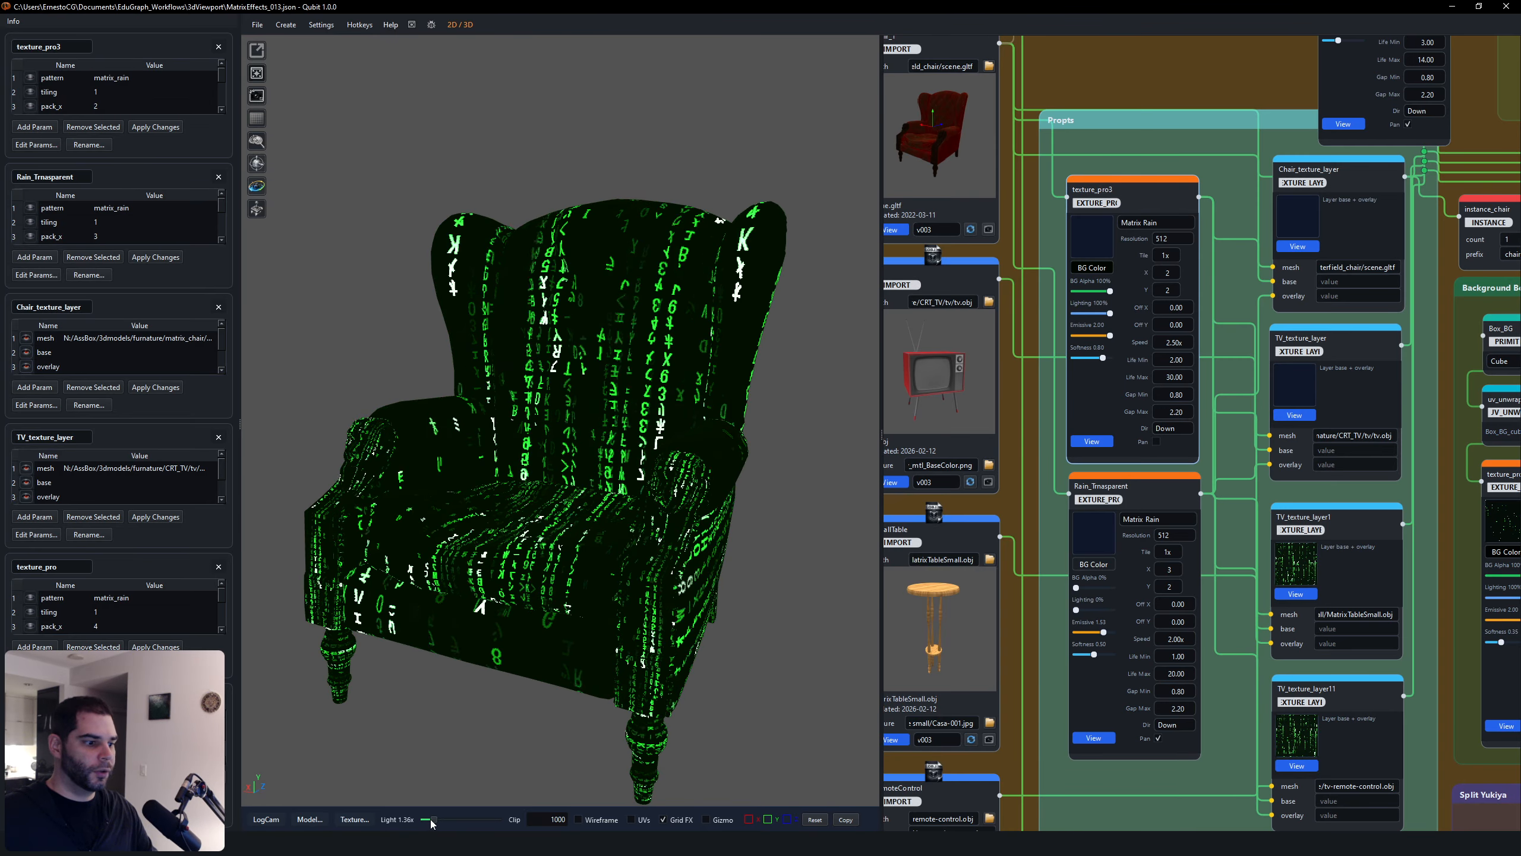
mouse_move(432, 820)
left_mouse_down()
mouse_move(506, 820)
mouse_move(434, 816)
left_mouse_up()
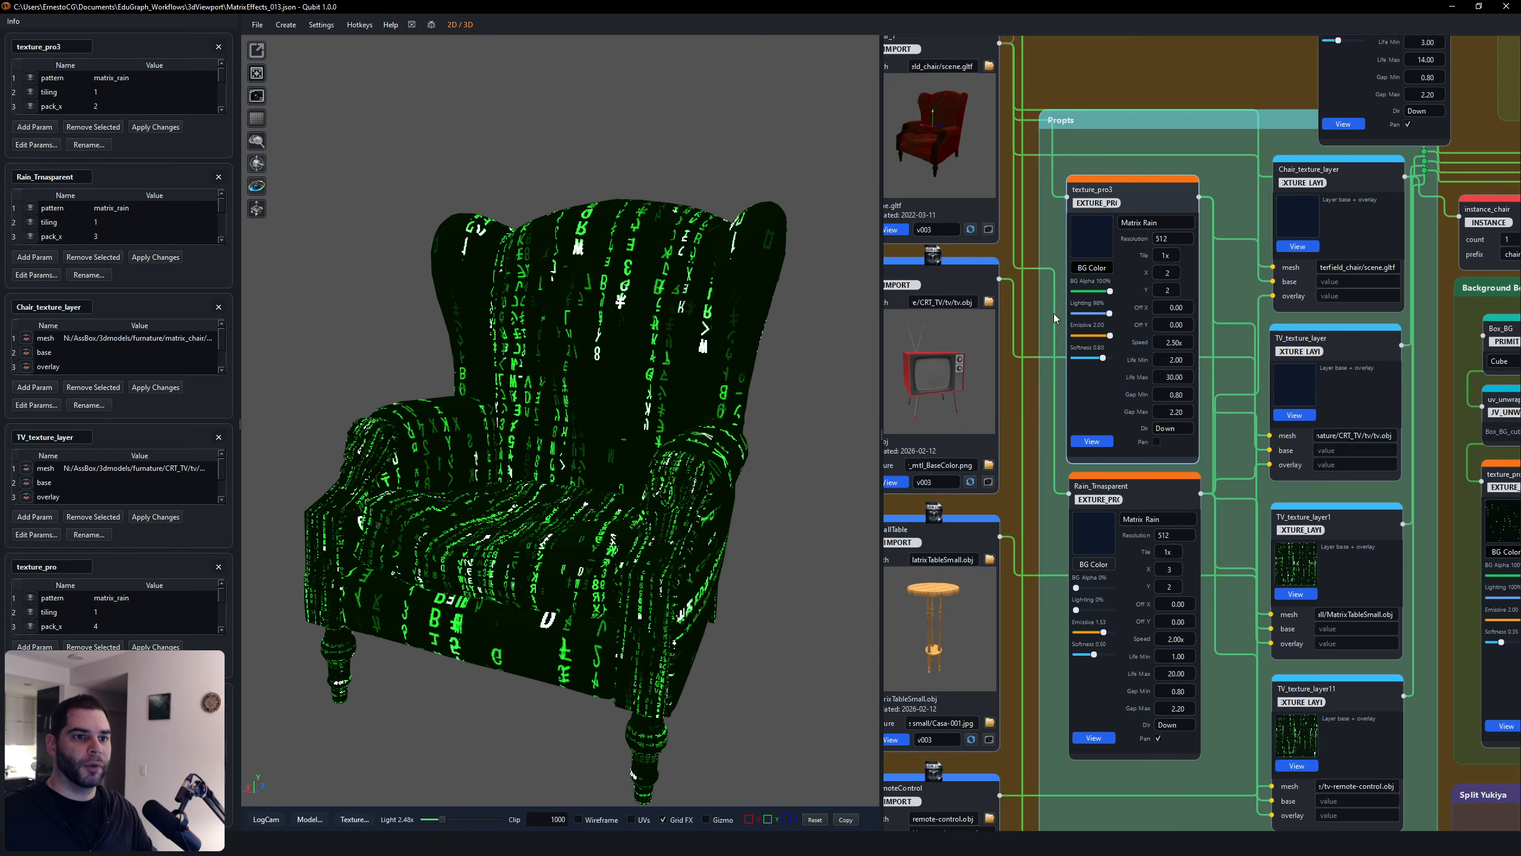
left_click_drag(1053, 314, 977, 309)
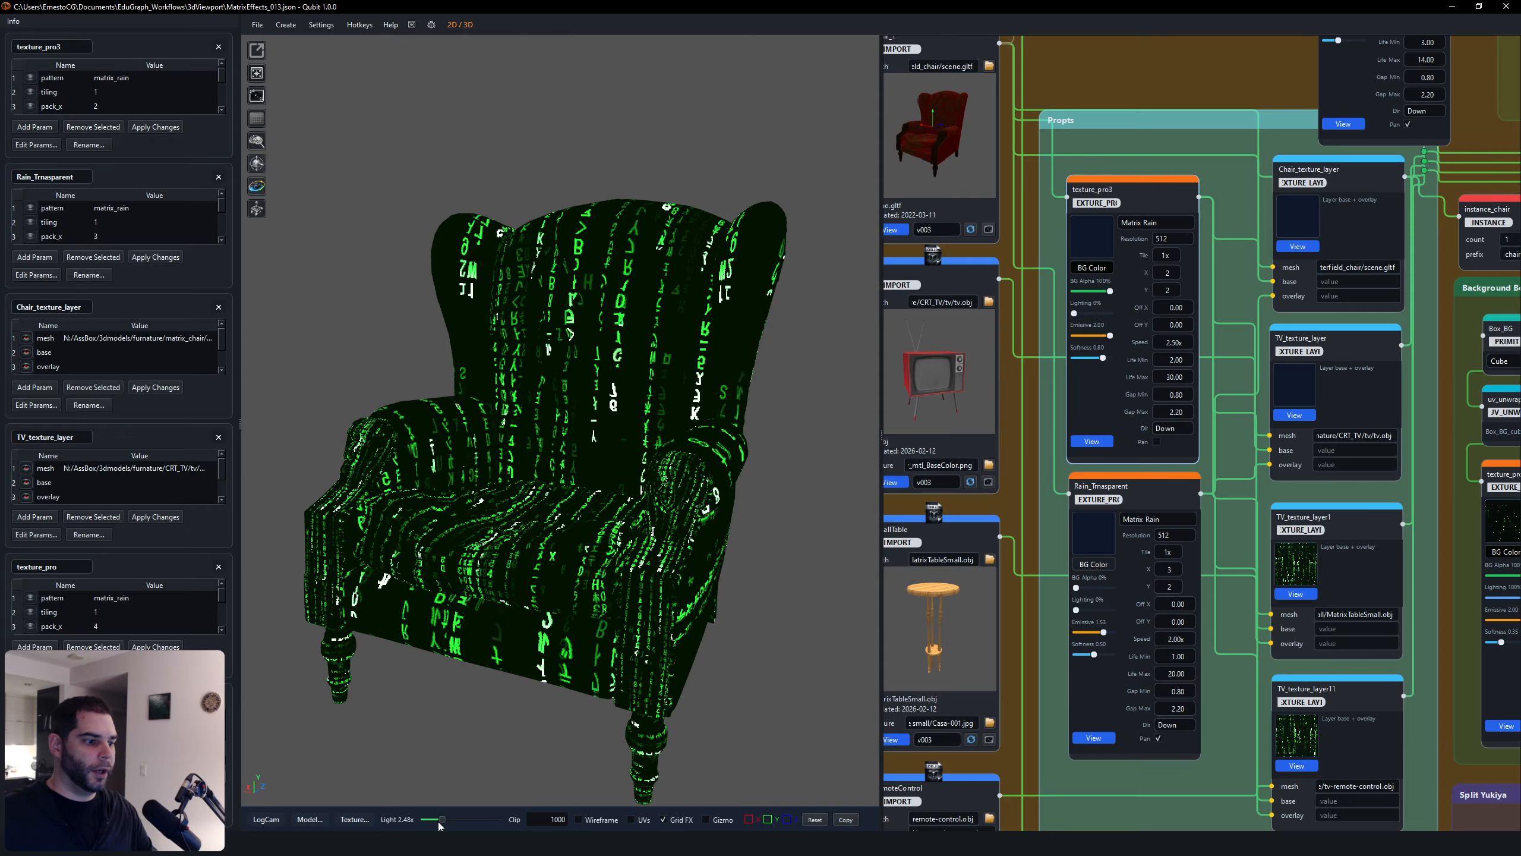
mouse_move(439, 826)
left_mouse_down()
mouse_move(497, 822)
mouse_move(419, 822)
mouse_move(457, 826)
left_mouse_up()
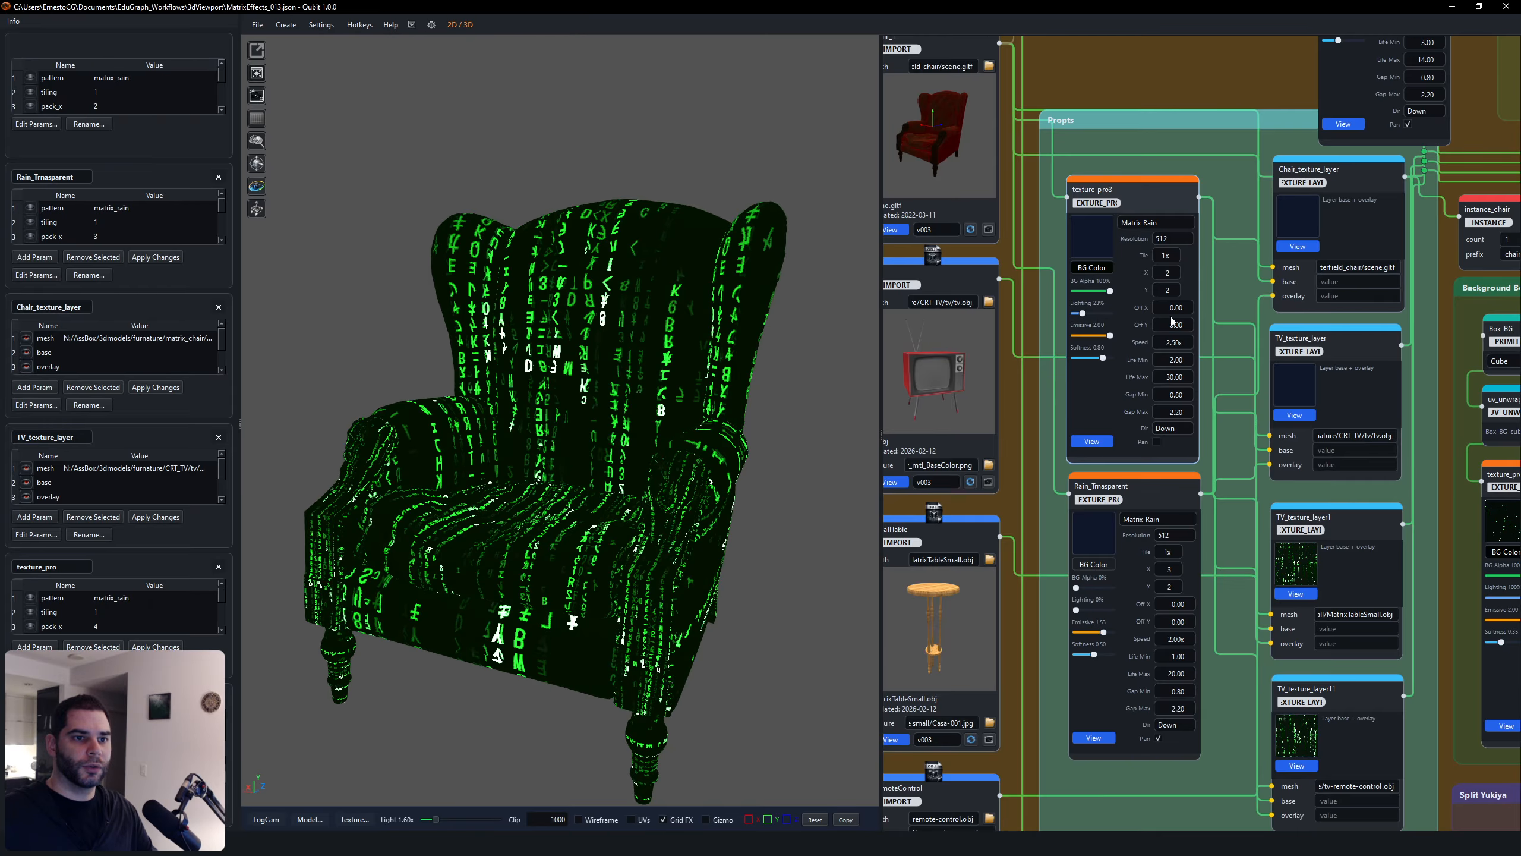
left_click_drag(1089, 315, 1196, 316)
Step: Display the RemoteControl import model in the 3D viewport
scroll(1242, 465, "down", 3)
scroll(1233, 461, "down", 3)
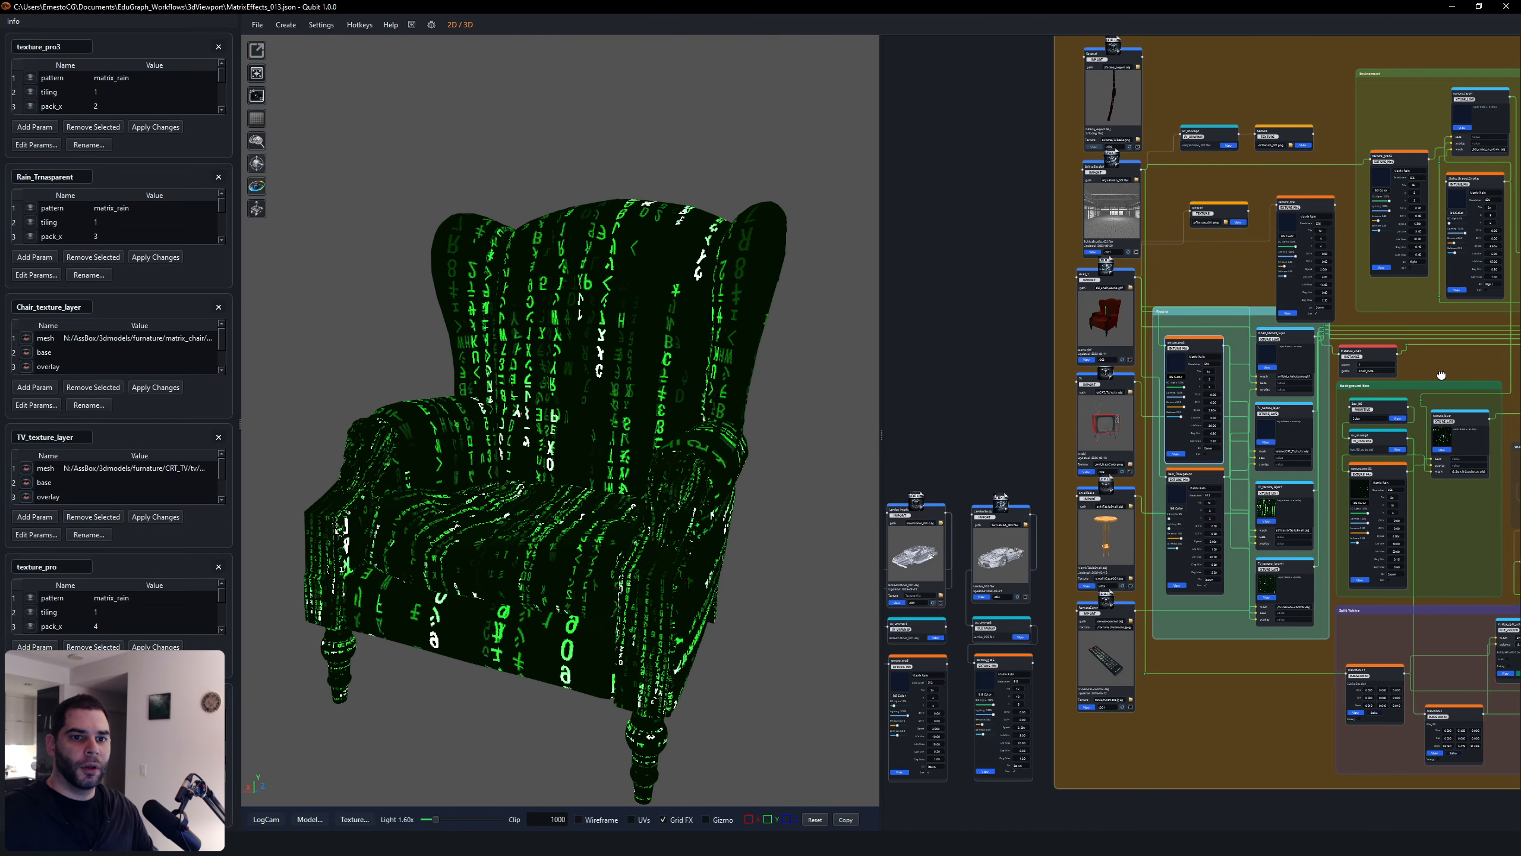
middle_click_drag(1440, 373, 1128, 284)
scroll(1143, 422, "up", 3)
middle_click_drag(1148, 434, 1485, 409)
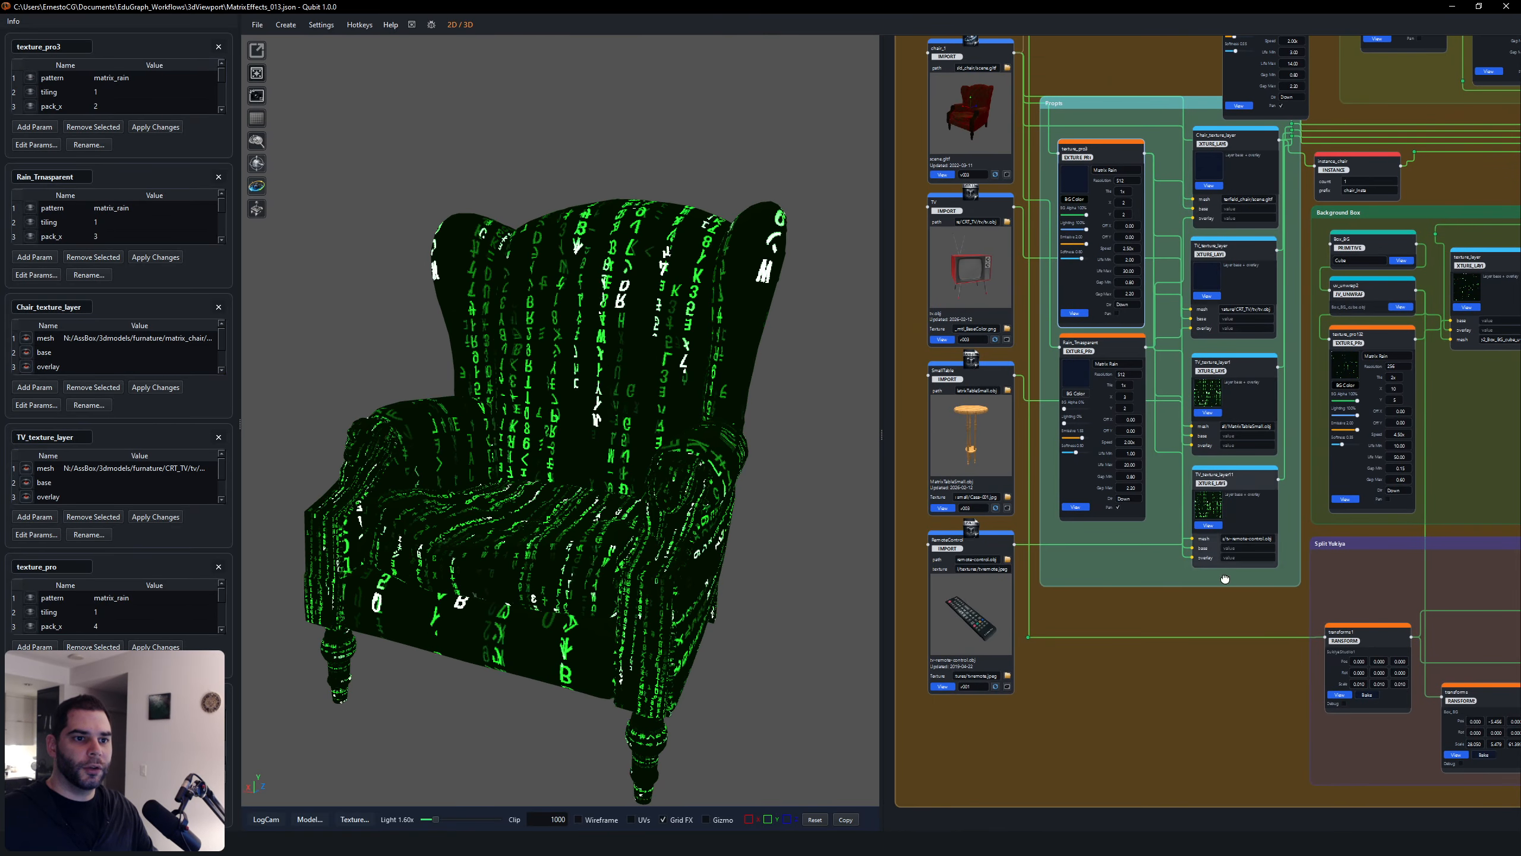
middle_click_drag(1093, 590, 1148, 503)
scroll(1148, 621, "up", 3)
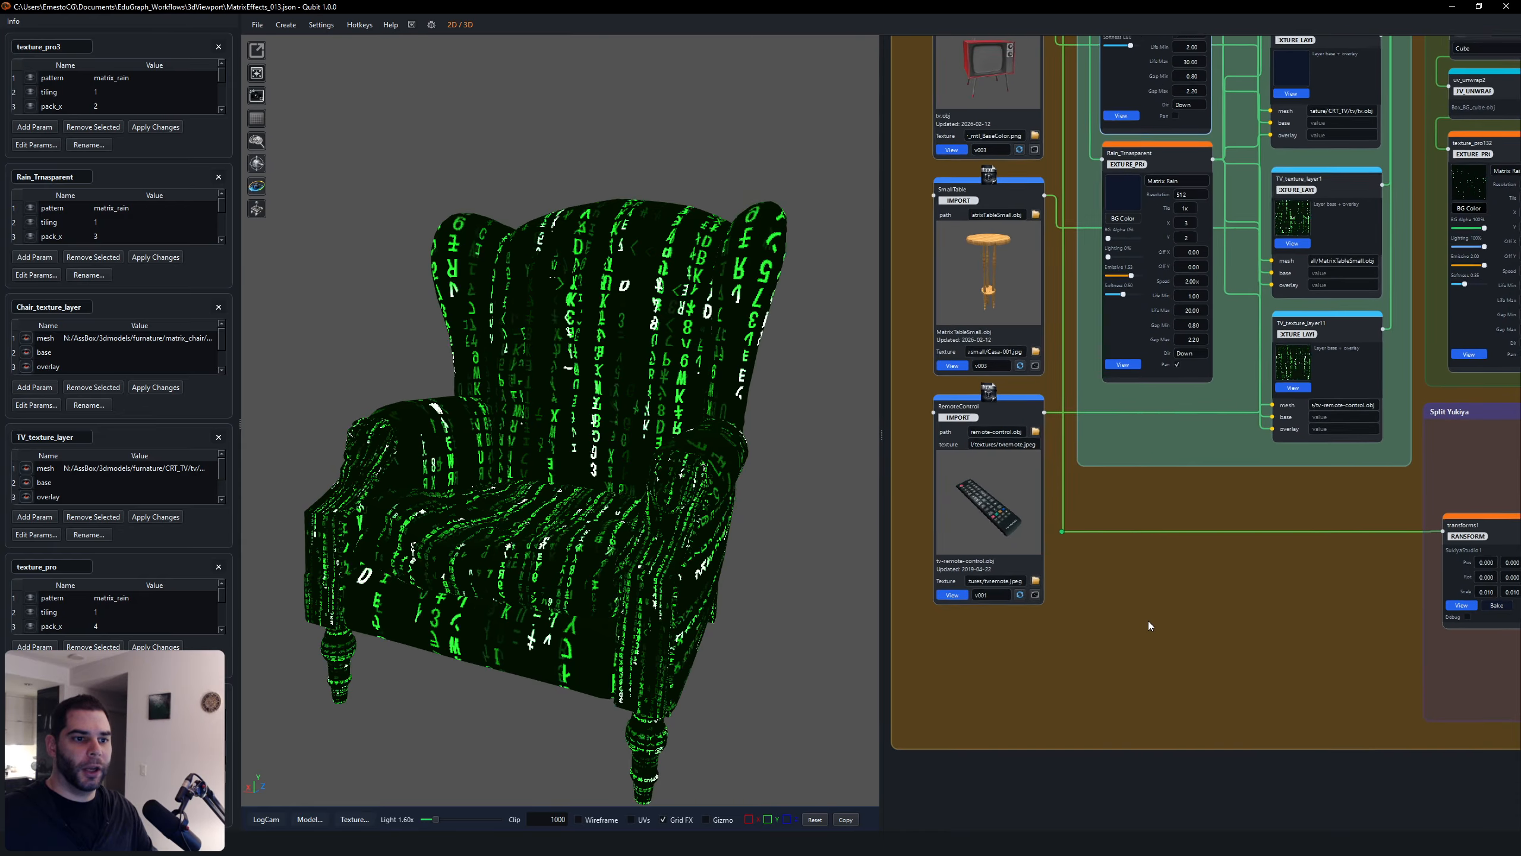
middle_click_drag(1069, 451, 1086, 450)
left_click(967, 592)
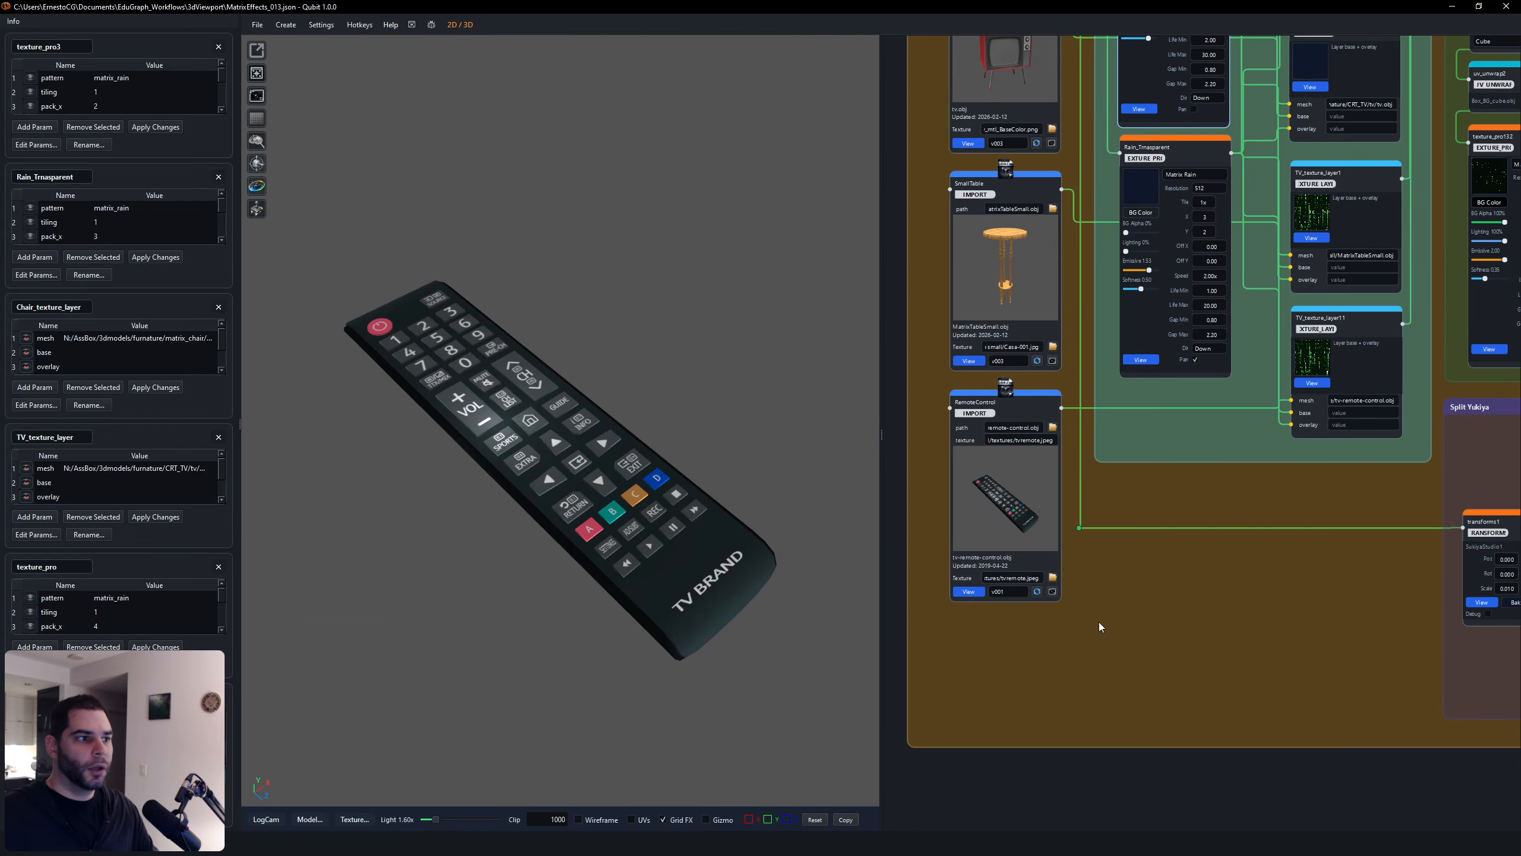
Step: Create a primitive node beside the RemoteControl import and display its cube in the viewport with wireframe enabled
key("Tab")
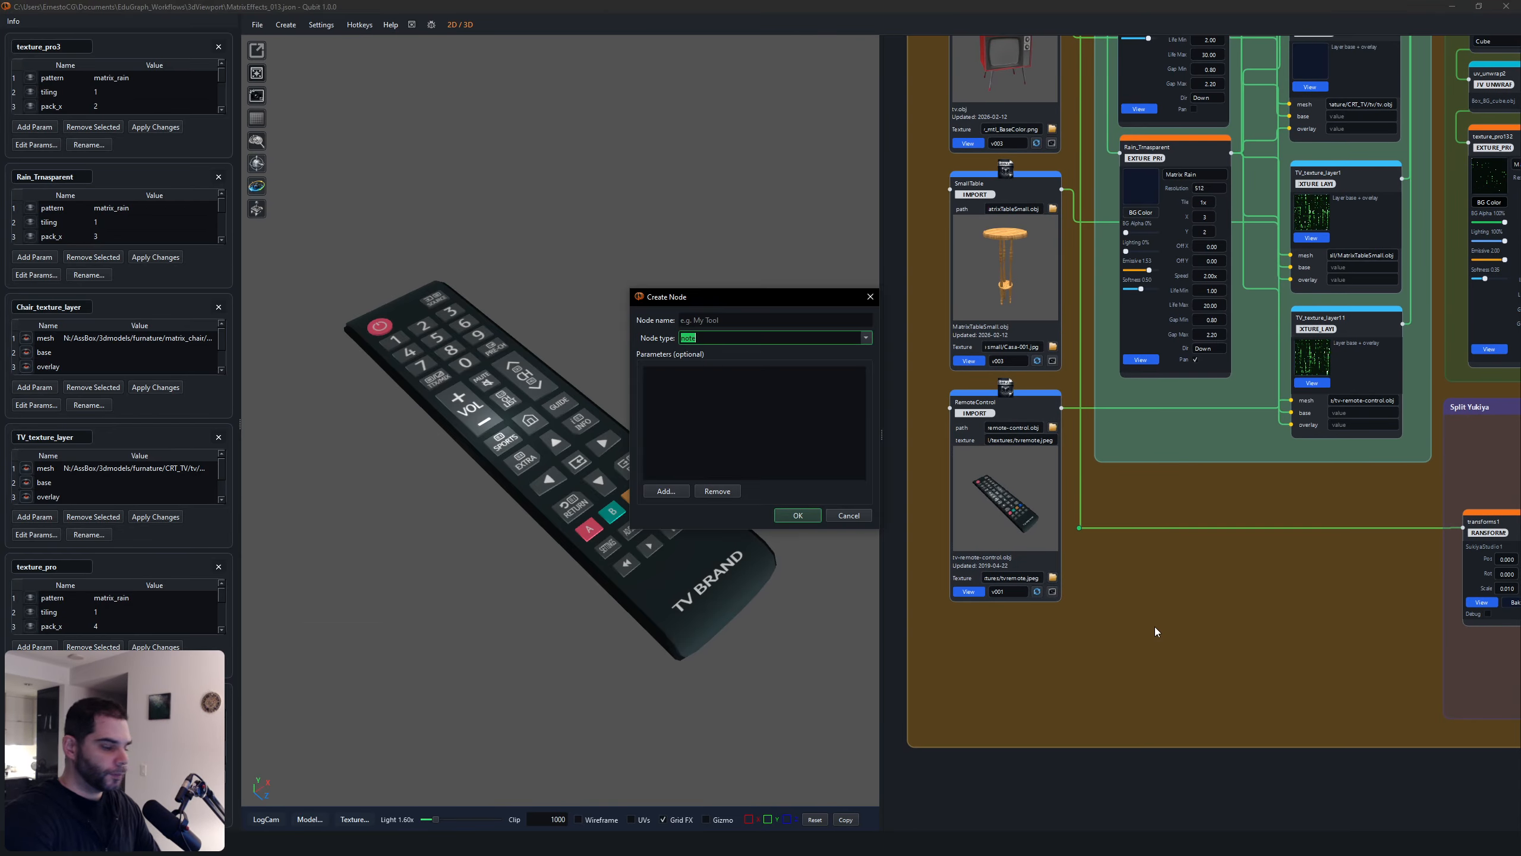
key("Escape")
middle_click_drag(1214, 601, 1207, 628)
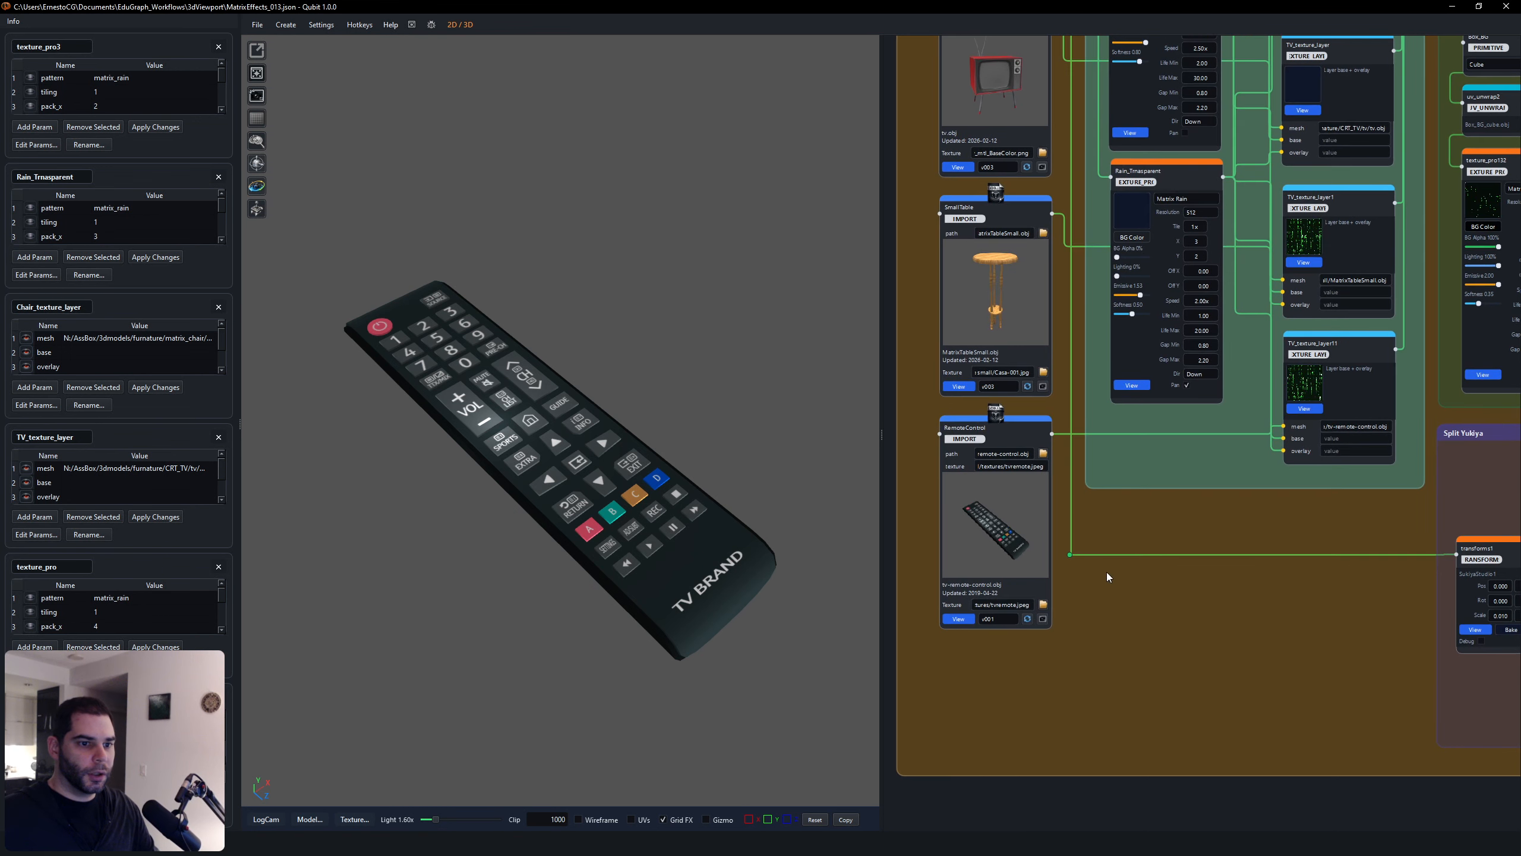
key("Tab")
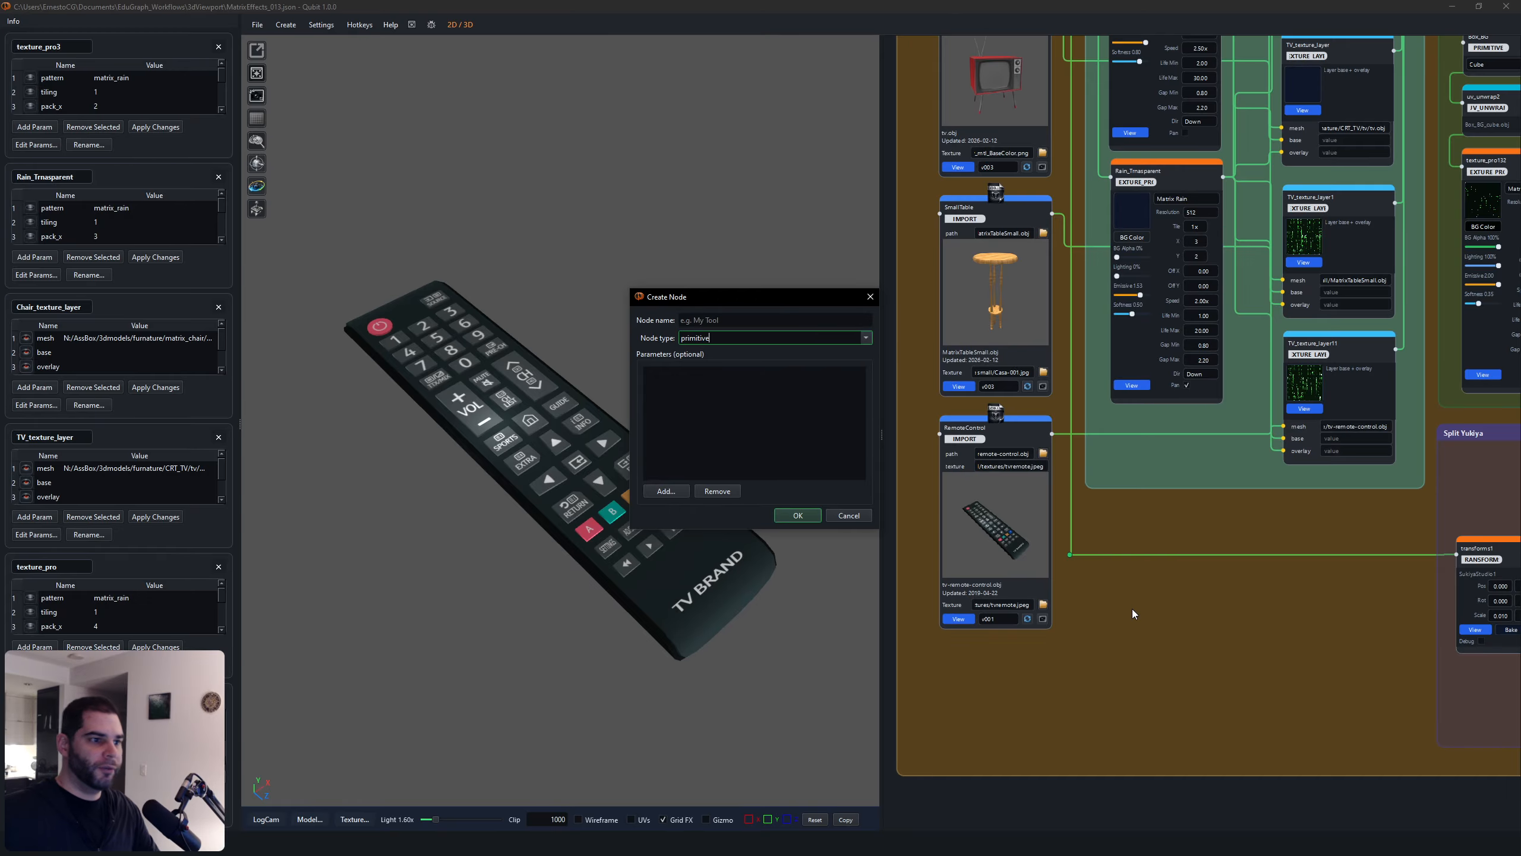
key("Return")
left_click(1168, 622)
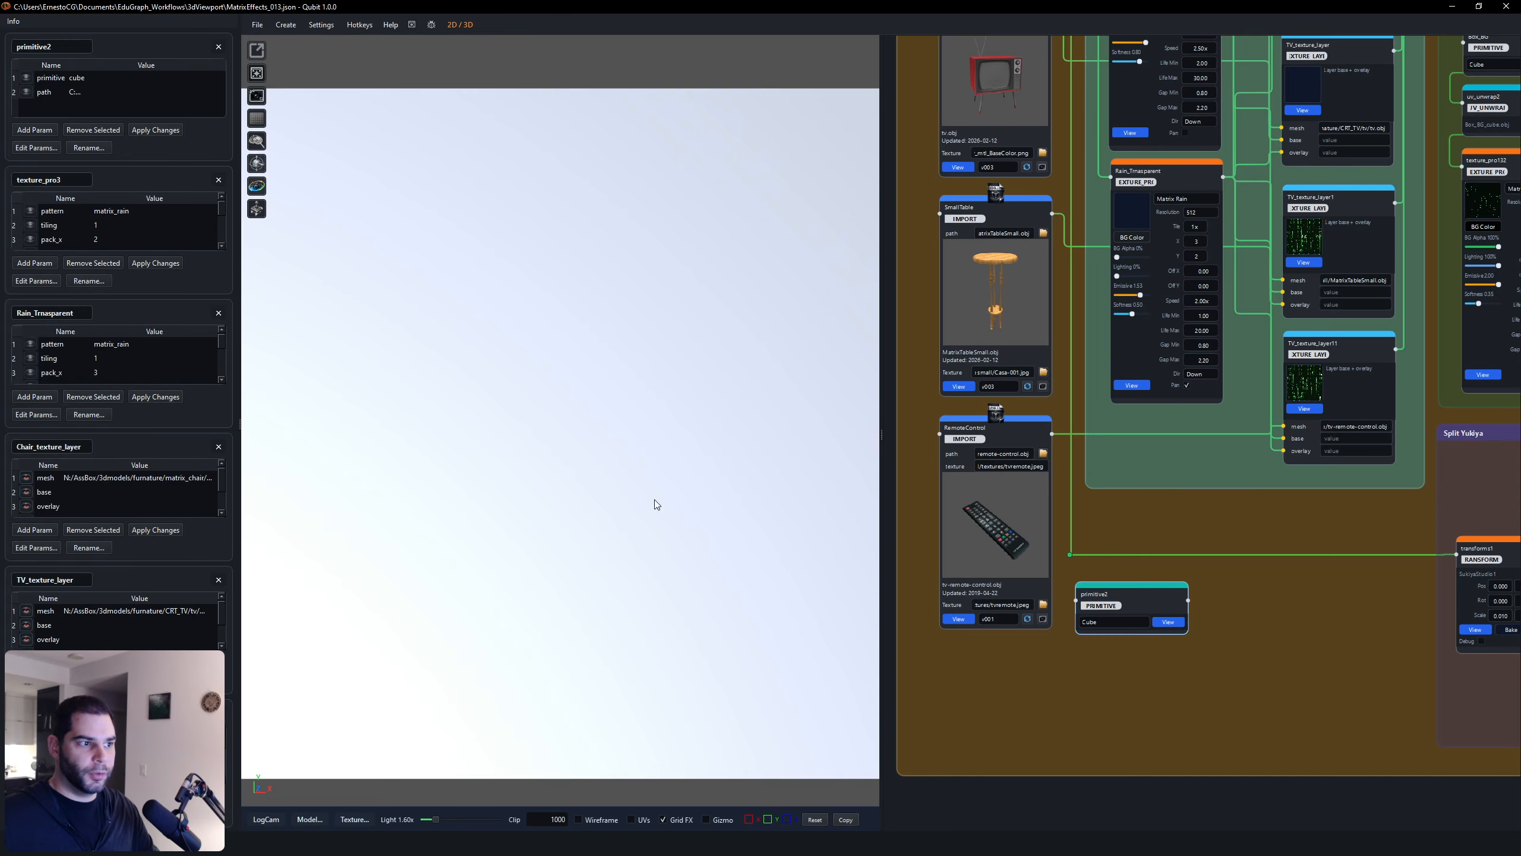
scroll(638, 415, "down", 10)
mouse_move(638, 415)
left_mouse_down()
mouse_move(549, 416)
mouse_move(665, 420)
left_mouse_up()
scroll(549, 416, "up", 4)
key("w")
Step: Try the Cone and Tube shapes on the new primitive node, displaying each in the viewport
left_click(1104, 623)
left_click(1100, 633)
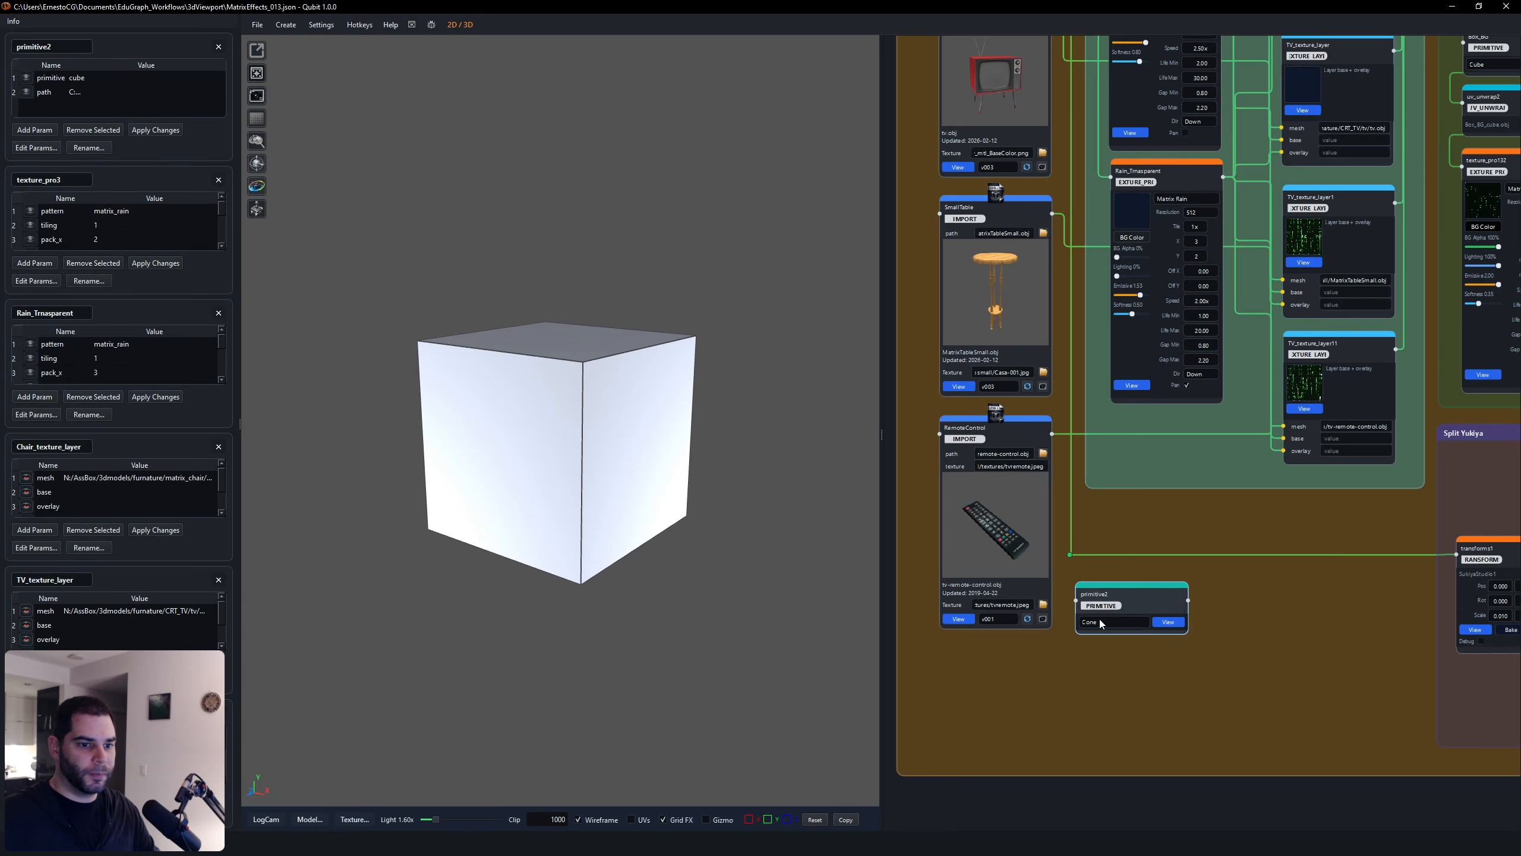
left_click(1100, 618)
left_click(1100, 617)
left_click(1101, 619)
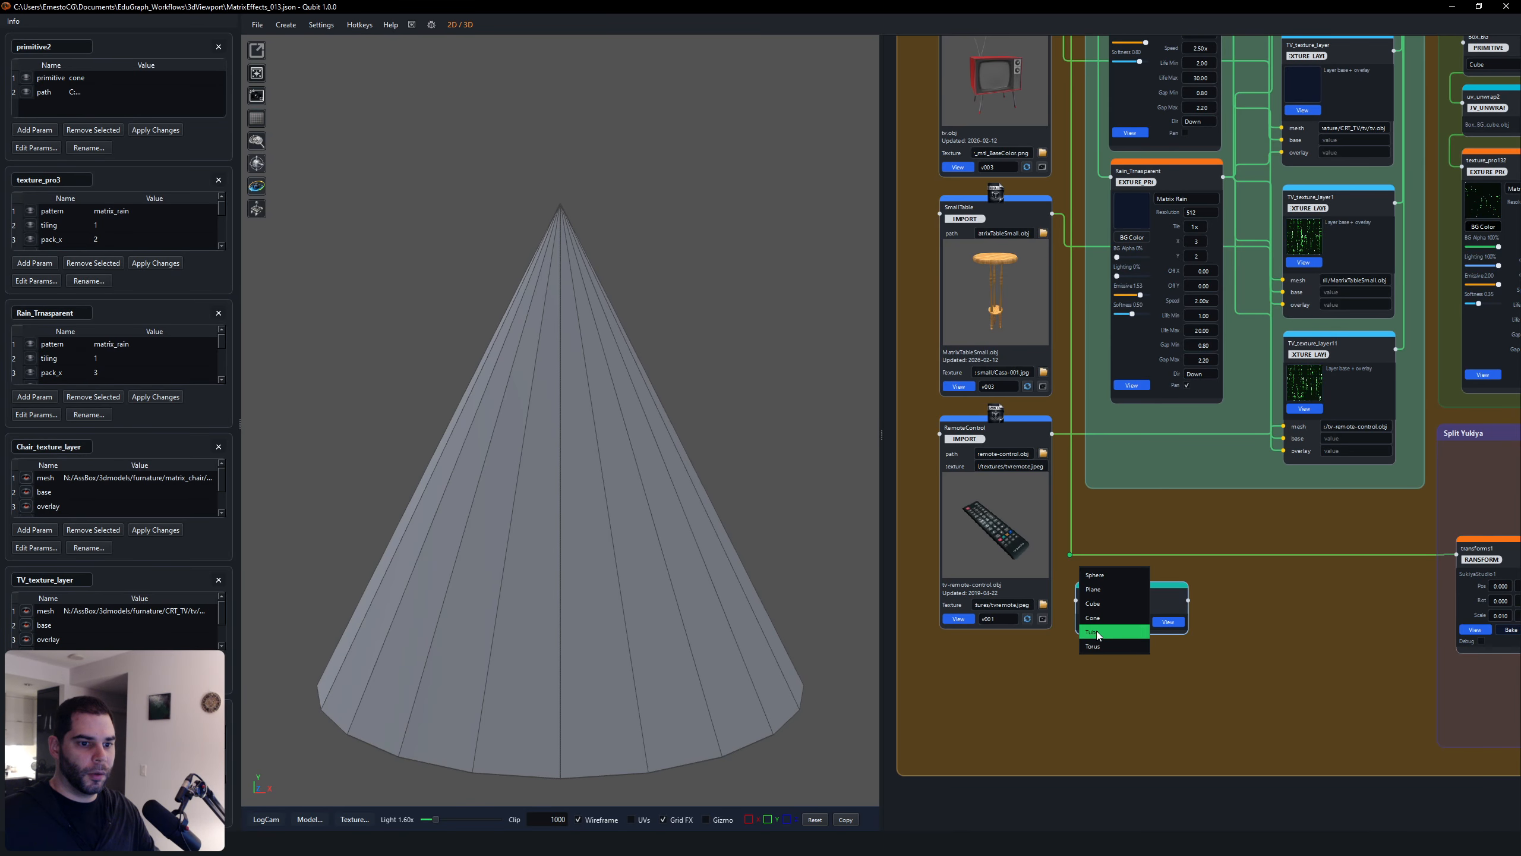
left_click(1097, 633)
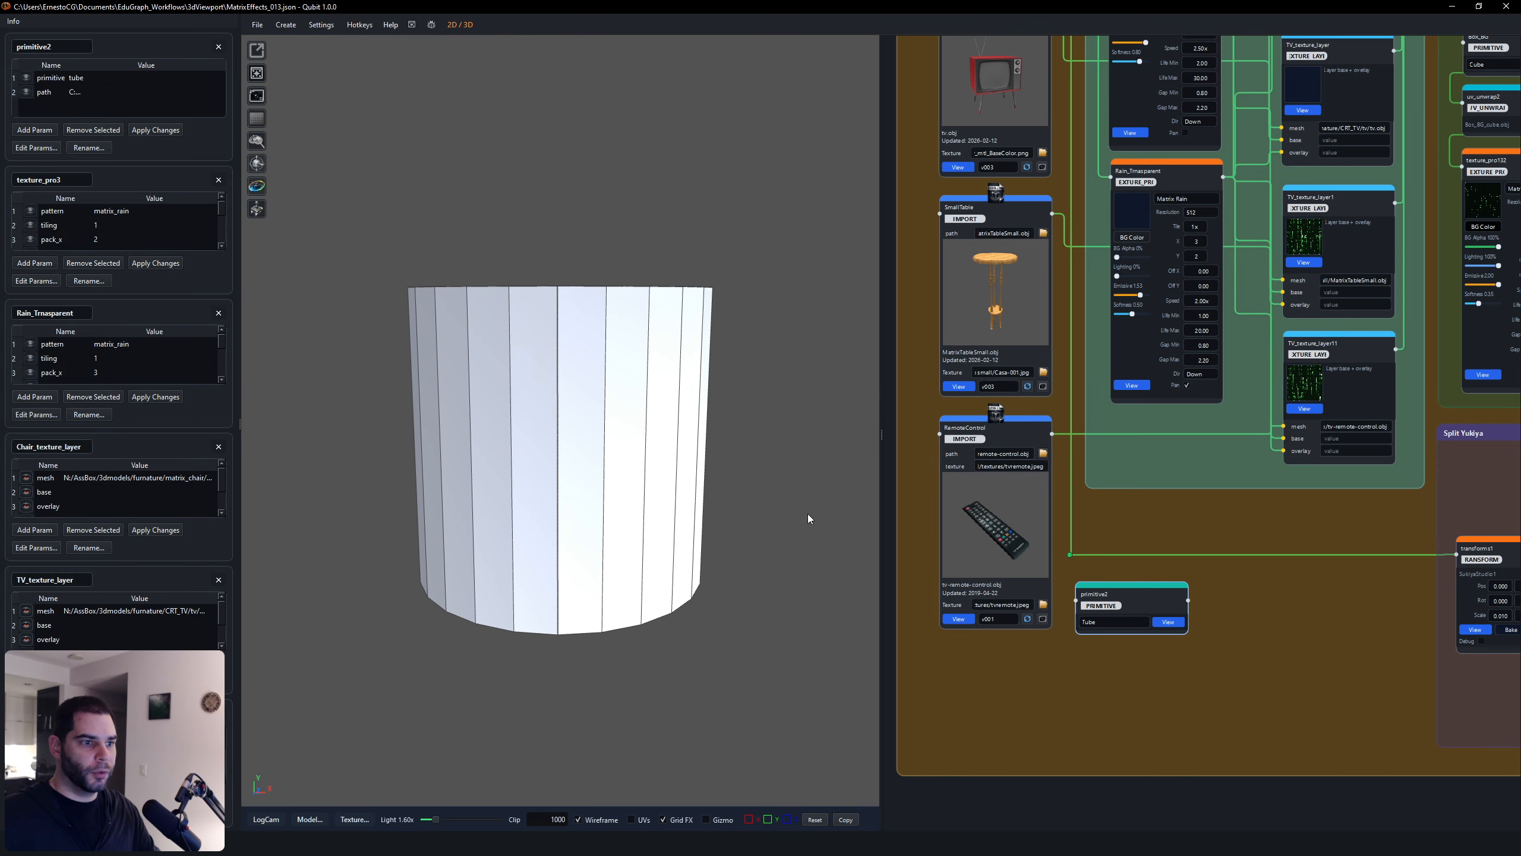
Step: Change the primitive node's shape to Torus and display it in the viewport
left_click(1131, 624)
left_click(1170, 629)
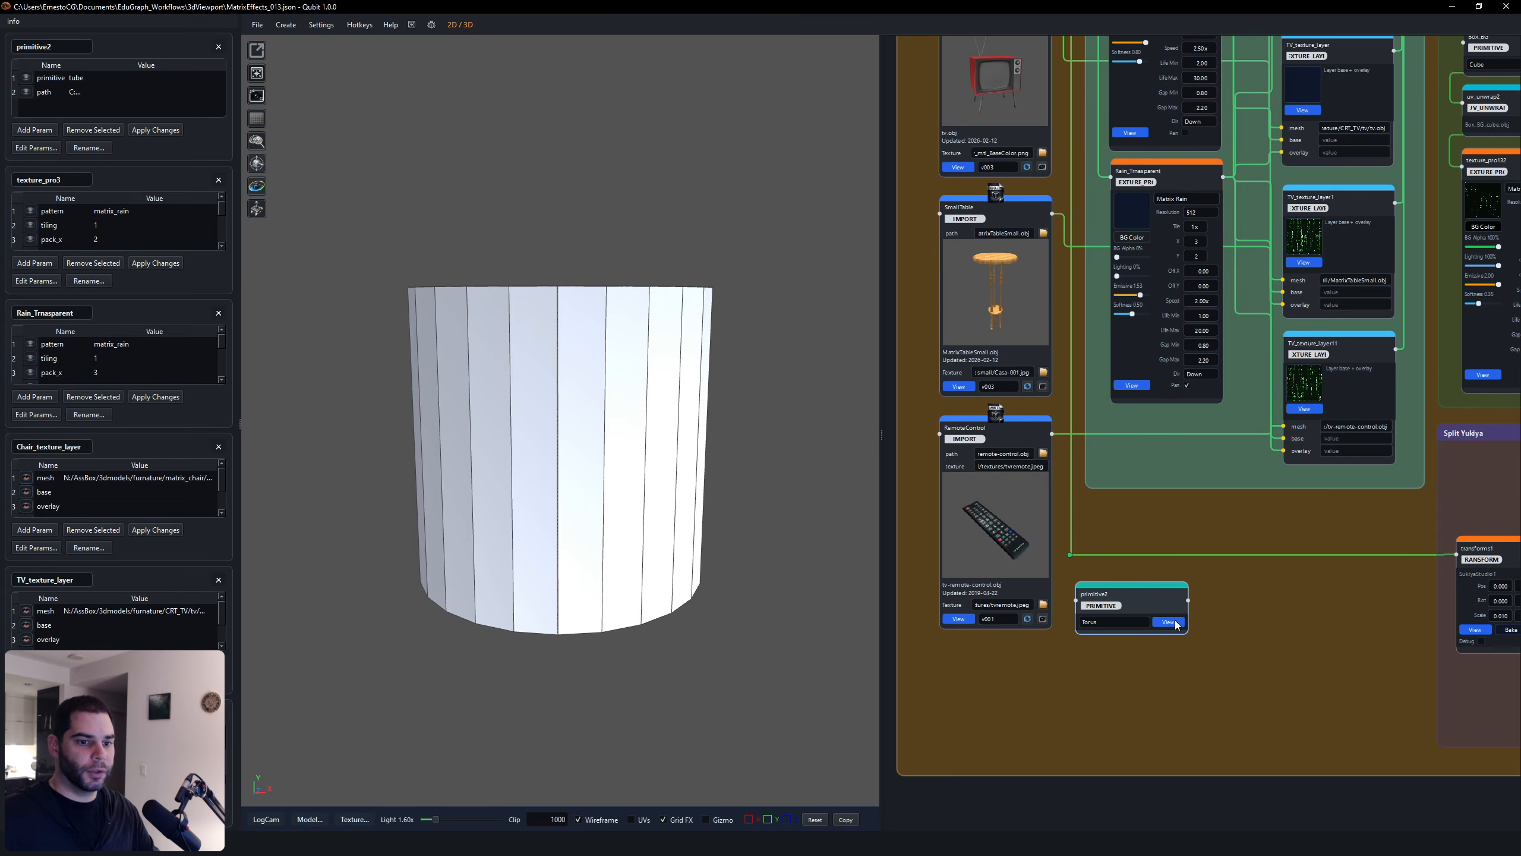
middle_click_drag(802, 444, 884, 562)
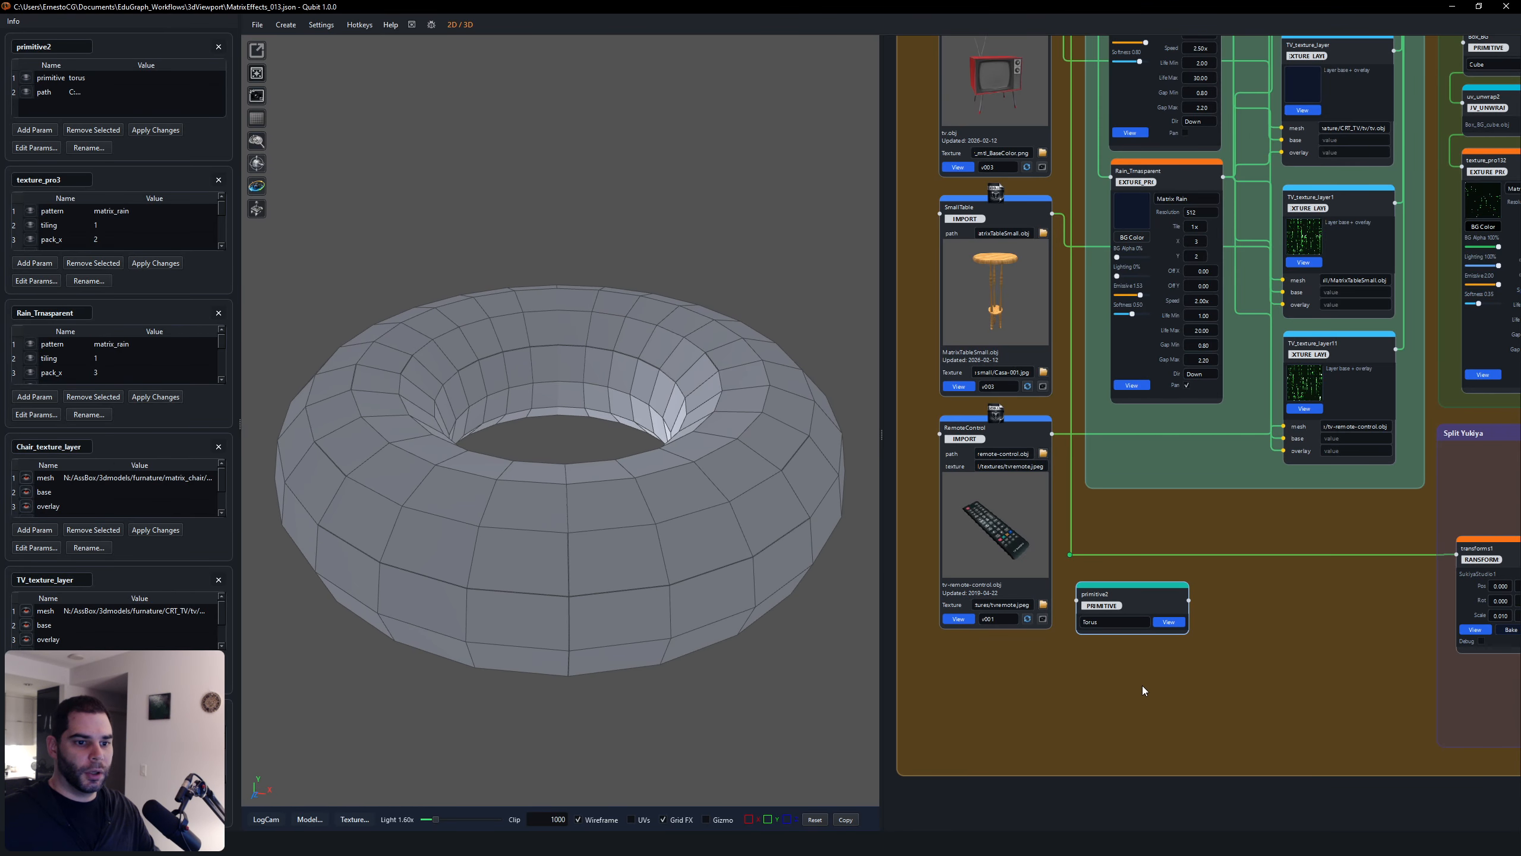
Step: Turn on the UV overlay and display the RemoteControl model with its UV layout
left_click(632, 820)
left_click(1006, 562)
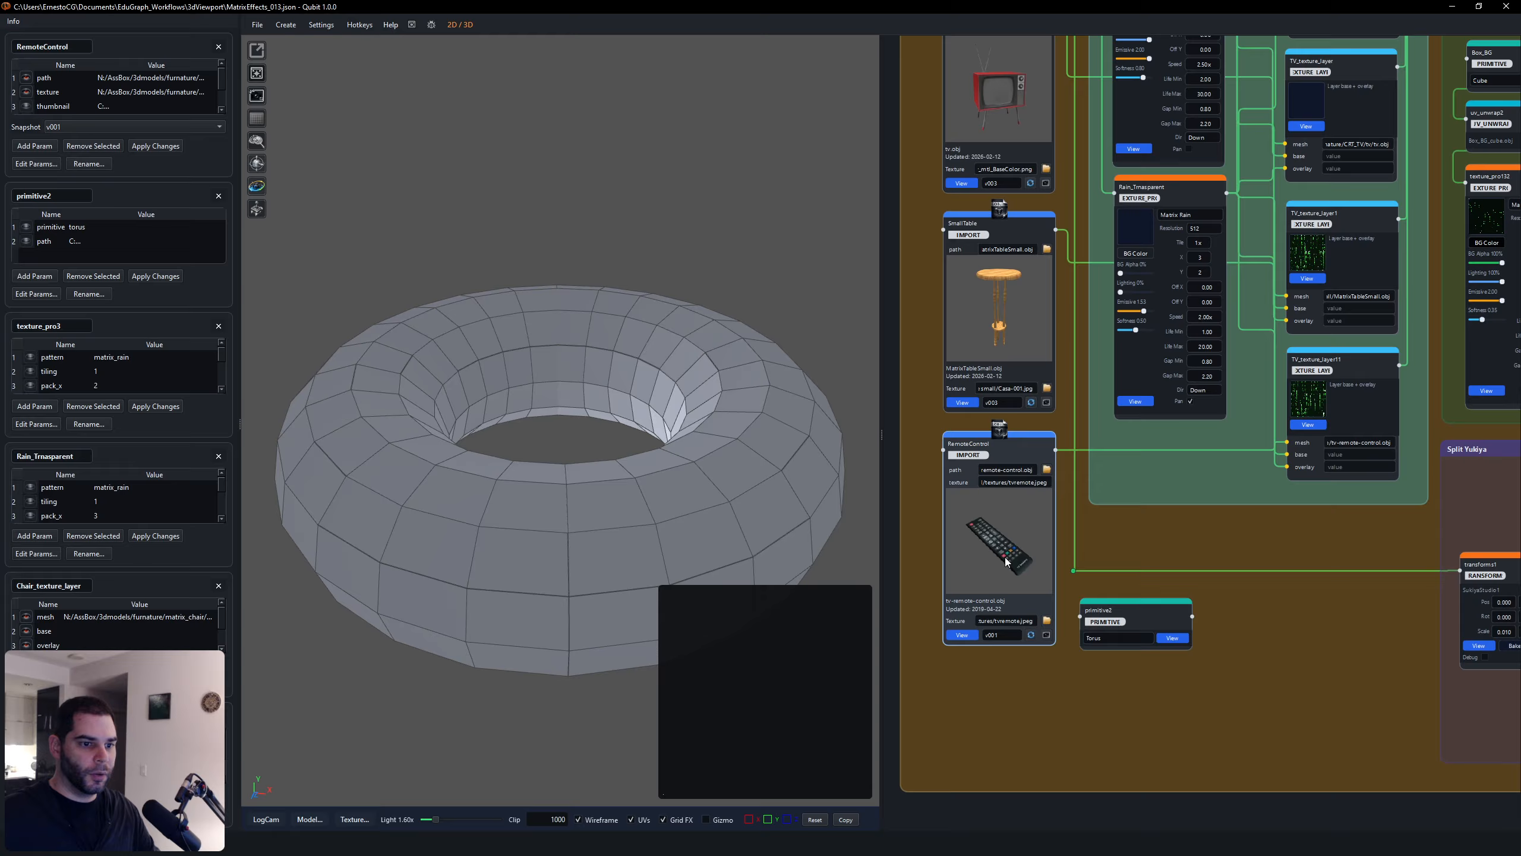
left_click(965, 636)
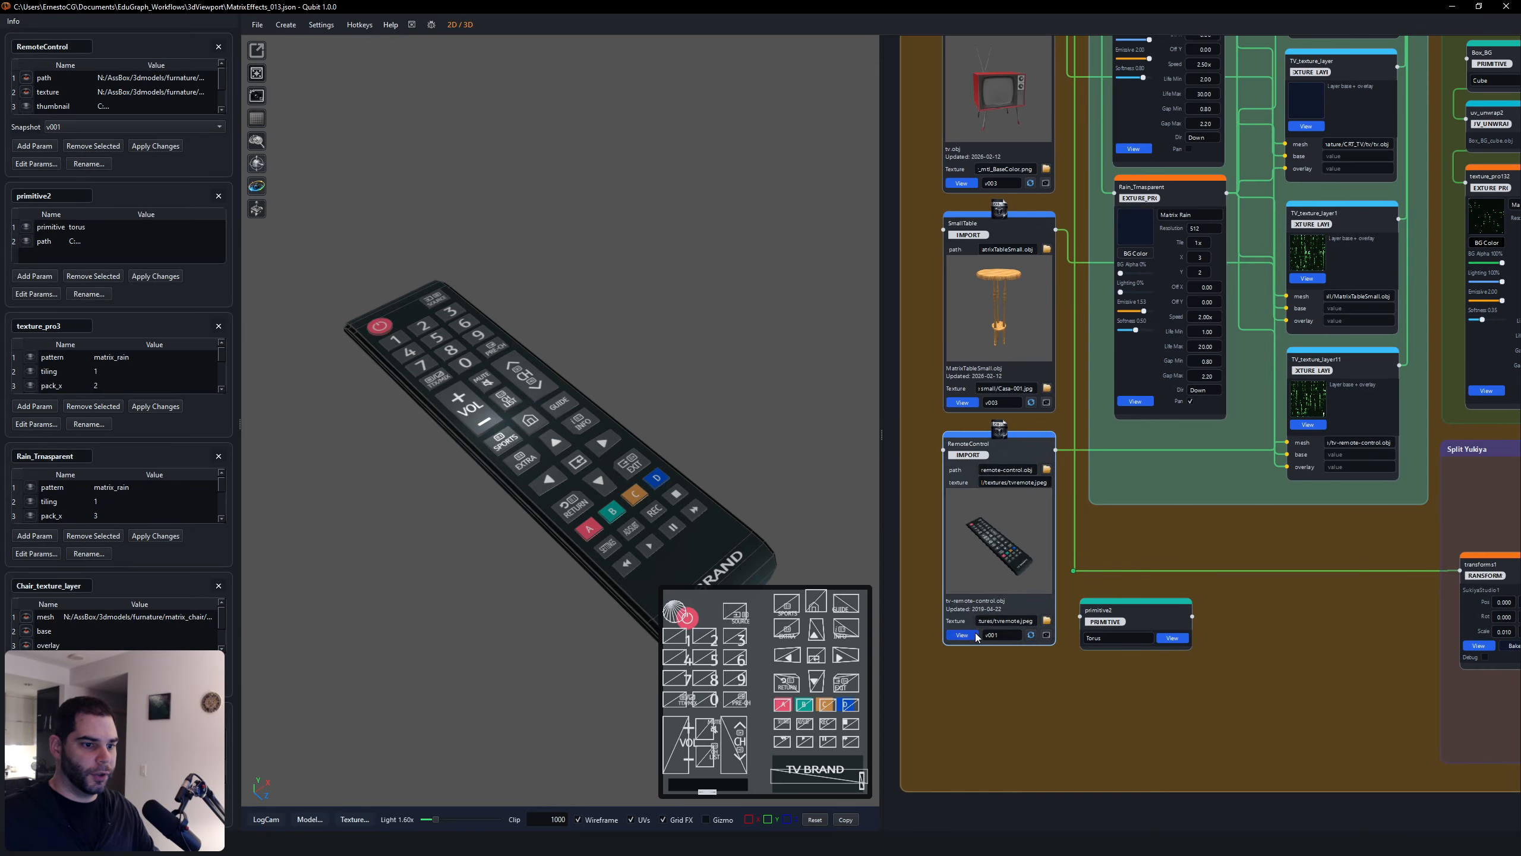
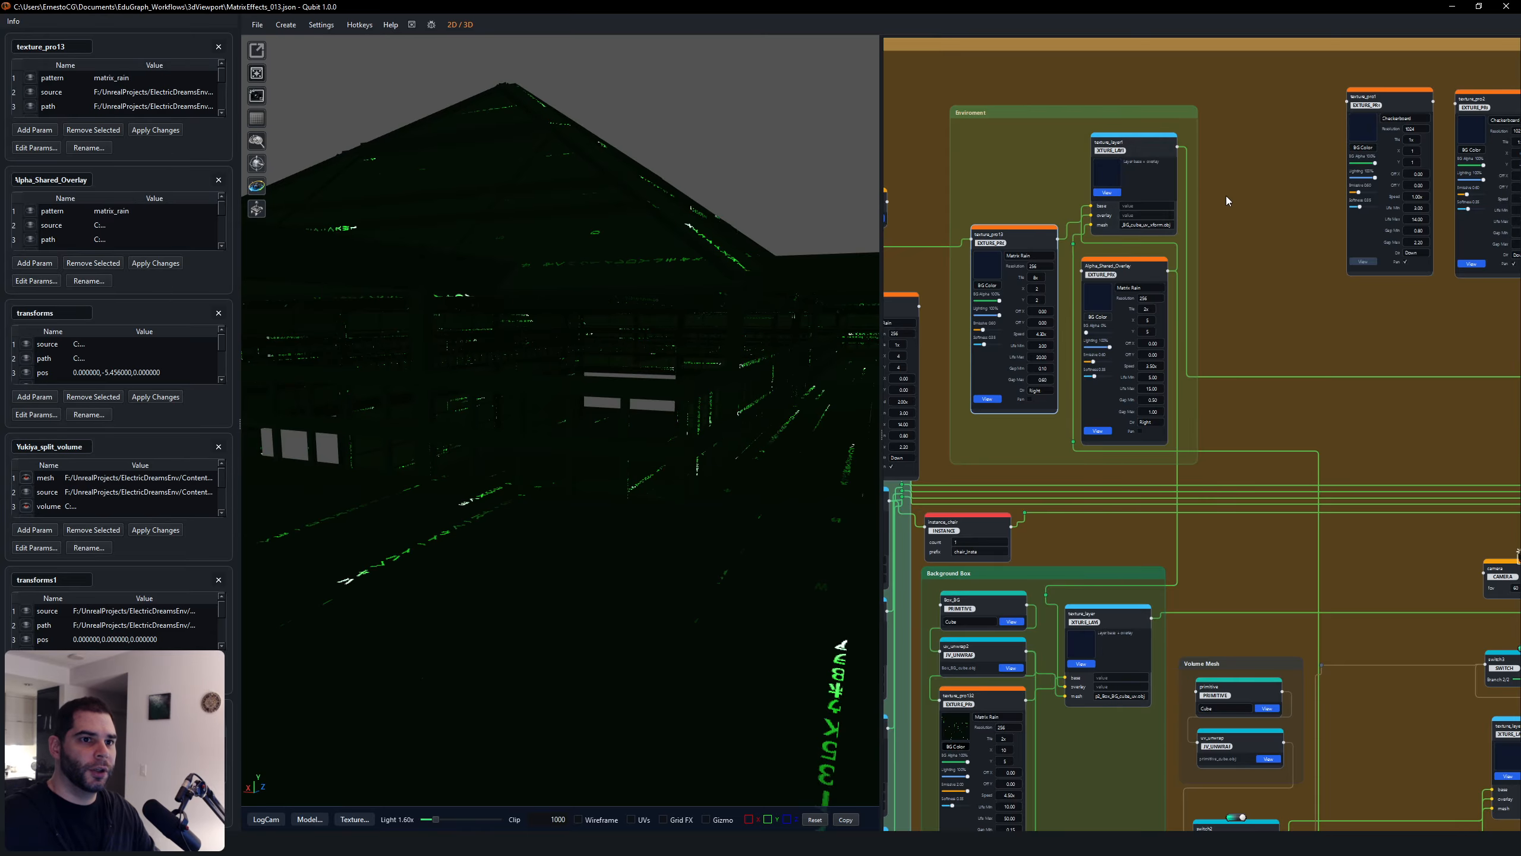
Step: Examine texture_layer1 in the Environment group, including its base, overlay and mesh connections and where they lead in the graph
scroll(1227, 198, "up", 3)
left_click(1128, 132)
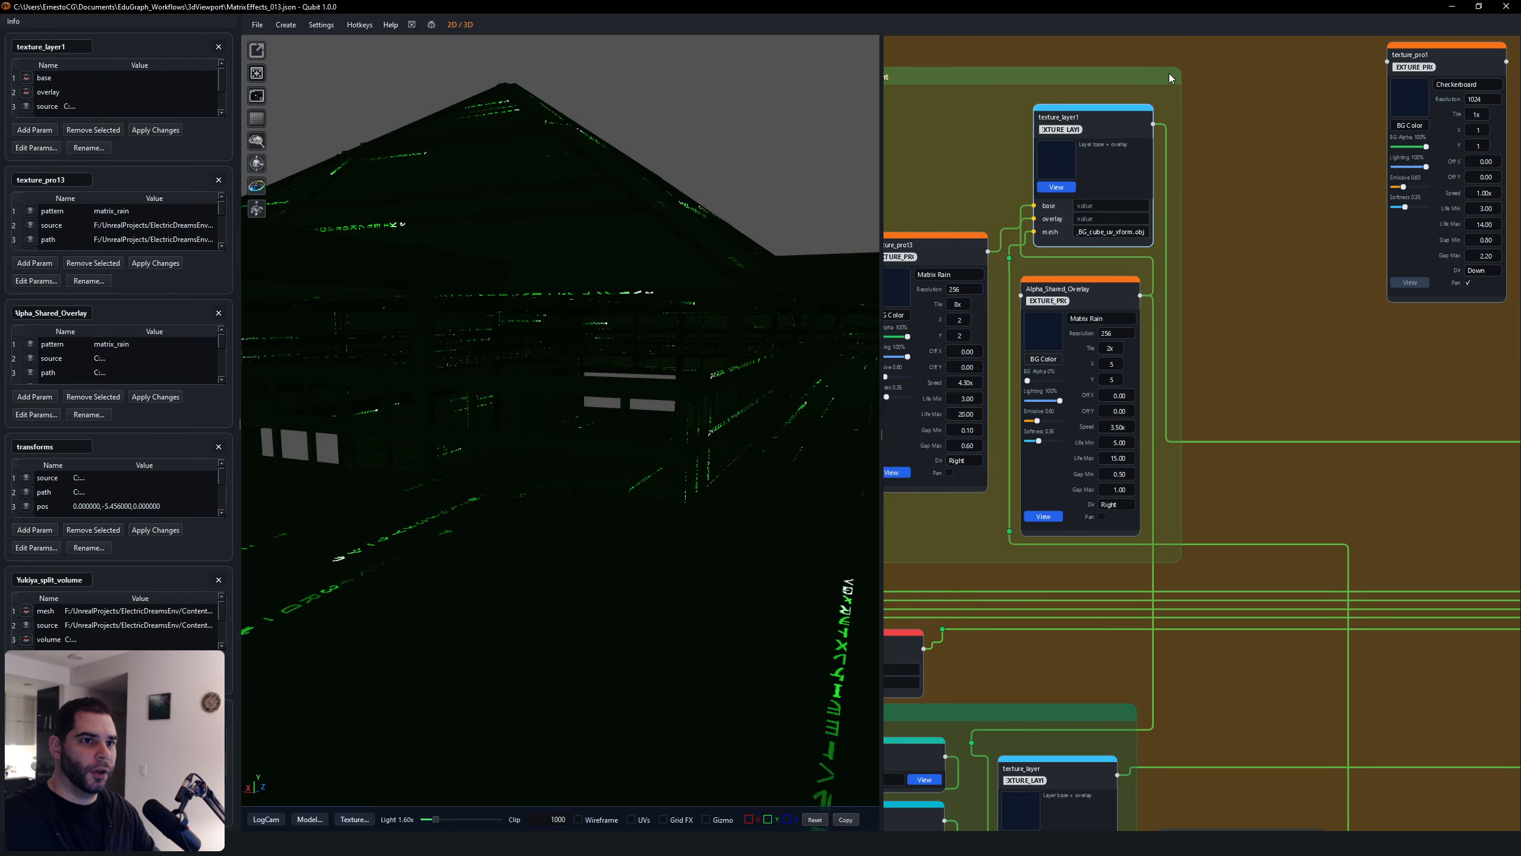
scroll(1260, 183, "up", 2)
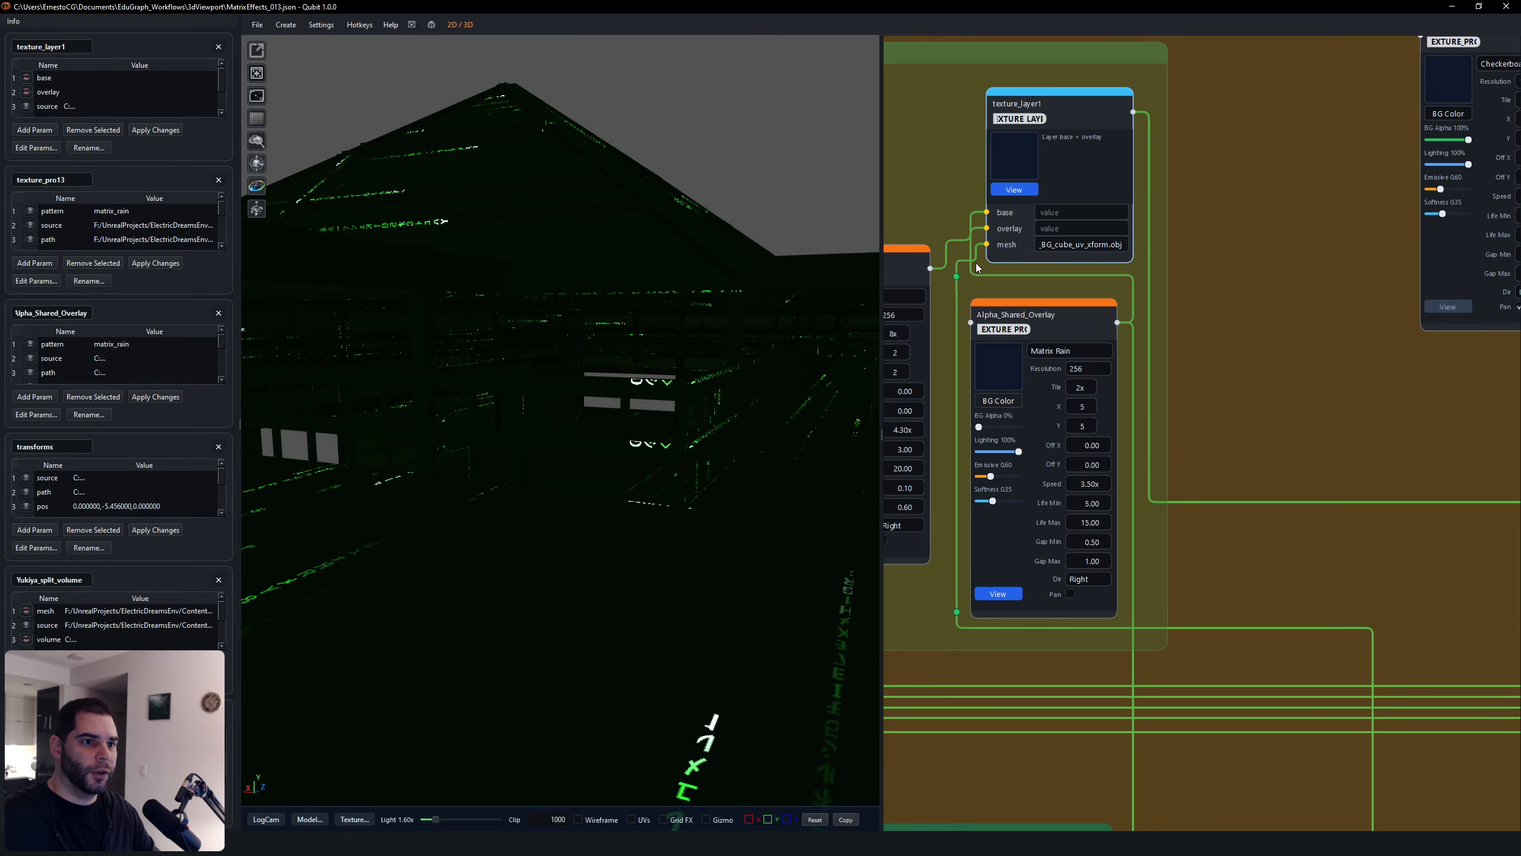
middle_click_drag(1383, 652, 1229, 250)
scroll(1229, 250, "down", 7)
middle_click_drag(1197, 299, 1163, 134)
scroll(1179, 508, "up", 3)
scroll(1167, 474, "up", 1)
middle_click_drag(1145, 66, 1196, 780)
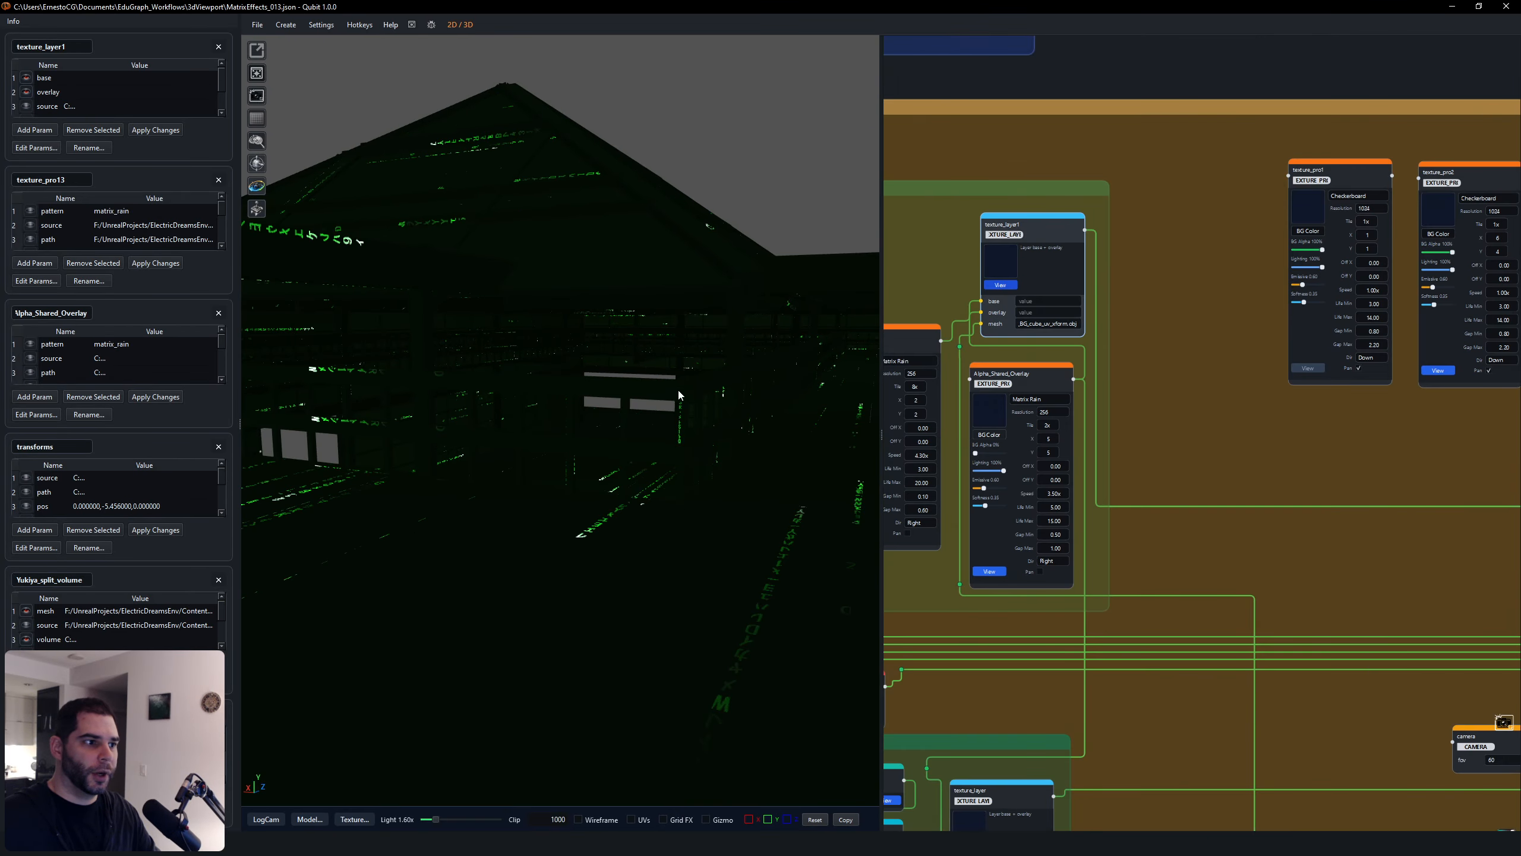
Step: Frame the environment mesh in the viewport, then display texture_layer11
key("f")
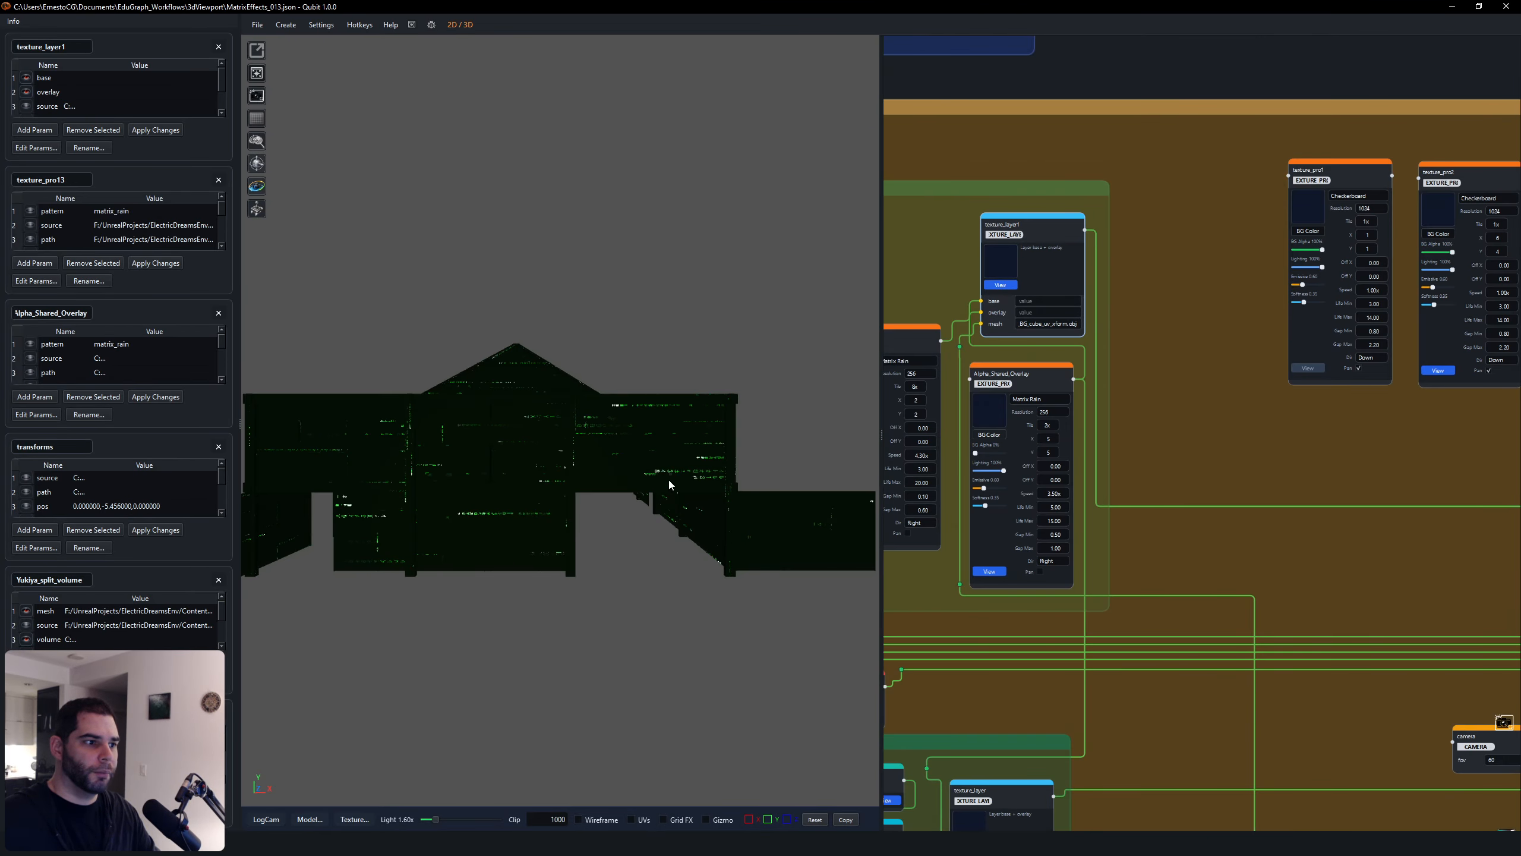
left_click_drag(669, 484, 617, 486)
scroll(1250, 523, "down", 5)
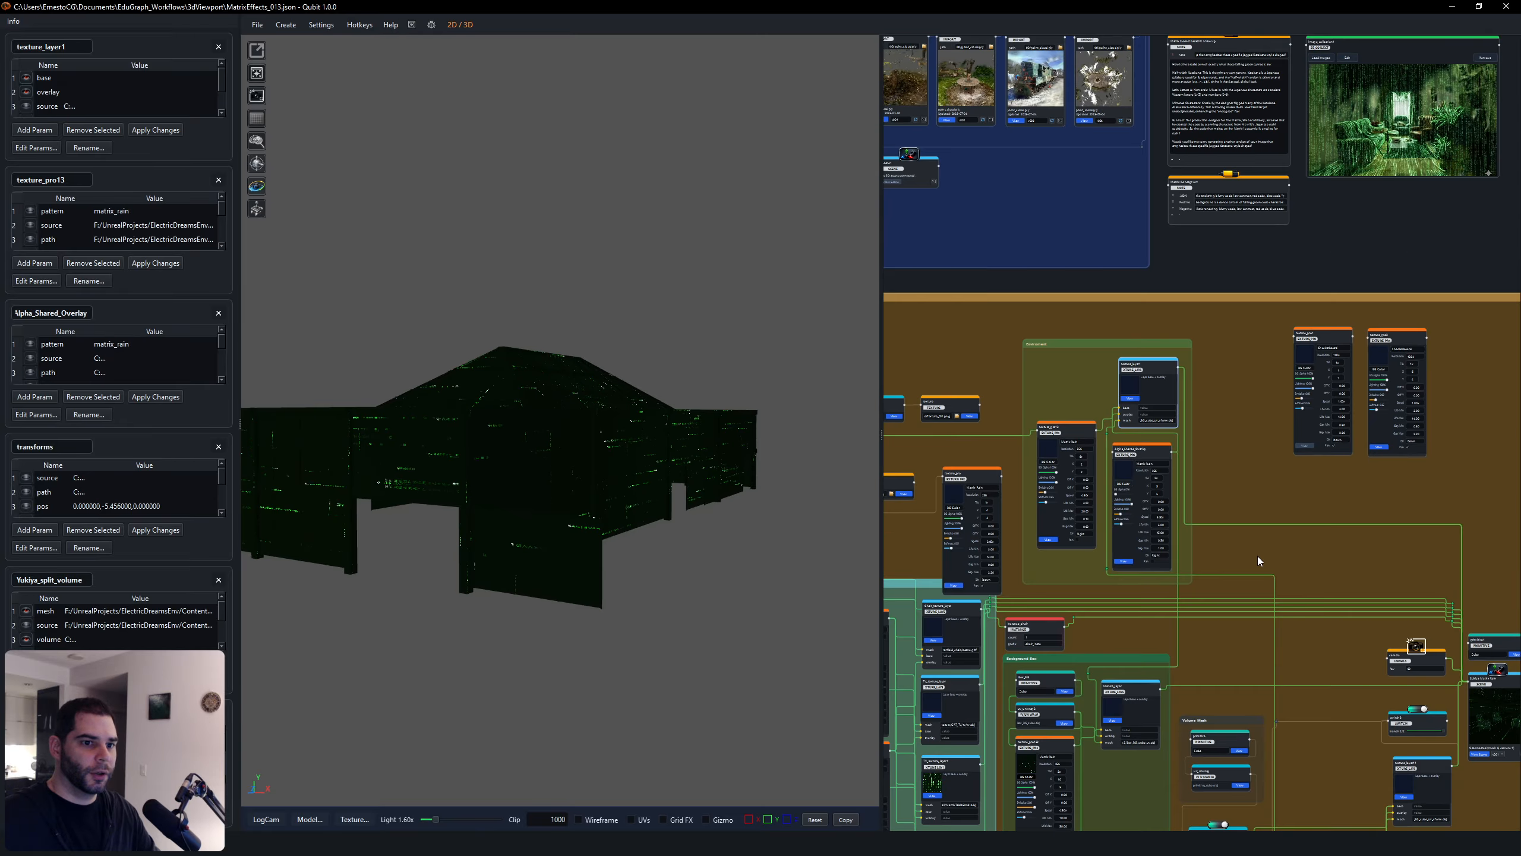
middle_click_drag(1259, 560, 1110, 145)
mouse_move(466, 492)
left_mouse_down()
mouse_move(492, 470)
mouse_move(476, 474)
left_mouse_up()
middle_click_drag(1195, 390, 1234, 367)
scroll(1341, 363, "up", 5)
left_click(1307, 273)
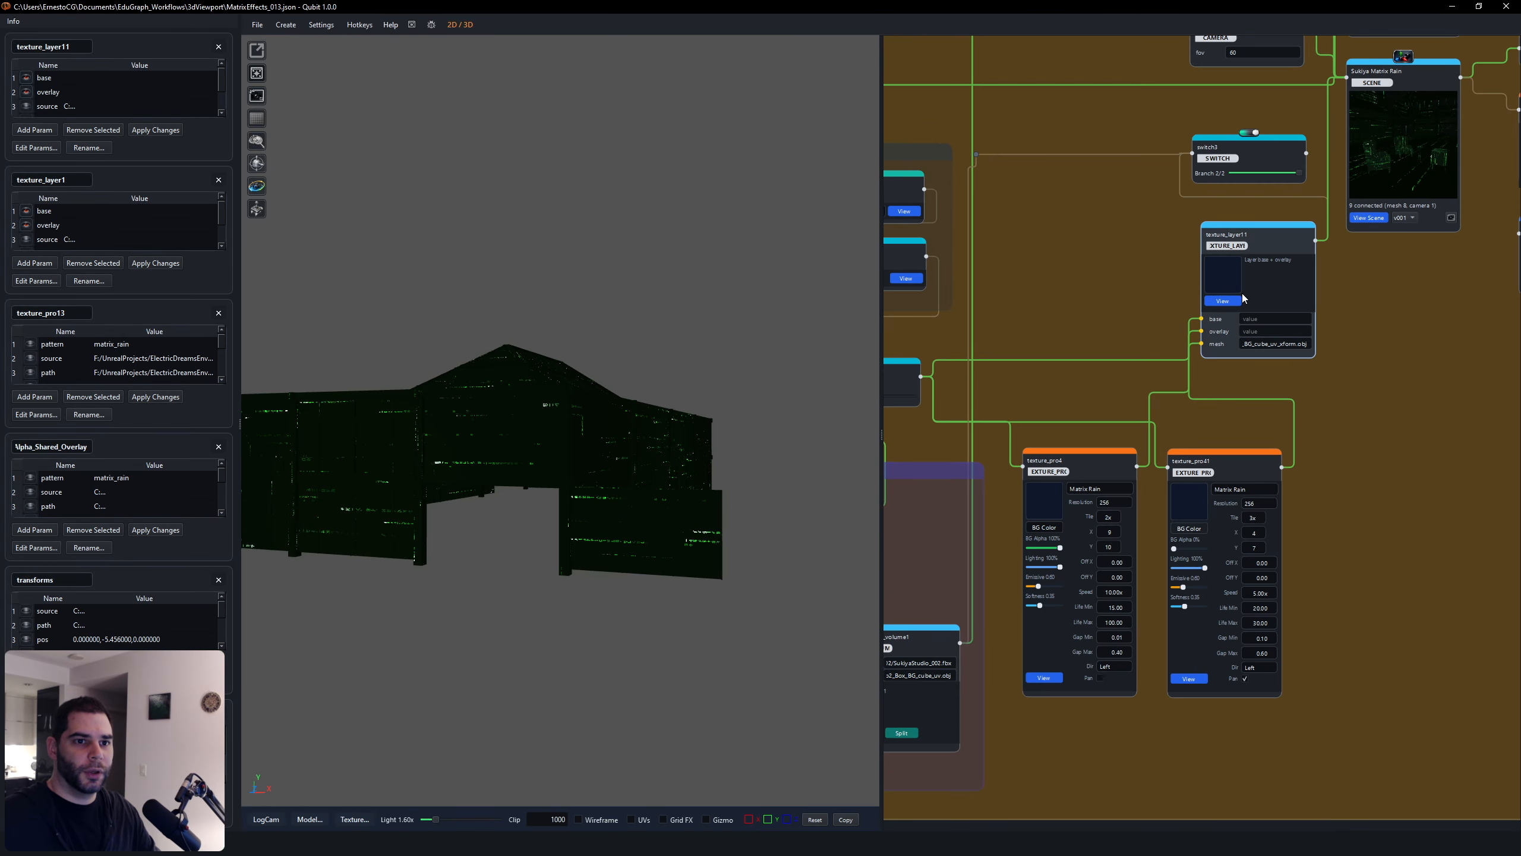
left_click(1226, 304)
Step: Examine the base and overlay rain moving across texture_layer11's floor mesh from several angles and distances
left_click_drag(611, 414, 585, 447)
right_click_drag(585, 447, 578, 466)
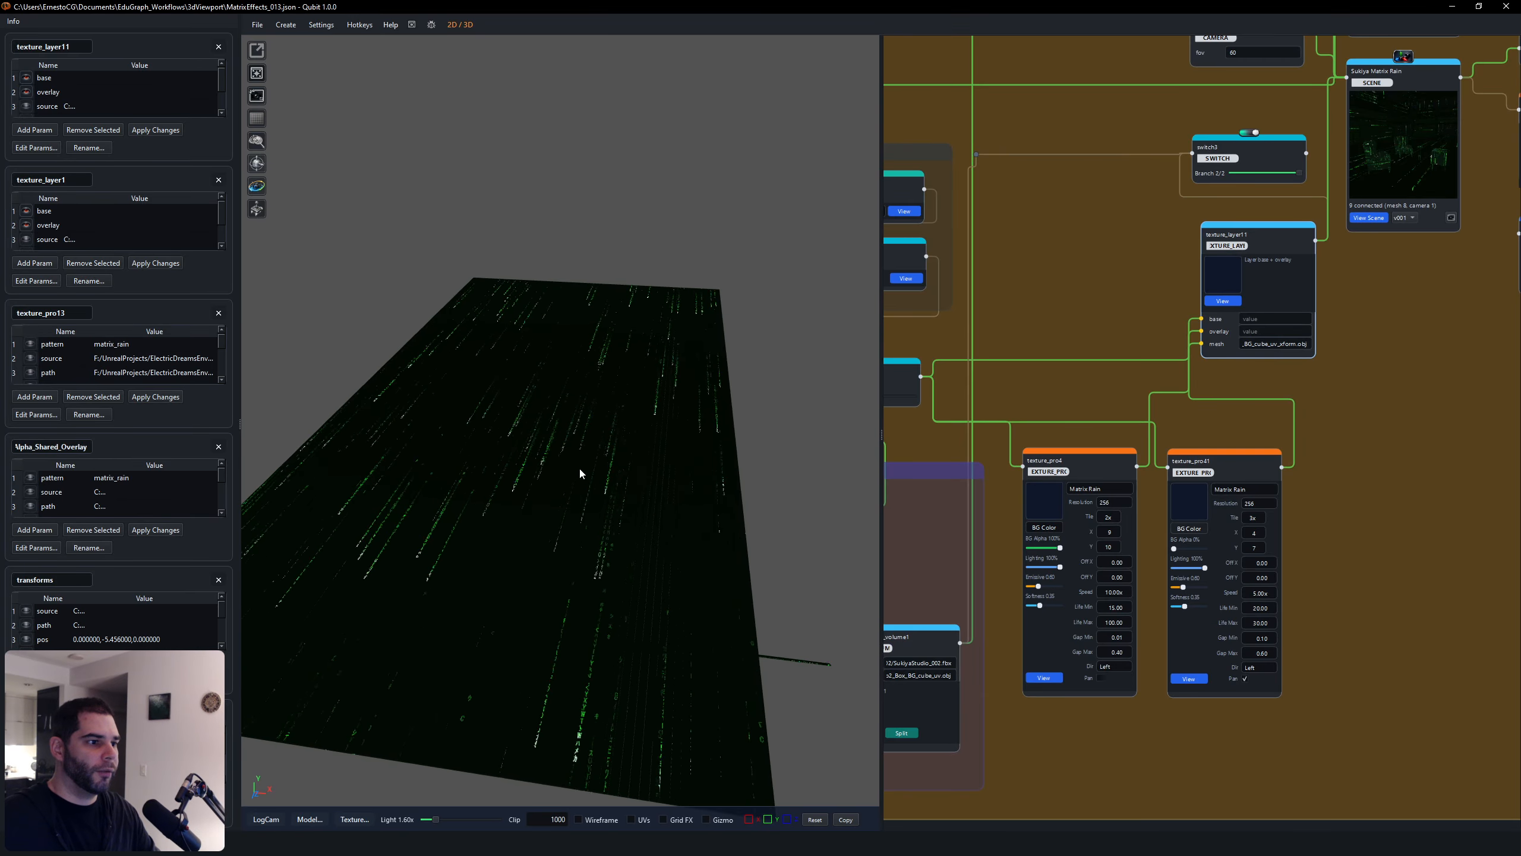
left_click_drag(579, 467, 569, 479)
right_click_drag(568, 478, 568, 505)
left_click_drag(568, 506, 569, 515)
right_click_drag(569, 515, 588, 503)
left_click_drag(587, 503, 649, 504)
key("w")
right_click_drag(649, 503, 619, 508)
key("w")
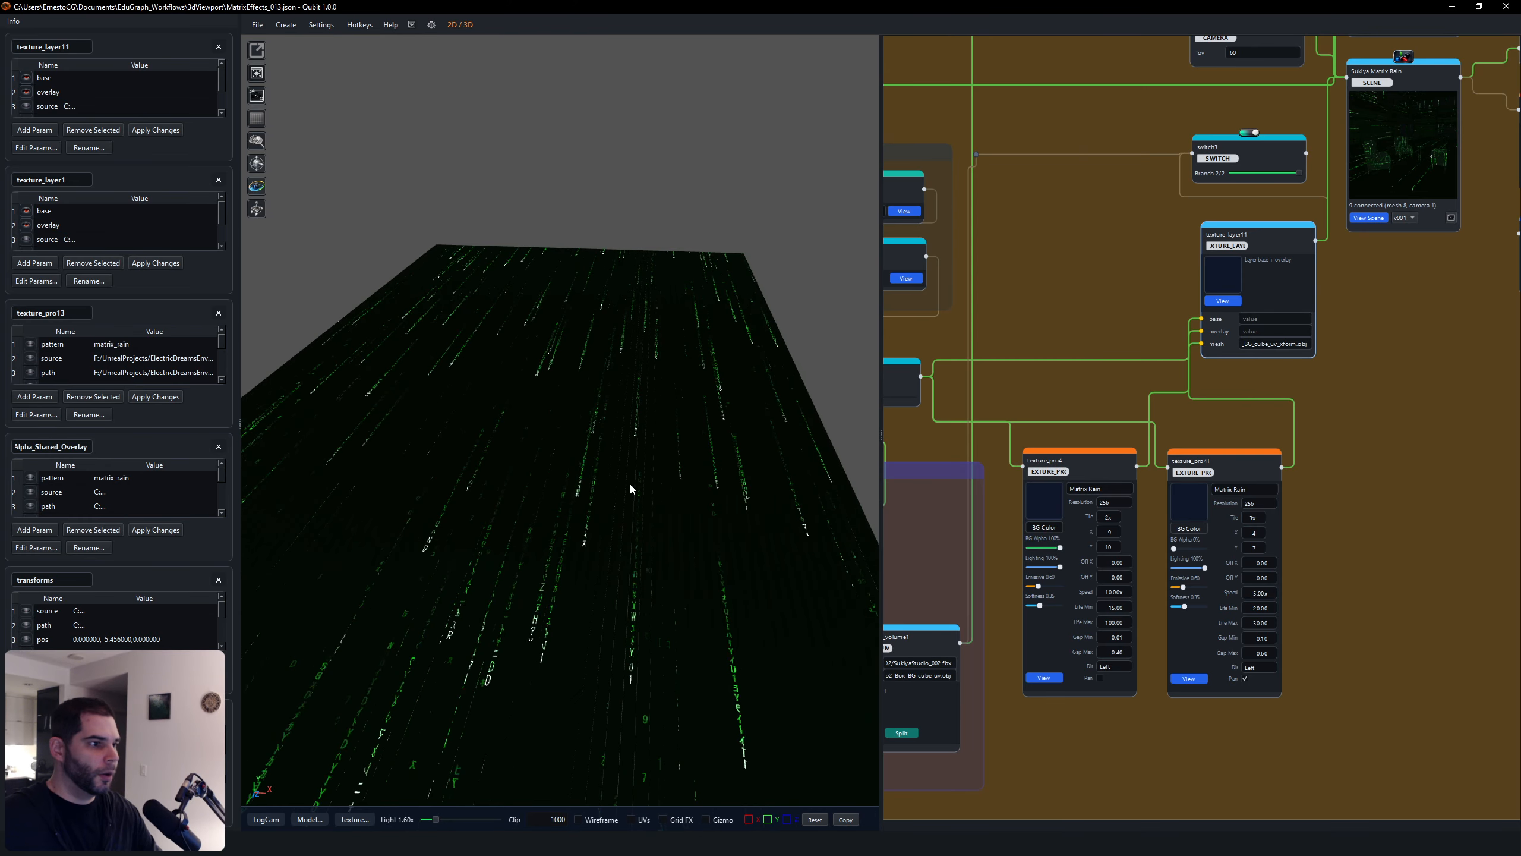
Step: Try the Up rain direction on texture_pro4 and Down on texture_pro41, checking the floor mesh
middle_click_drag(1388, 356, 1445, 346)
scroll(1445, 346, "up", 1)
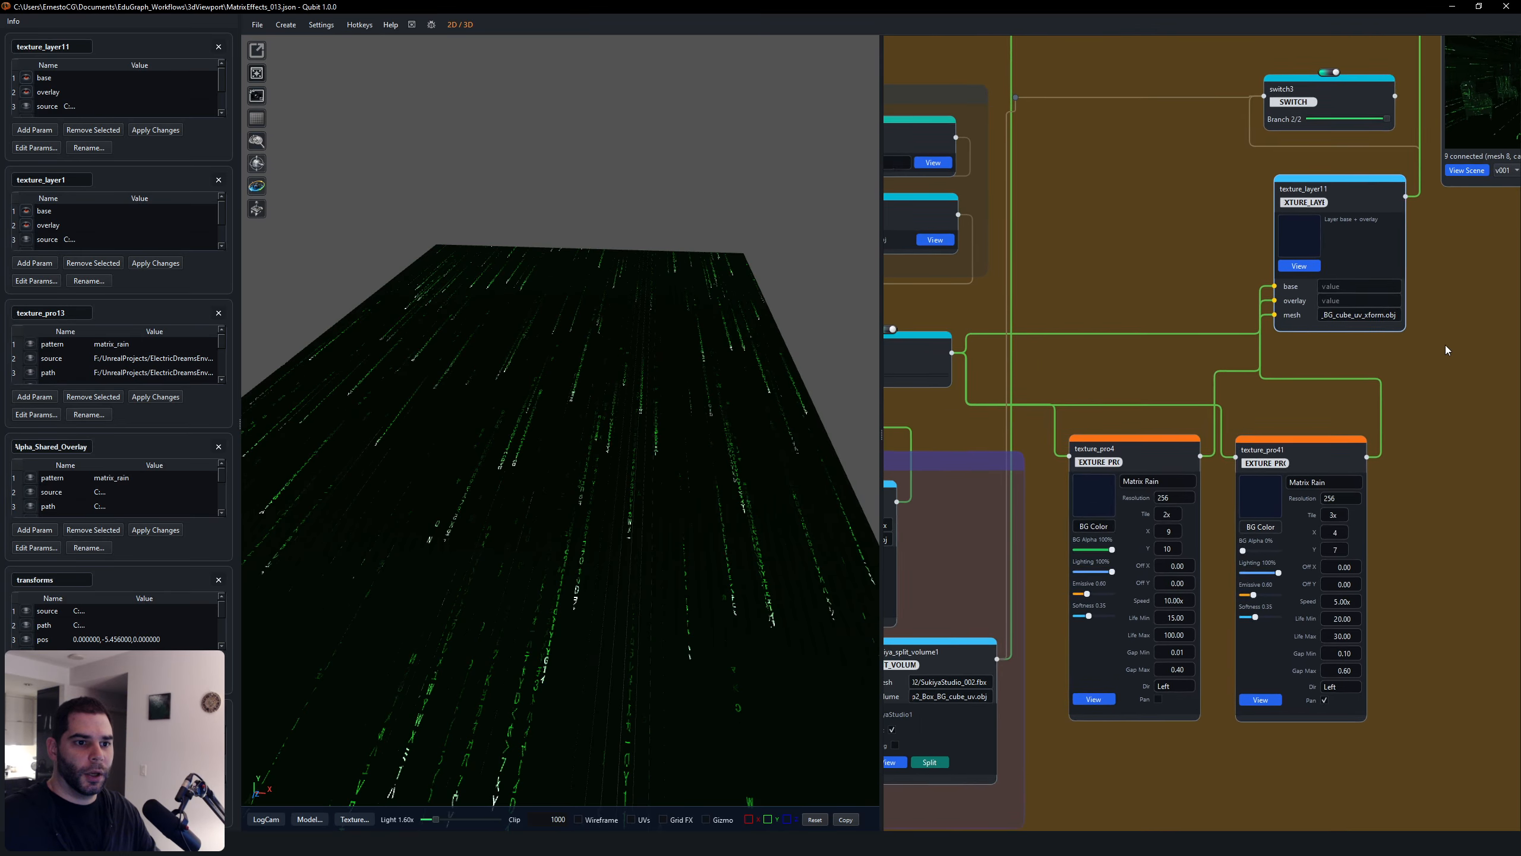
scroll(1445, 345, "down", 1)
scroll(1249, 649, "up", 2)
left_click(1215, 636)
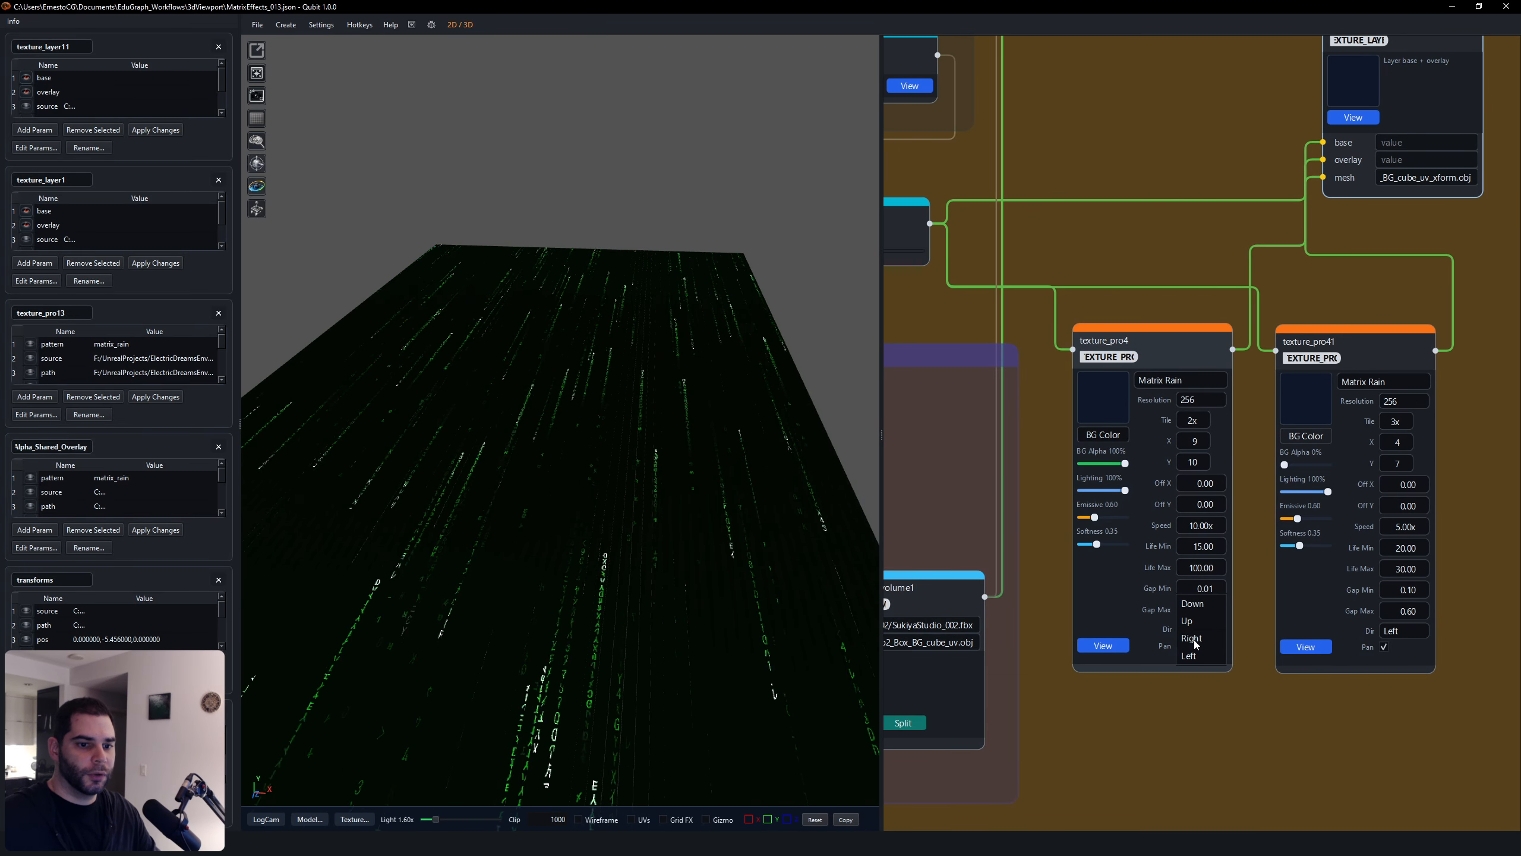
left_click(1199, 634)
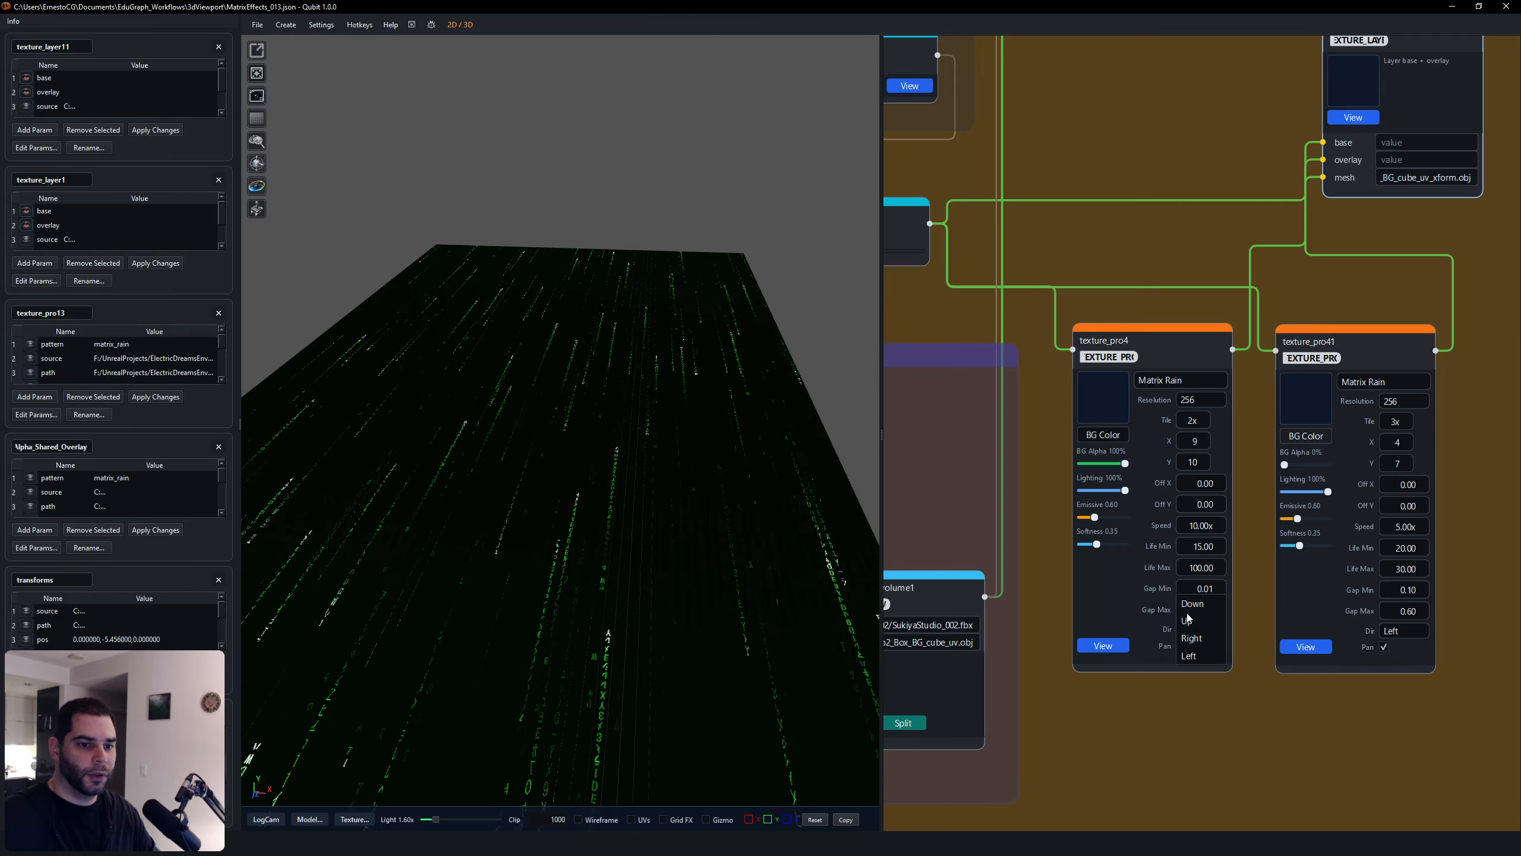
left_click(1205, 655)
left_click(1199, 634)
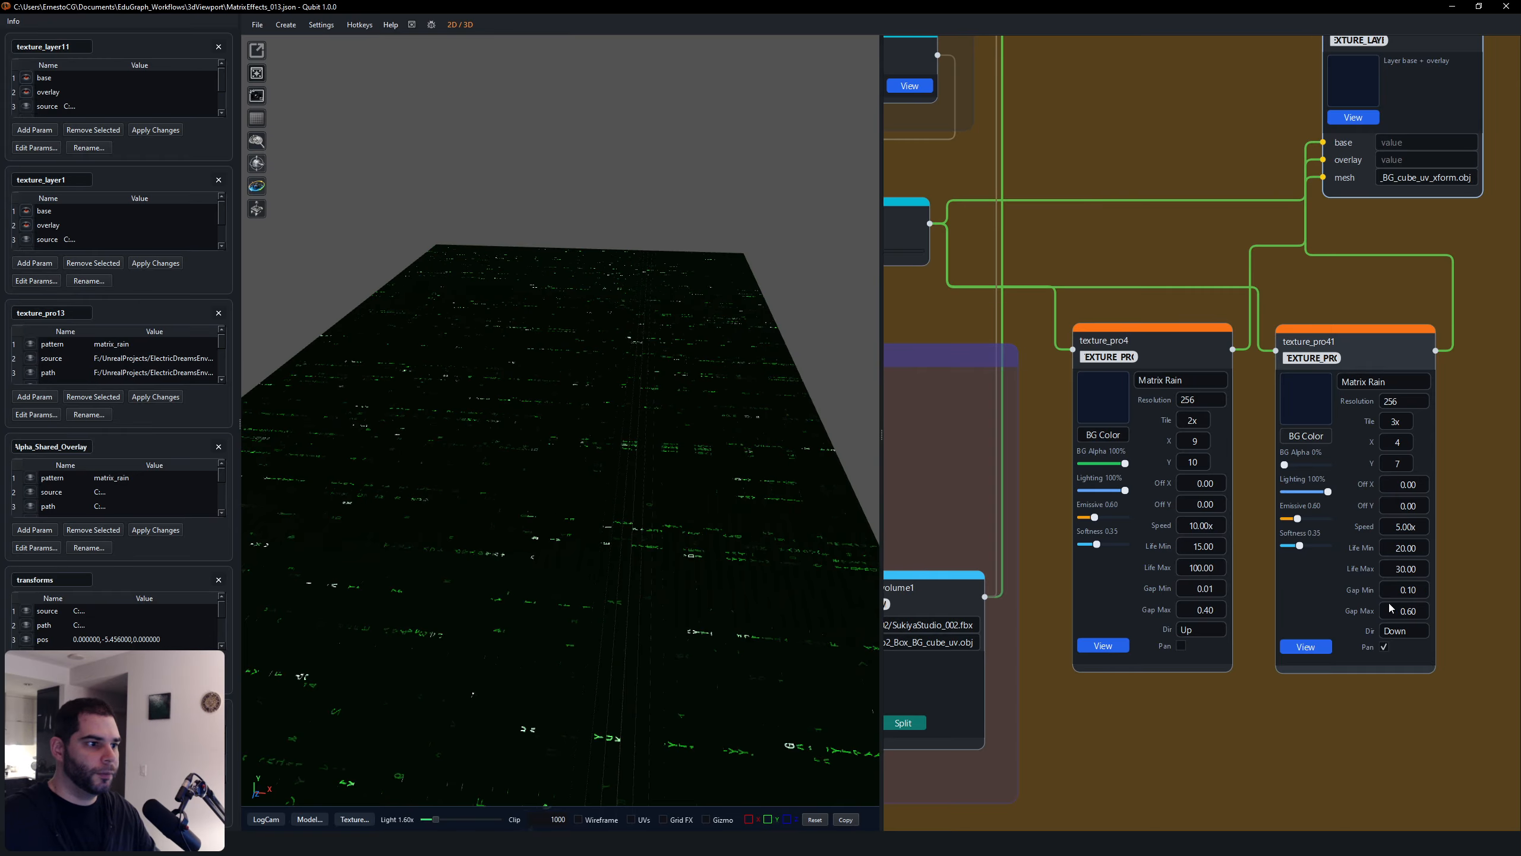
mouse_move(611, 383)
left_mouse_down()
mouse_move(625, 473)
mouse_move(584, 409)
mouse_move(628, 394)
left_mouse_up()
scroll(624, 472, "up", 4)
scroll(628, 393, "down", 3)
Step: Set the rain direction to Right on texture_pro4 and Left on texture_pro41
left_click(1197, 632)
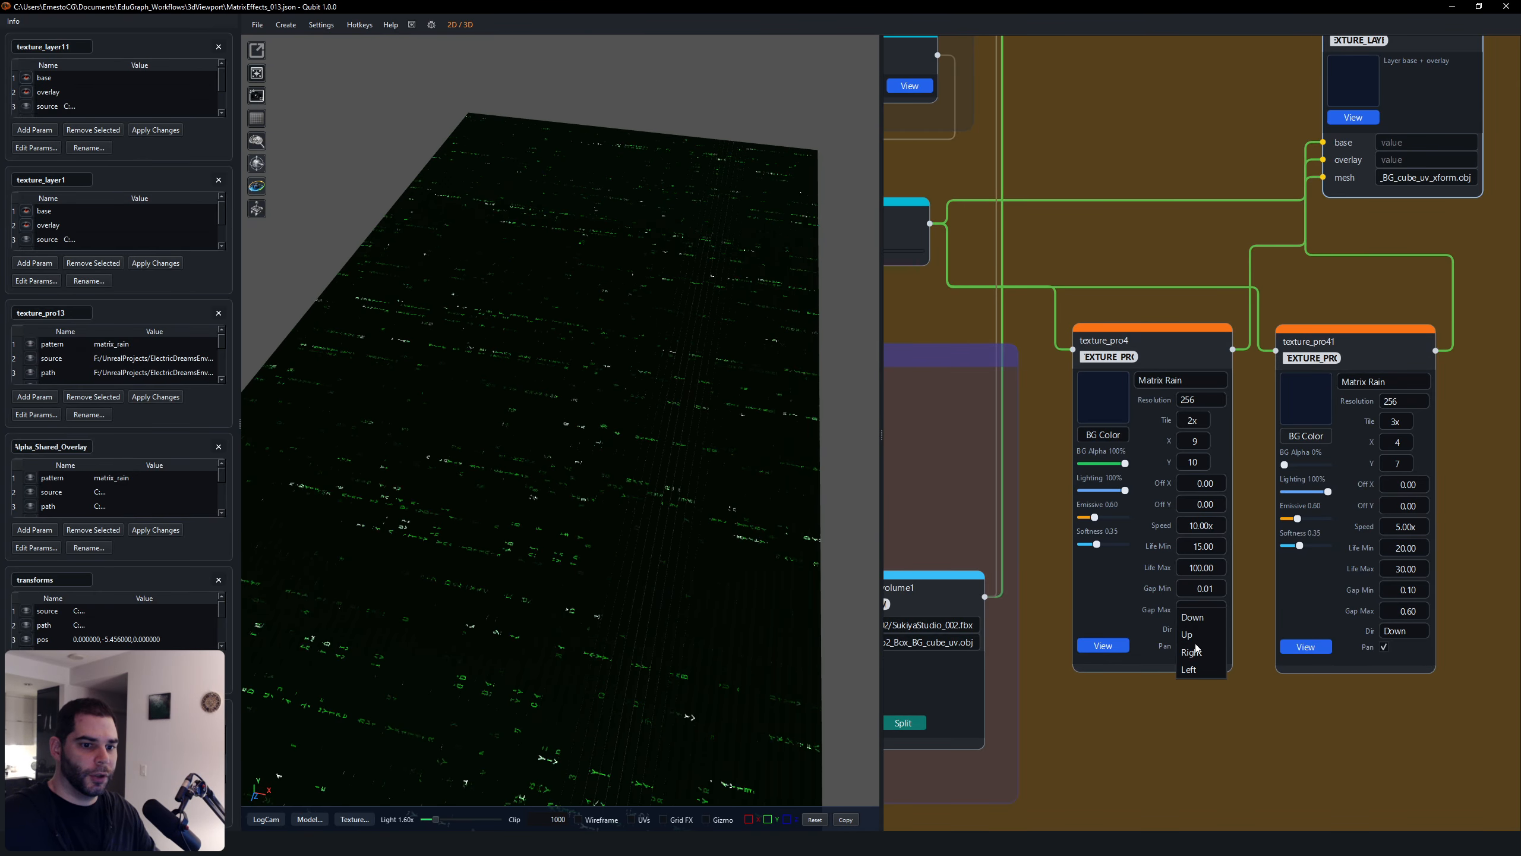
left_click(1197, 672)
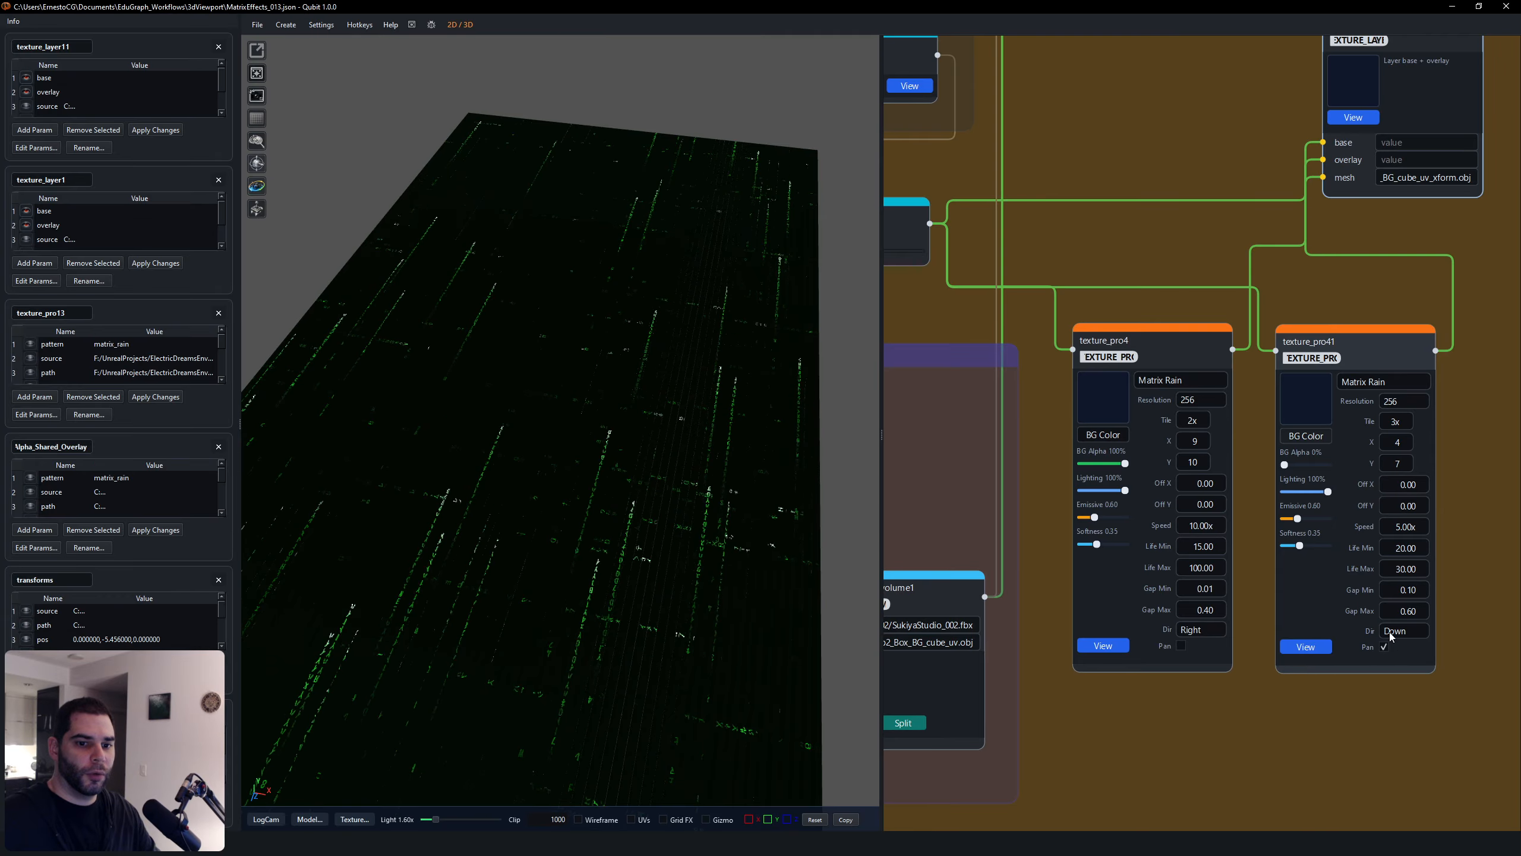
left_click(1395, 686)
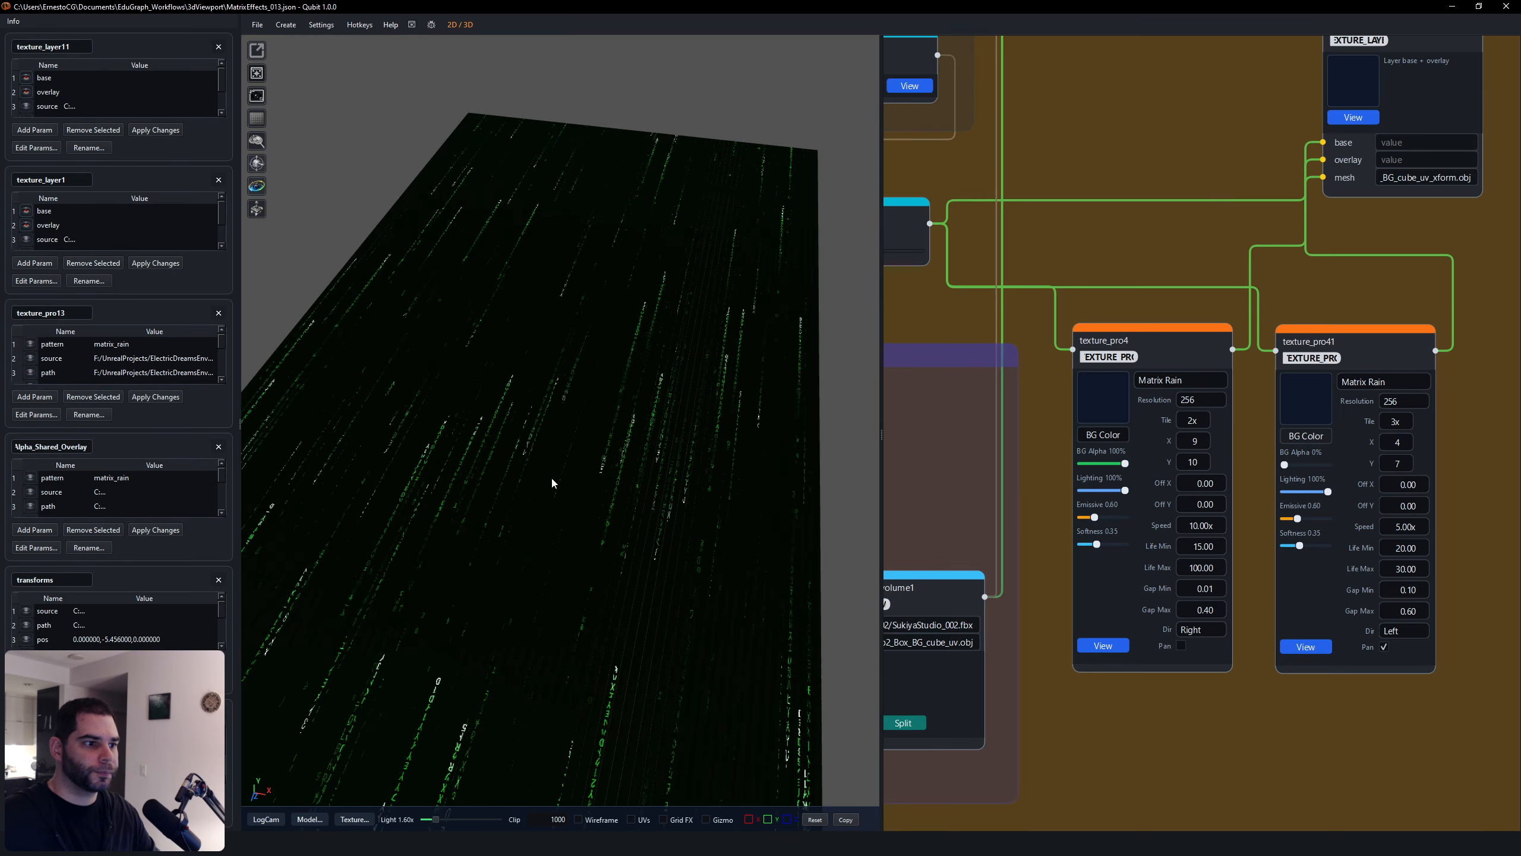
mouse_move(553, 482)
left_mouse_down()
mouse_move(527, 443)
mouse_move(574, 452)
mouse_move(533, 466)
left_mouse_up()
Step: Display the environment mesh and try the Up rain direction on Alpha_Shared_Overlay and Down on texture_pro13
scroll(1204, 486, "down", 8)
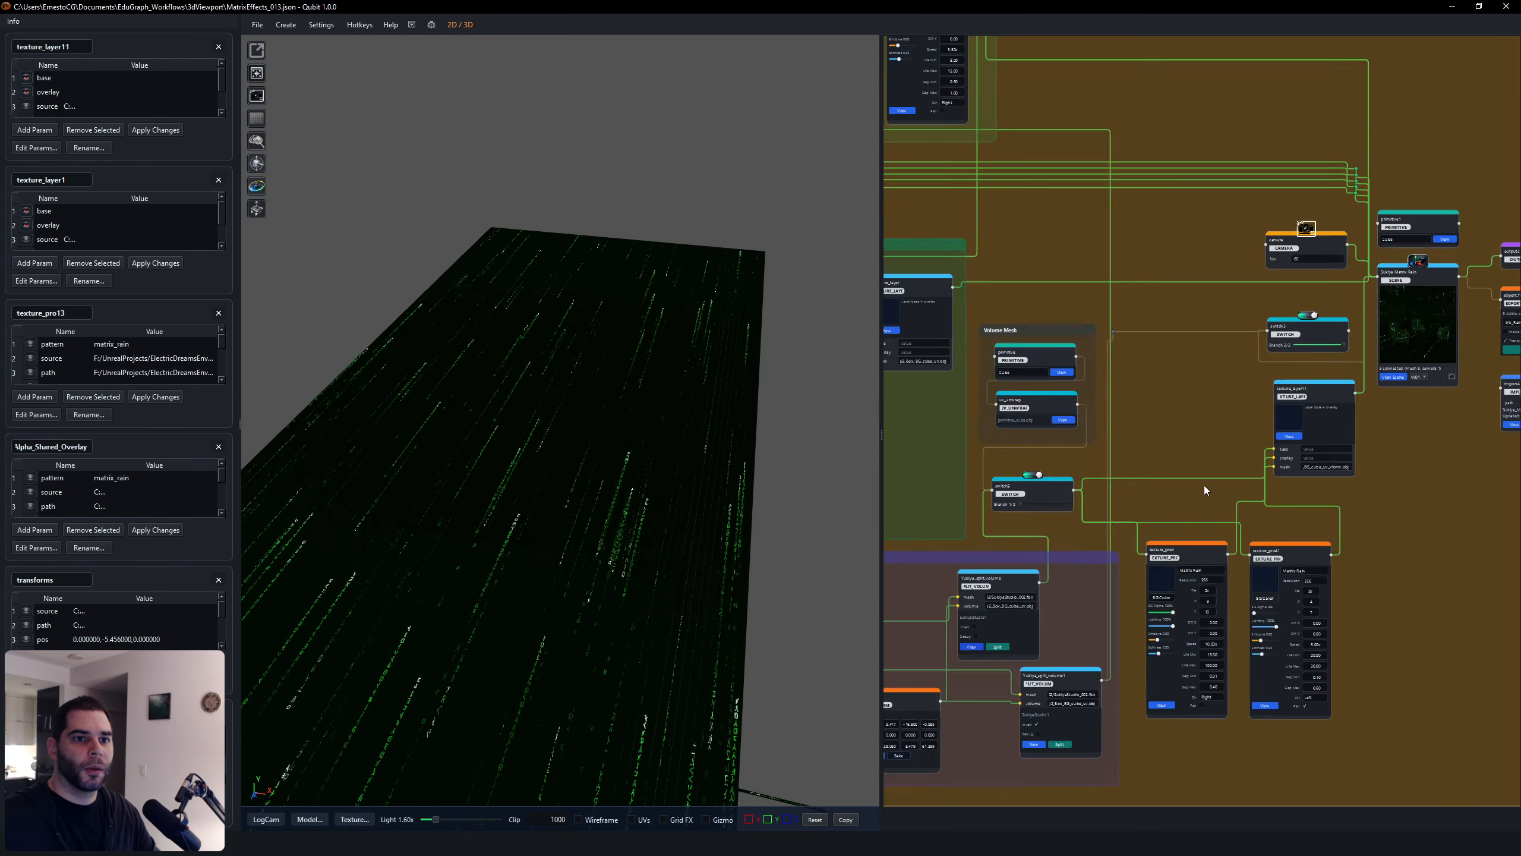
scroll(1226, 426, "up", 3)
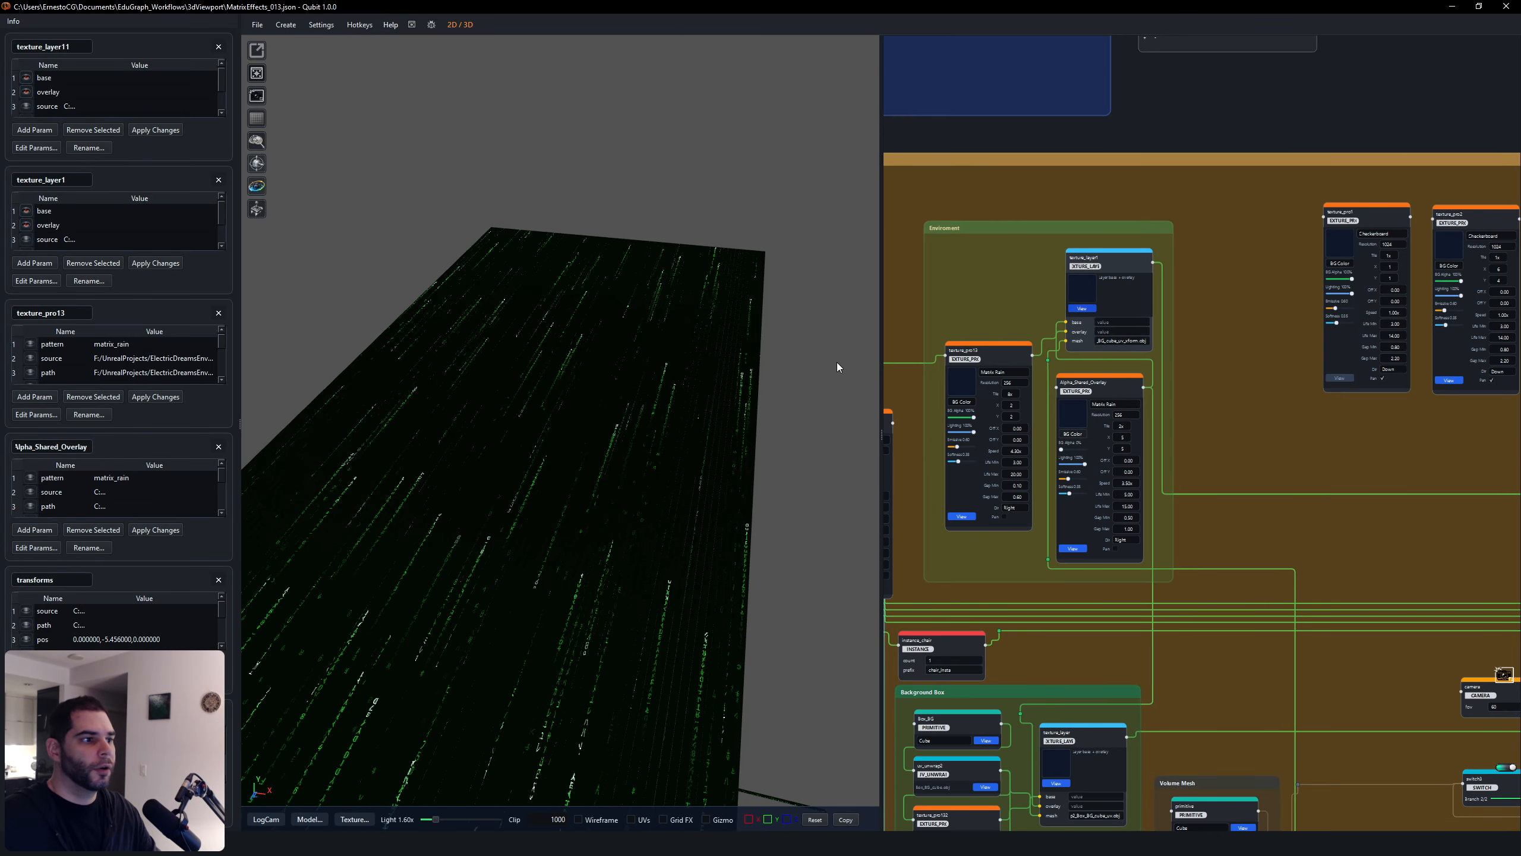
key("f")
left_click_drag(584, 445, 545, 457)
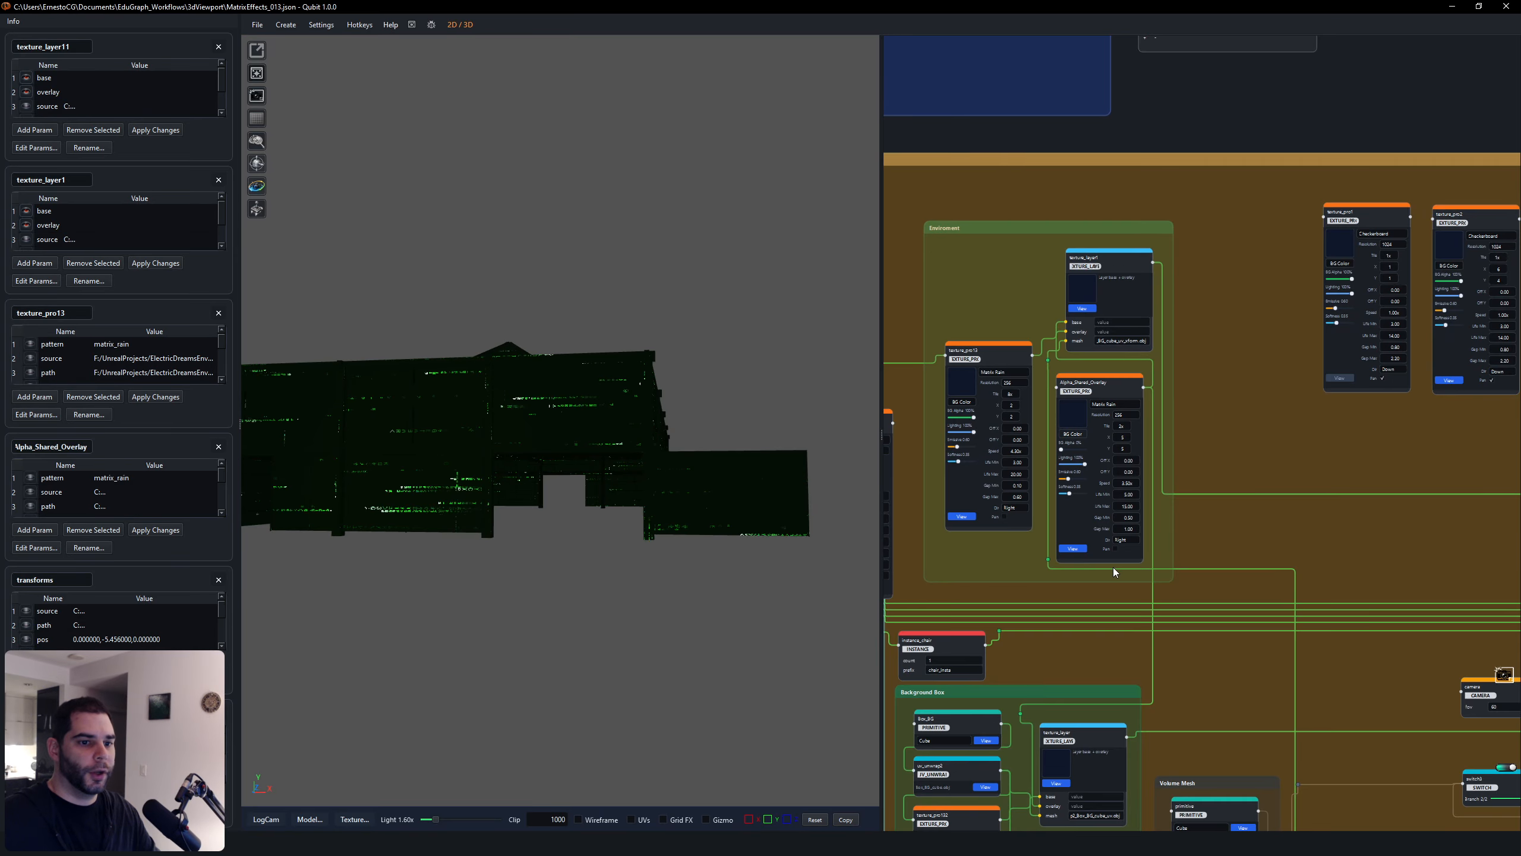
scroll(1112, 569, "up", 3)
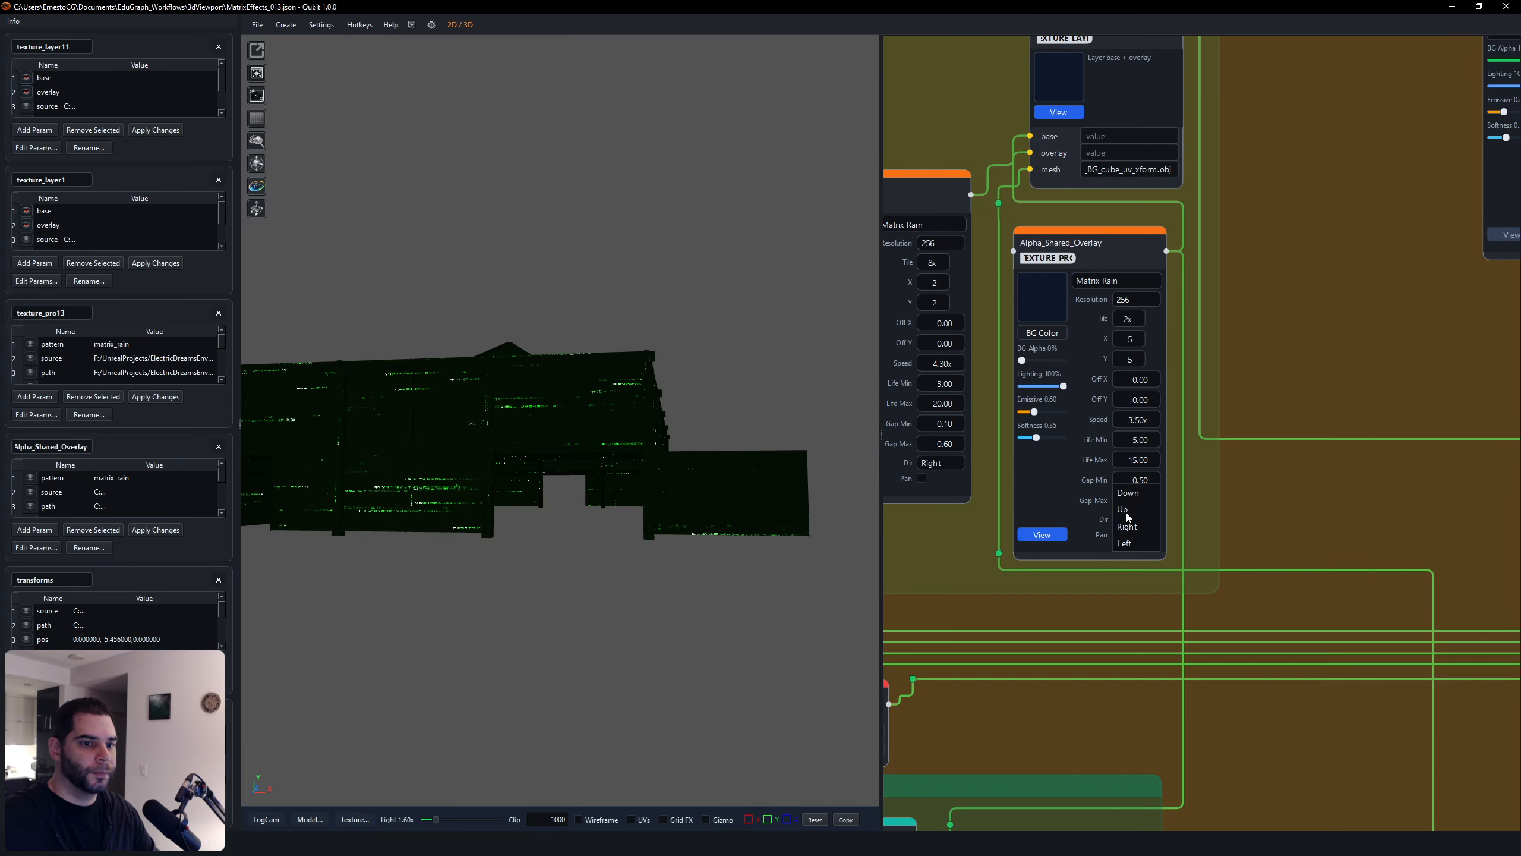
left_click(1125, 518)
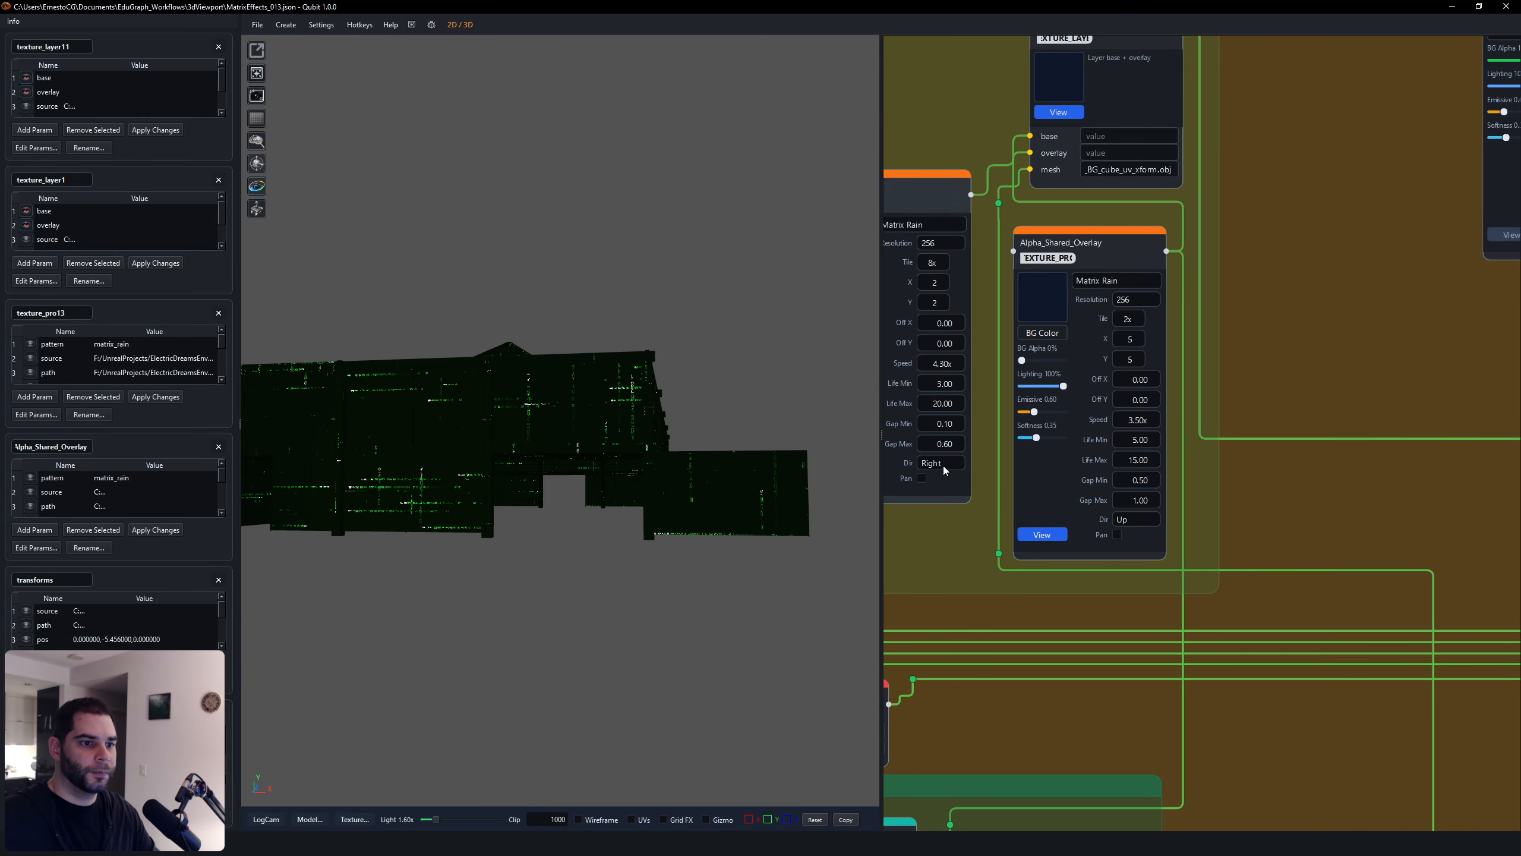
left_click(928, 438)
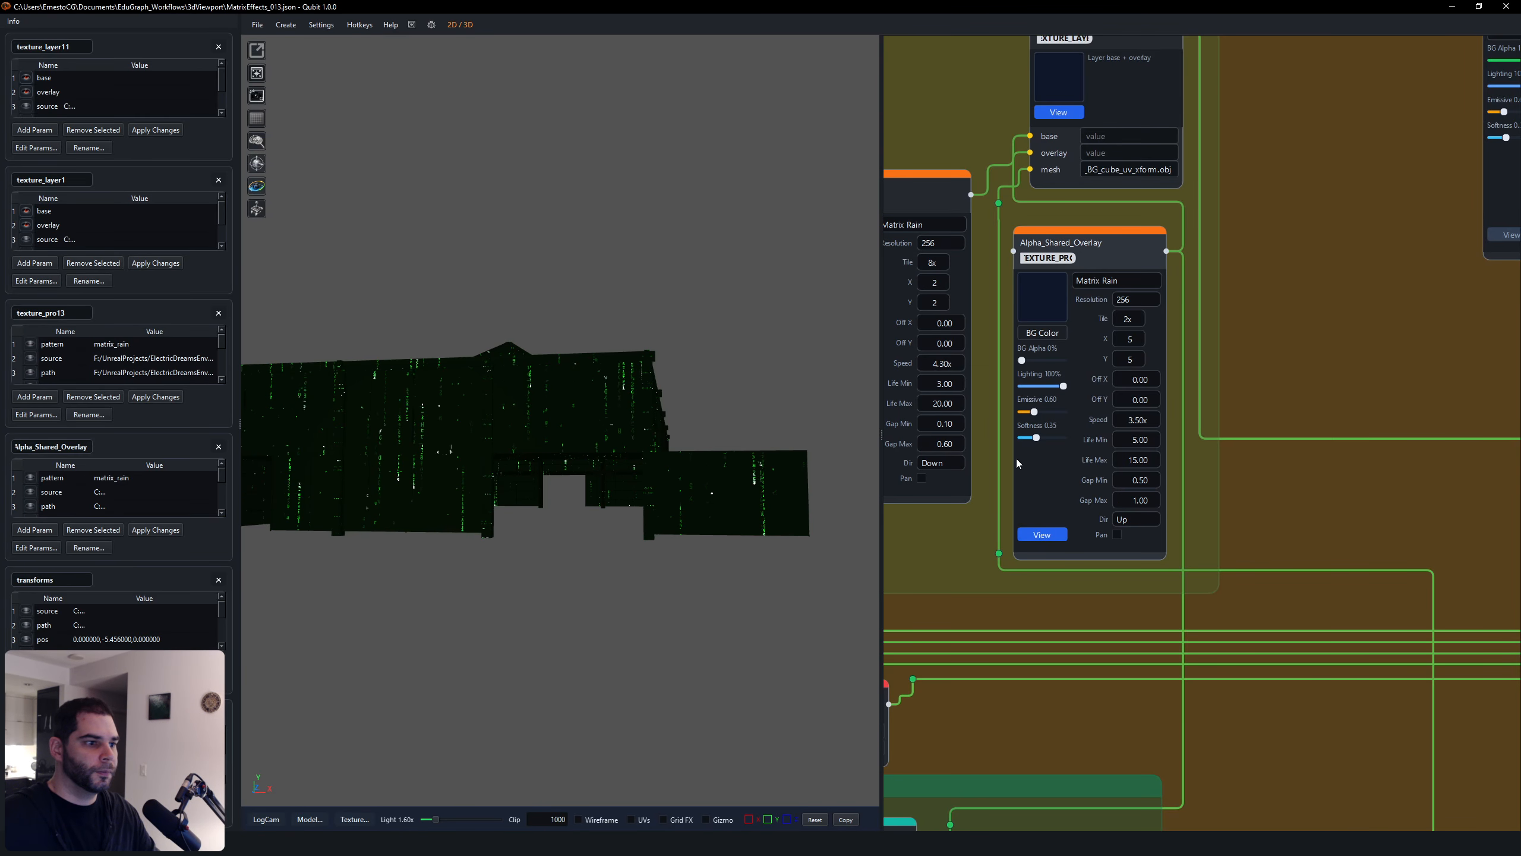
Step: Set the rain direction to Left on Alpha_Shared_Overlay and Right on texture_pro13, and check the building's interior
left_click(1134, 526)
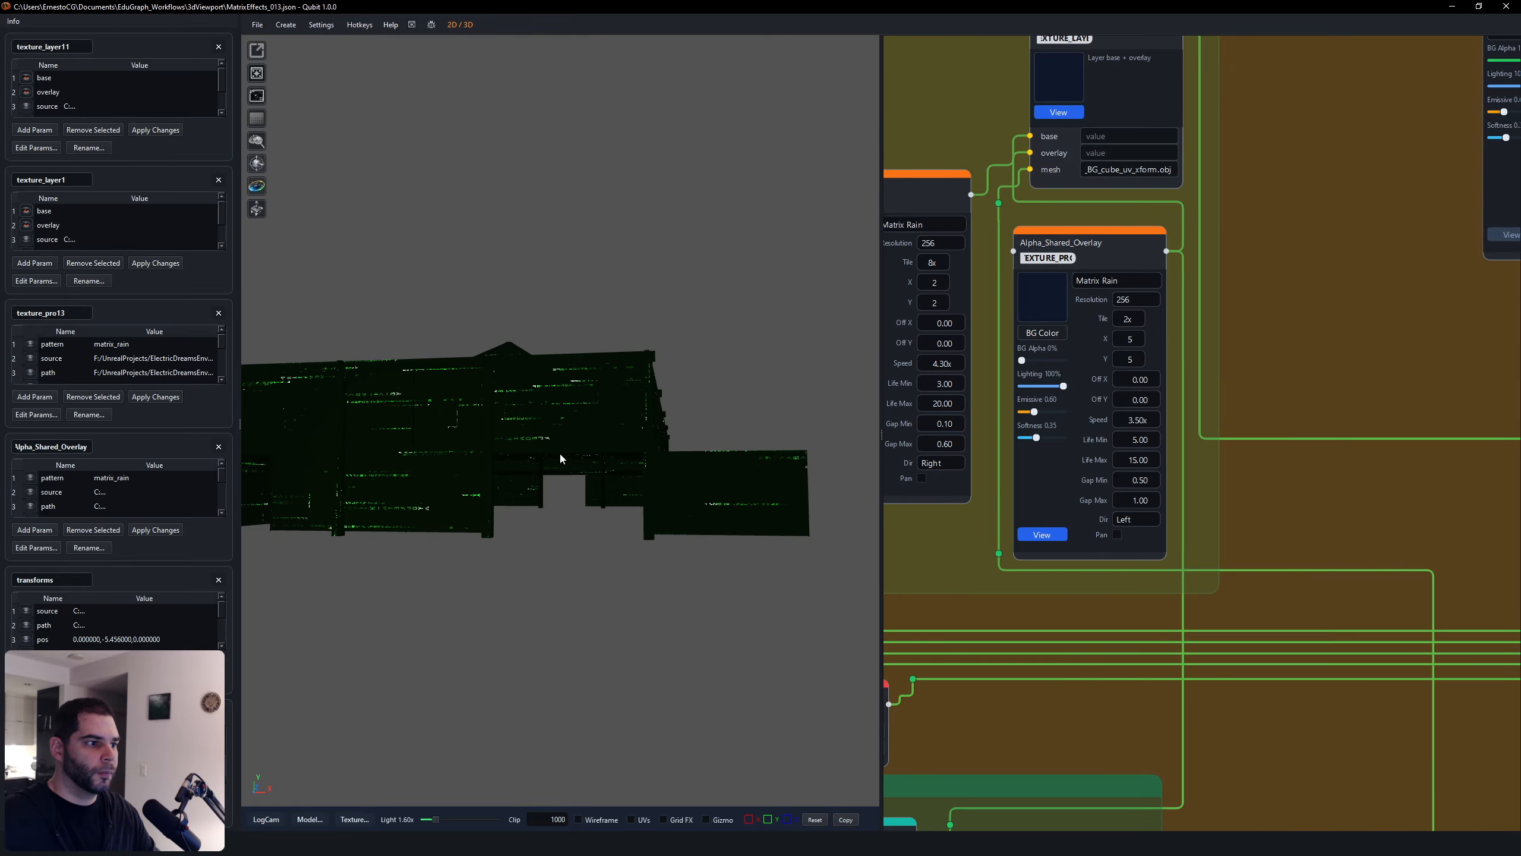
left_click_drag(562, 450, 509, 475)
scroll(602, 509, "up", 8)
middle_click_drag(604, 509, 558, 469)
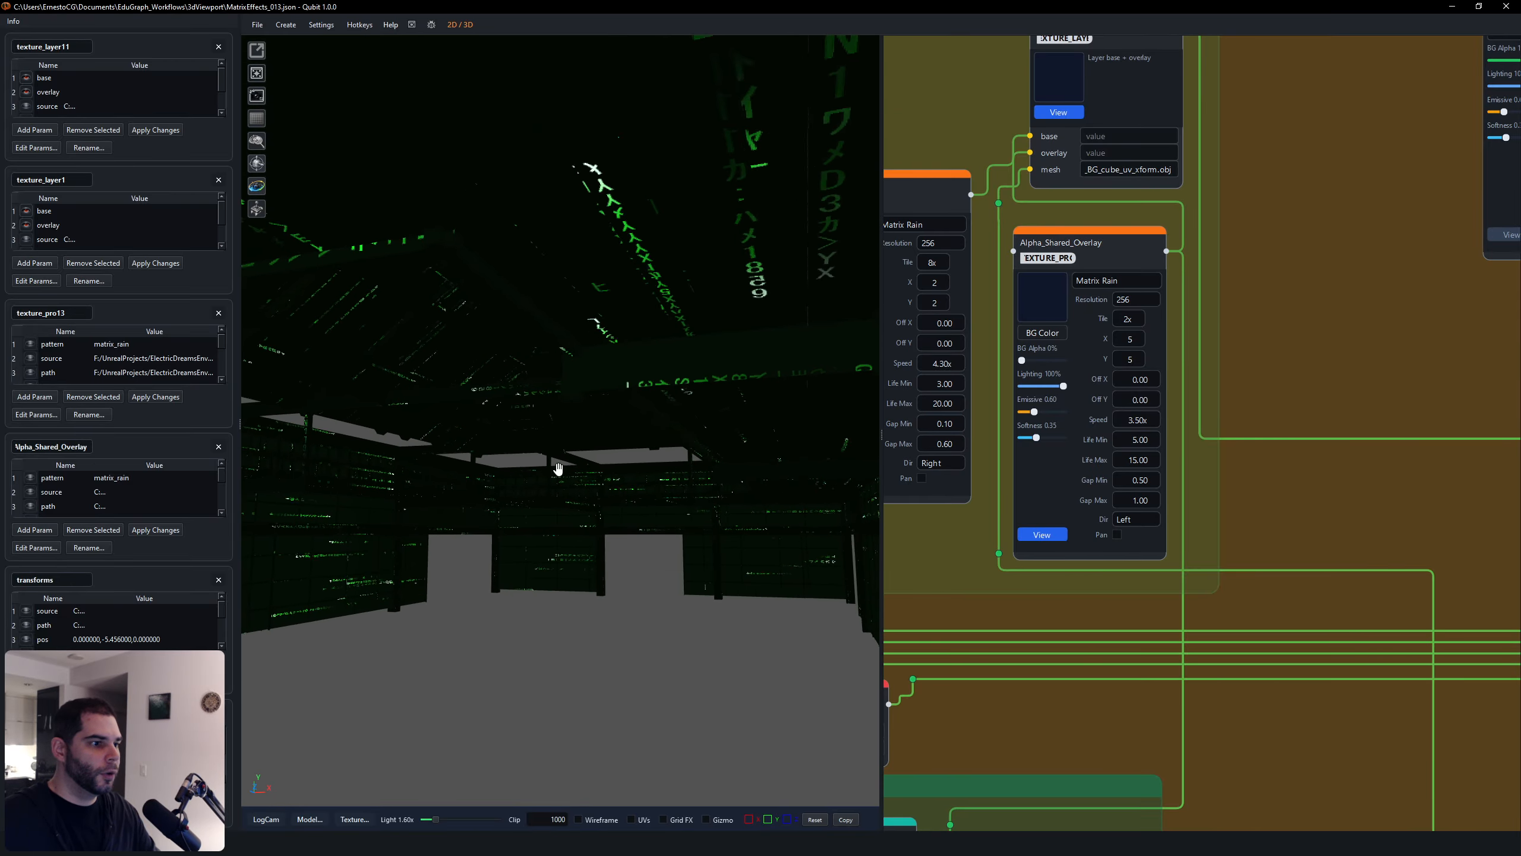
Step: Display the Sukiya Matrix Rain scene in the viewport and select the TV
scroll(1443, 530, "down", 10)
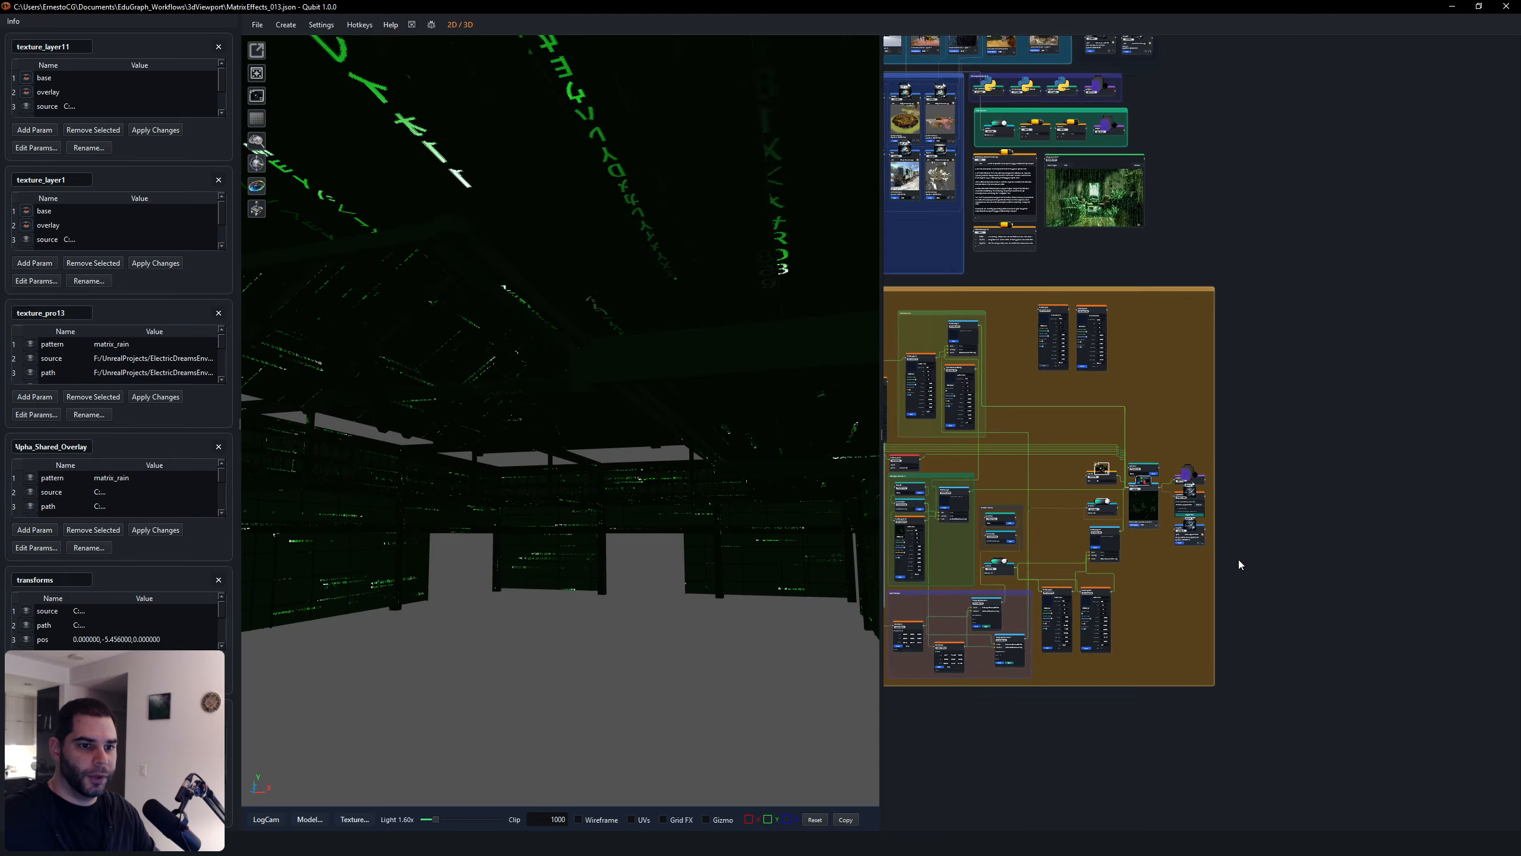
scroll(1155, 535, "up", 4)
left_click(1120, 447)
scroll(1168, 521, "up", 3)
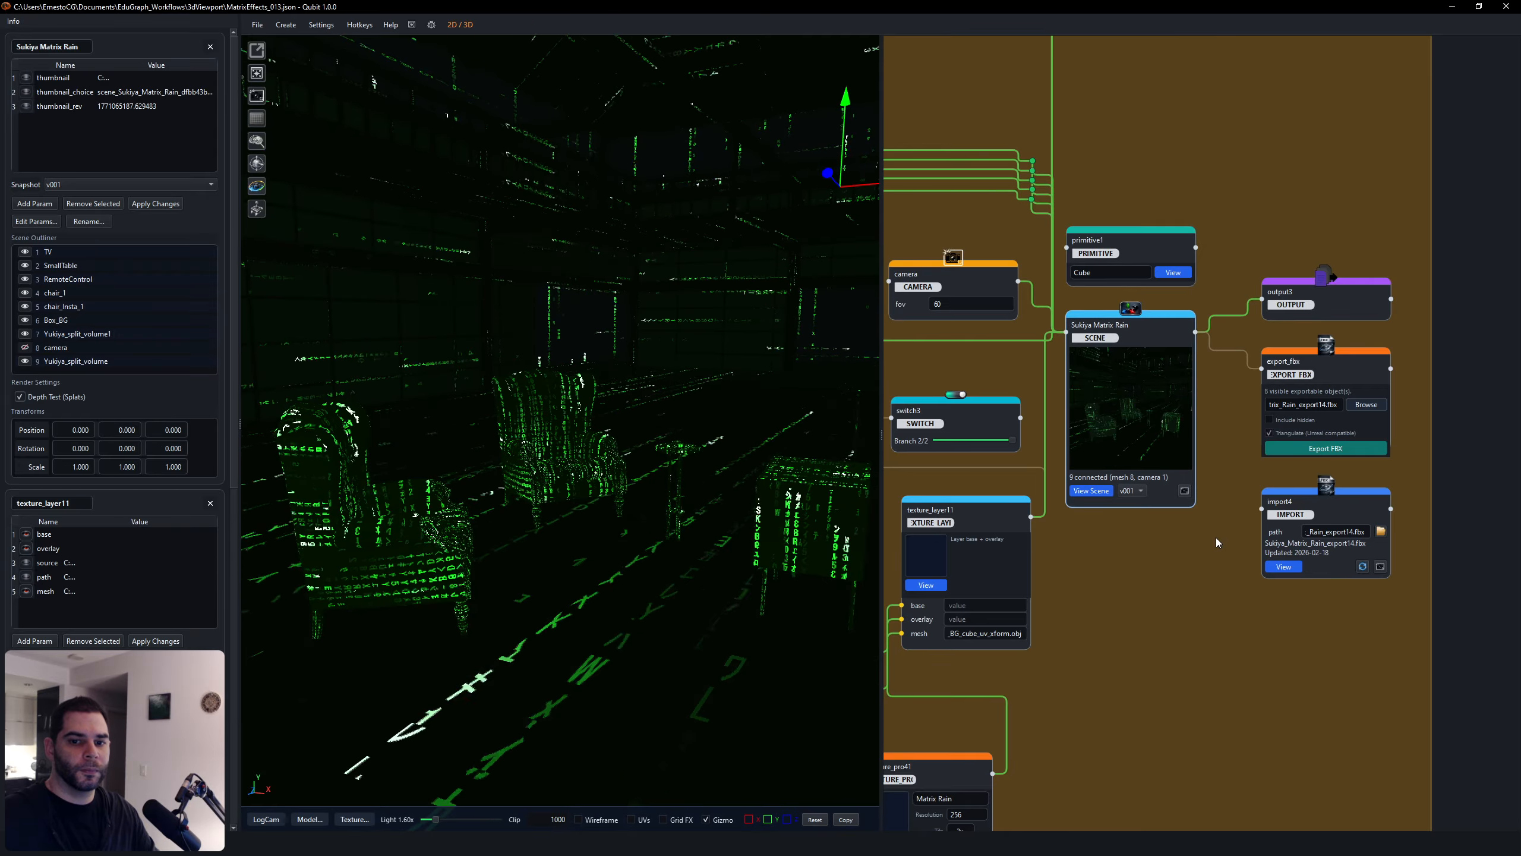
scroll(564, 423, "down", 4)
middle_click_drag(564, 423, 622, 437)
scroll(1210, 633, "down", 2)
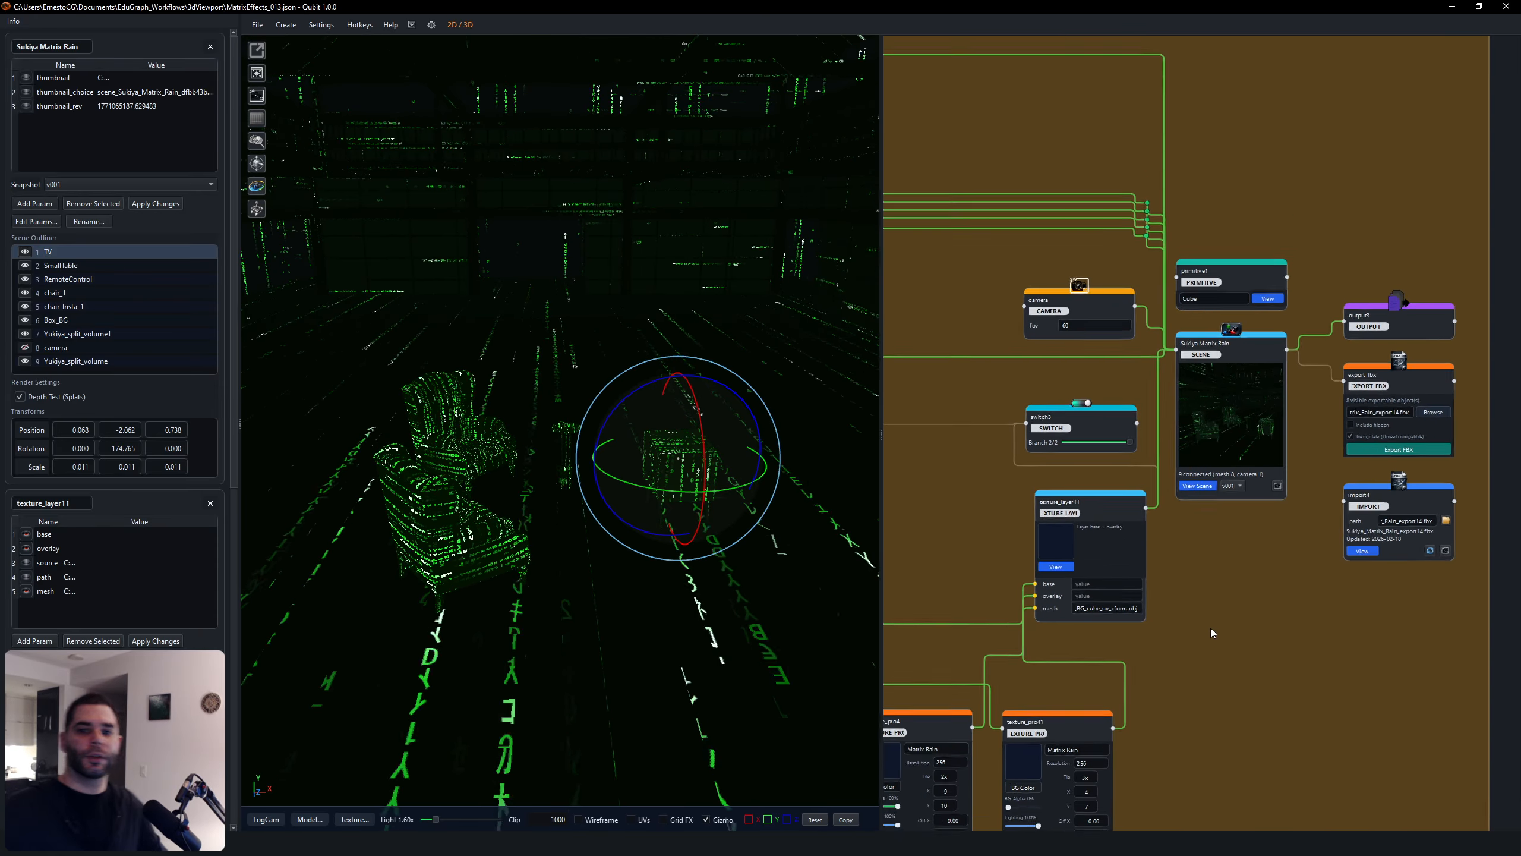
scroll(1211, 632, "down", 1)
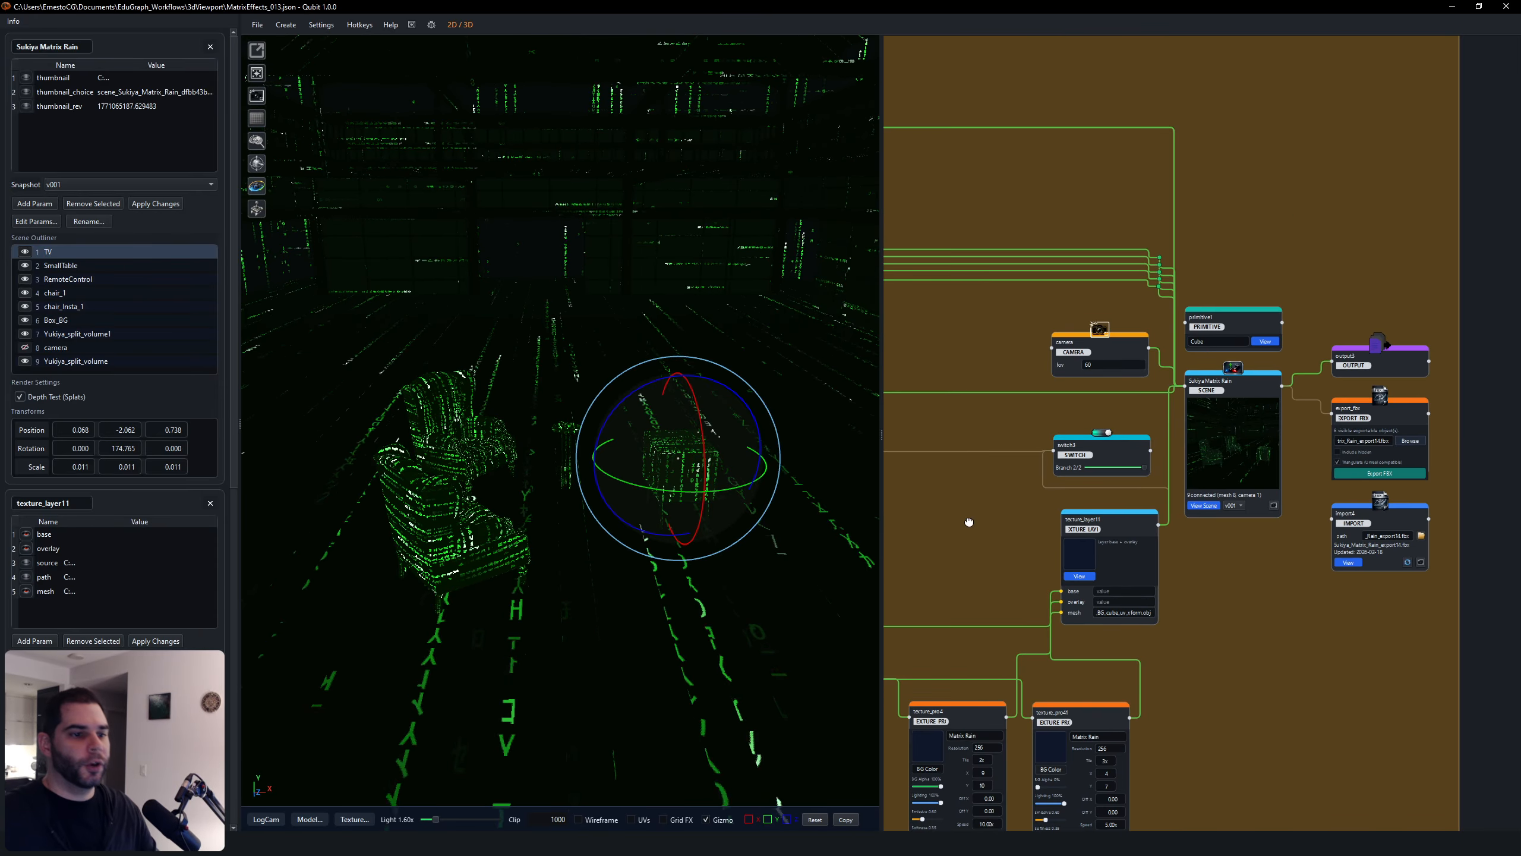
Step: Select the instanced chair chair_Insta_1 and the original chair_1 in the scene to compare them
middle_click_drag(968, 520, 1225, 529)
scroll(1222, 528, "down", 4)
mouse_move(500, 396)
middle_mouse_down()
mouse_move(428, 415)
mouse_move(482, 408)
middle_mouse_up()
left_click(482, 408)
left_click(347, 527)
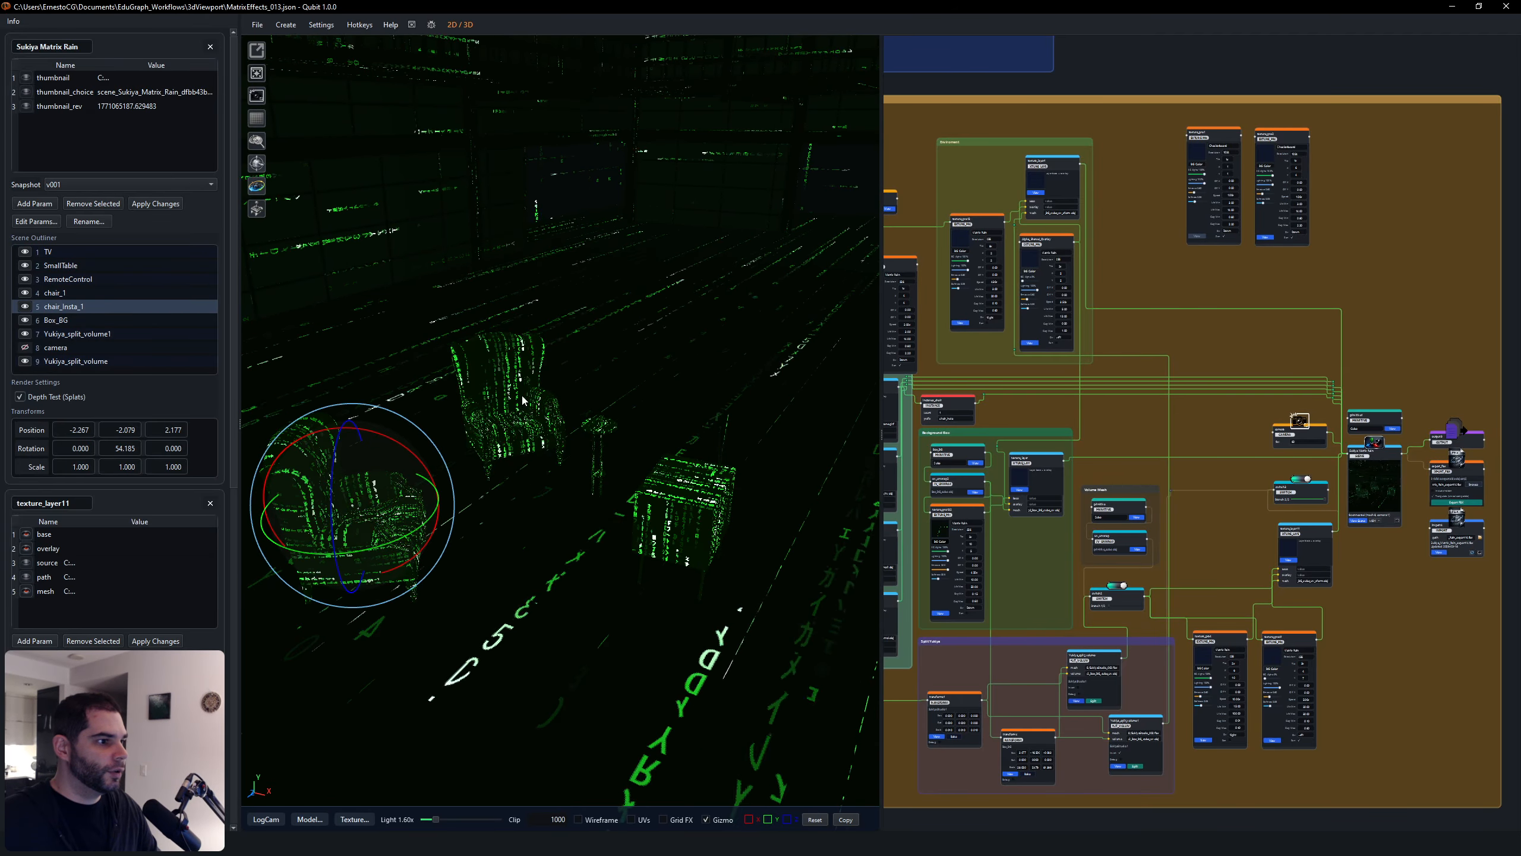
left_click(517, 416)
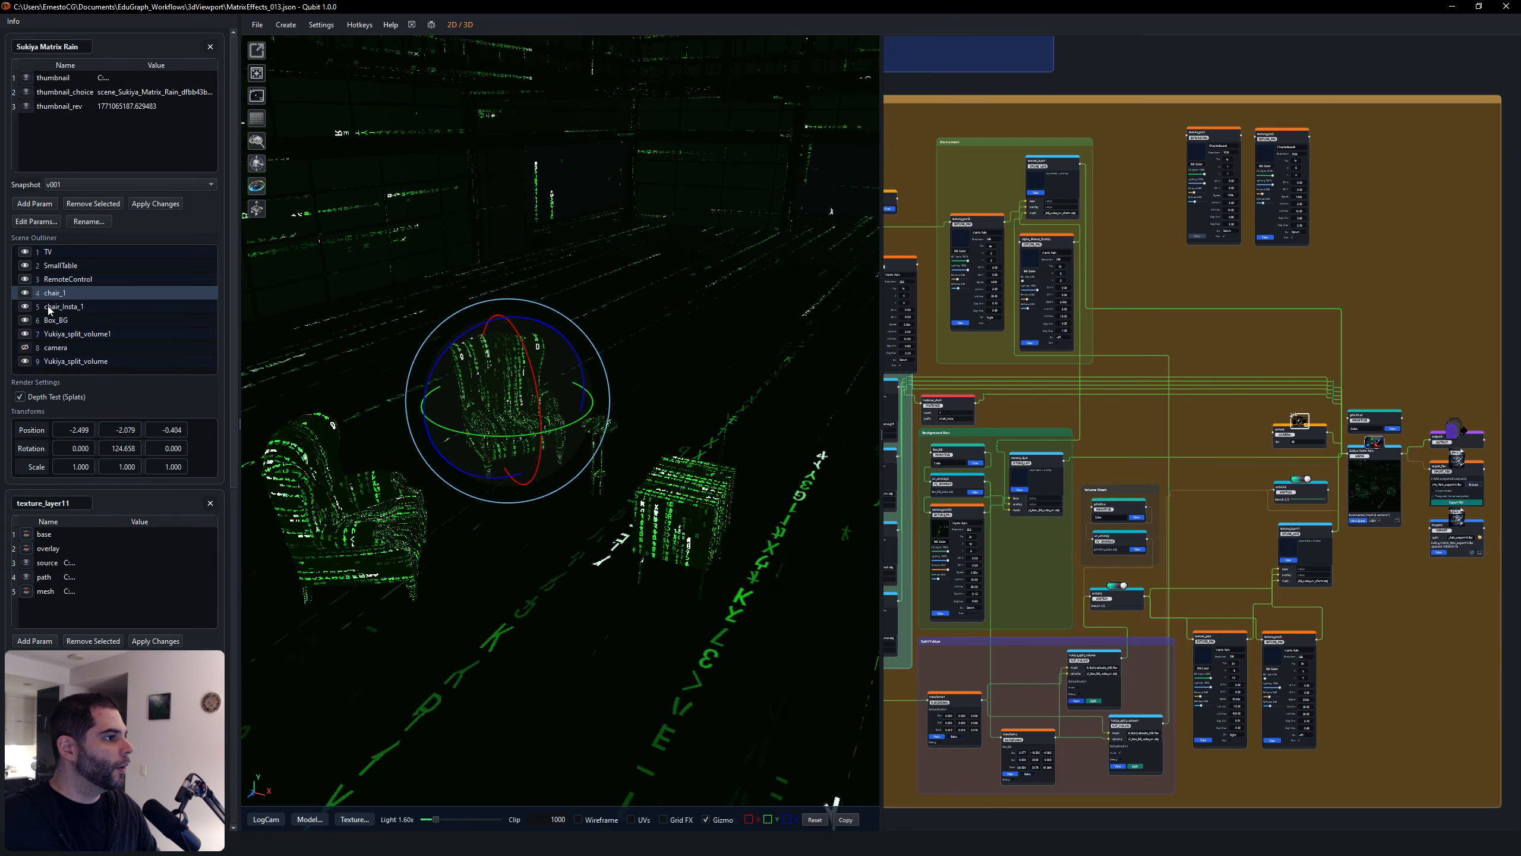
Step: Select the instance_chair node above the Background Box group and examine its count and prefix parameters
scroll(1193, 408, "up", 6)
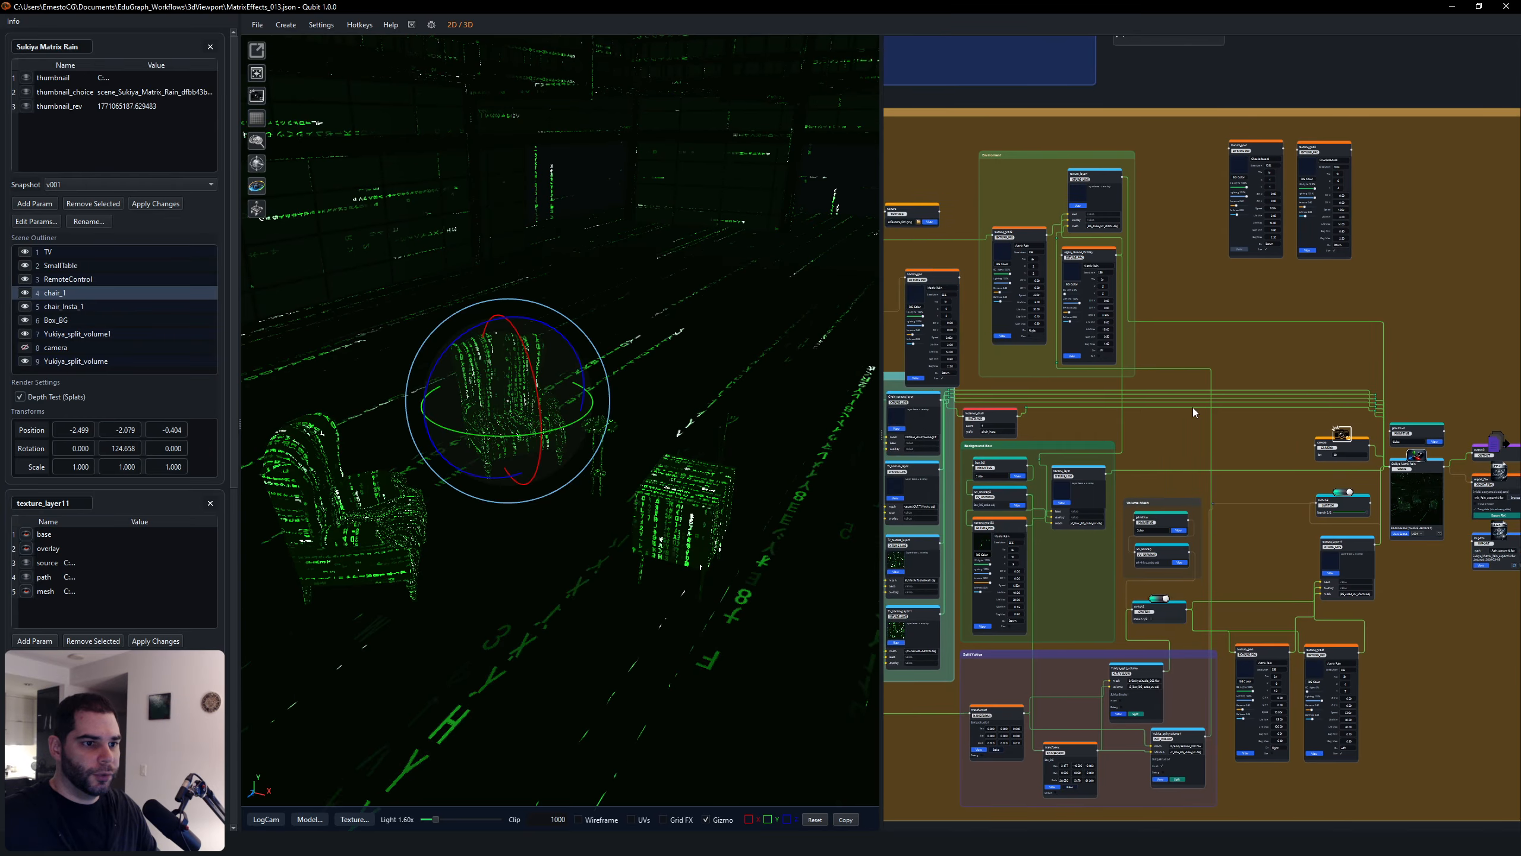
left_click(1105, 449)
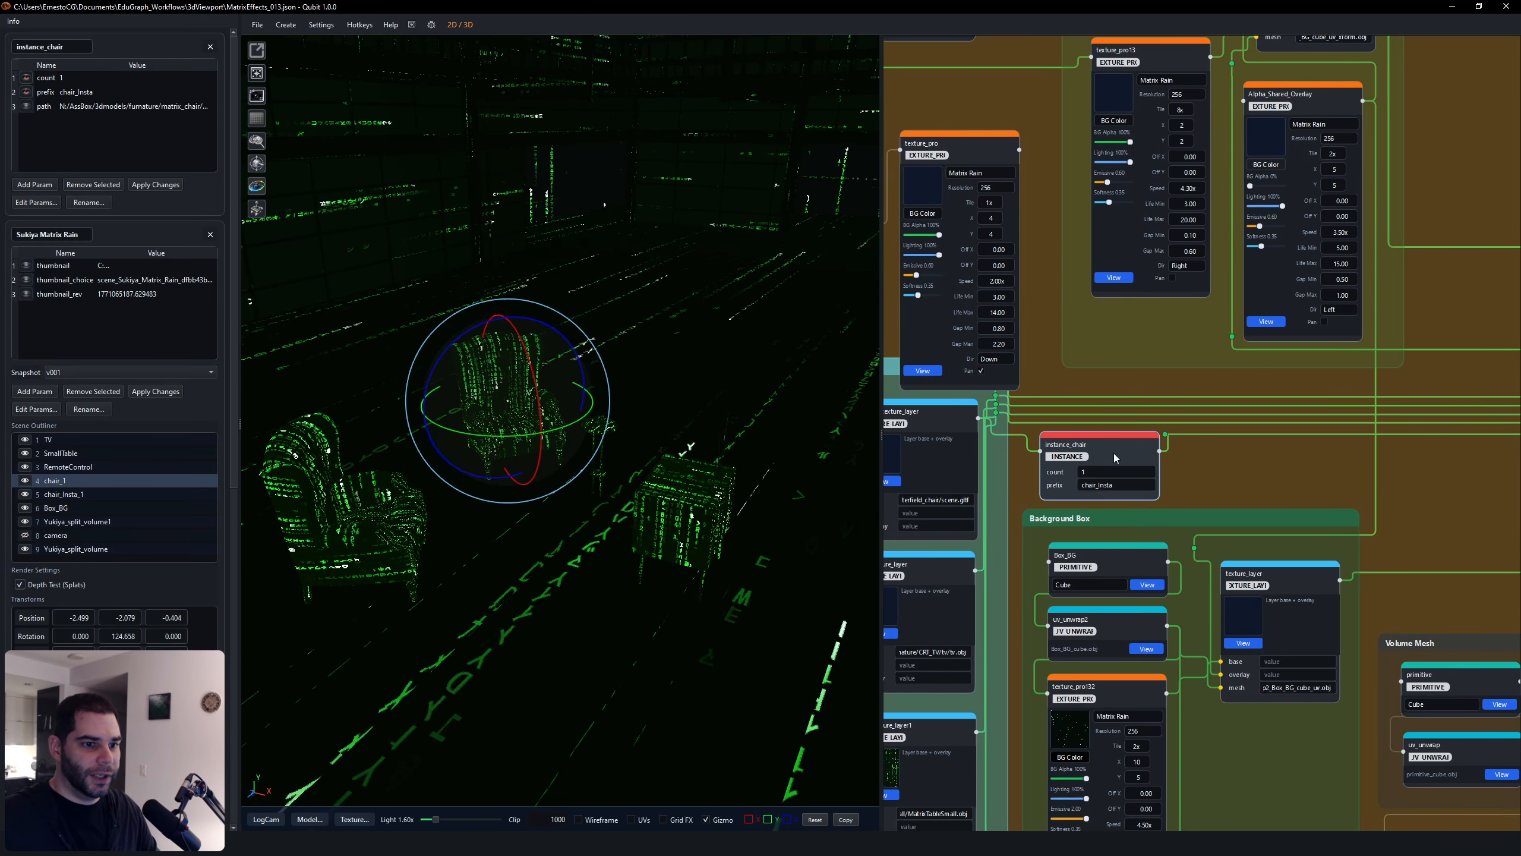
scroll(1443, 455, "down", 5)
middle_click_drag(1443, 455, 1245, 461)
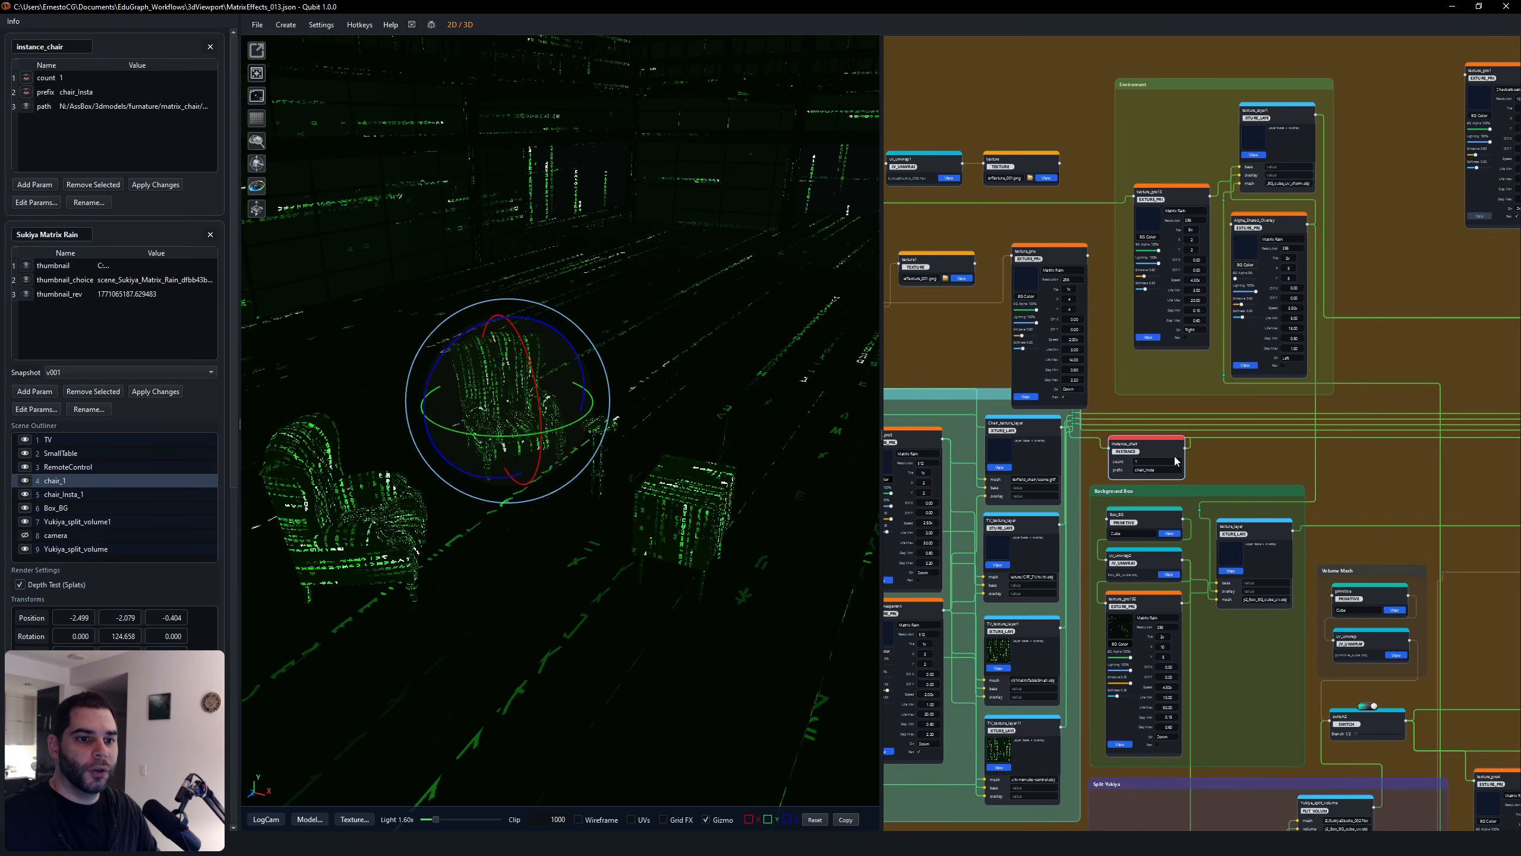
left_click_drag(1172, 451, 1172, 459)
scroll(1241, 464, "up", 3)
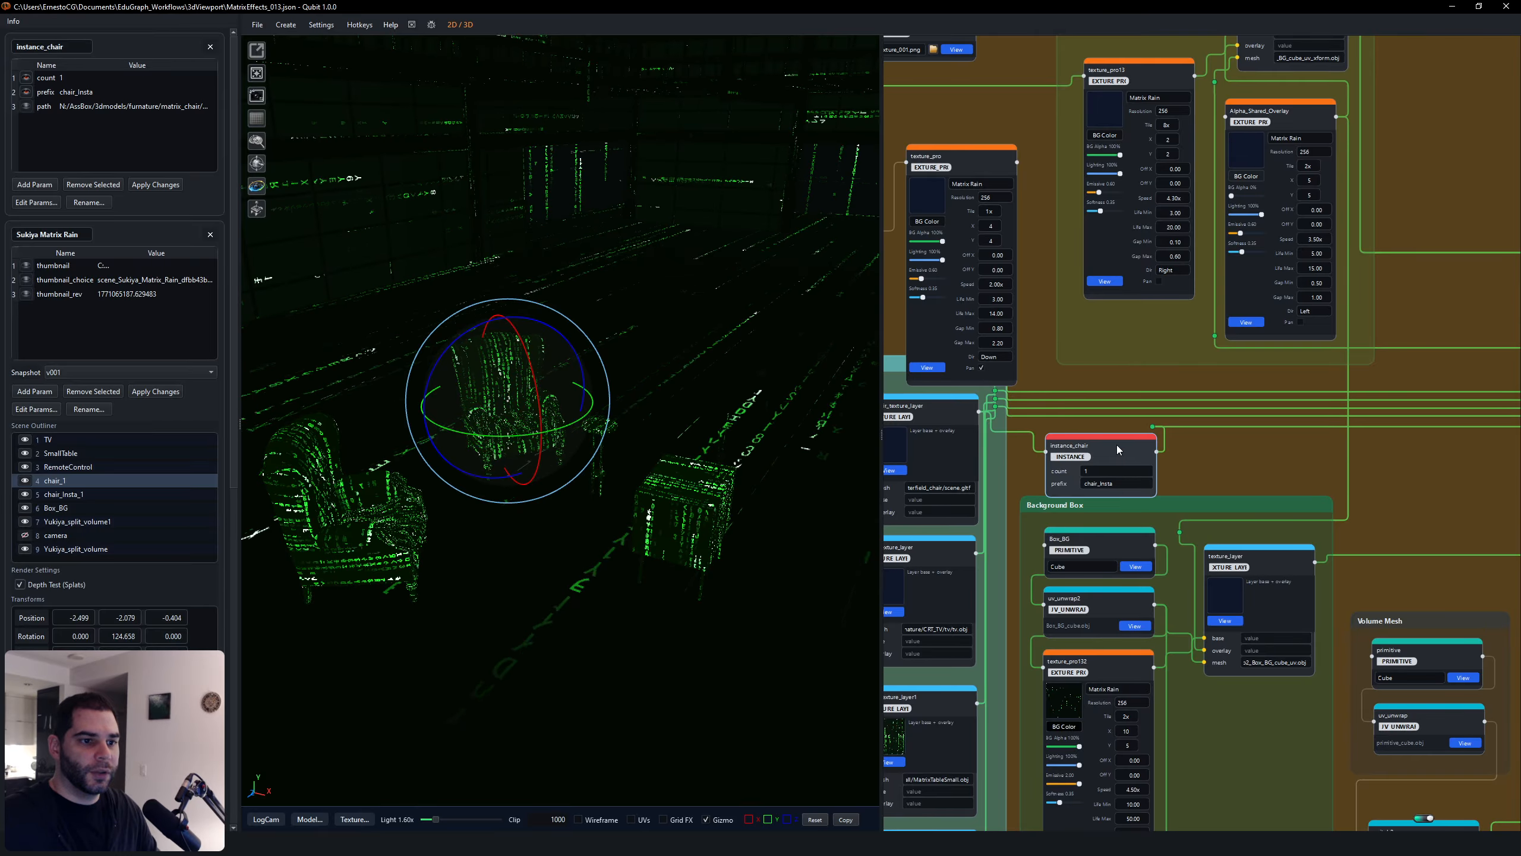
Step: Locate Chair_texture_layer, which feeds instance_chair, and display its textured chair in the viewport
middle_click_drag(909, 471, 1055, 435)
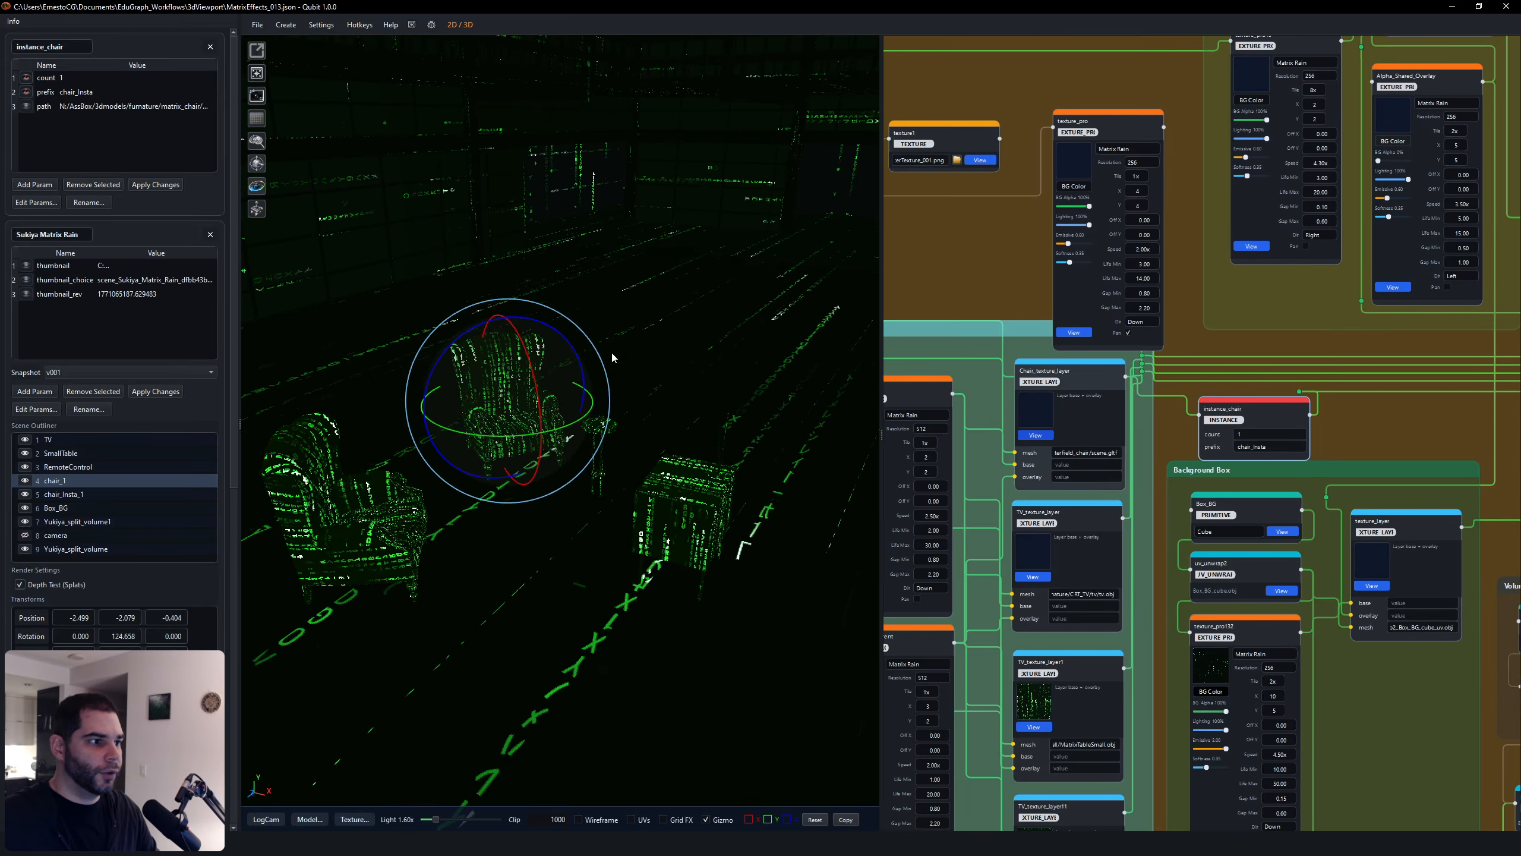
left_click_drag(746, 355, 643, 302)
scroll(631, 325, "down", 4)
middle_click_drag(1372, 423, 1265, 422)
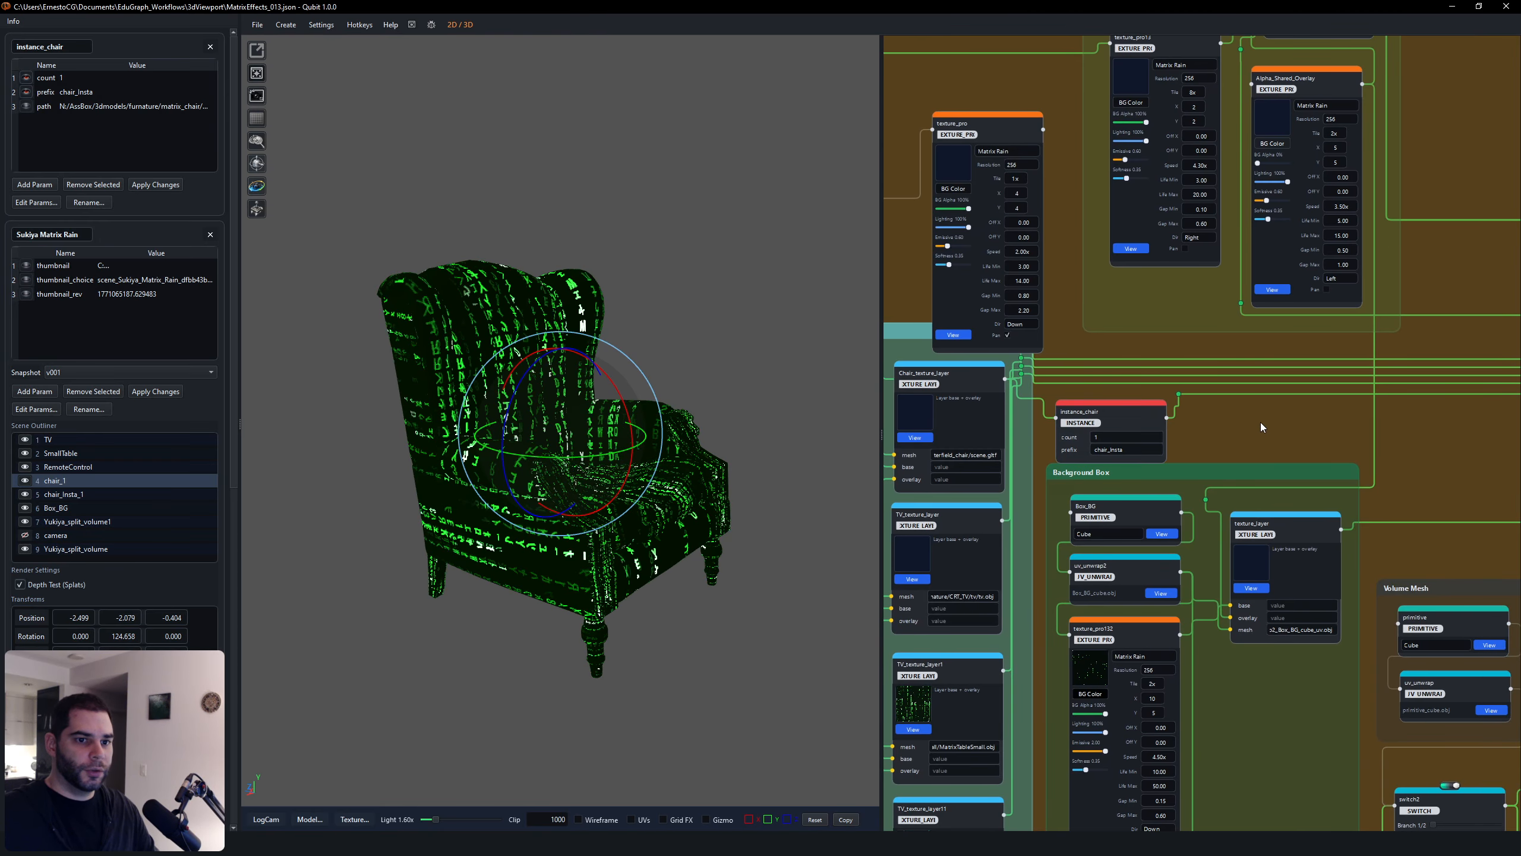
Step: Create a new node of type instance in the empty area beside the imported chair model
key("Tab")
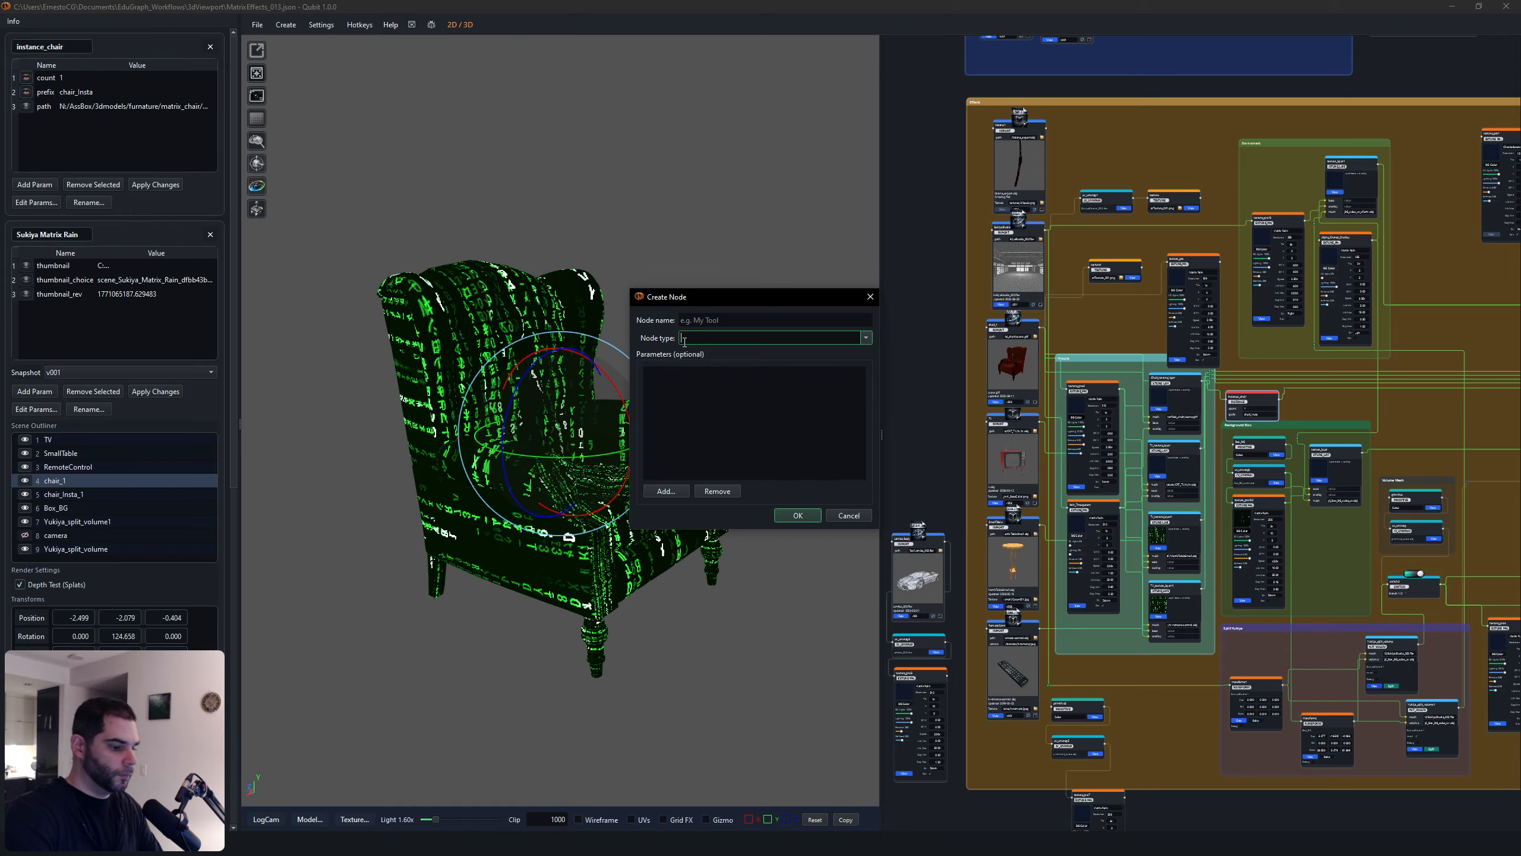
key("Return")
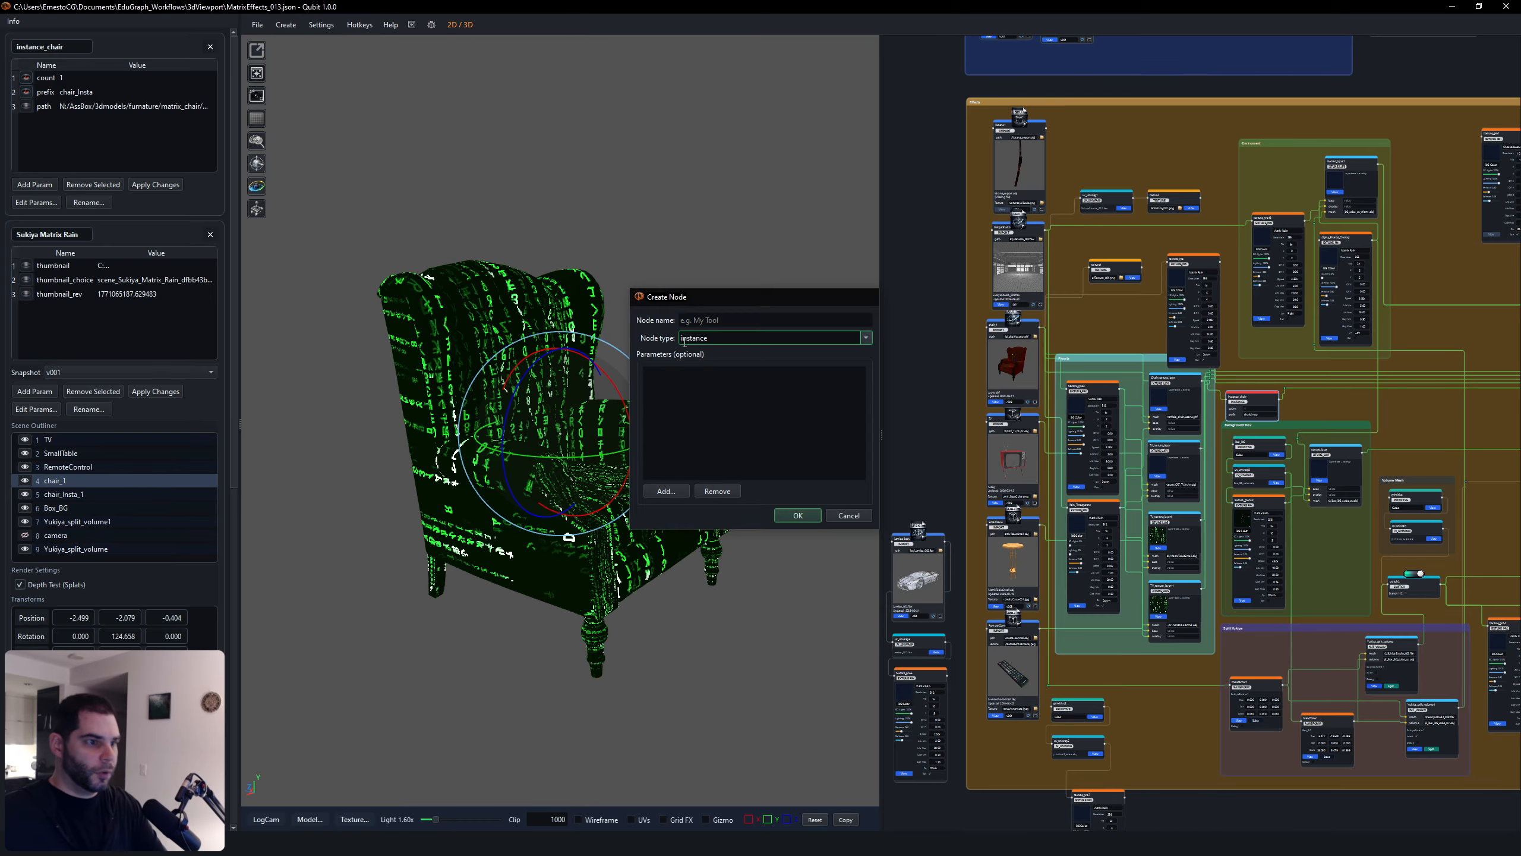
right_click(935, 418)
left_click(953, 411)
middle_click_drag(949, 488, 953, 411)
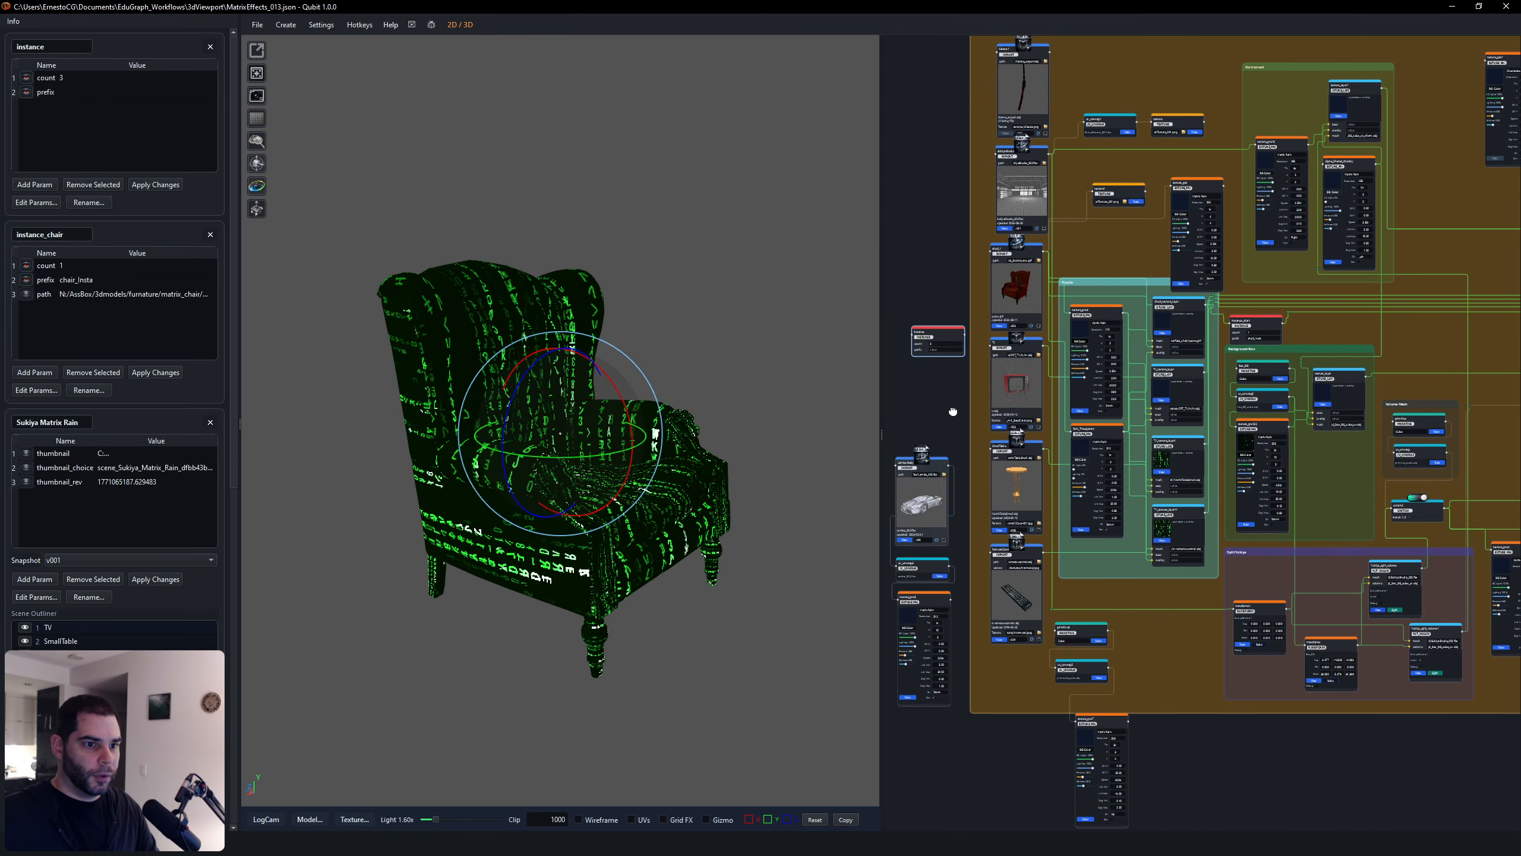
Step: Feed TV_texture_layer1, the small table's texture layer, into the new instance node and place that node above the Volume Mesh group
scroll(1106, 256, "up", 4)
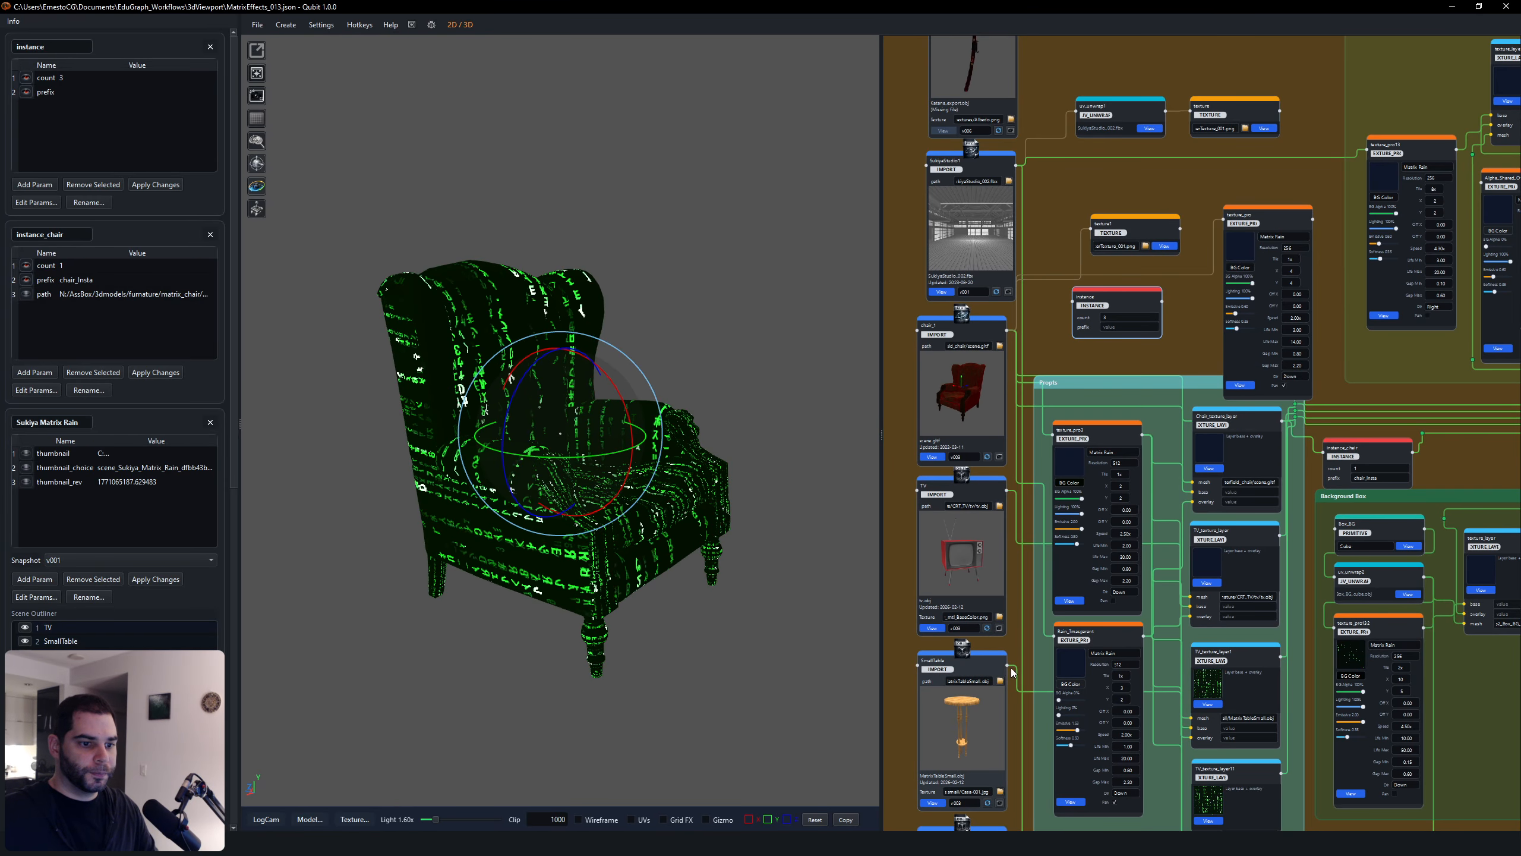
middle_click_drag(1274, 660, 1196, 620)
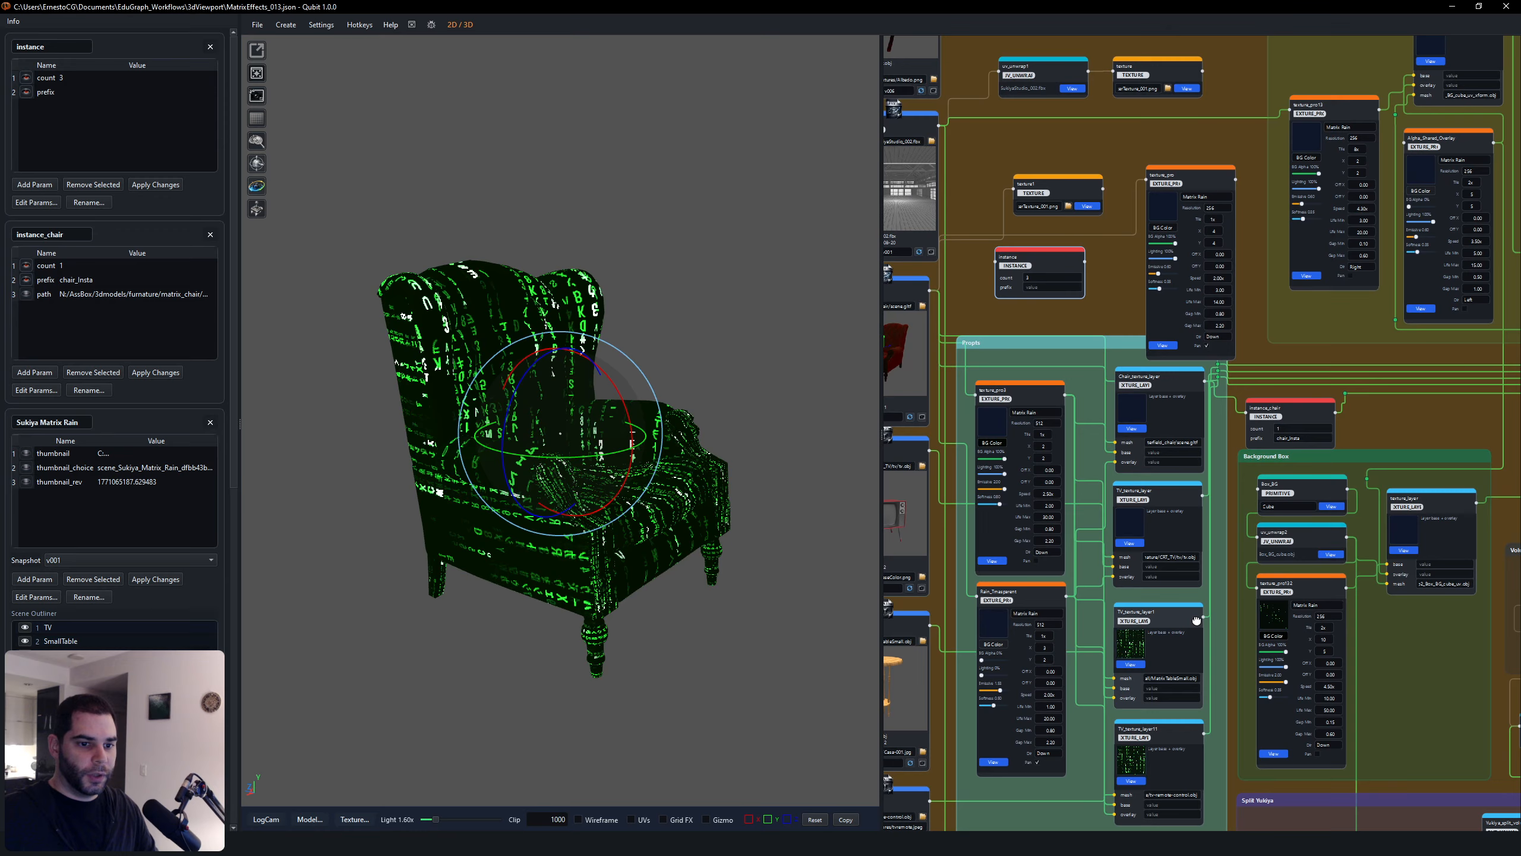
left_click(907, 626)
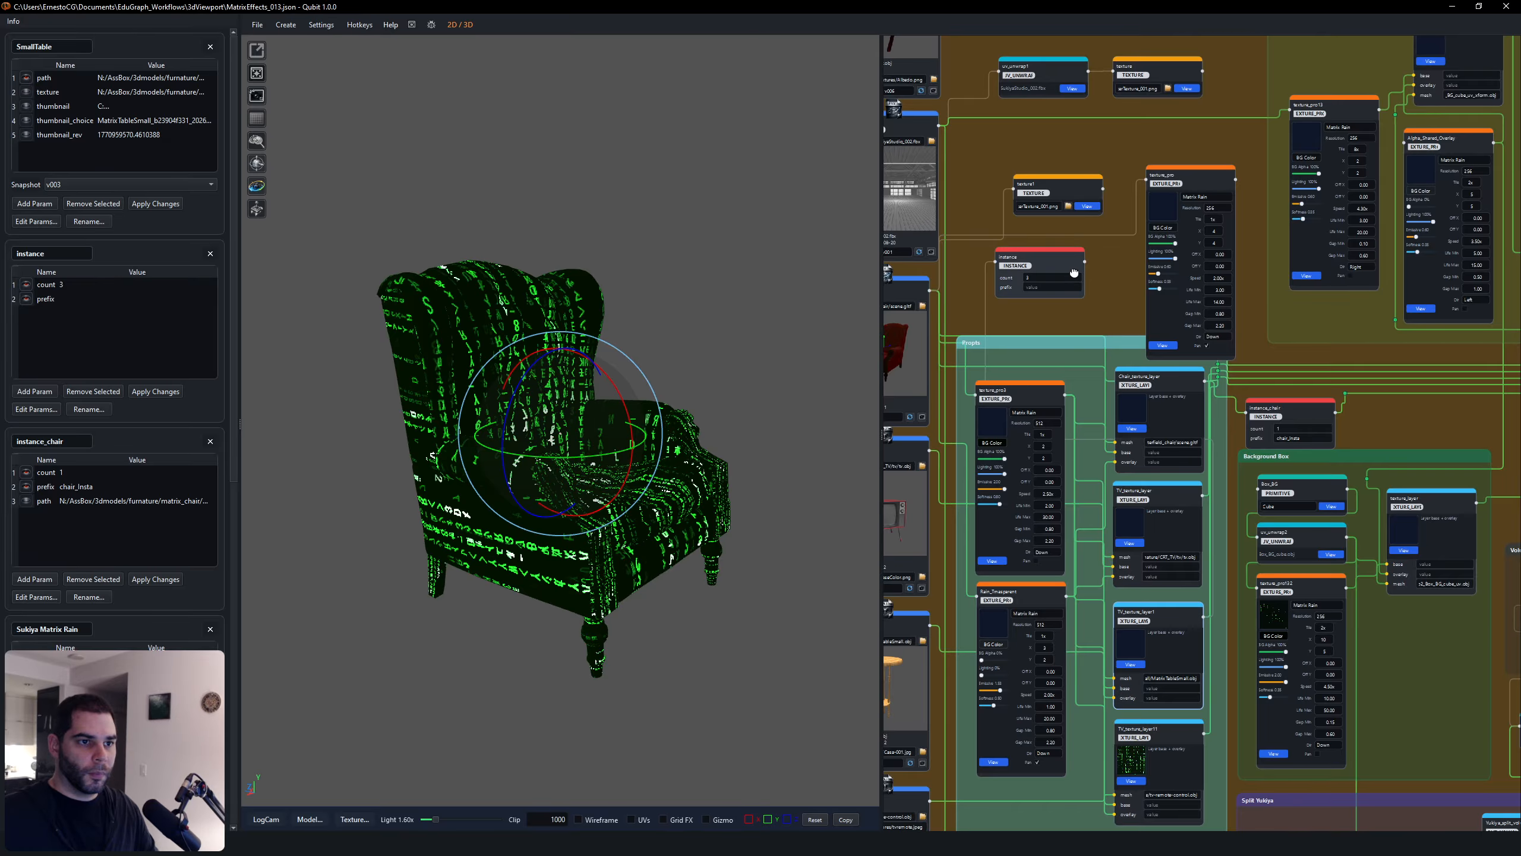
middle_click_drag(1038, 271, 911, 268)
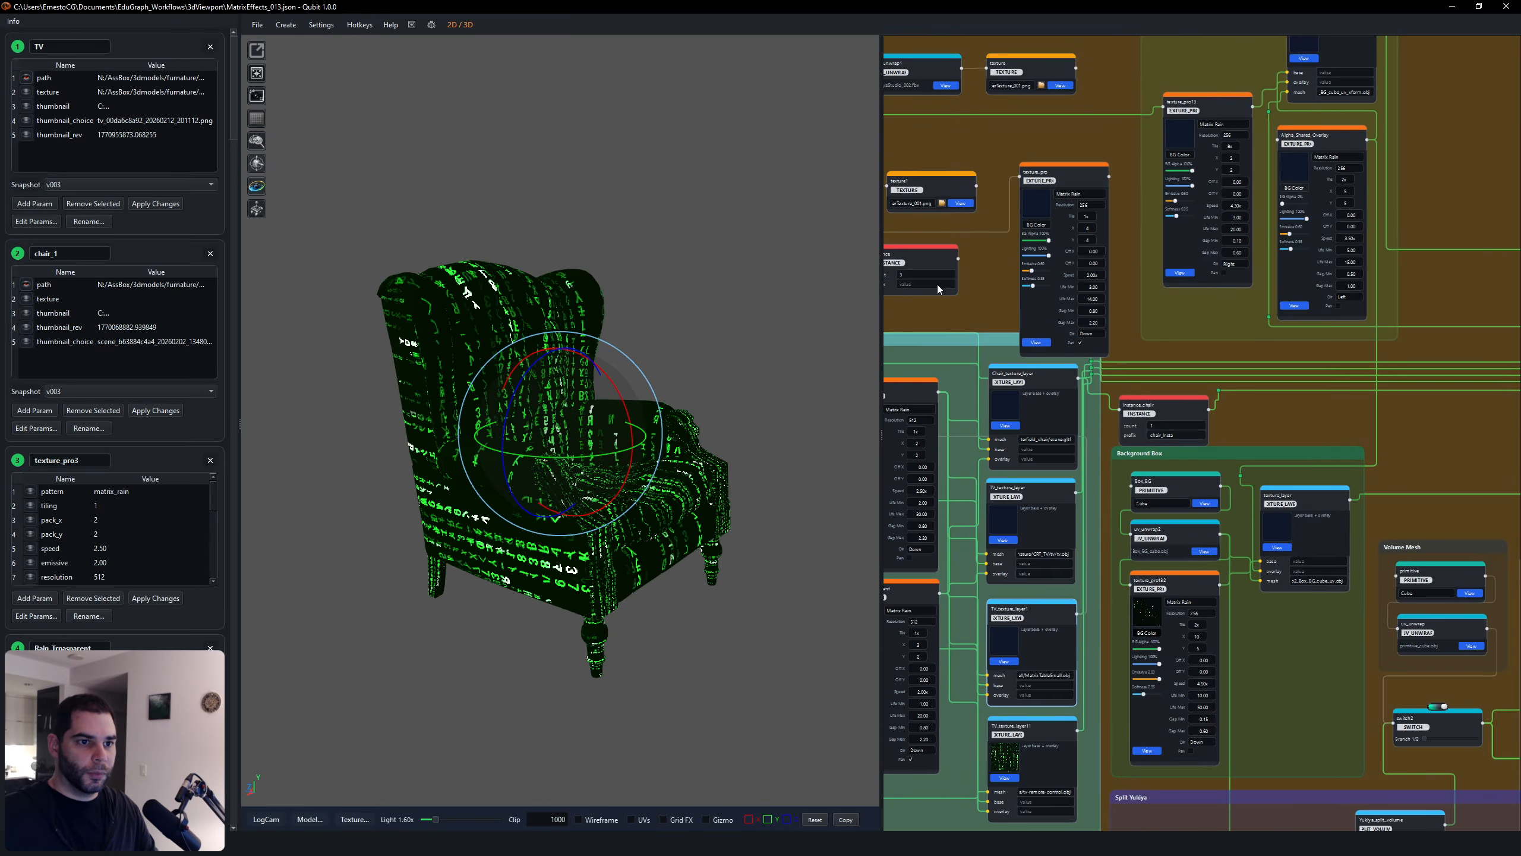
scroll(939, 289, "down", 3)
key("ctrl+v")
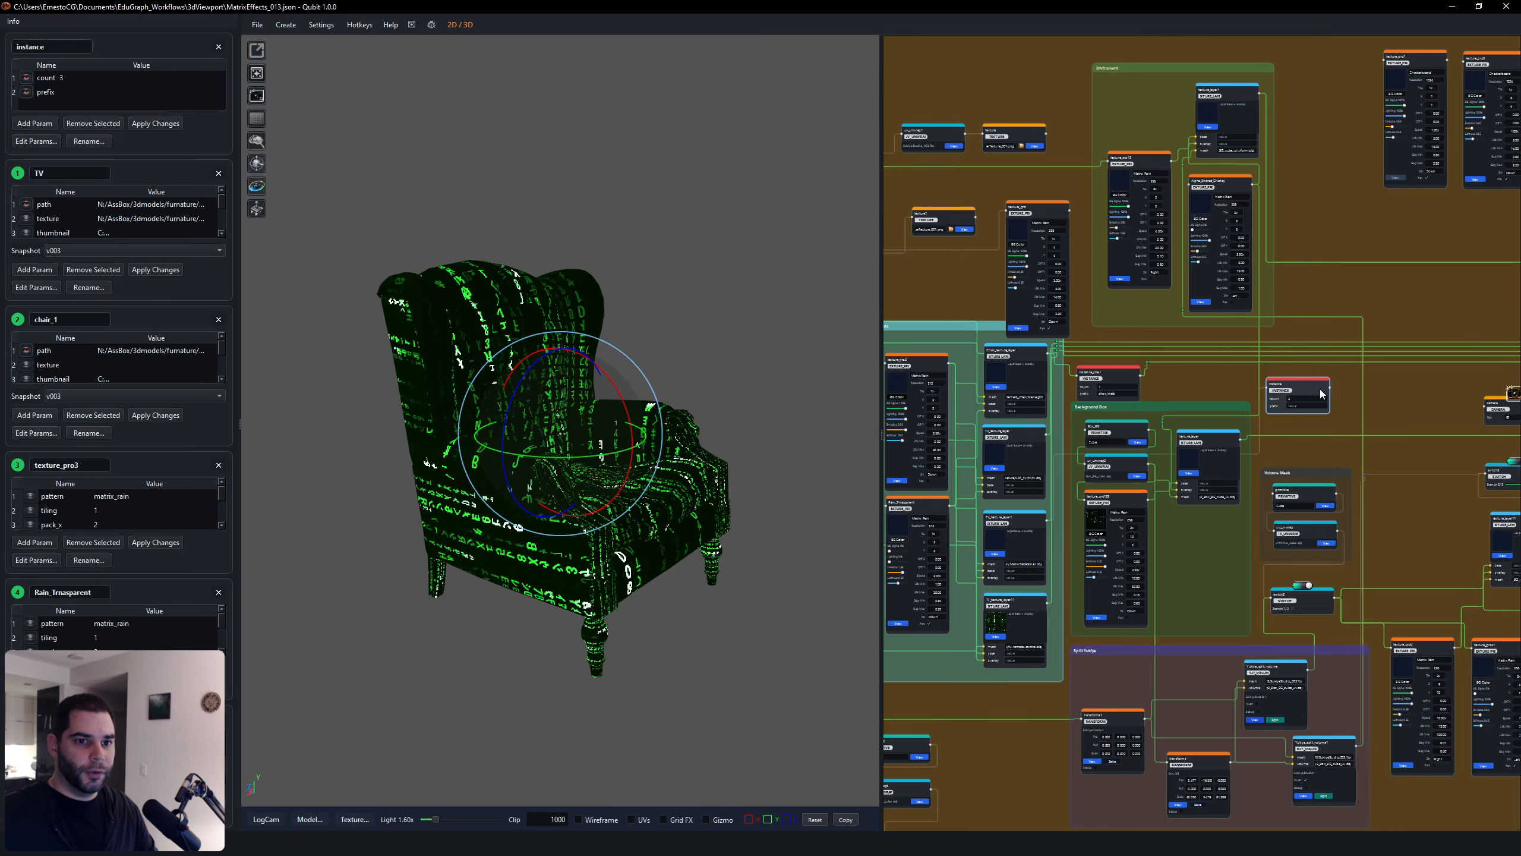
middle_click_drag(1340, 403, 1041, 378)
scroll(1088, 370, "up", 4)
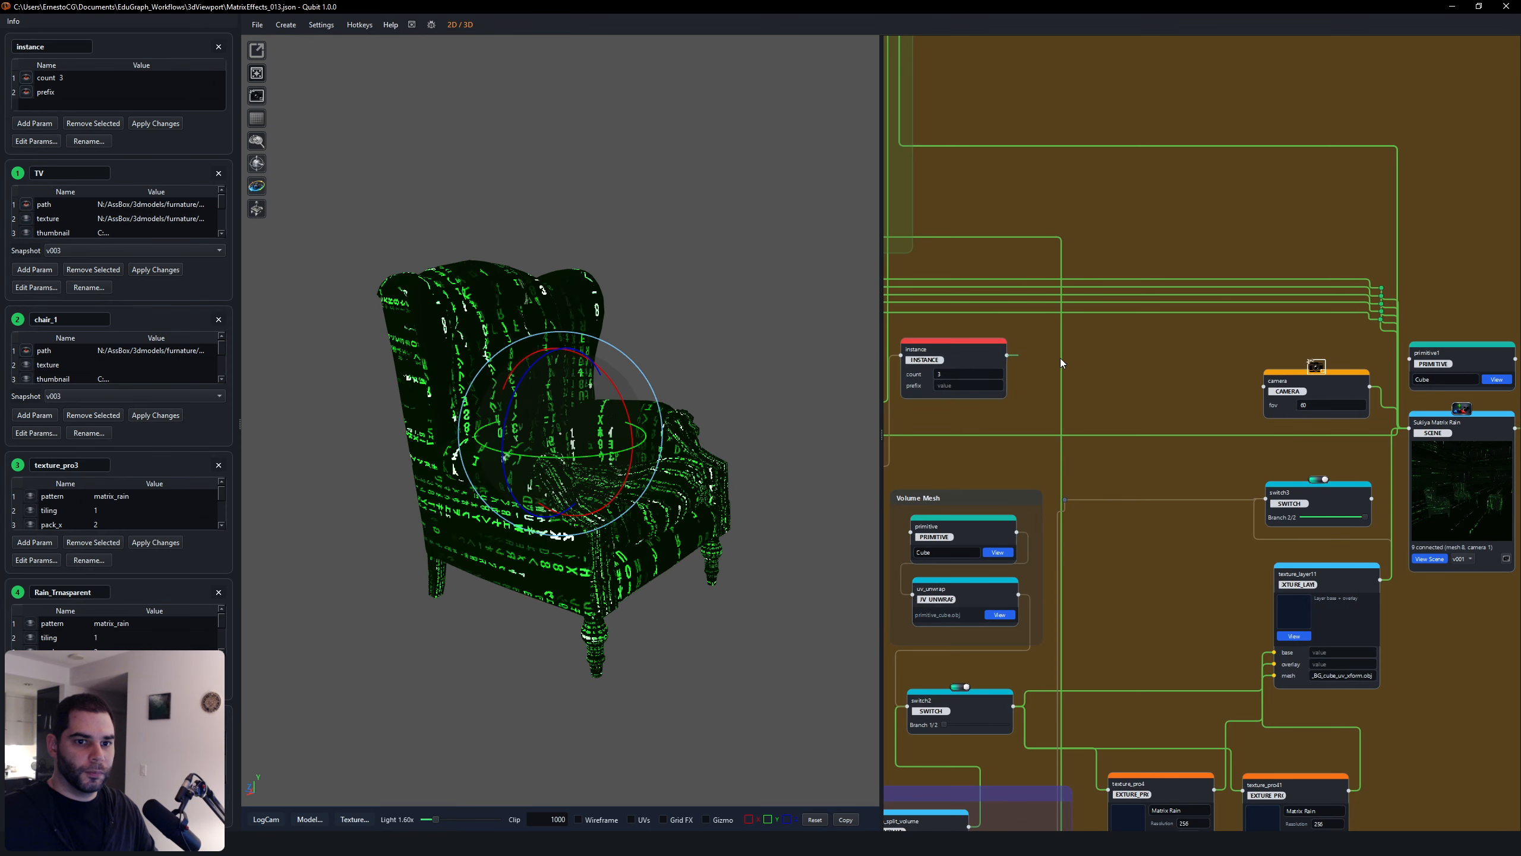
Step: Connect the instance node to the Sukiya Matrix Rain scene, set its count to 1 and display the scene
left_click_drag(1007, 355, 1417, 433)
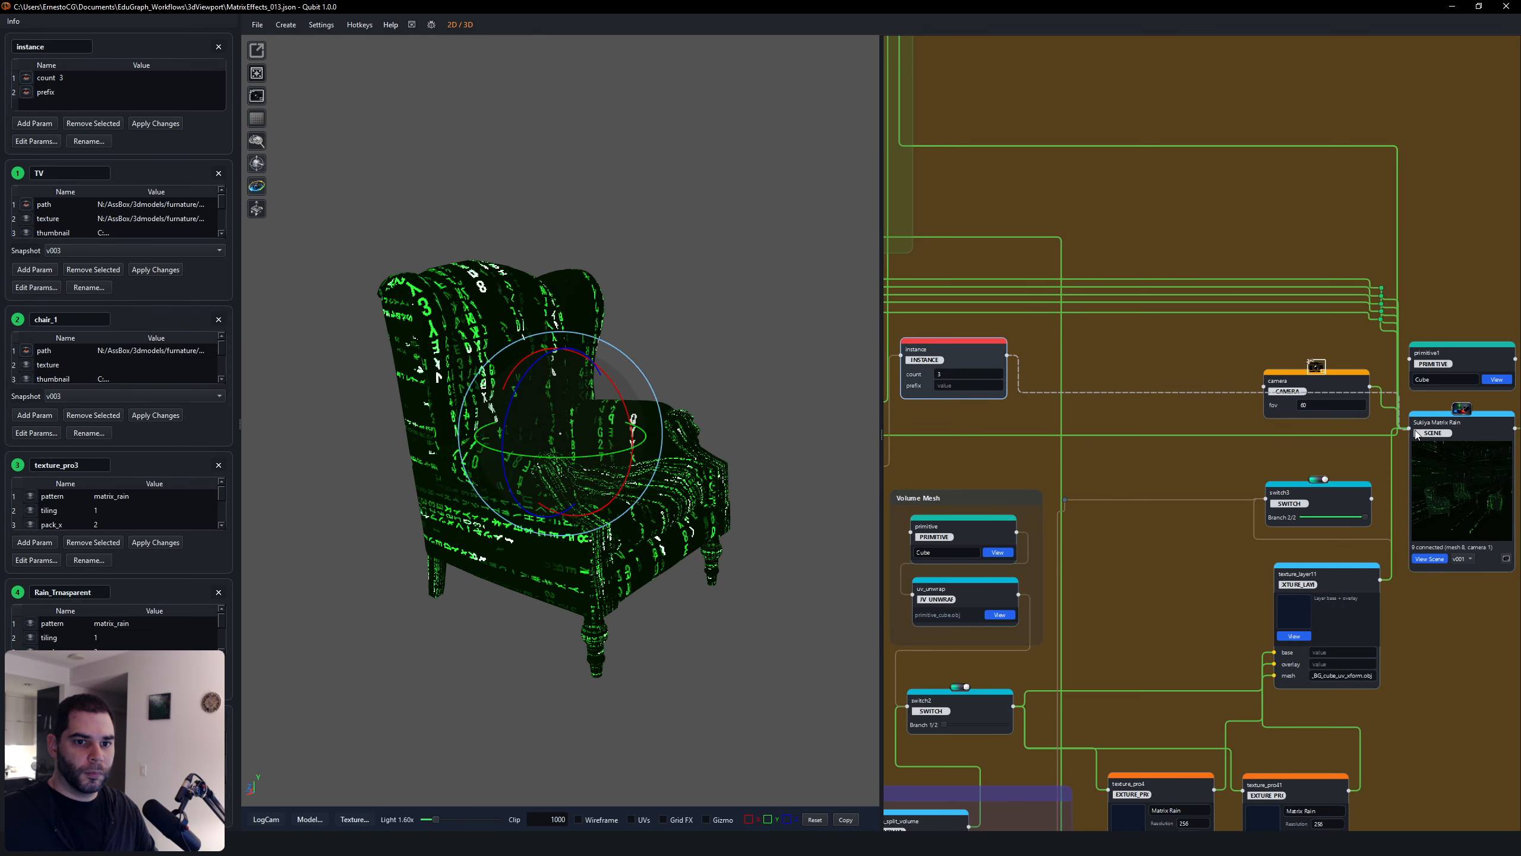
left_click(1472, 431)
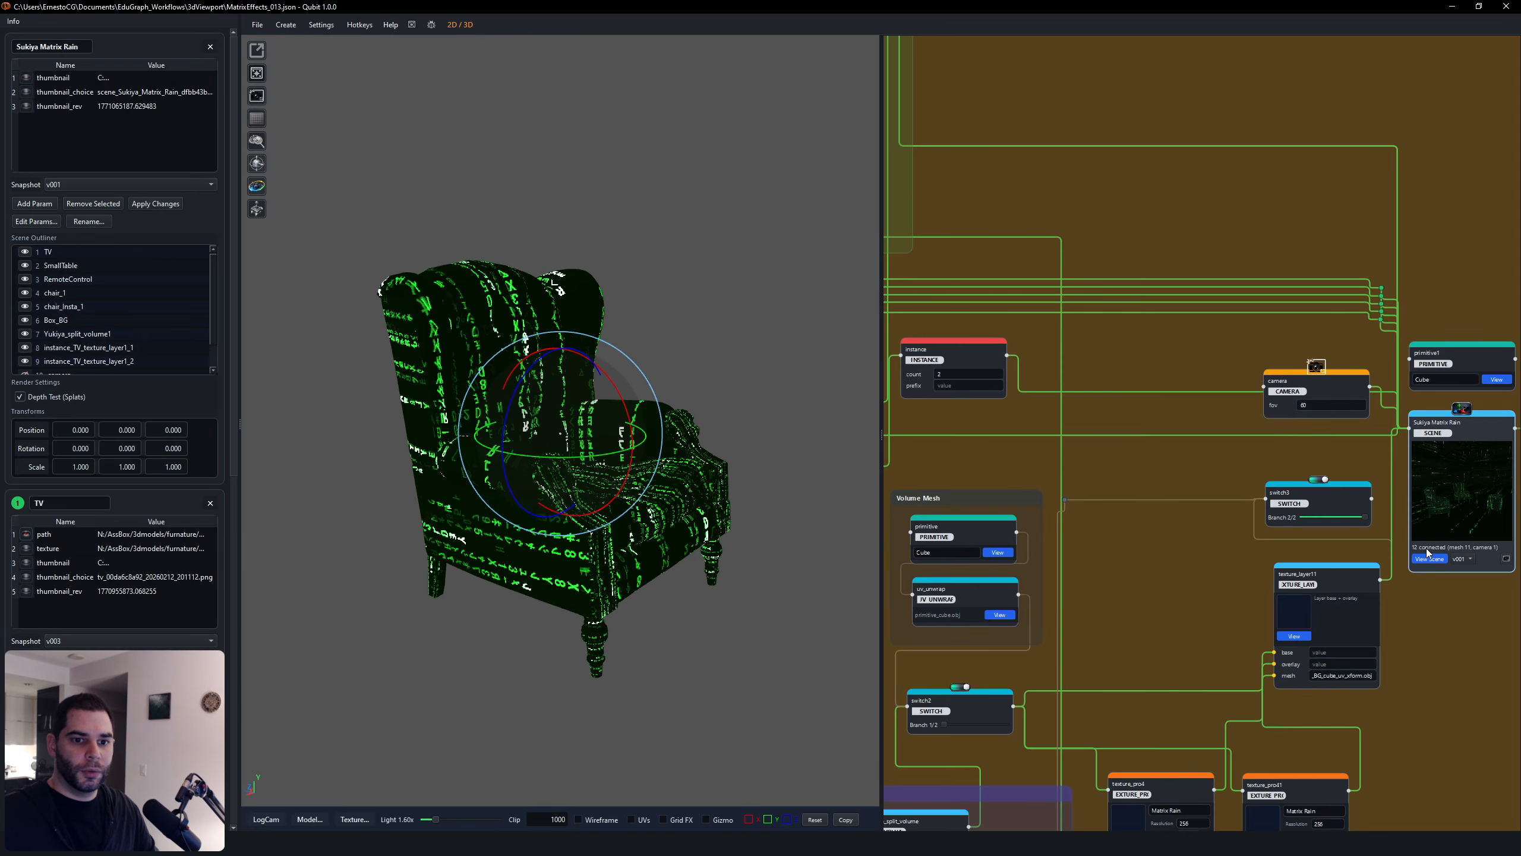
type("1")
key("Return")
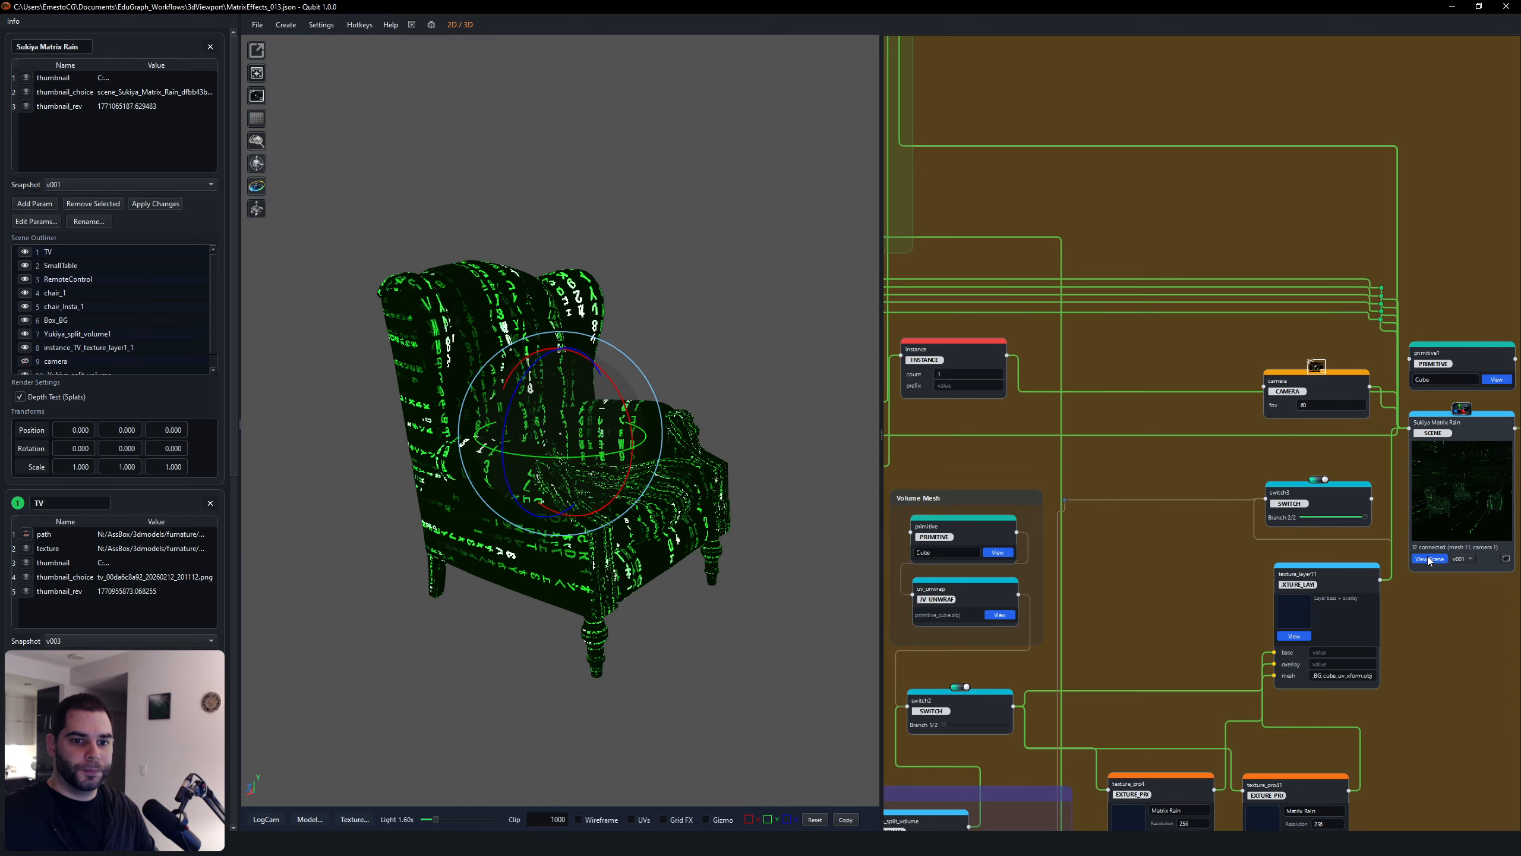
left_click(1468, 493)
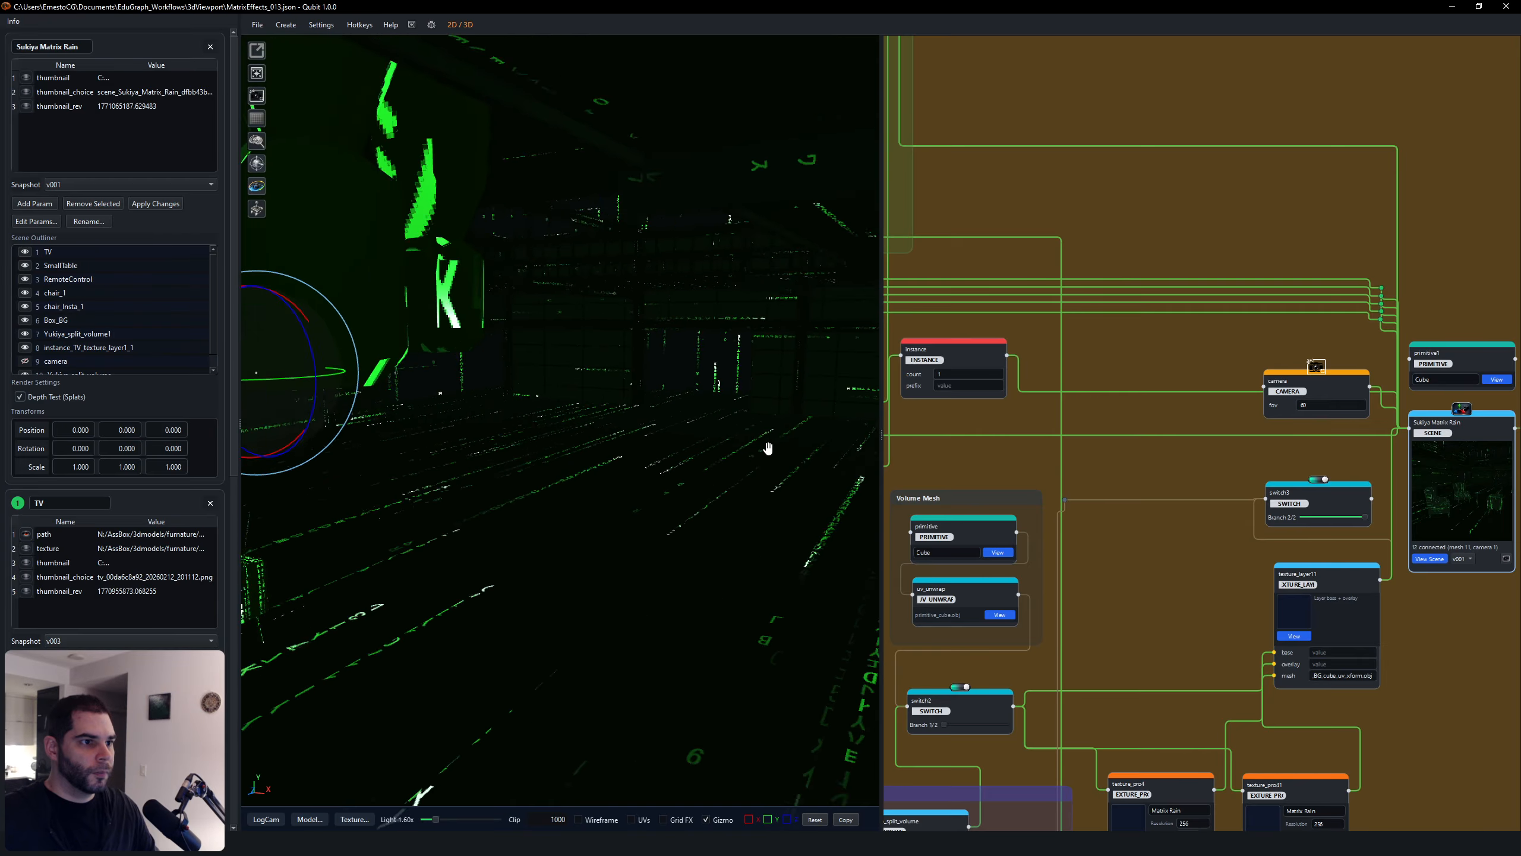
Step: Select the oversized instance_TV_texture_layer1_1 in the scene and scale it down uniformly to about 0.078
middle_click_drag(768, 448, 808, 442)
left_click_drag(808, 441, 671, 420)
key("r")
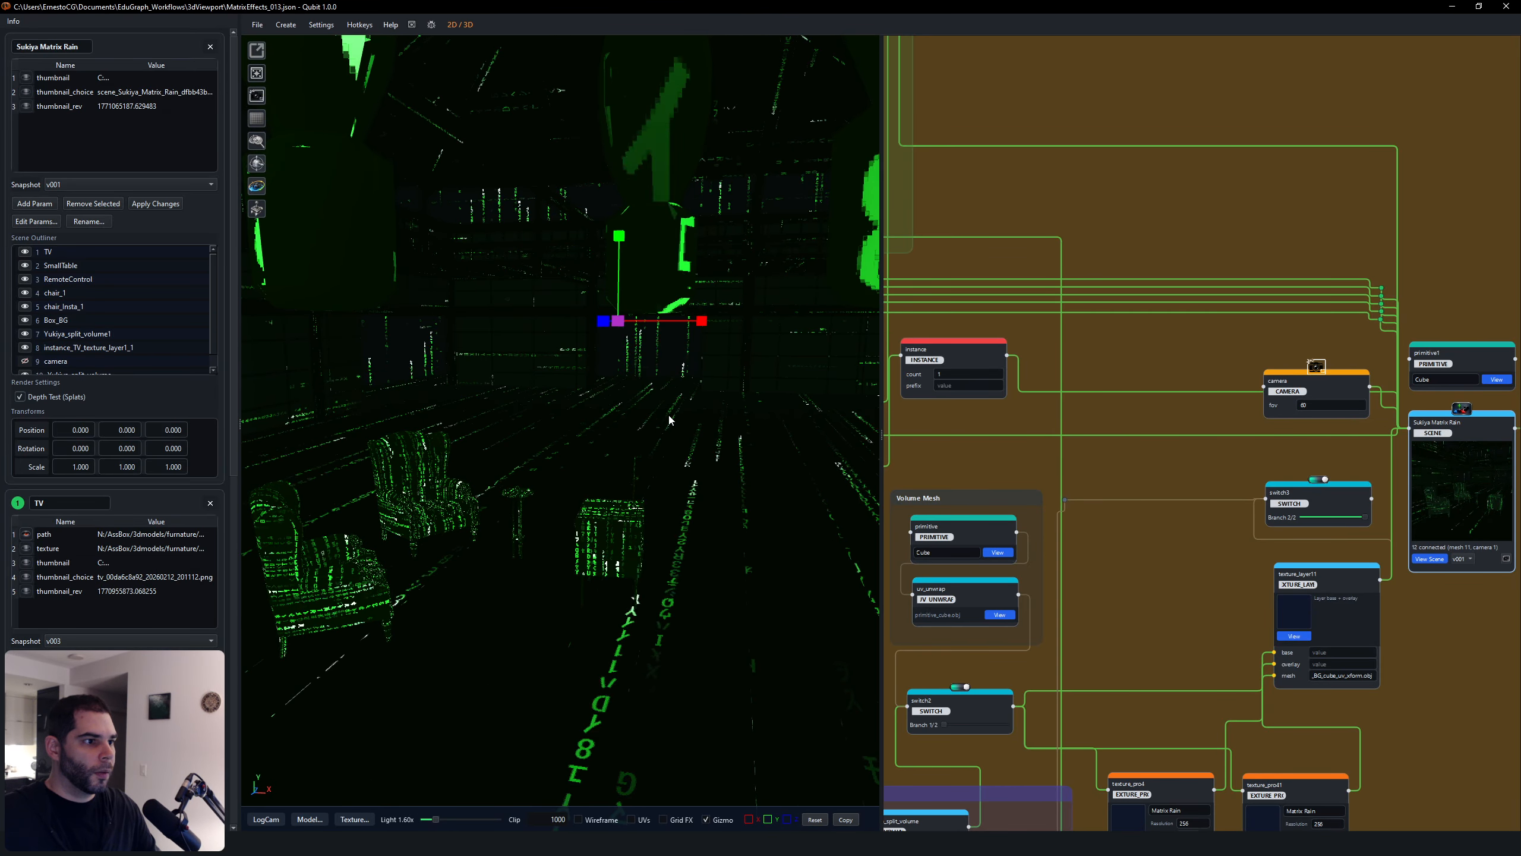
key("w")
key("e")
key("r")
left_click_drag(651, 361, 580, 388)
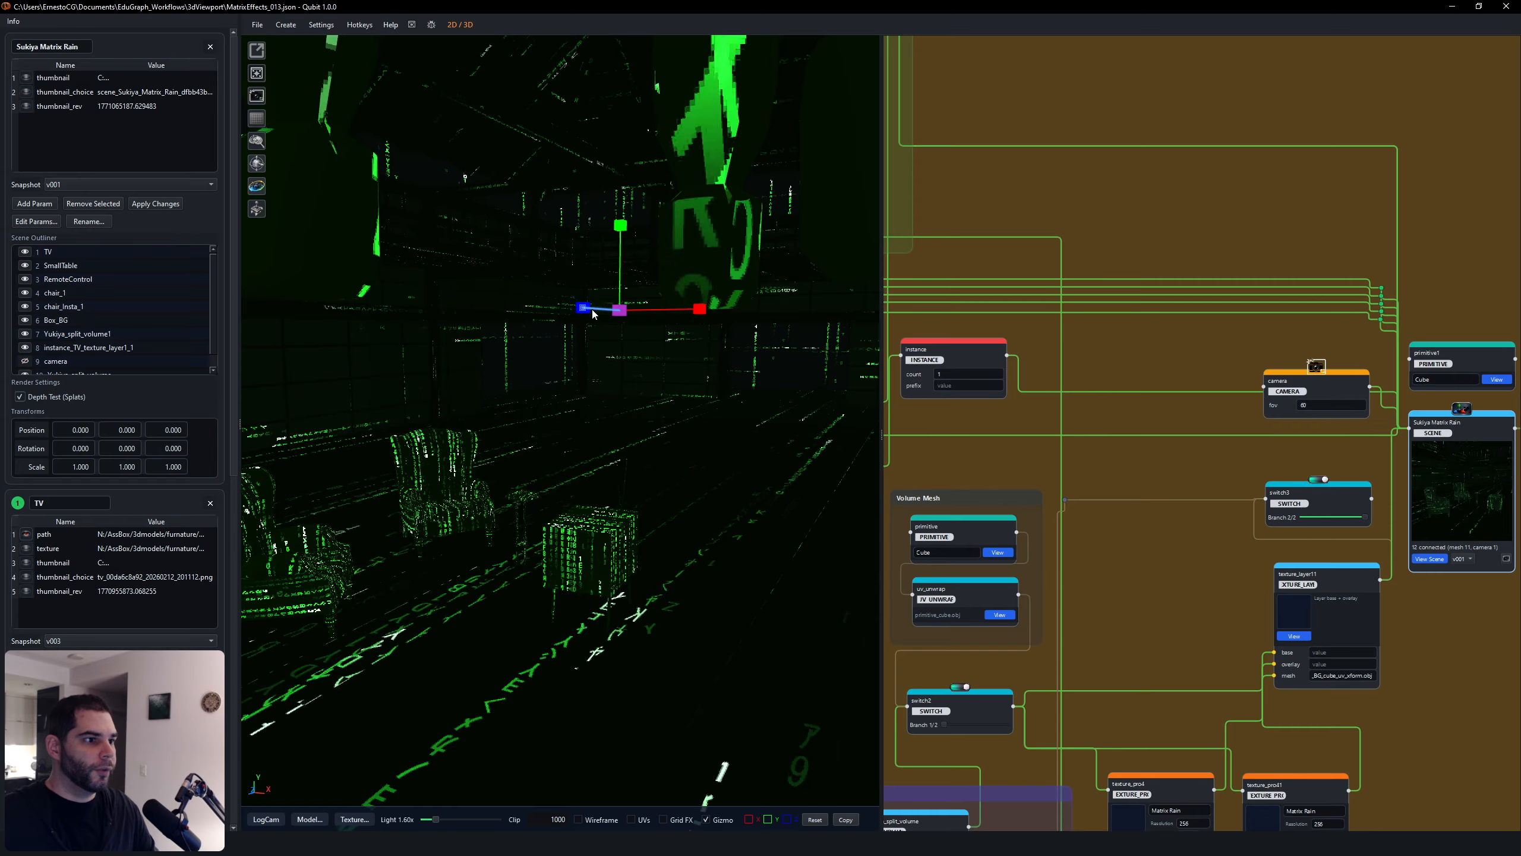
left_click(1459, 447)
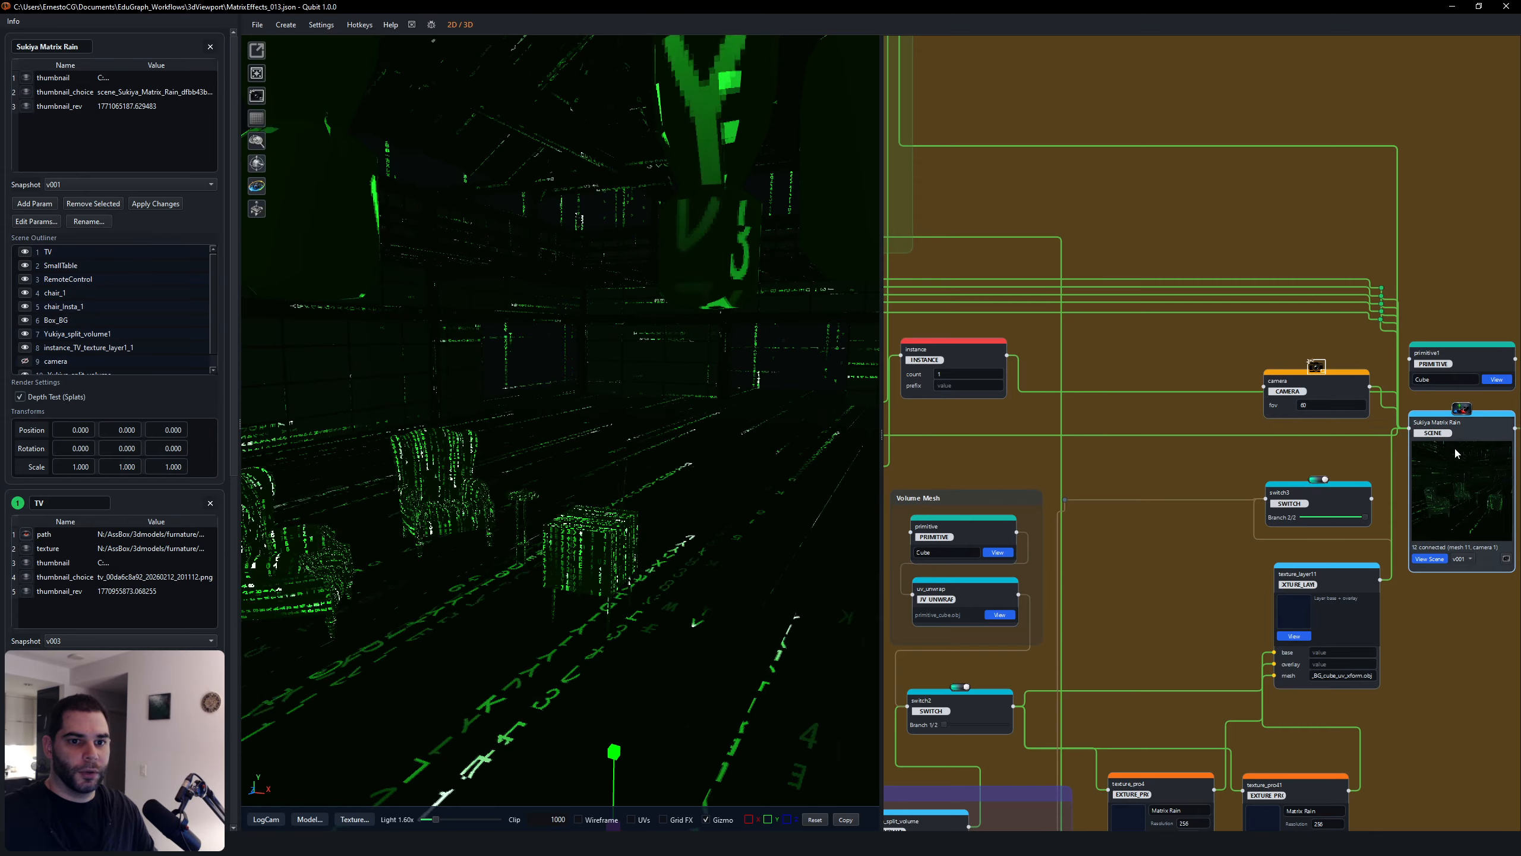
left_click(332, 346)
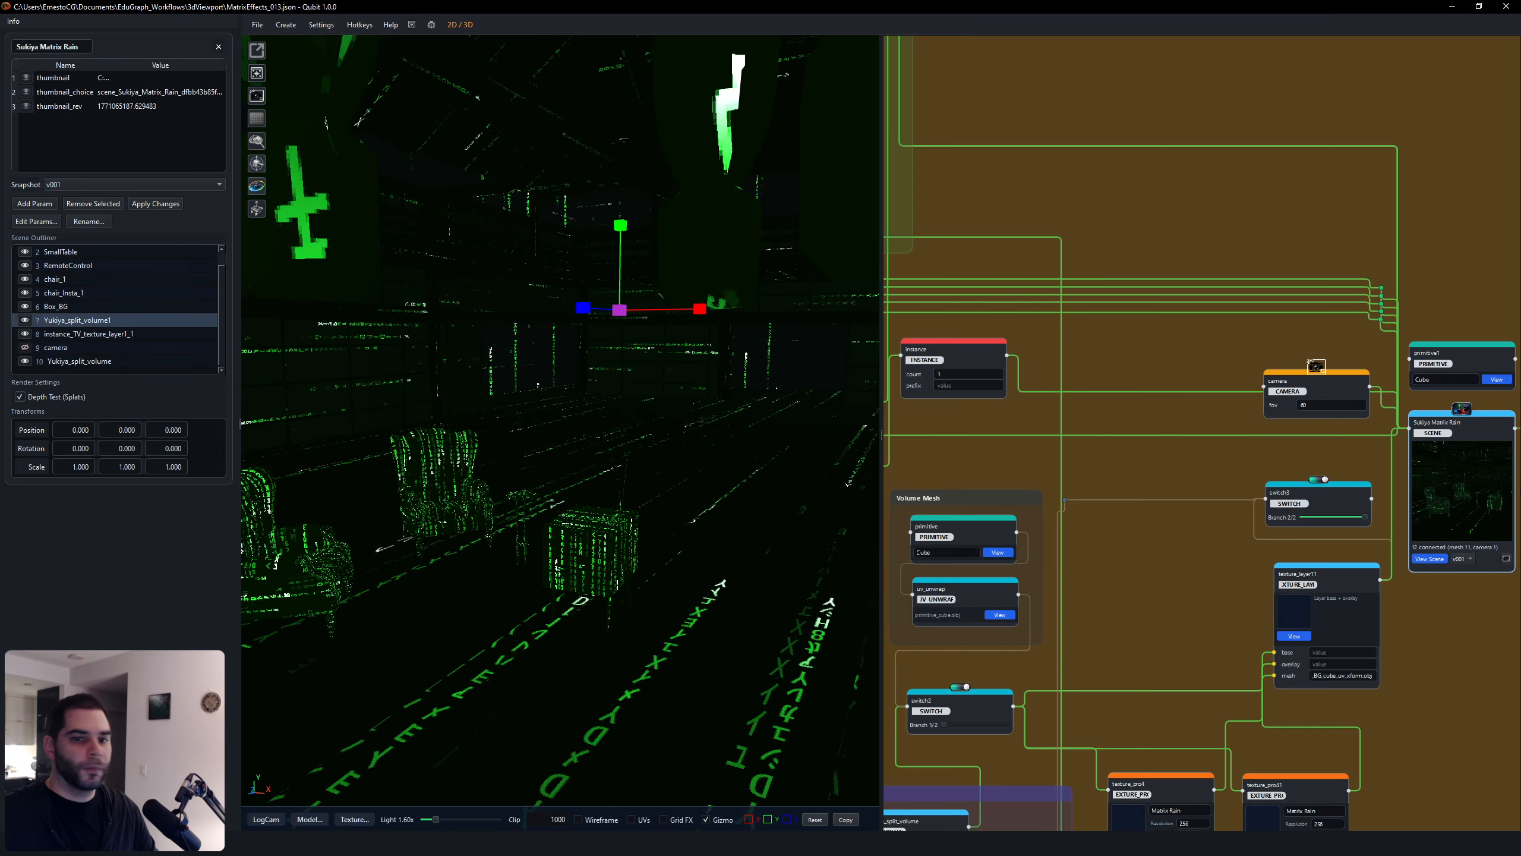
left_click(700, 171)
scroll(695, 186, "down", 8)
scroll(686, 210, "up", 5)
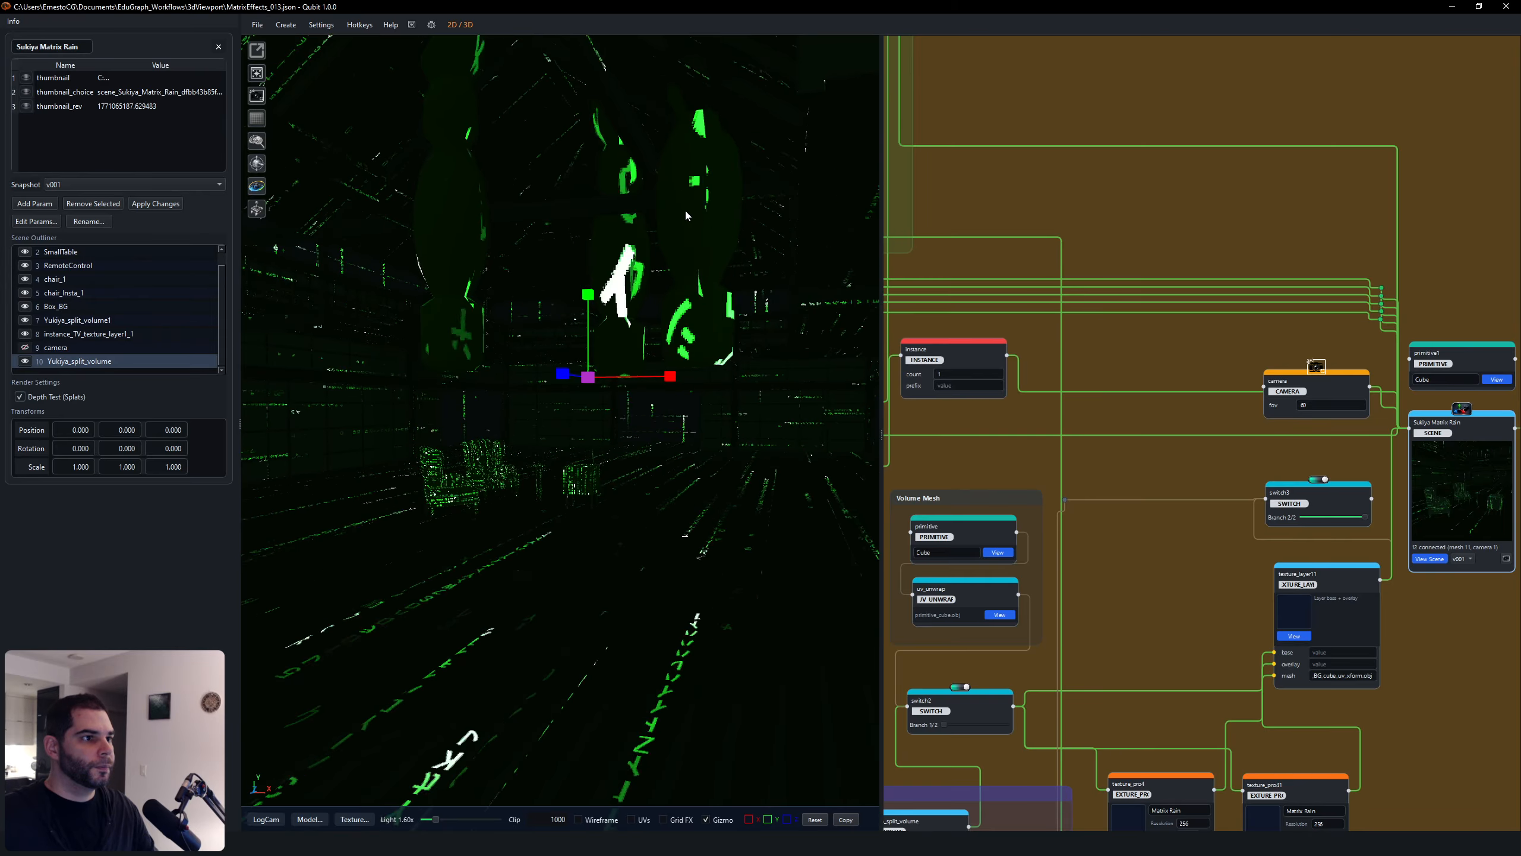
left_click(686, 217)
left_click_drag(587, 377, 334, 358)
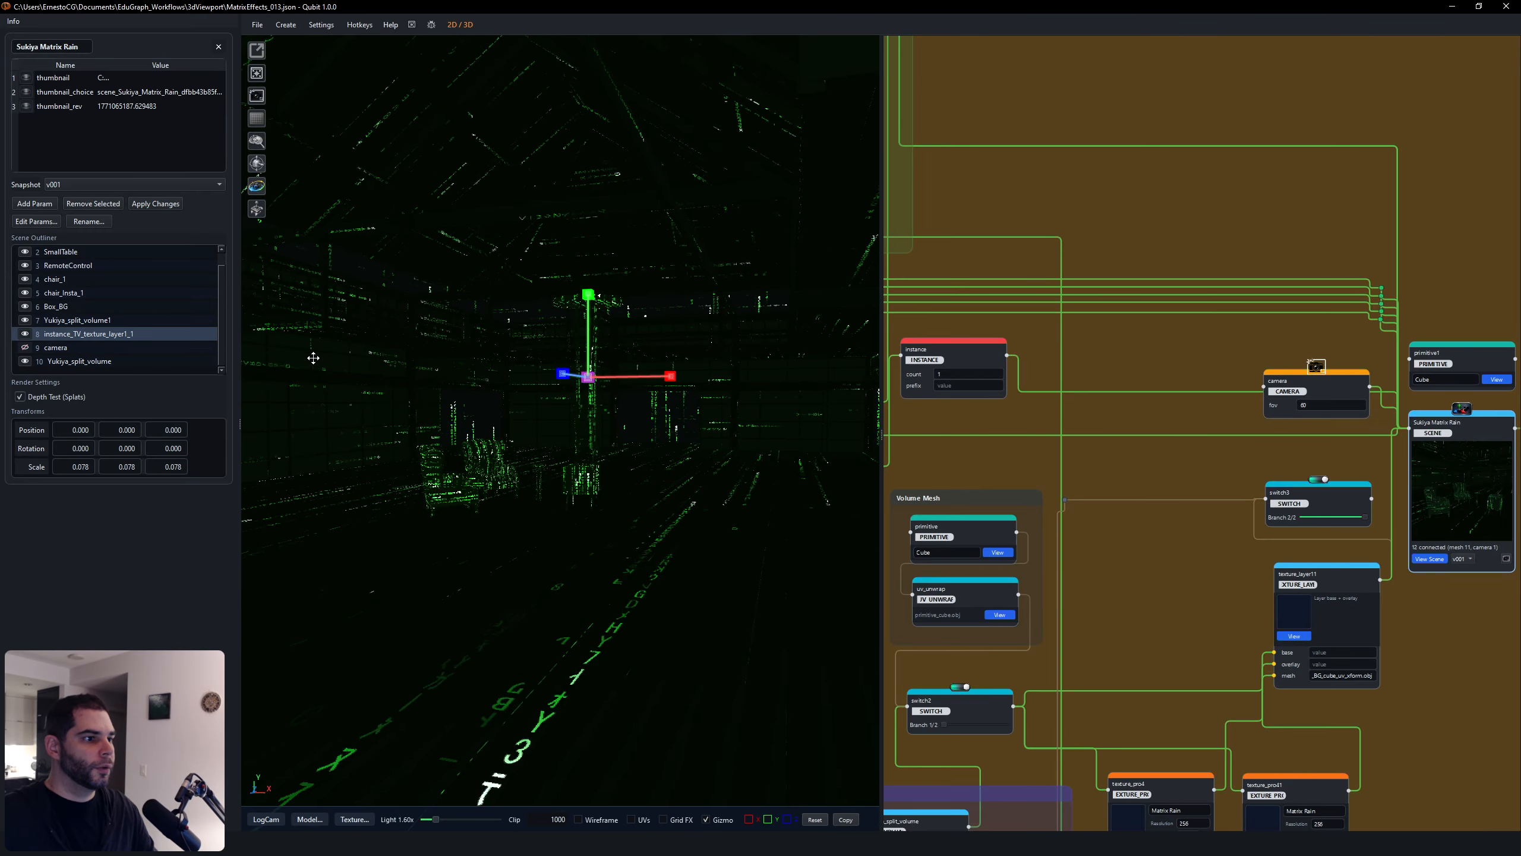
Step: Move the scaled-down table instance to the floor beside the TV and armchairs
right_click_drag(508, 462, 580, 465, "alt")
left_click_drag(624, 310, 509, 294)
left_click_drag(492, 402, 562, 523, "alt")
left_click_drag(685, 458, 603, 468, "alt")
left_click_drag(578, 581, 636, 473)
left_click(719, 449)
Step: Set the count of instance_chair to 2 and reselect the Sukiya Matrix Rain scene
scroll(1108, 420, "down", 4)
scroll(1032, 405, "up", 6)
middle_click_drag(1033, 405, 257, 301)
double_click(1039, 407)
type("2")
left_click(1198, 381)
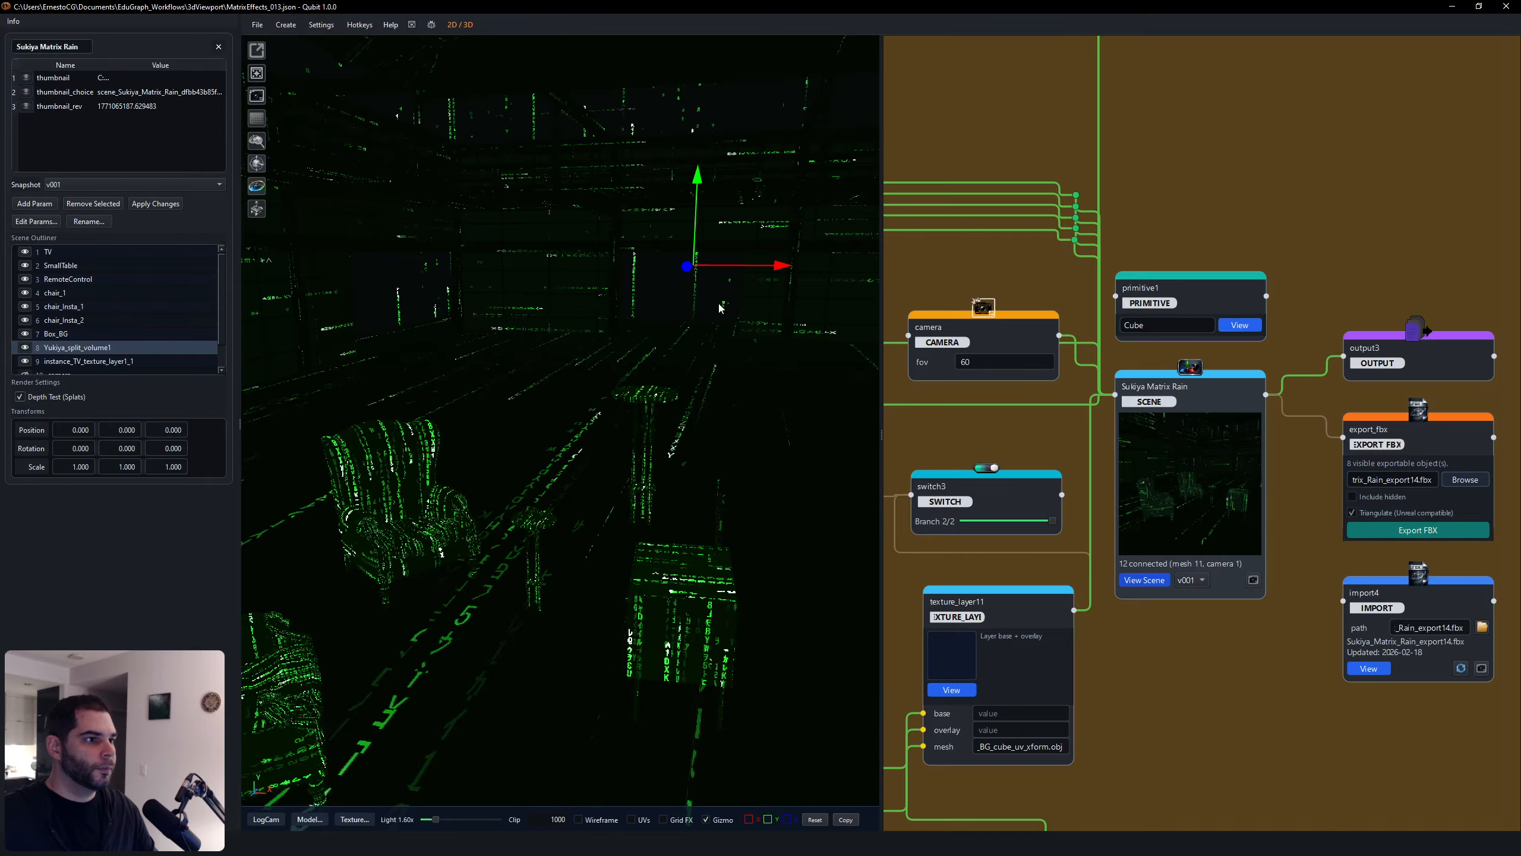
Step: Select chair_Insta_2, scale it down to the size of the other chairs and move it to about (-0.95, -2.19, 0.51)
middle_click_drag(750, 289, 625, 296)
left_click(625, 296)
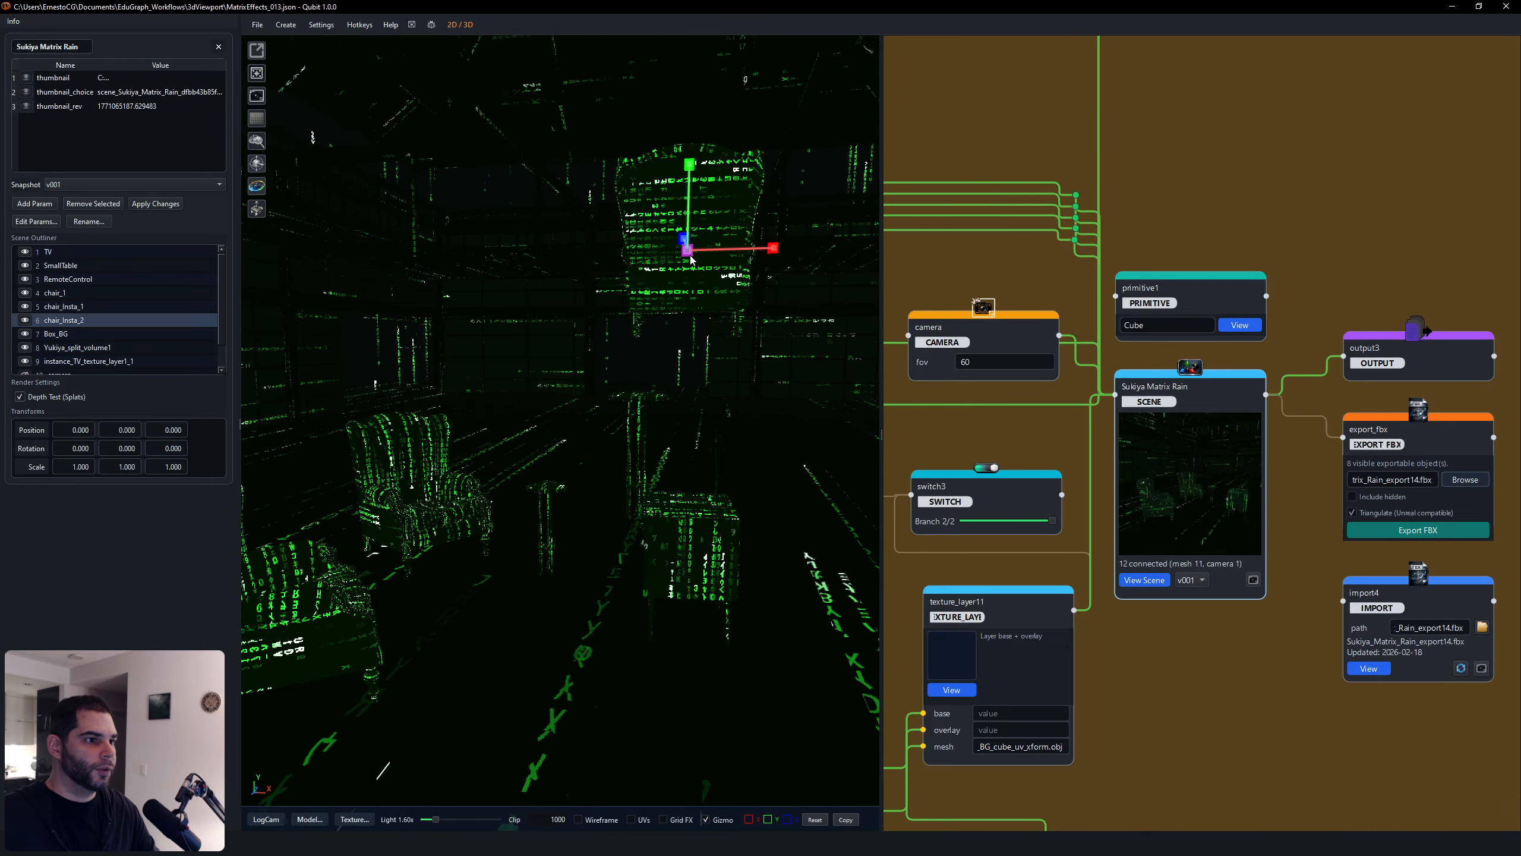
left_click_drag(688, 252, 535, 538)
middle_click_drag(679, 466, 549, 513)
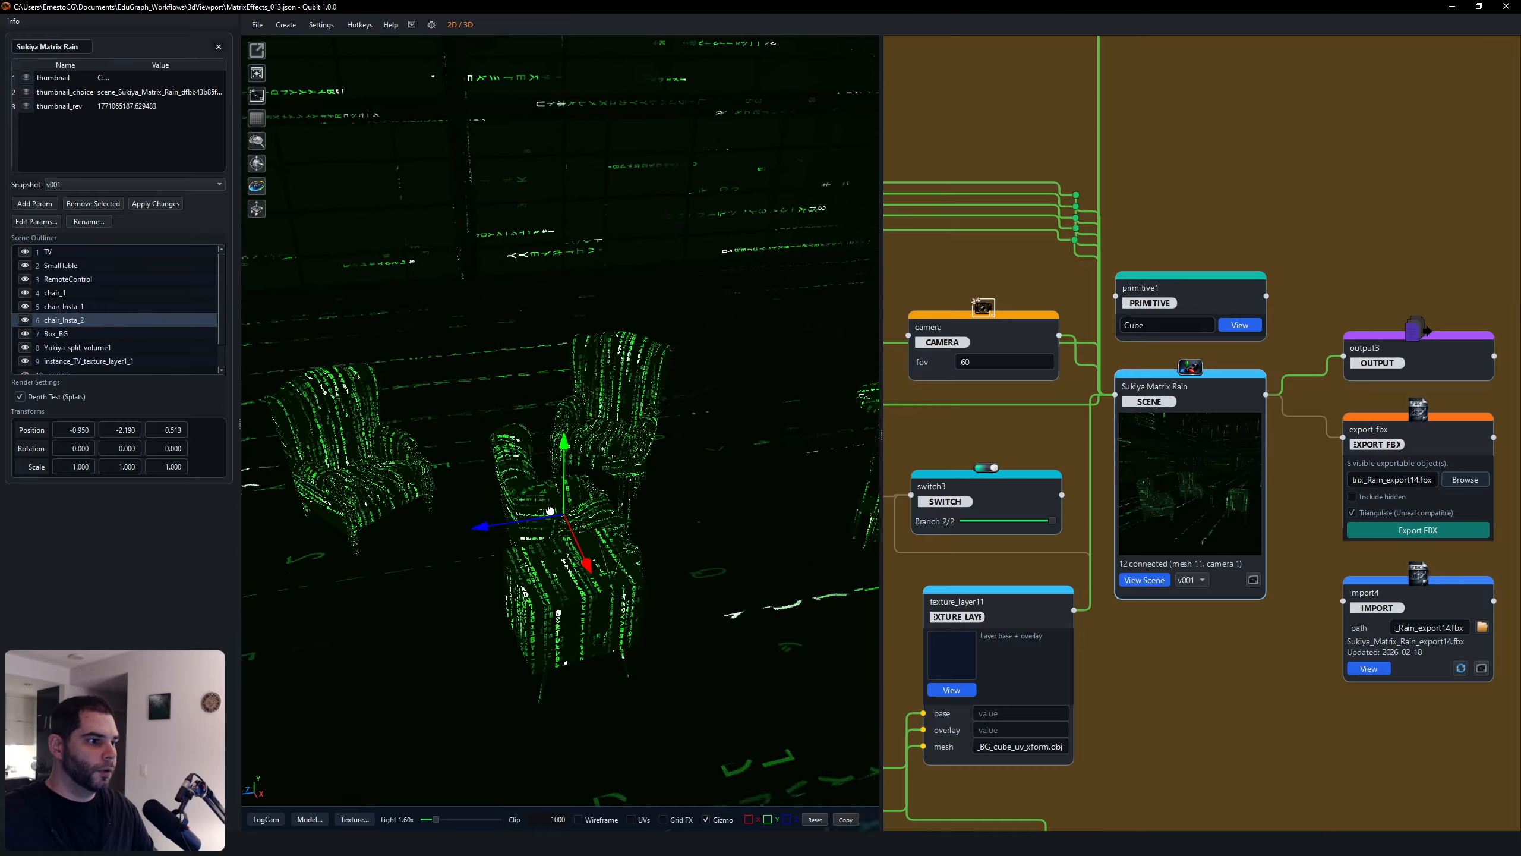
Step: Move chair_Insta_2 away from the TV to a free spot on the floor beside the other armchairs
left_click_drag(496, 518, 382, 404)
middle_click_drag(590, 480, 466, 446)
left_click_drag(436, 293, 436, 273)
middle_click_drag(443, 287, 509, 336)
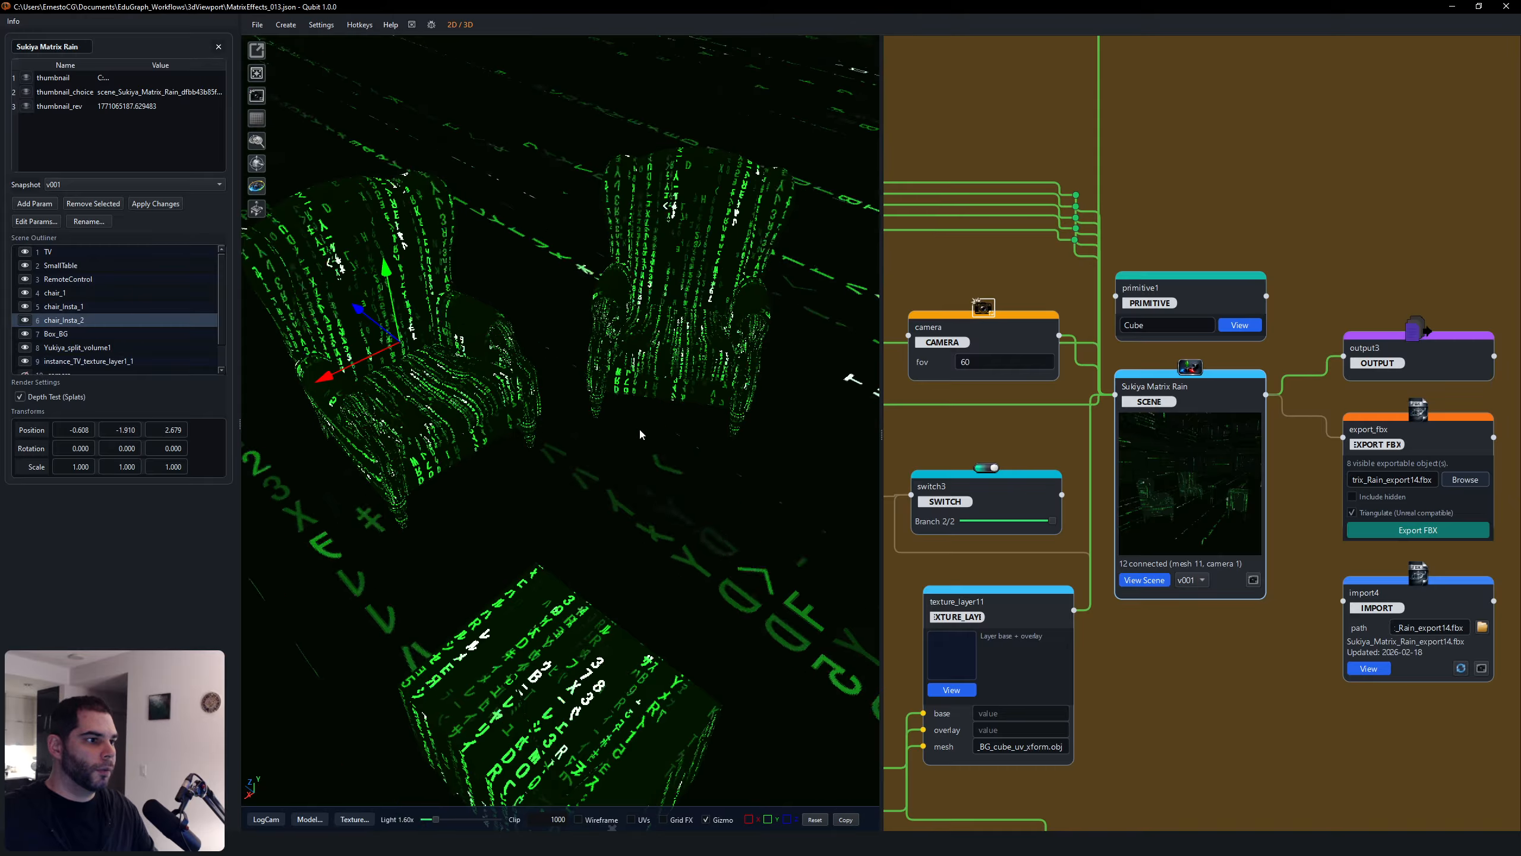
left_click_drag(361, 322, 282, 257)
key("r")
middle_click_drag(587, 388, 657, 338)
right_click_drag(657, 339, 657, 396)
middle_click_drag(658, 396, 740, 384)
left_click(746, 455)
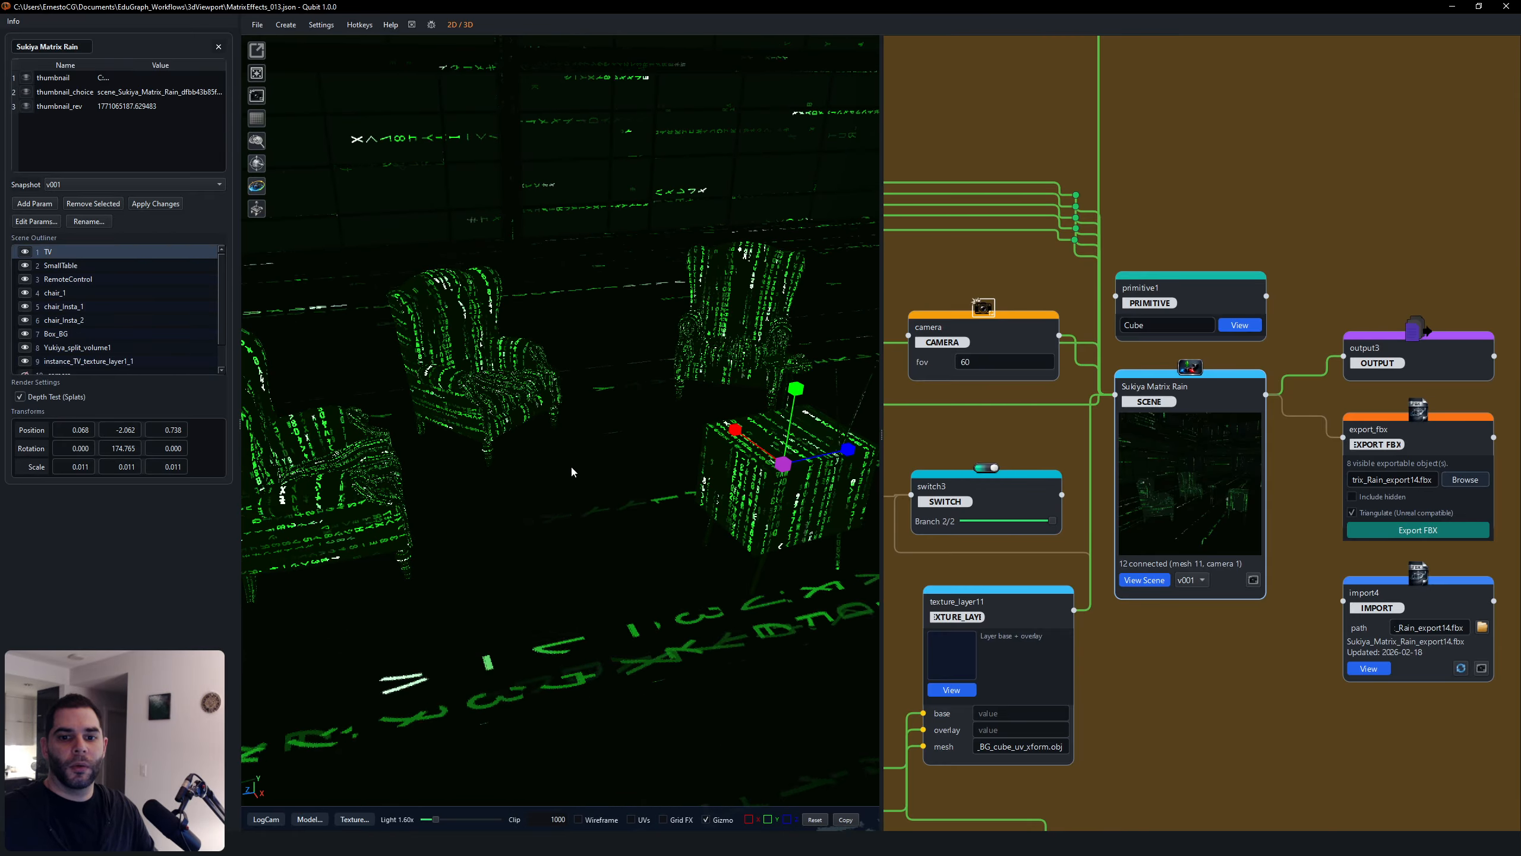
Step: Examine the export_fbx node's settings and the list of objects in the Sukiya Matrix Rain scene
middle_click_drag(570, 464, 596, 524)
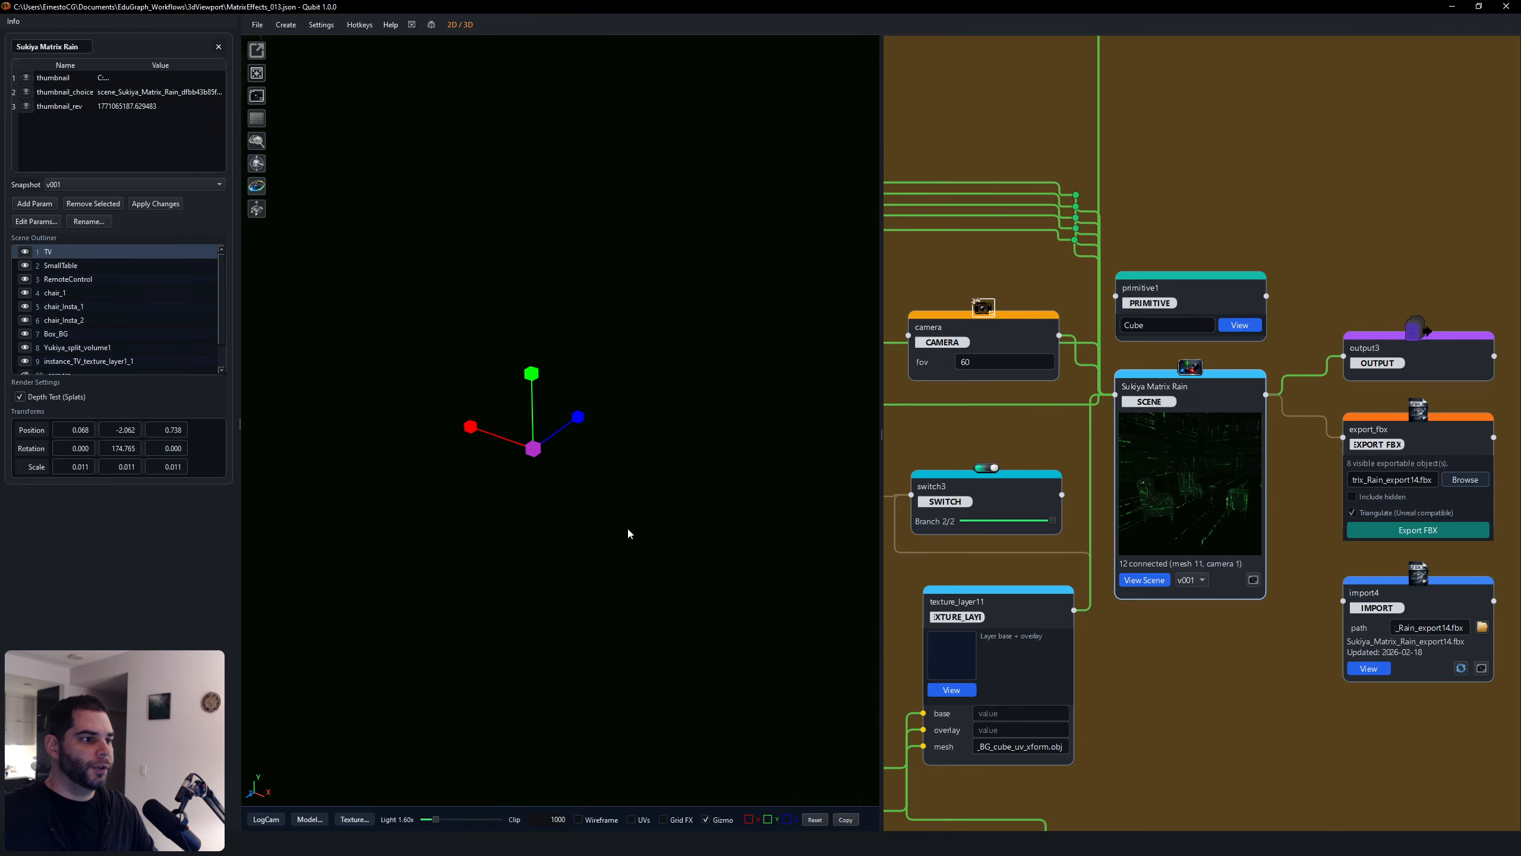
right_click_drag(595, 526, 628, 527)
scroll(1390, 420, "up", 2)
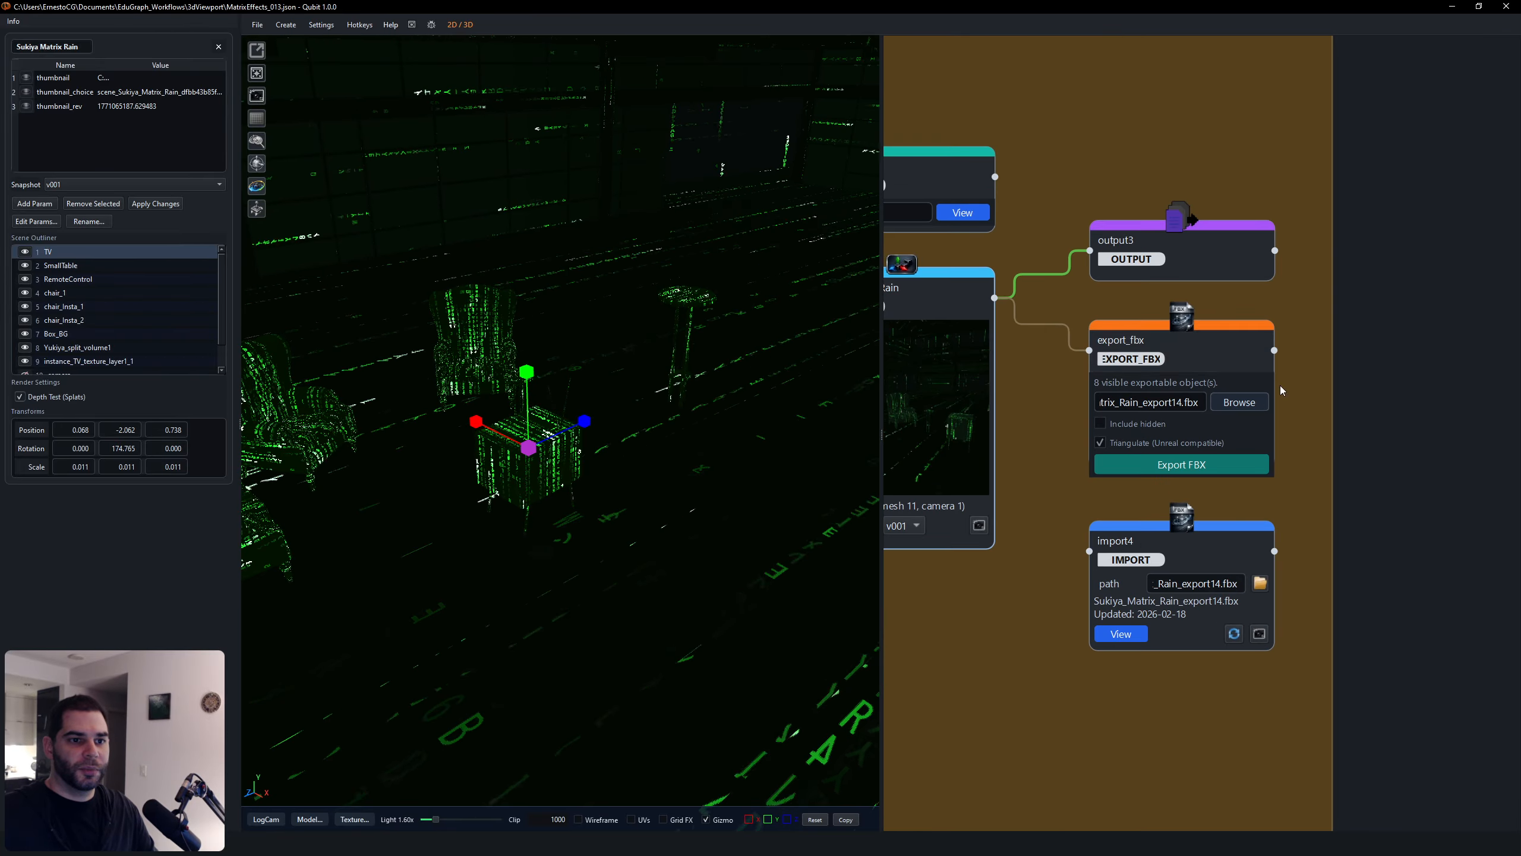
left_click(1242, 342)
middle_click_drag(1239, 340, 1300, 350)
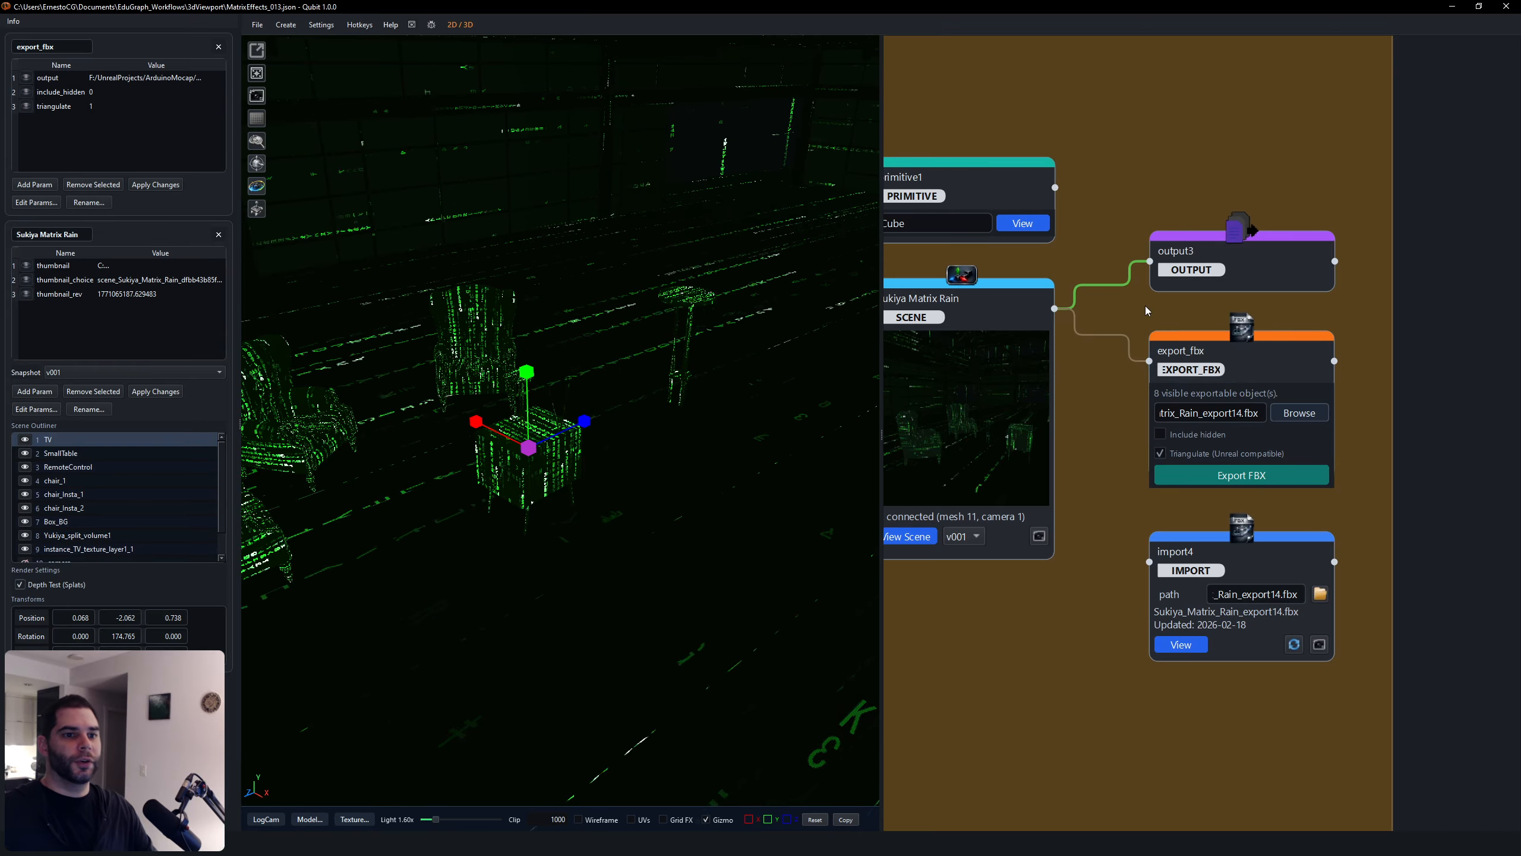
middle_click_drag(988, 338, 1036, 320)
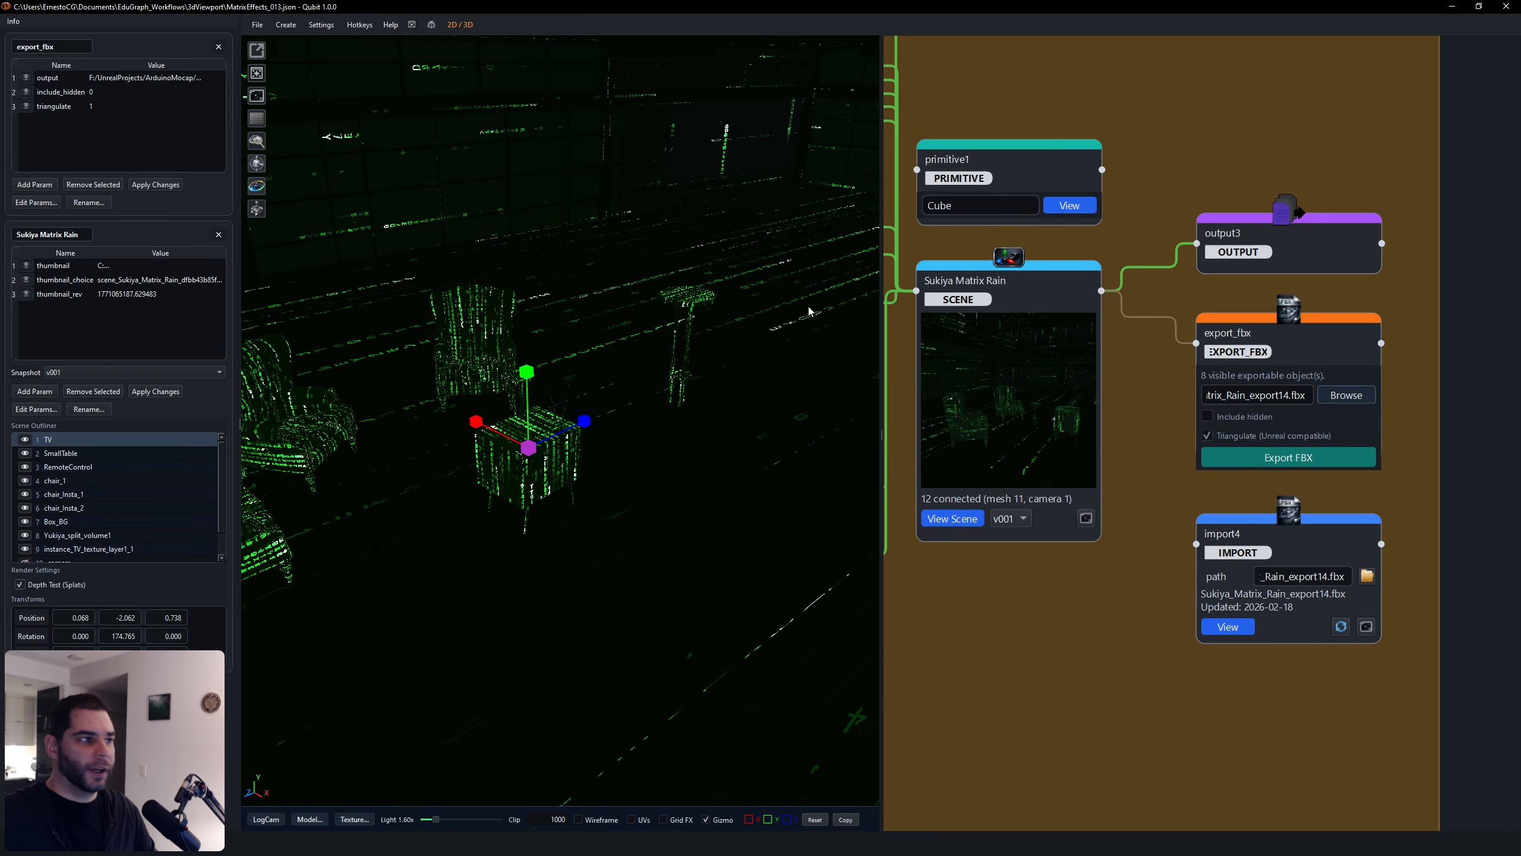
left_click(1032, 339)
left_click_drag(220, 290, 214, 352)
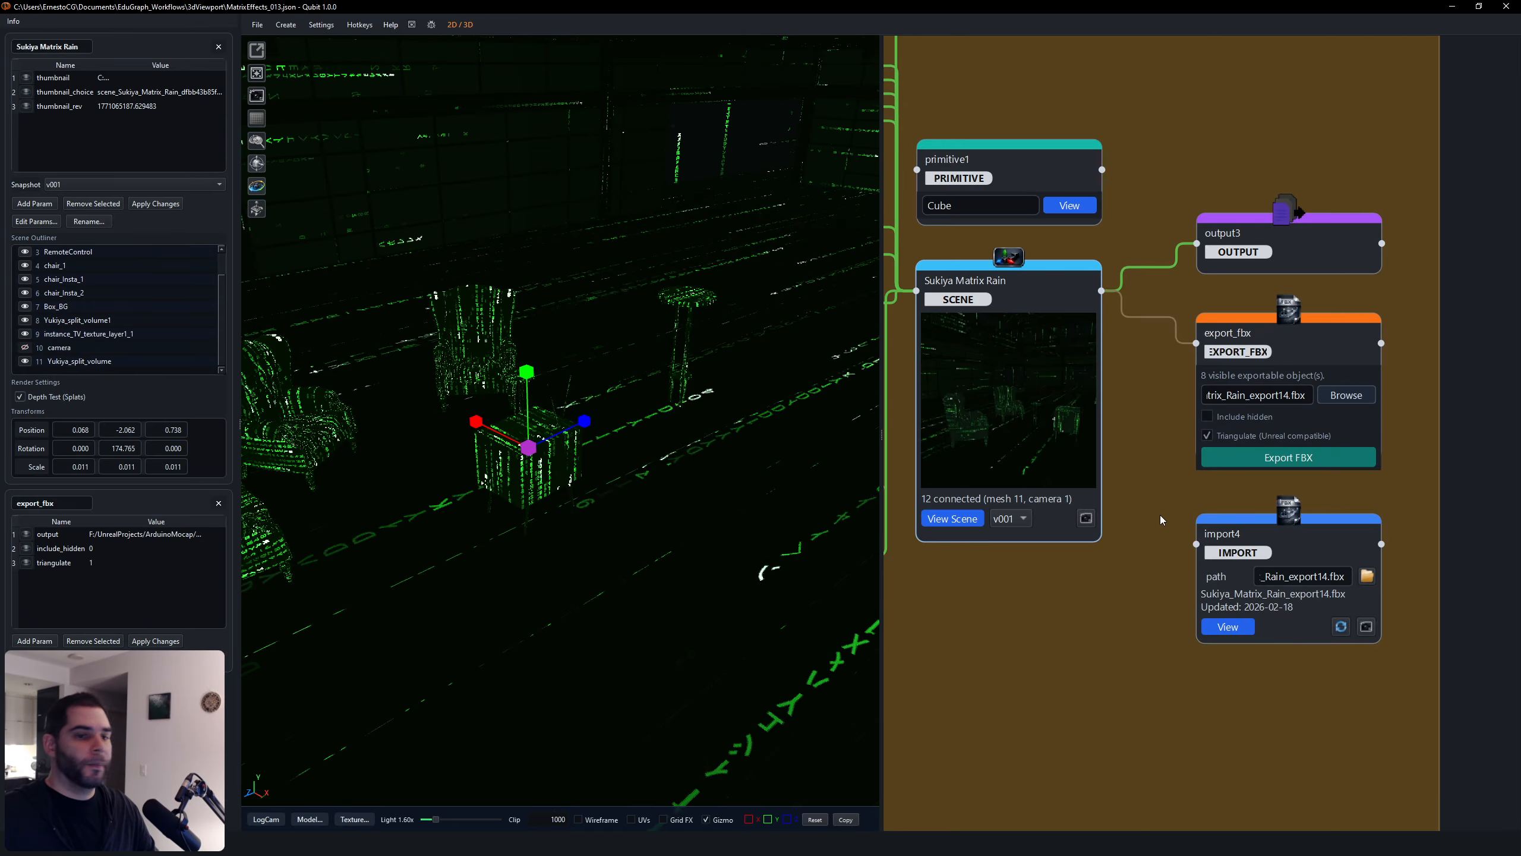
left_click(1187, 488)
middle_click_drag(1400, 494, 1346, 514)
scroll(1345, 514, "down", 2)
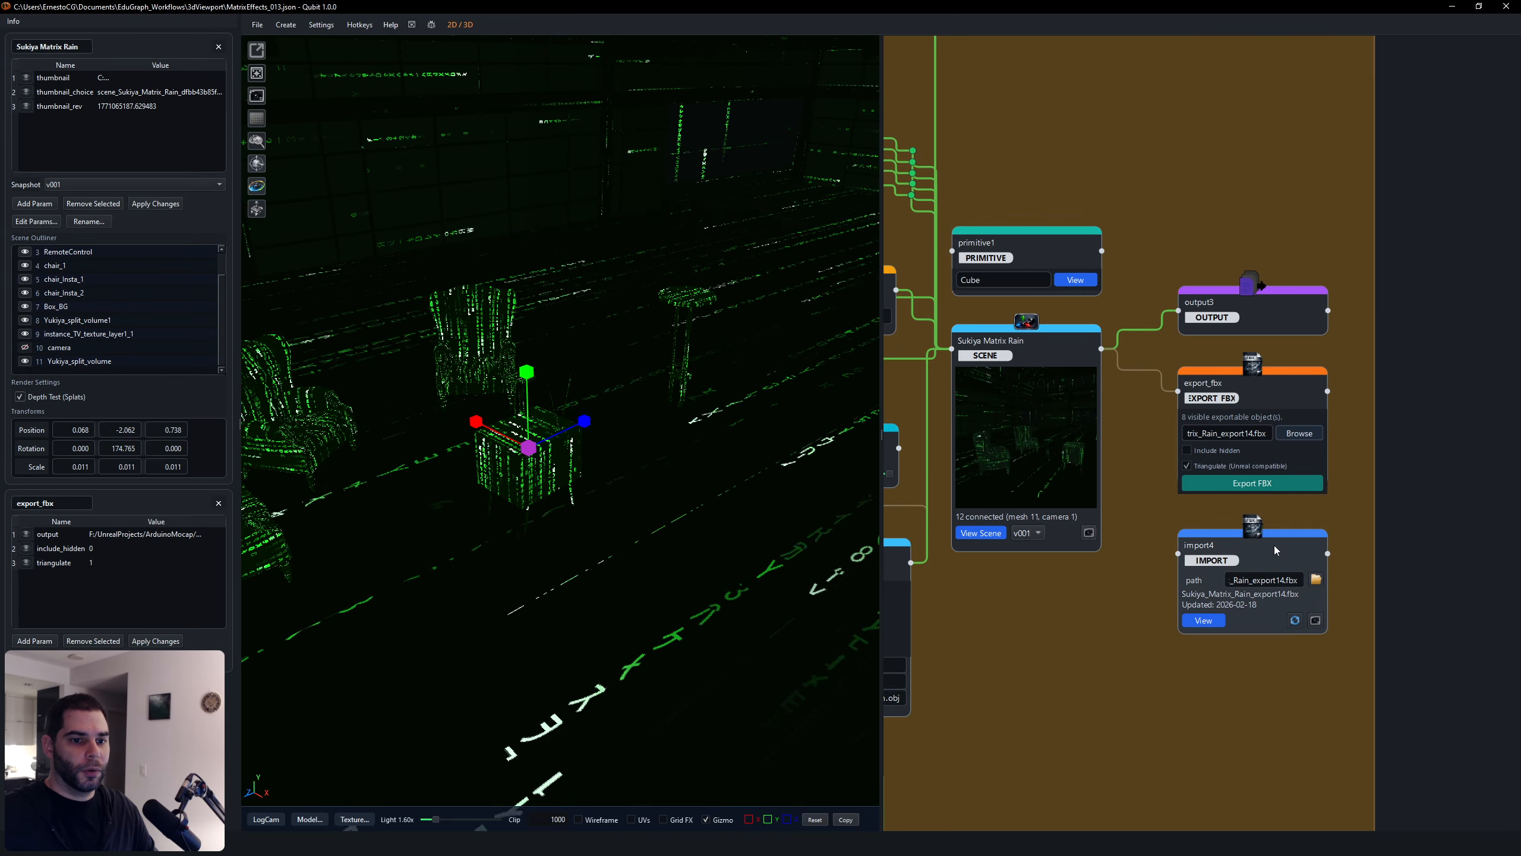
Step: Set the export_fbx output file to Sukiya_Matrix_Rain_export15.fbx and export the scene
left_click(1274, 545)
left_click(1256, 432)
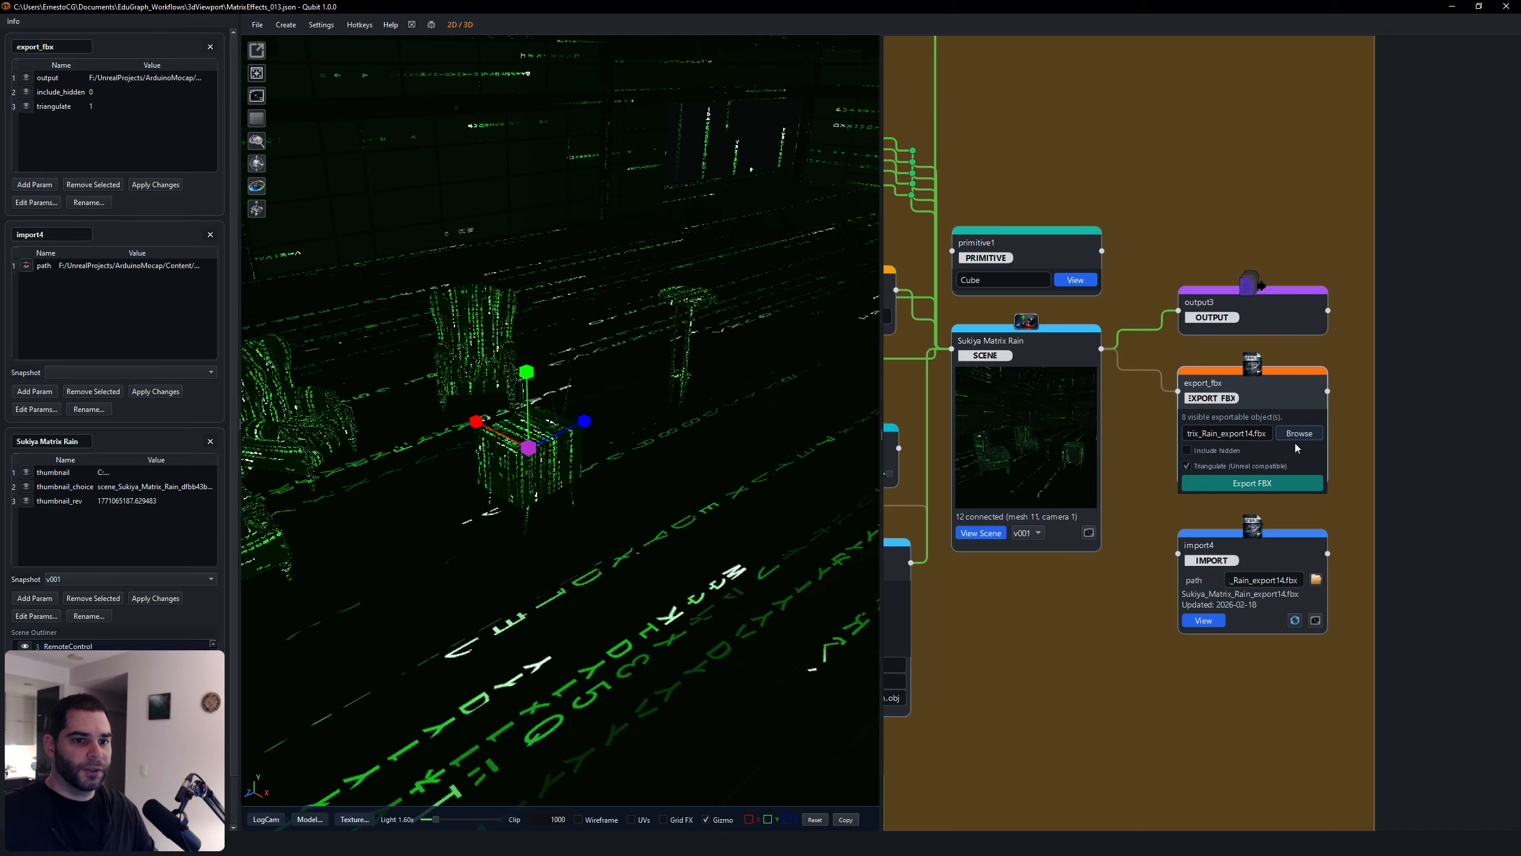
left_click(1251, 483)
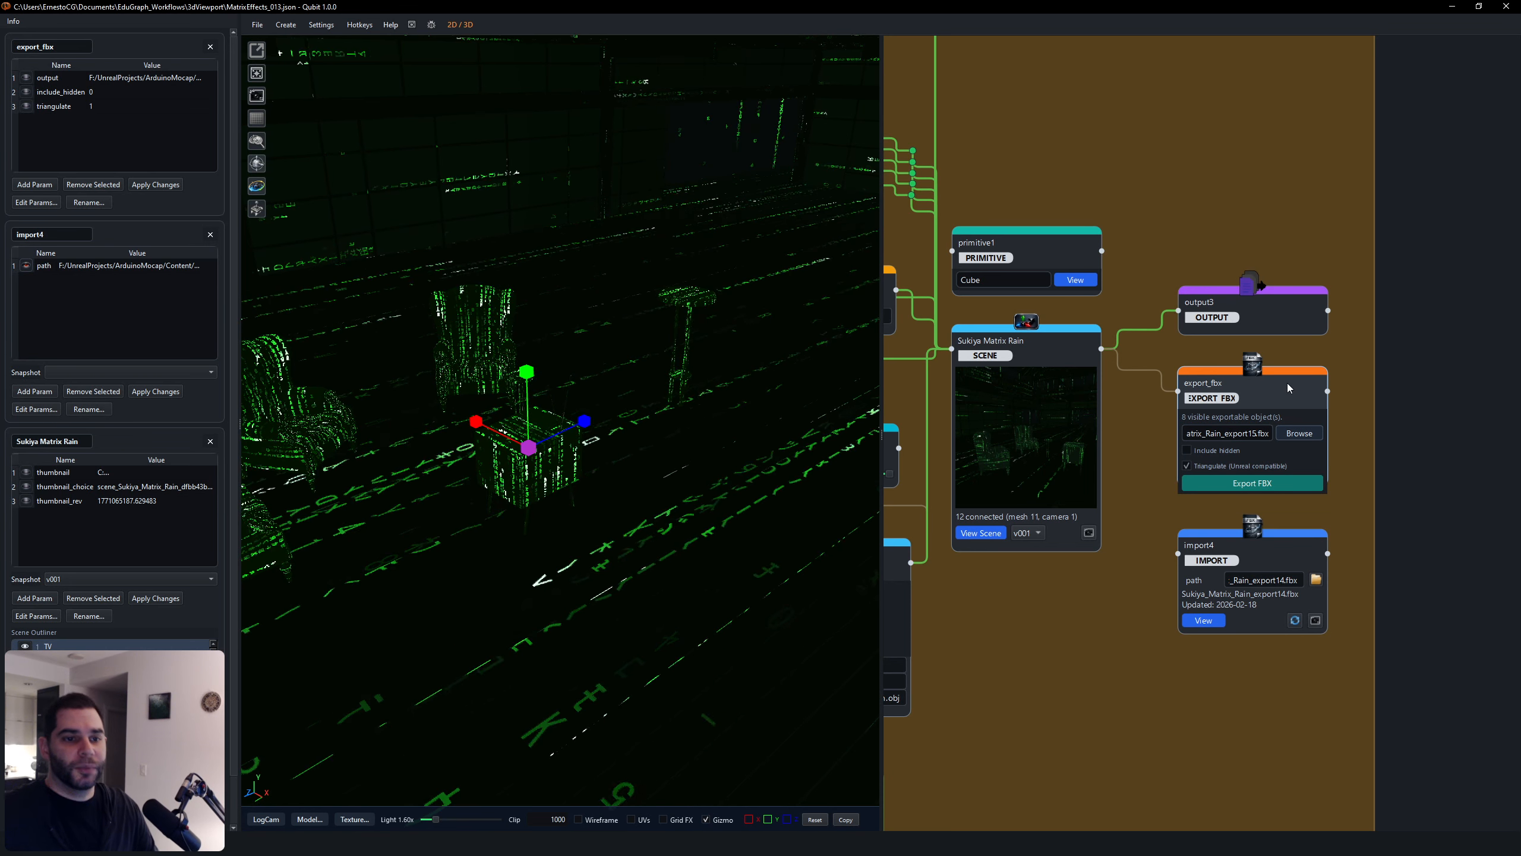
left_click(1233, 484)
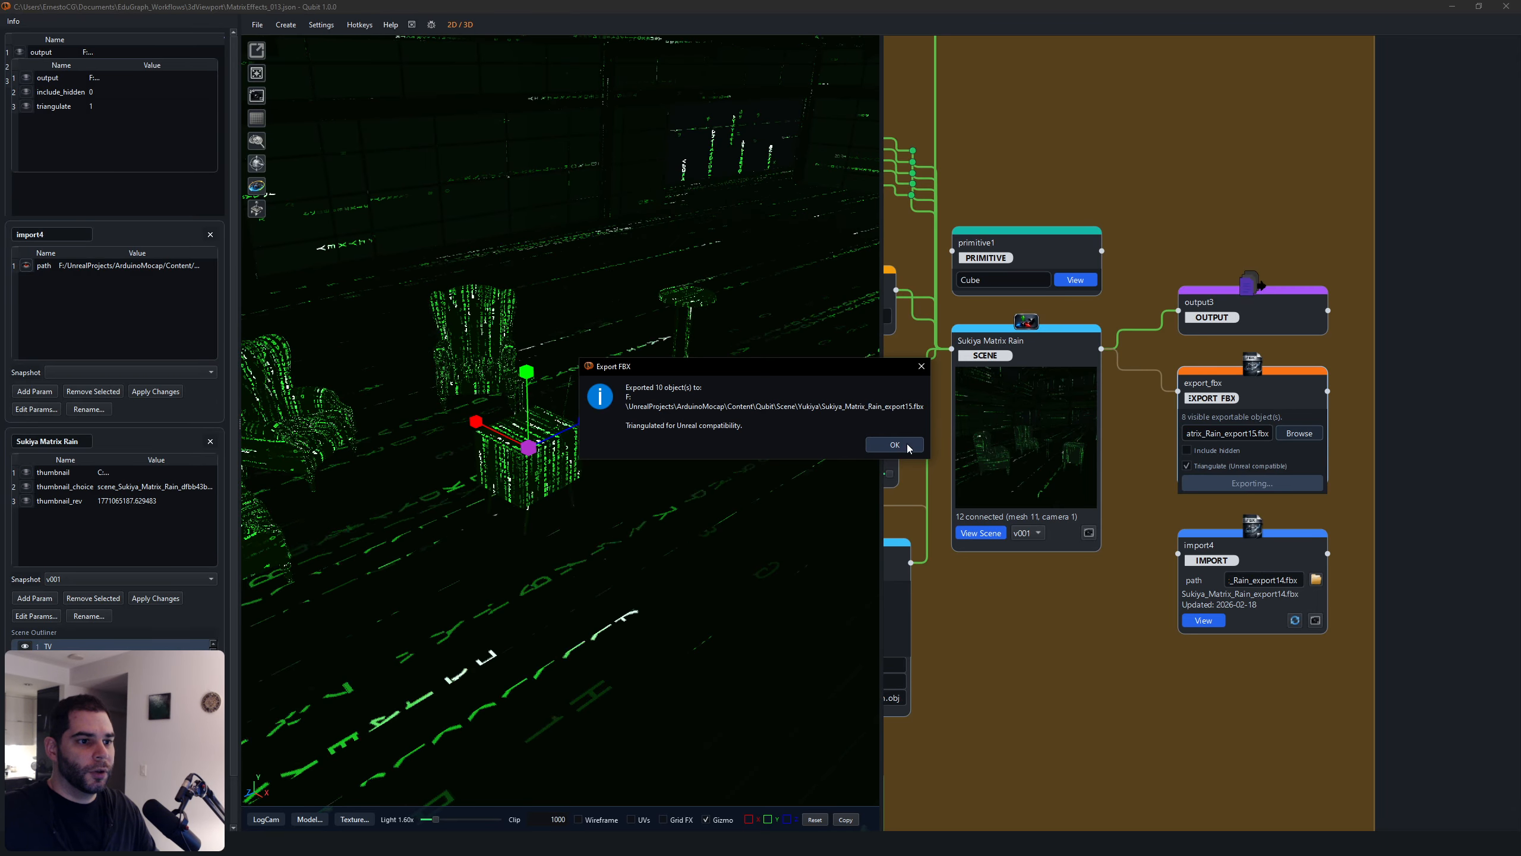
left_click(894, 445)
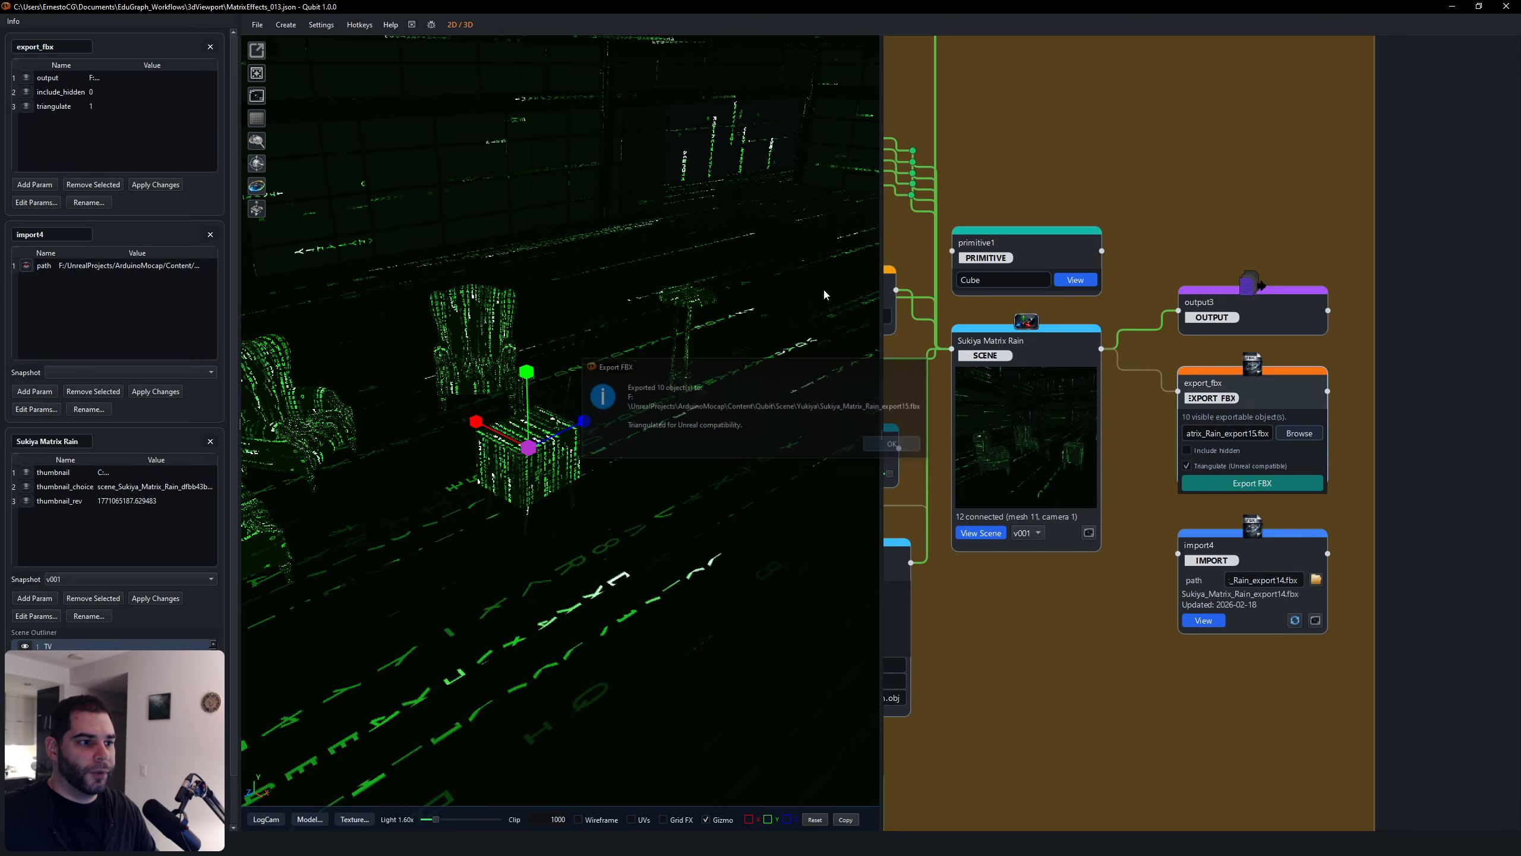
Step: Load Sukiya_Matrix_Rain_export15.fbx into the import4 node and inspect the imported room and furniture in wireframe
left_click(1316, 579)
double_click(277, 224)
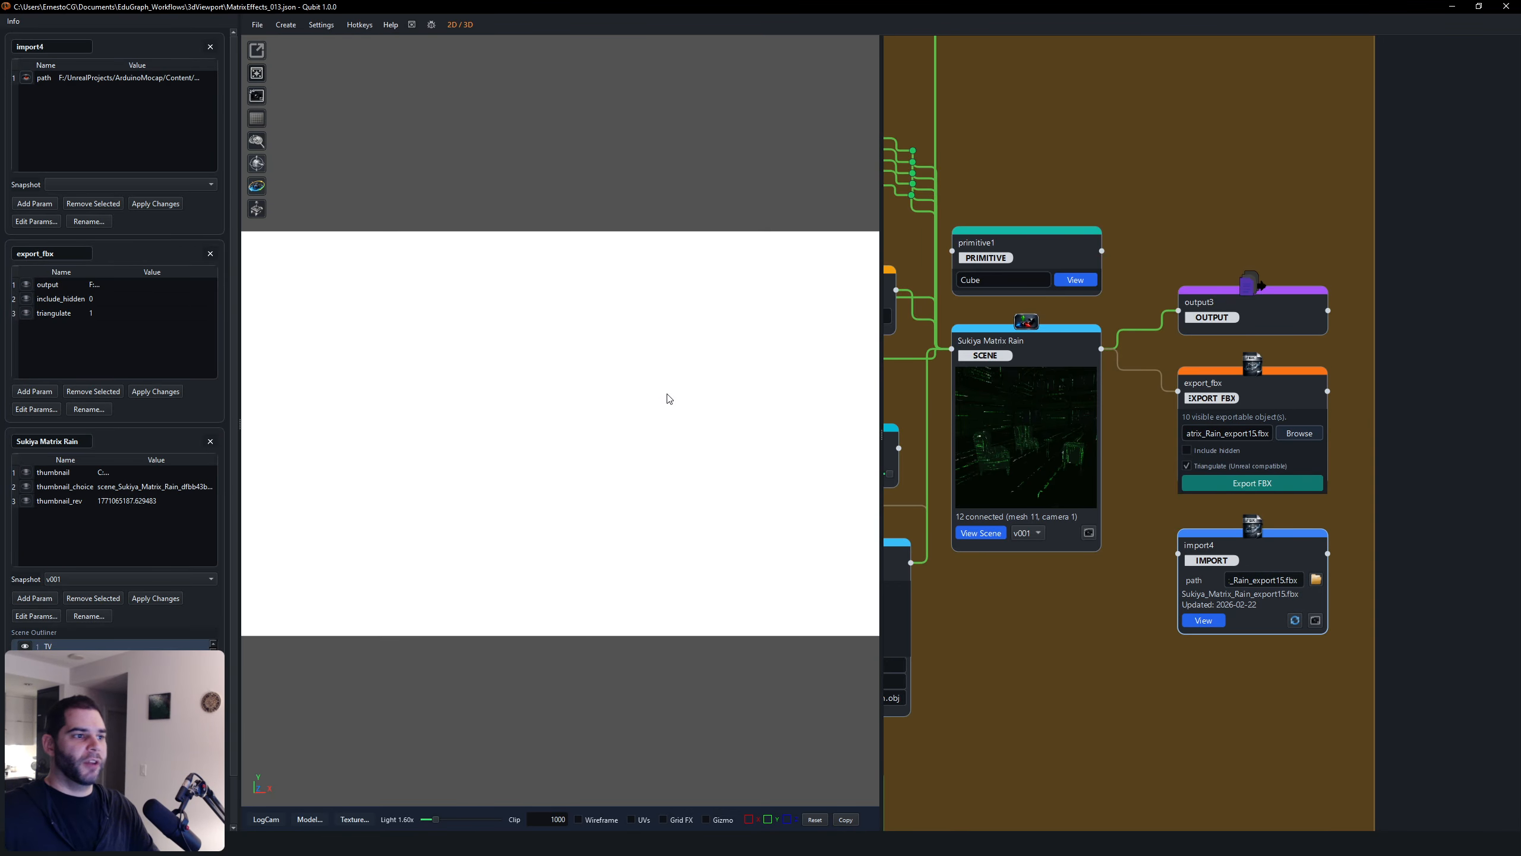
mouse_move(562, 385)
left_mouse_down("alt")
mouse_move(659, 401)
mouse_move(539, 399)
left_mouse_up("alt")
right_click_drag(539, 399, 562, 513, "alt")
left_click_drag(561, 513, 461, 563, "alt")
key("w")
right_click_drag(461, 564, 560, 584, "alt")
left_click_drag(560, 584, 724, 621, "alt")
right_click_drag(724, 622, 587, 590, "alt")
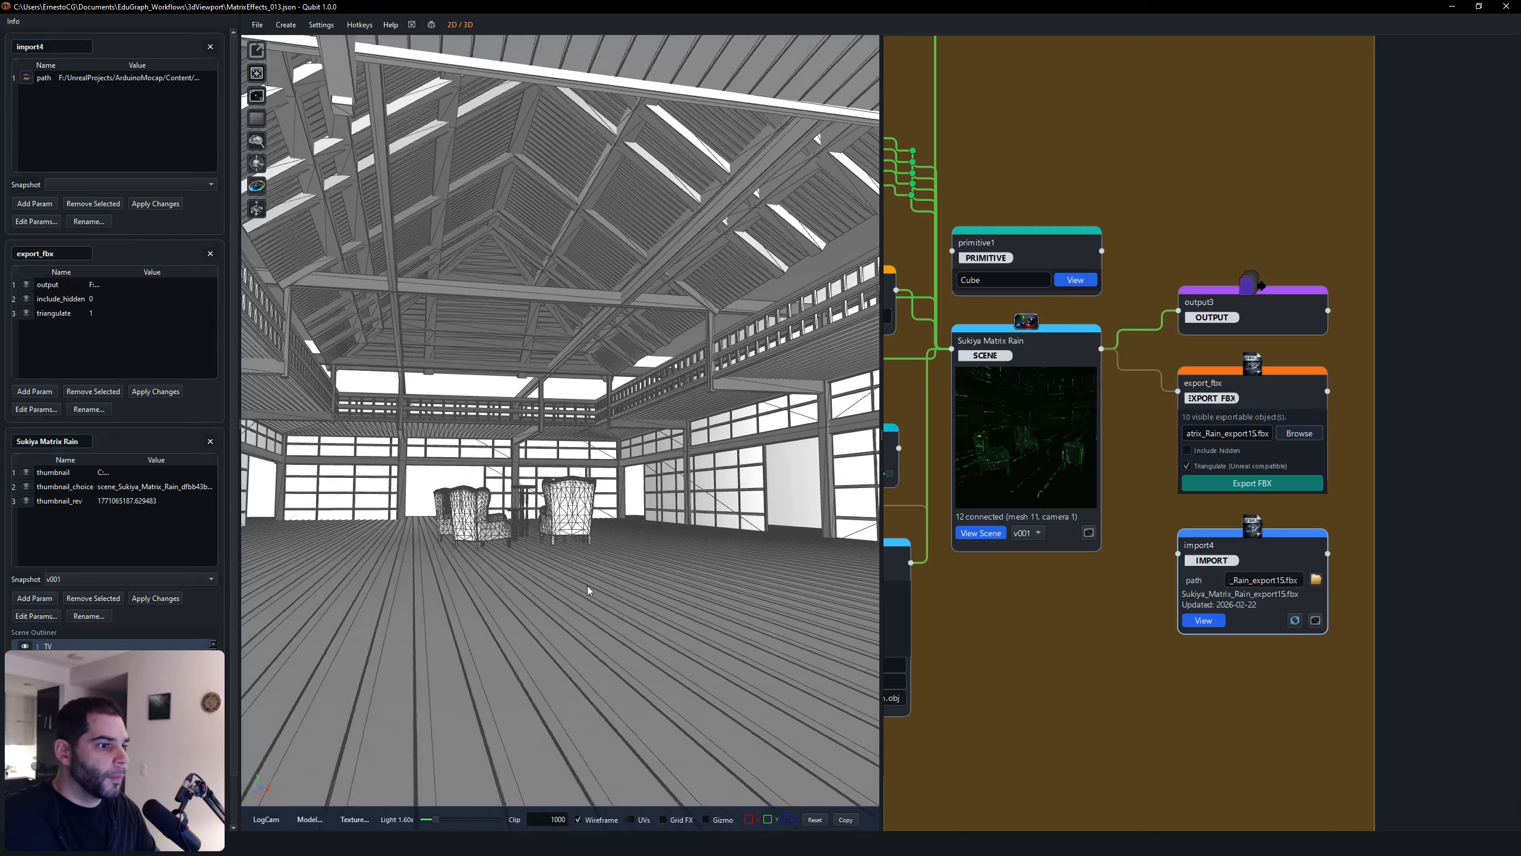
left_click_drag(588, 590, 772, 802, "alt")
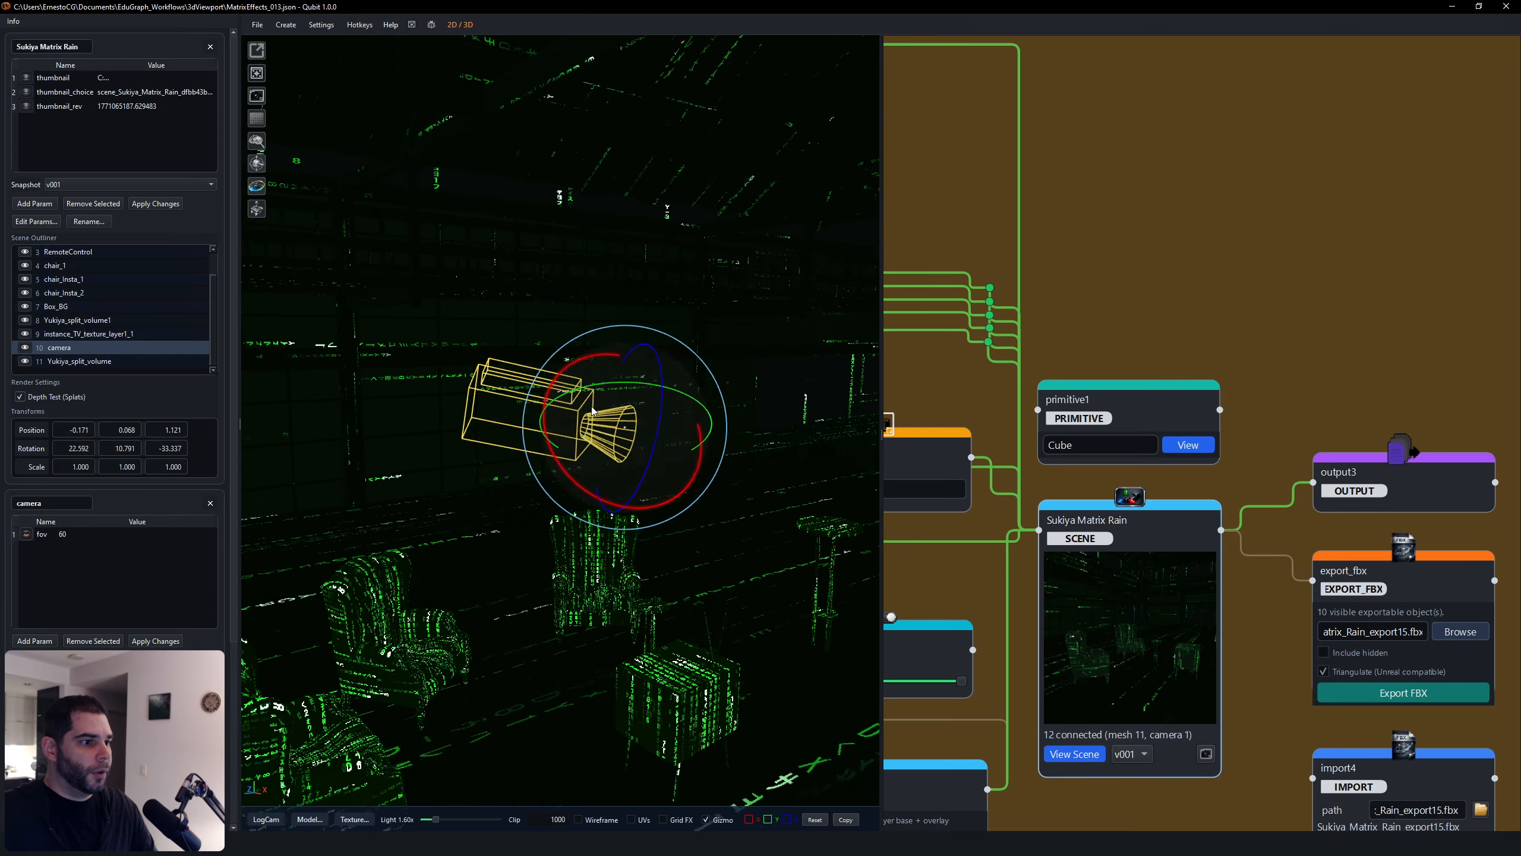
Step: Move the scene camera to about (0, 0.4, 2.7) above the furniture and rotate it to about (20, -57, 3)
left_click_drag(688, 429, 679, 433)
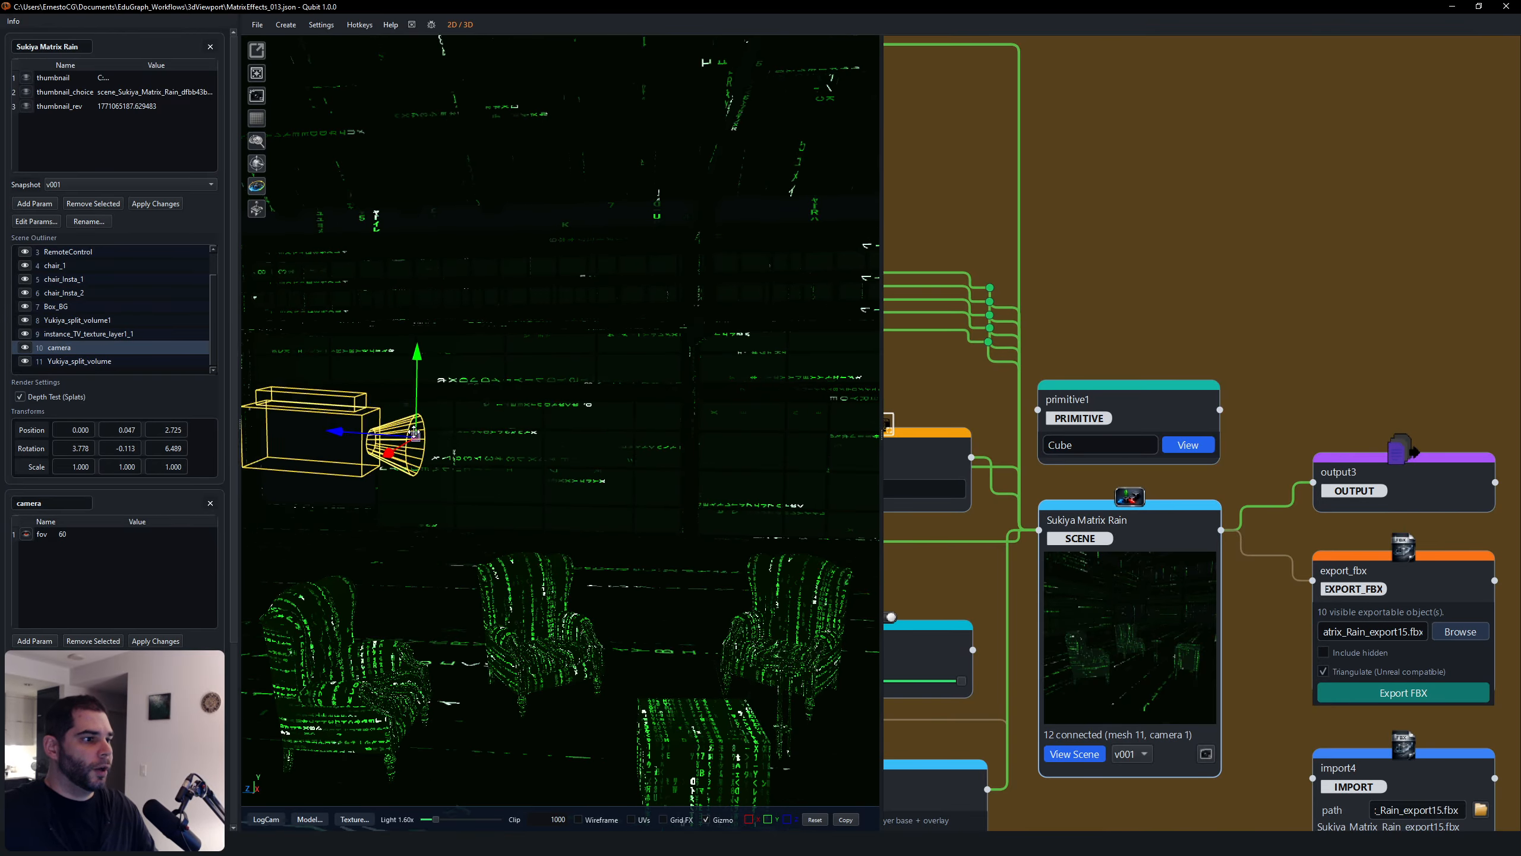
middle_click_drag(701, 426, 535, 421)
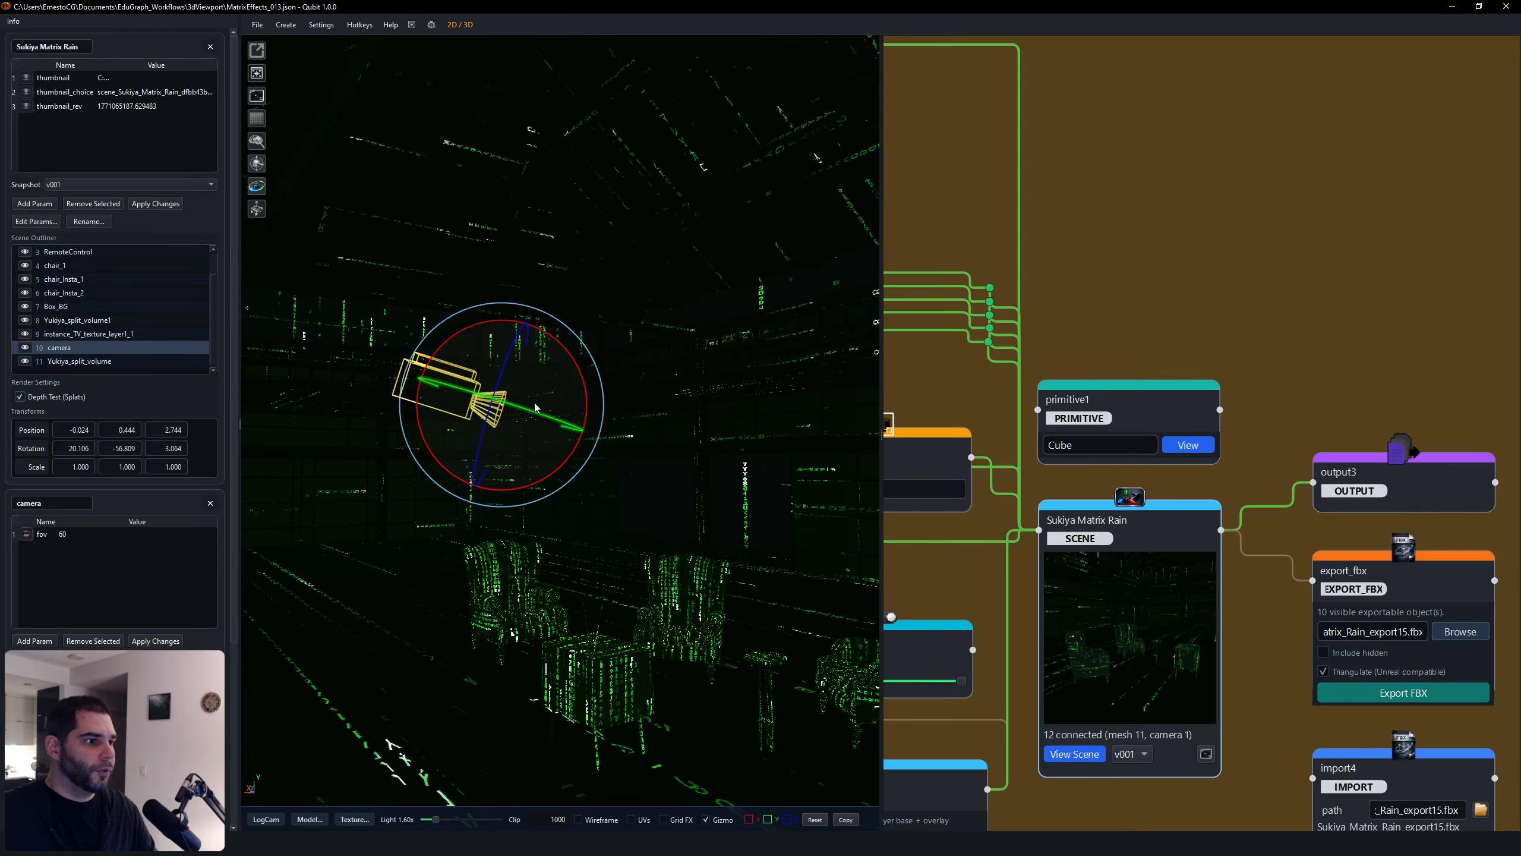
middle_click_drag(565, 421, 551, 370)
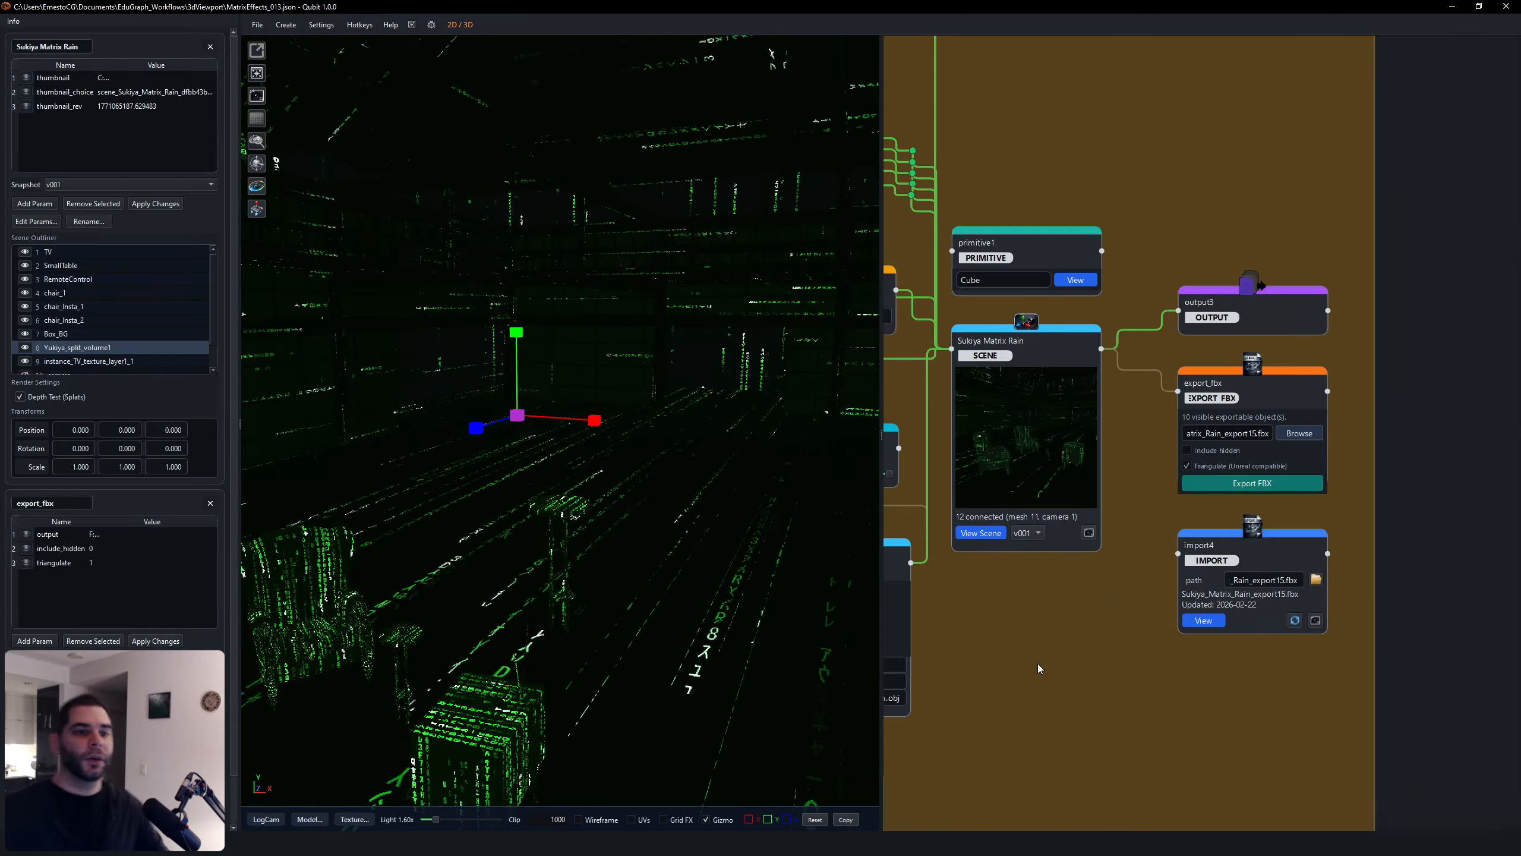
middle_click_drag(958, 635, 1094, 665)
scroll(1093, 664, "down", 1)
scroll(1185, 248, "down", 9)
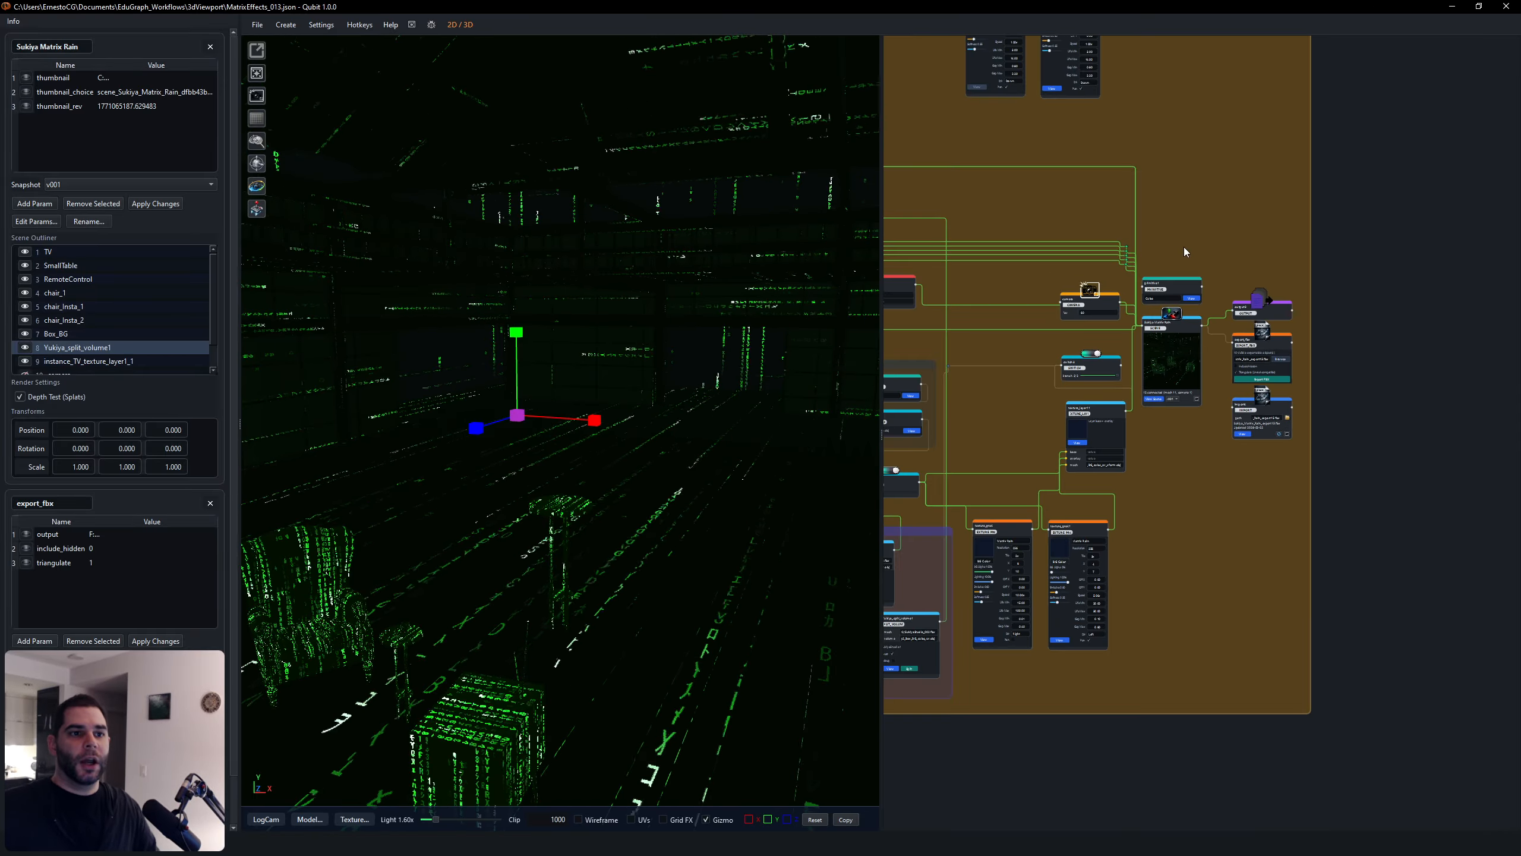